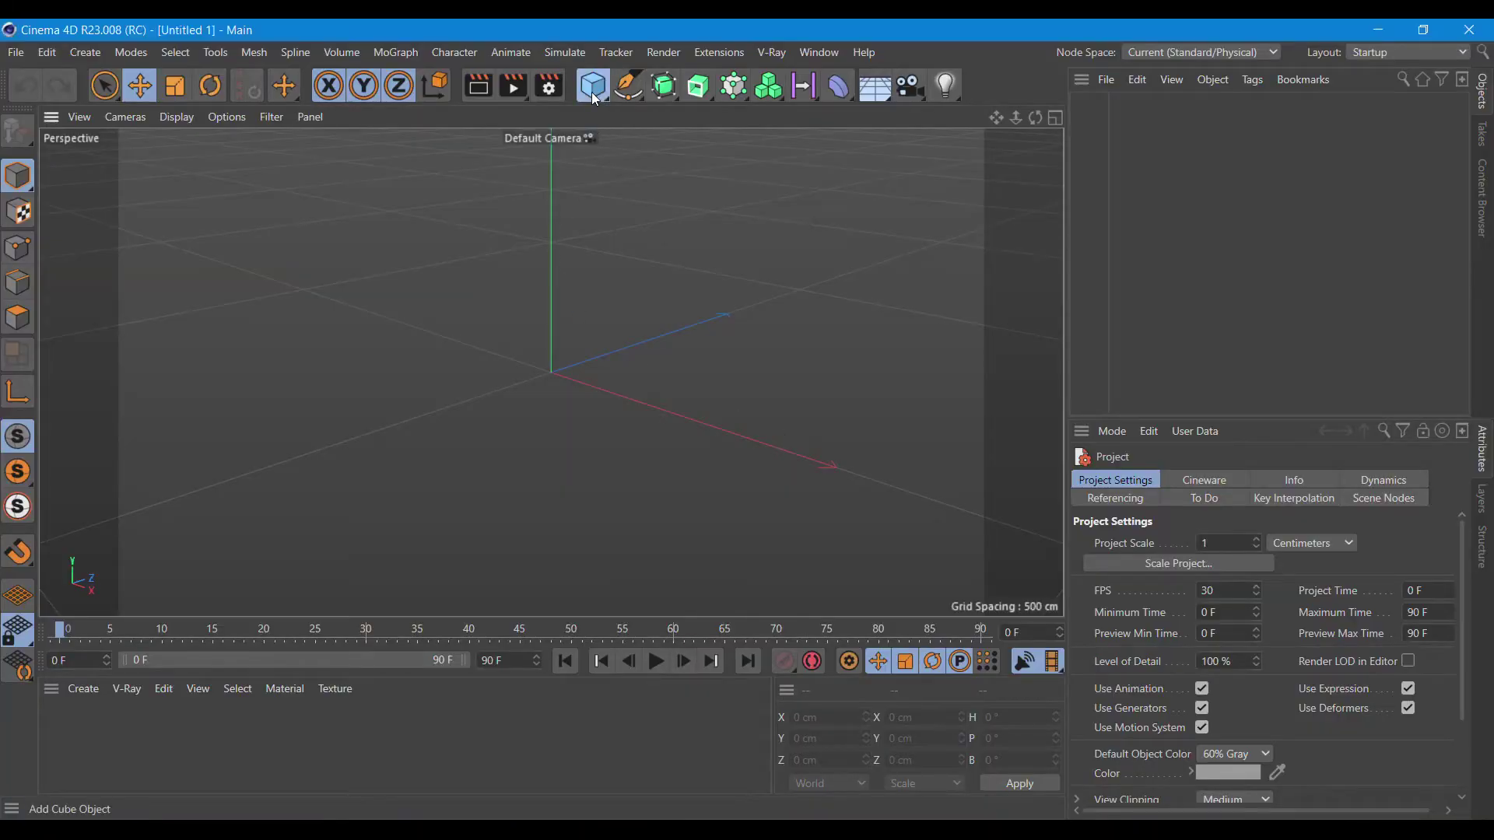
Add a sphere primitive with a 70 cm radius and 70 segments.
left_click(596, 101)
left_click(996, 147)
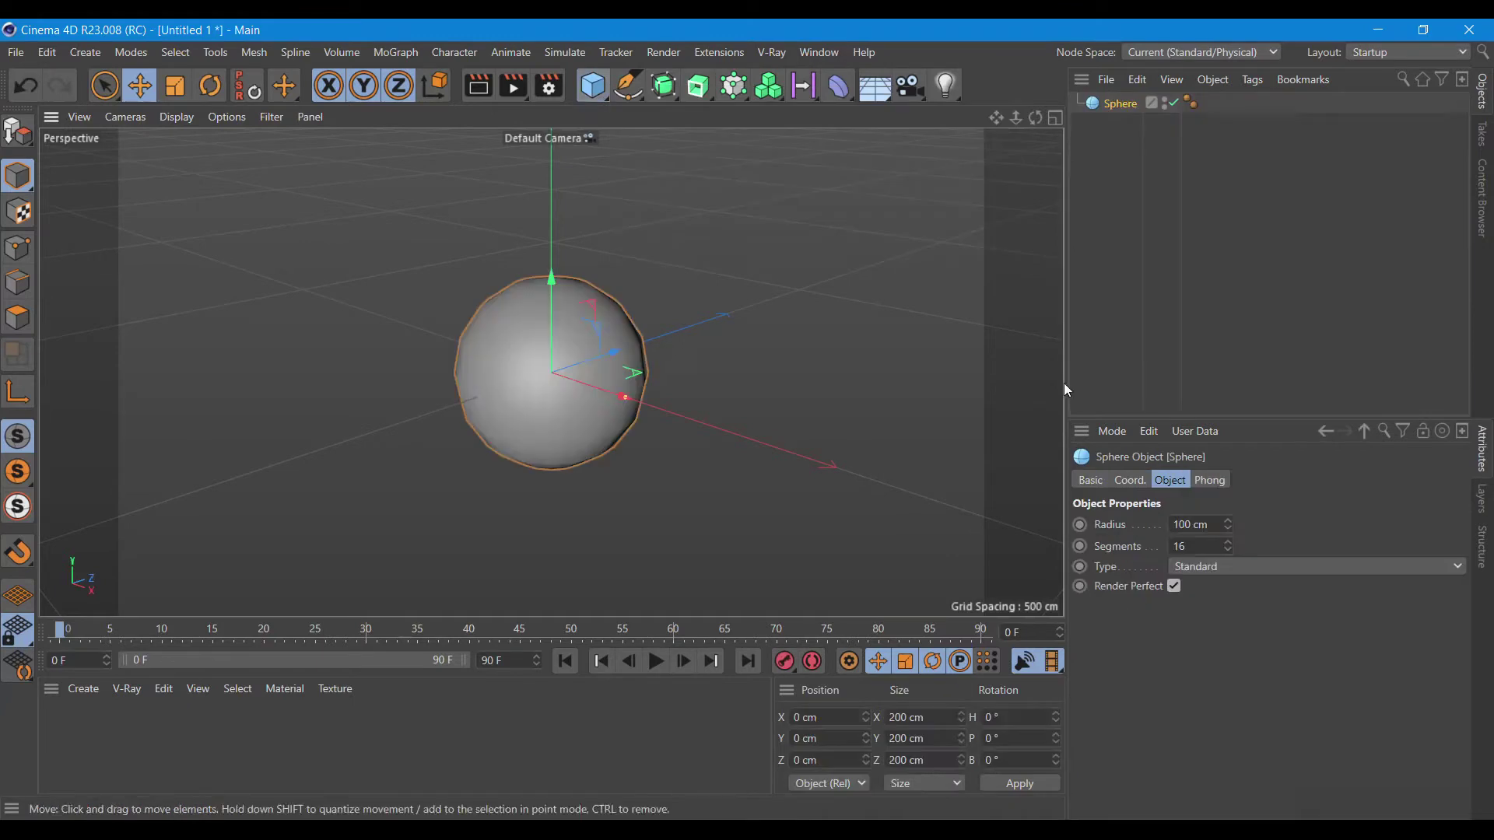
double_click(1199, 524)
type("70")
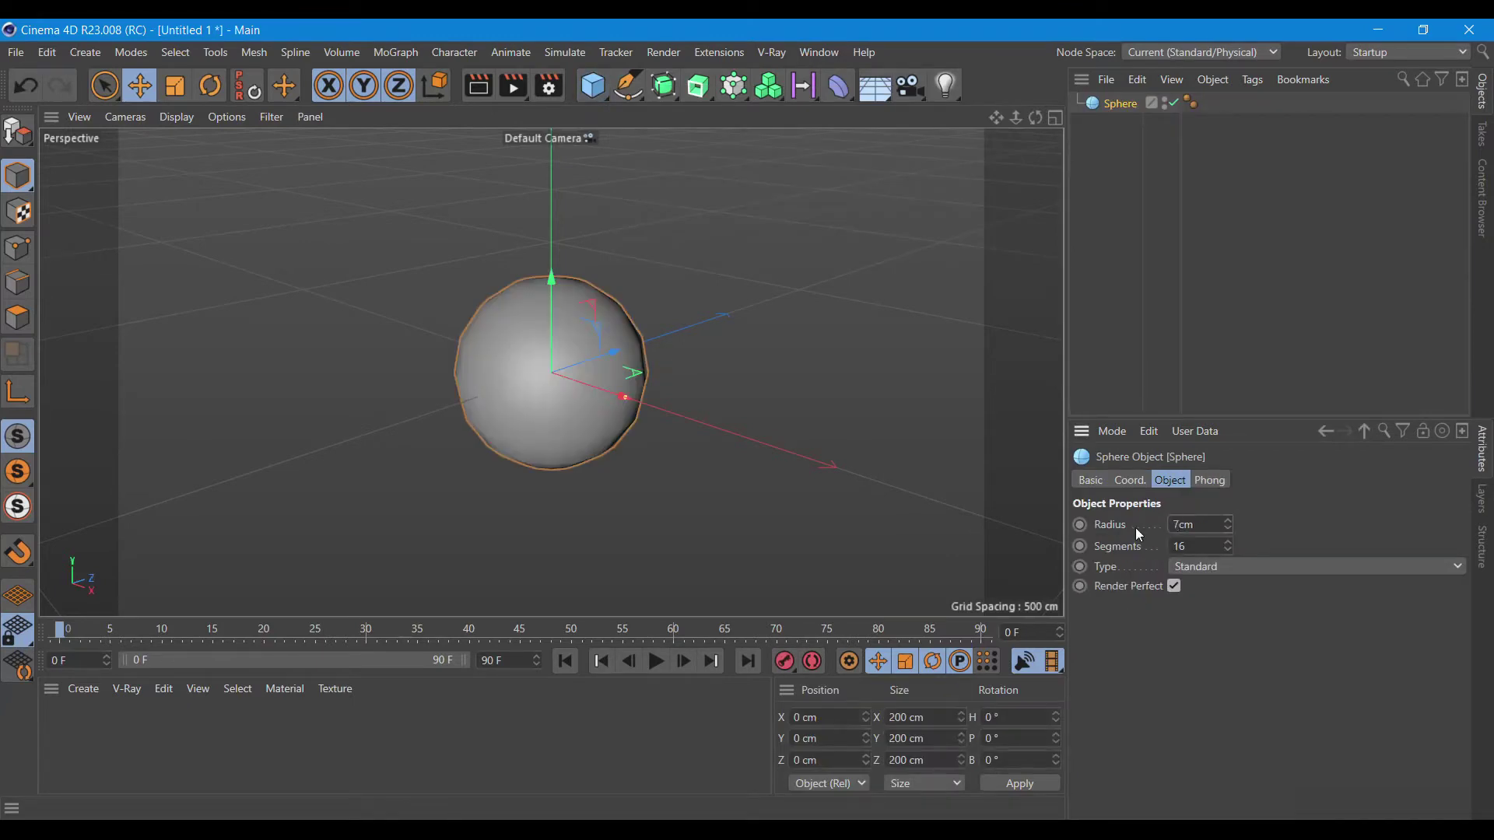
key("Tab")
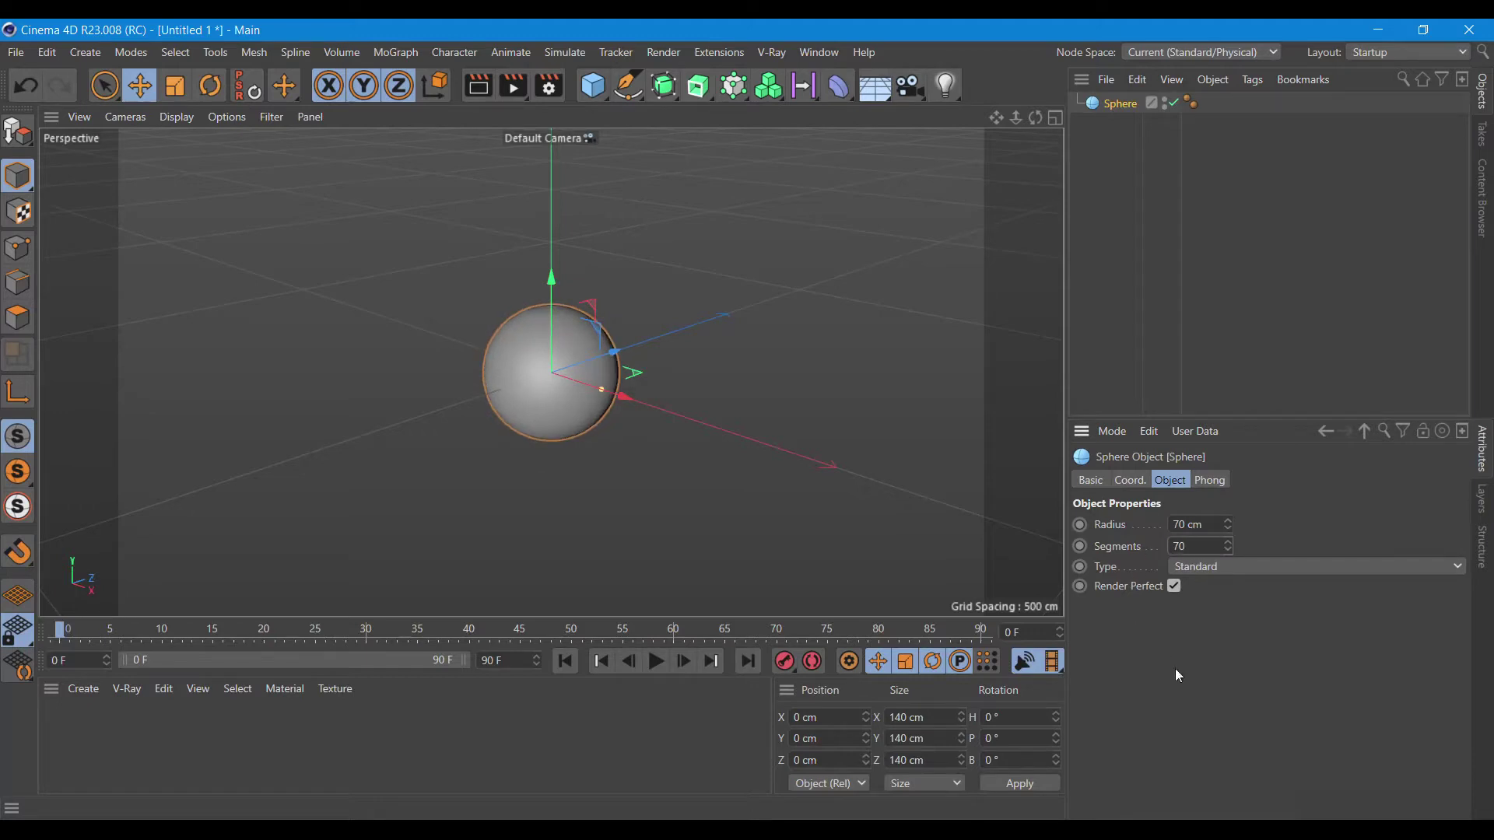
Create a new standard material, Mat, coloured dark brown at HSV 29/95/32.
left_click(81, 690)
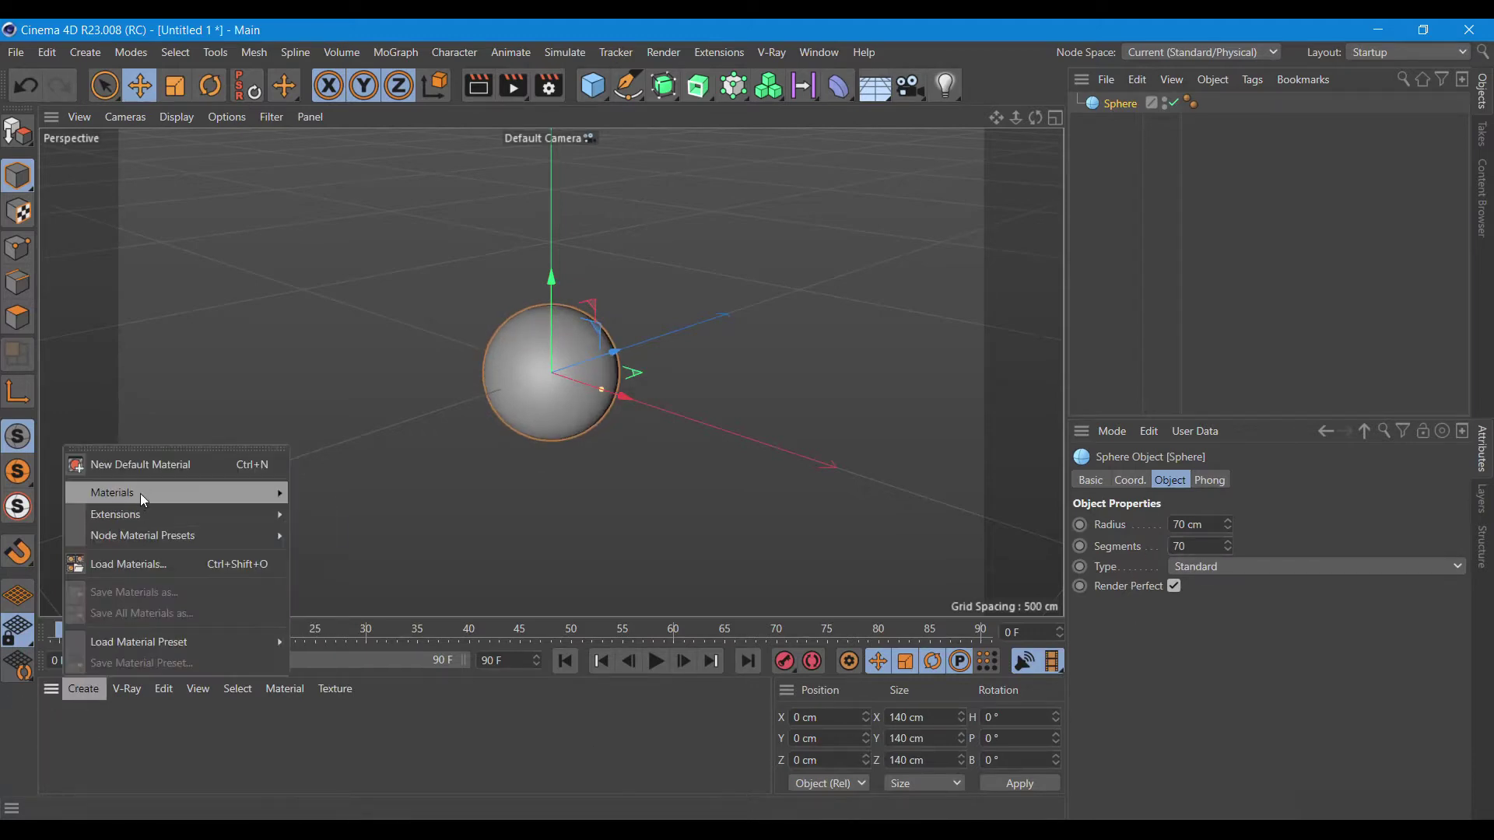
left_click(336, 515)
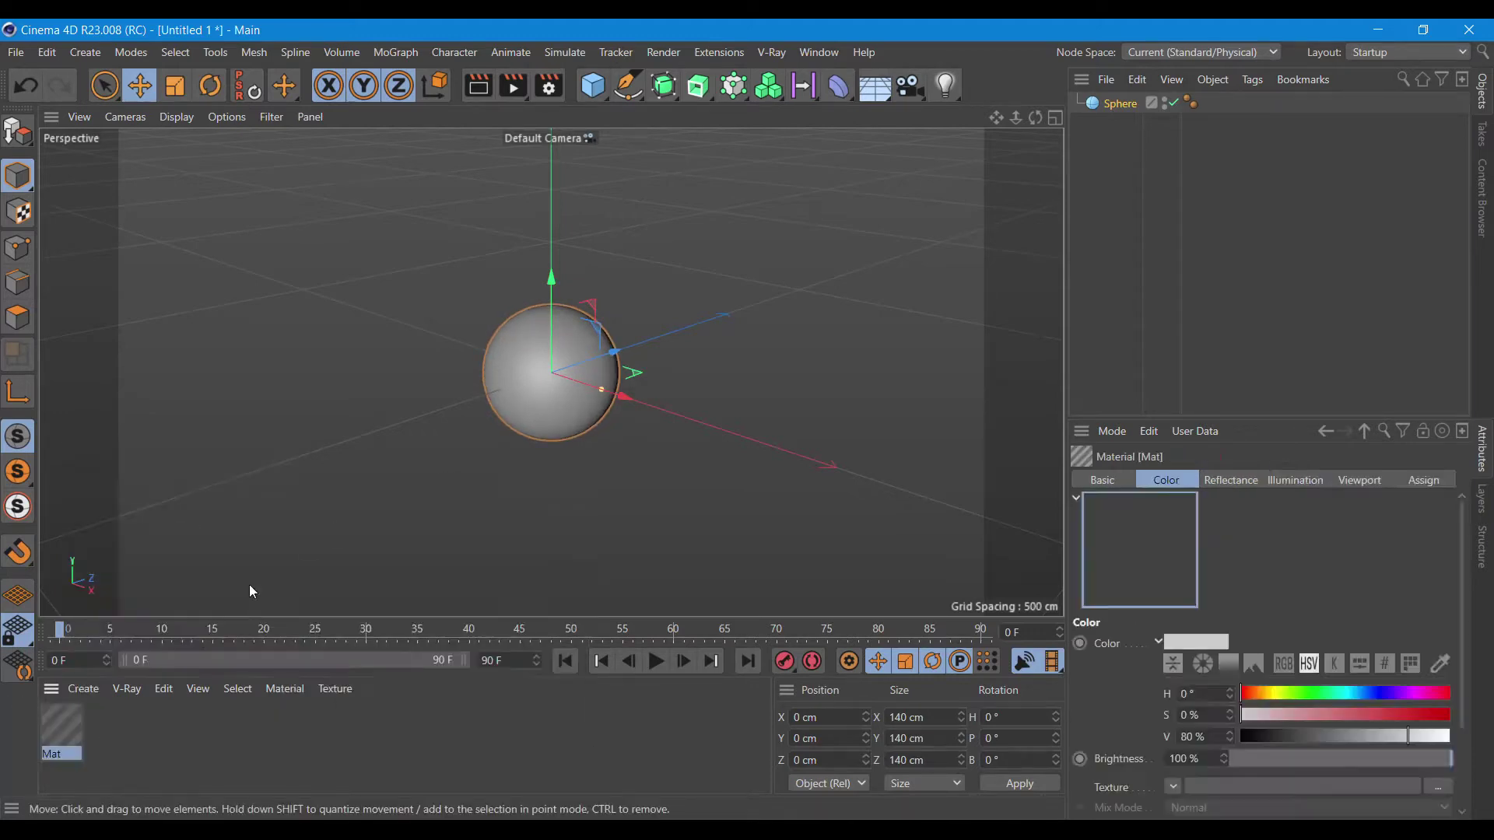
double_click(46, 727)
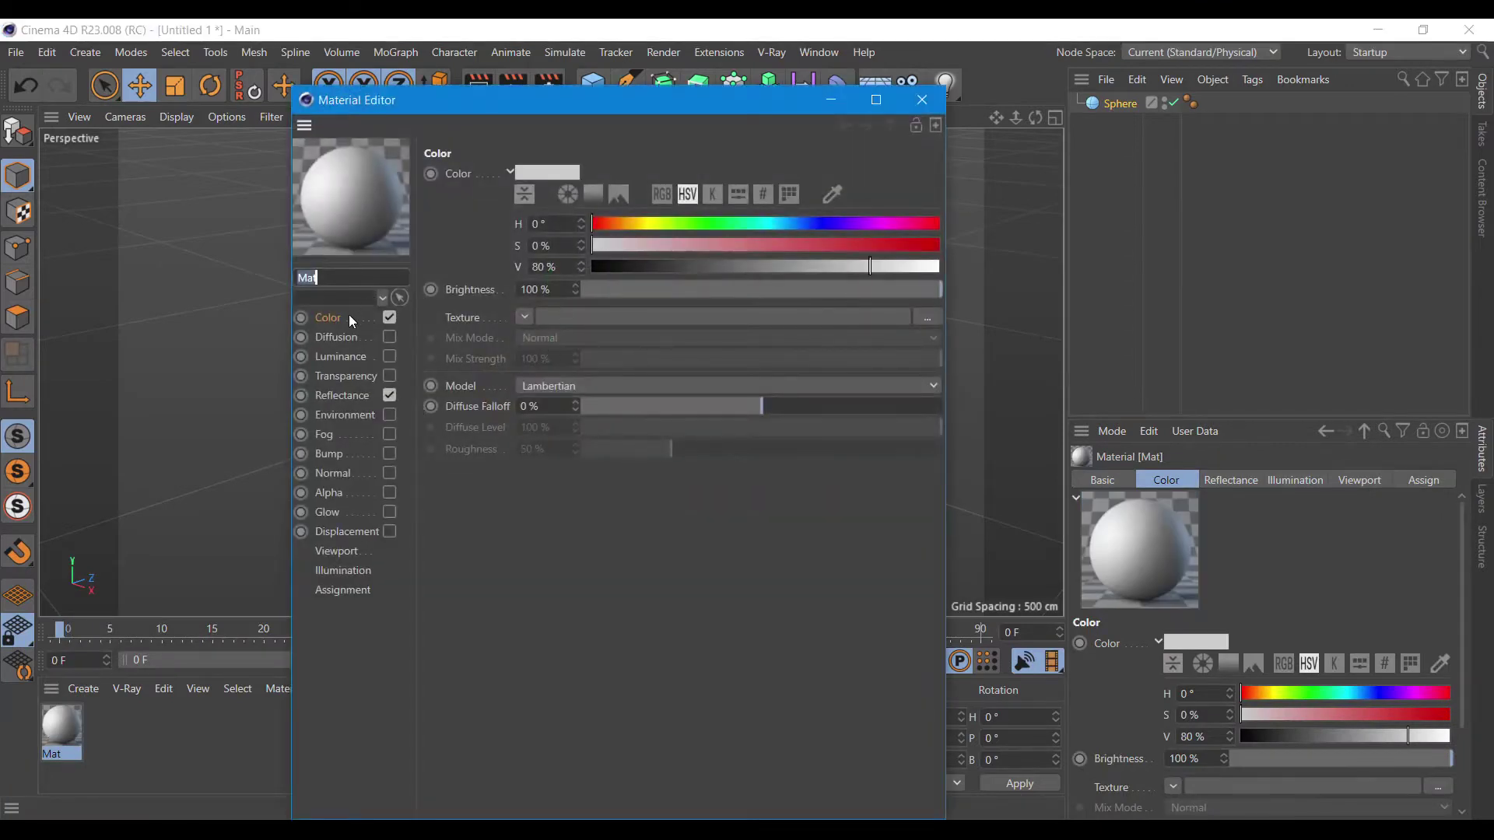
left_click(620, 222)
left_click(727, 245)
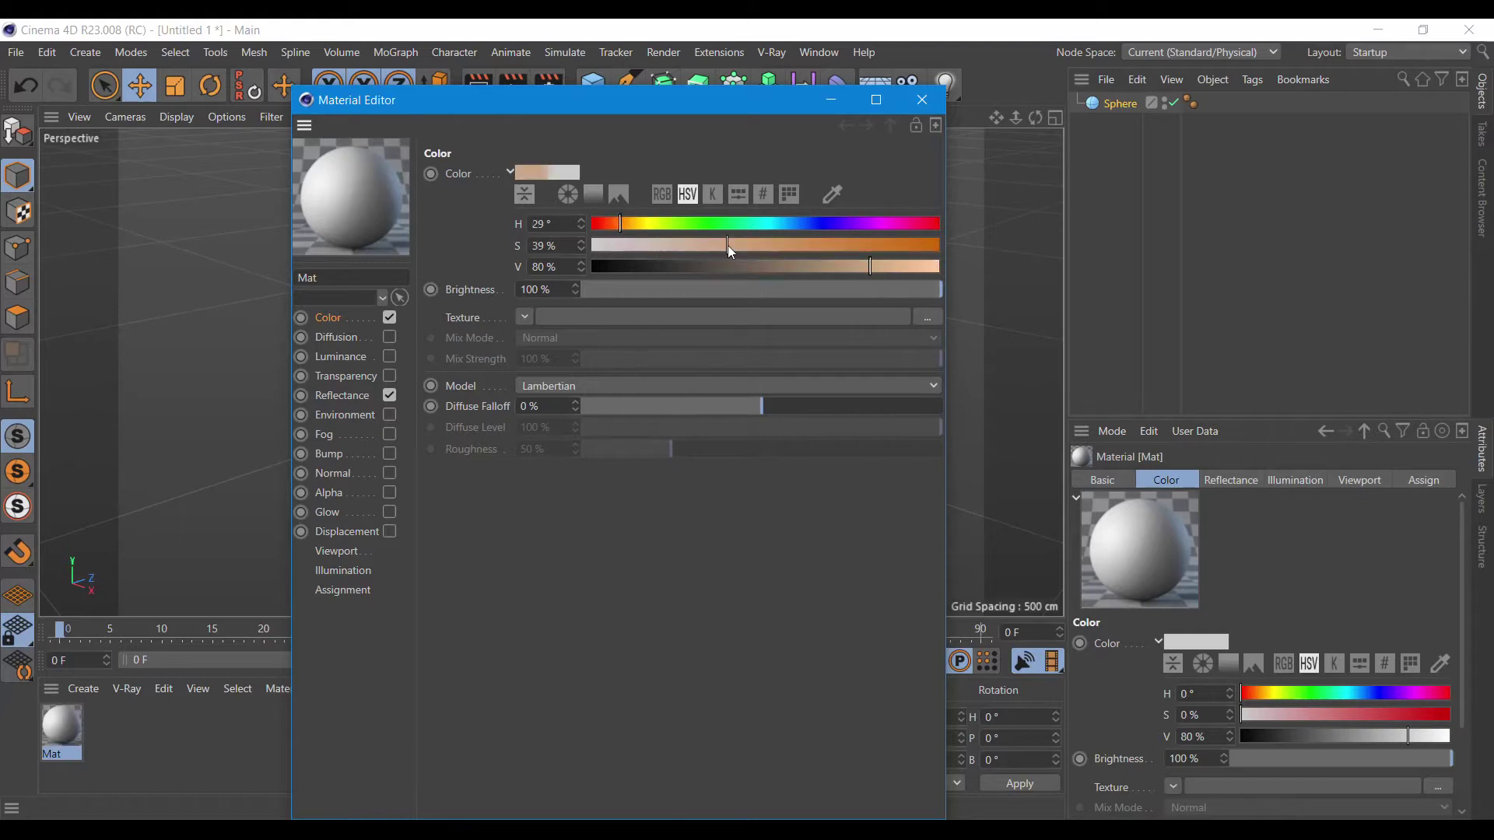
left_click(713, 267)
left_click_drag(903, 245, 923, 246)
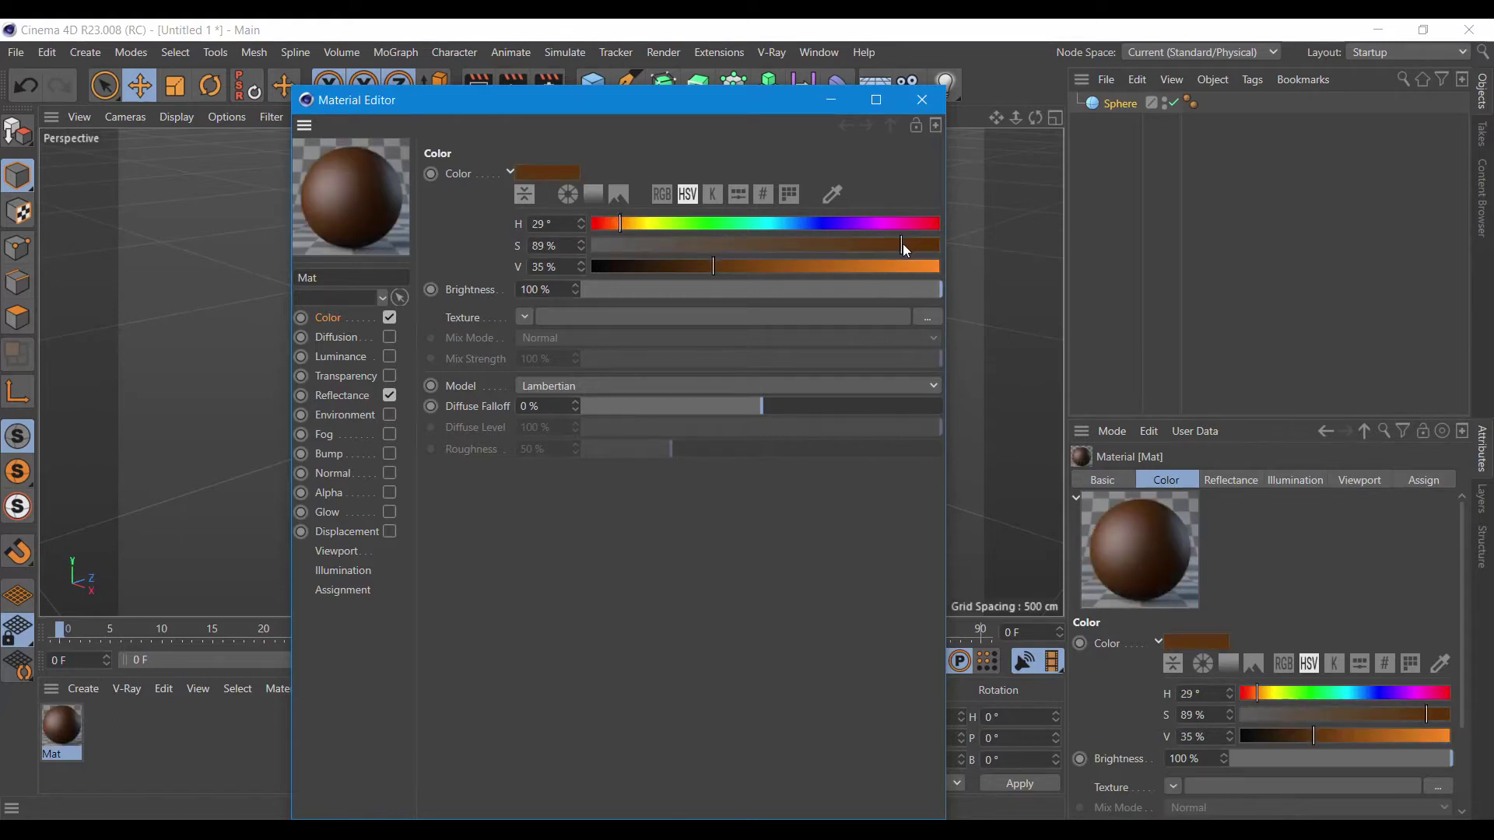
left_click(702, 266)
Replace Mat's Default Specular with a Beckmann reflectance layer using Dielectric Fresnel.
left_click(342, 396)
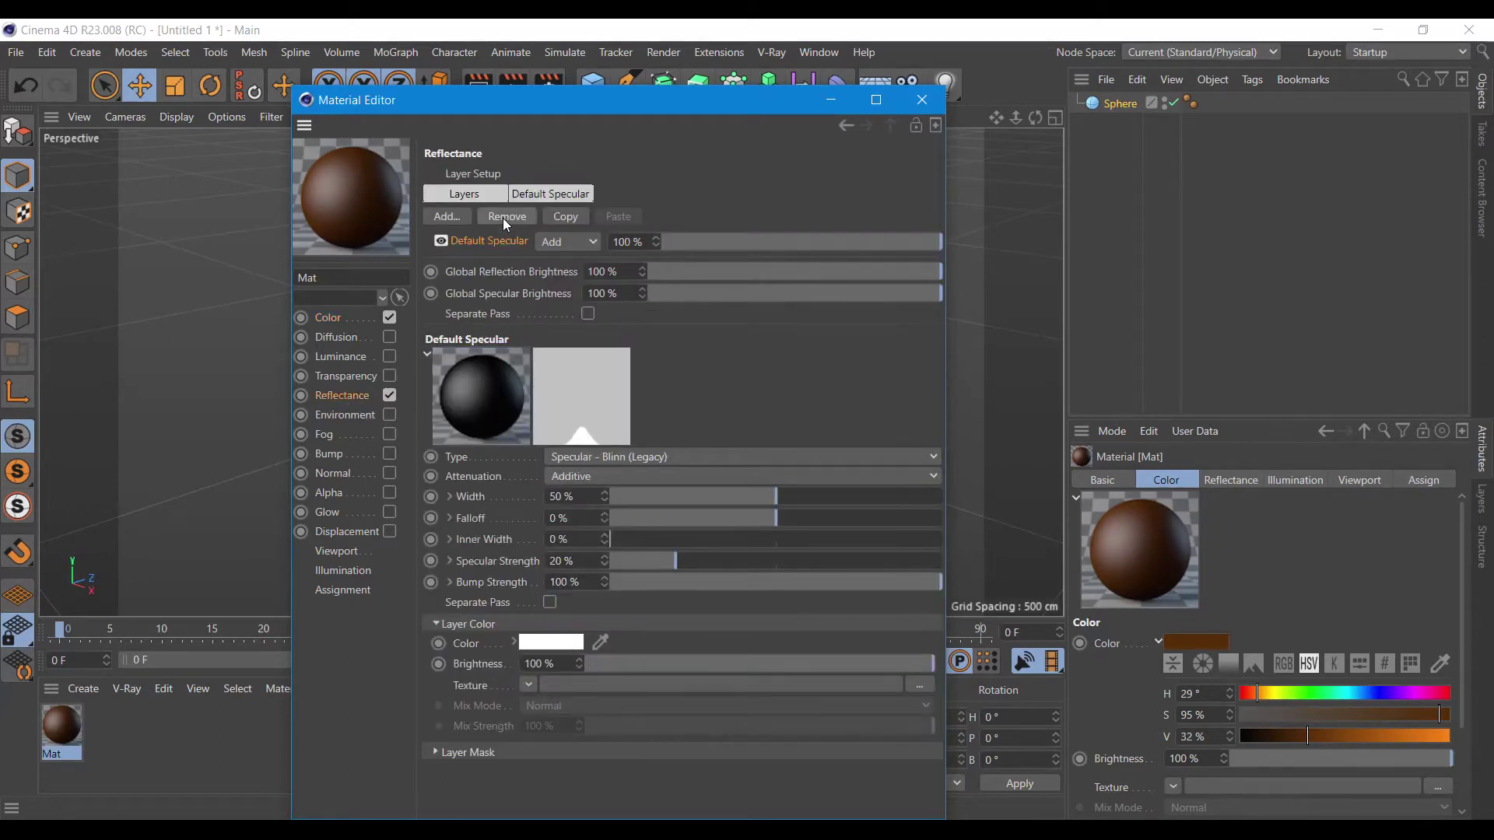
left_click(503, 218)
left_click(451, 217)
left_click(513, 217)
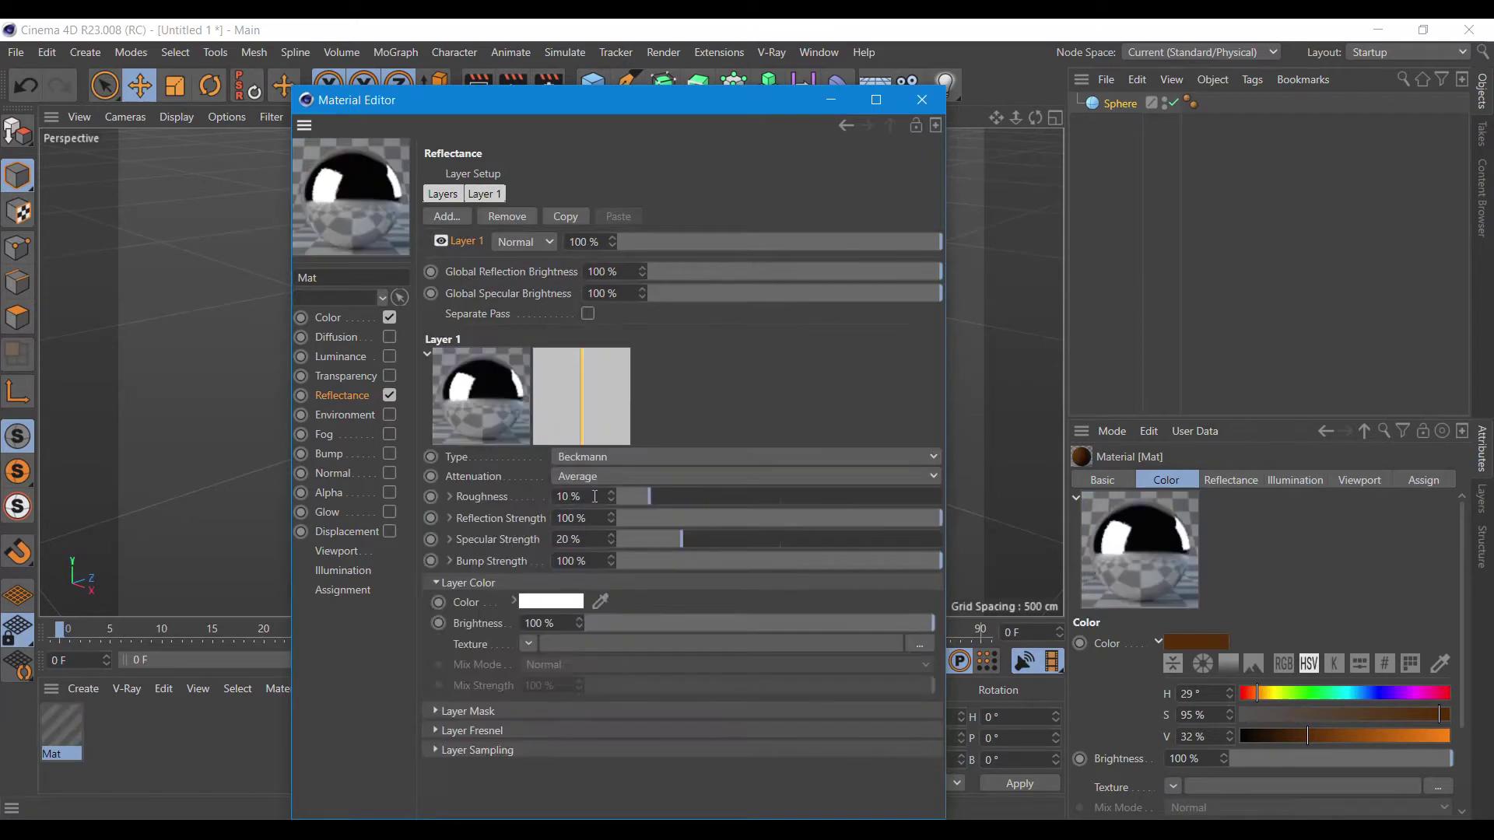
left_click(438, 730)
left_click(548, 752)
left_click(555, 711)
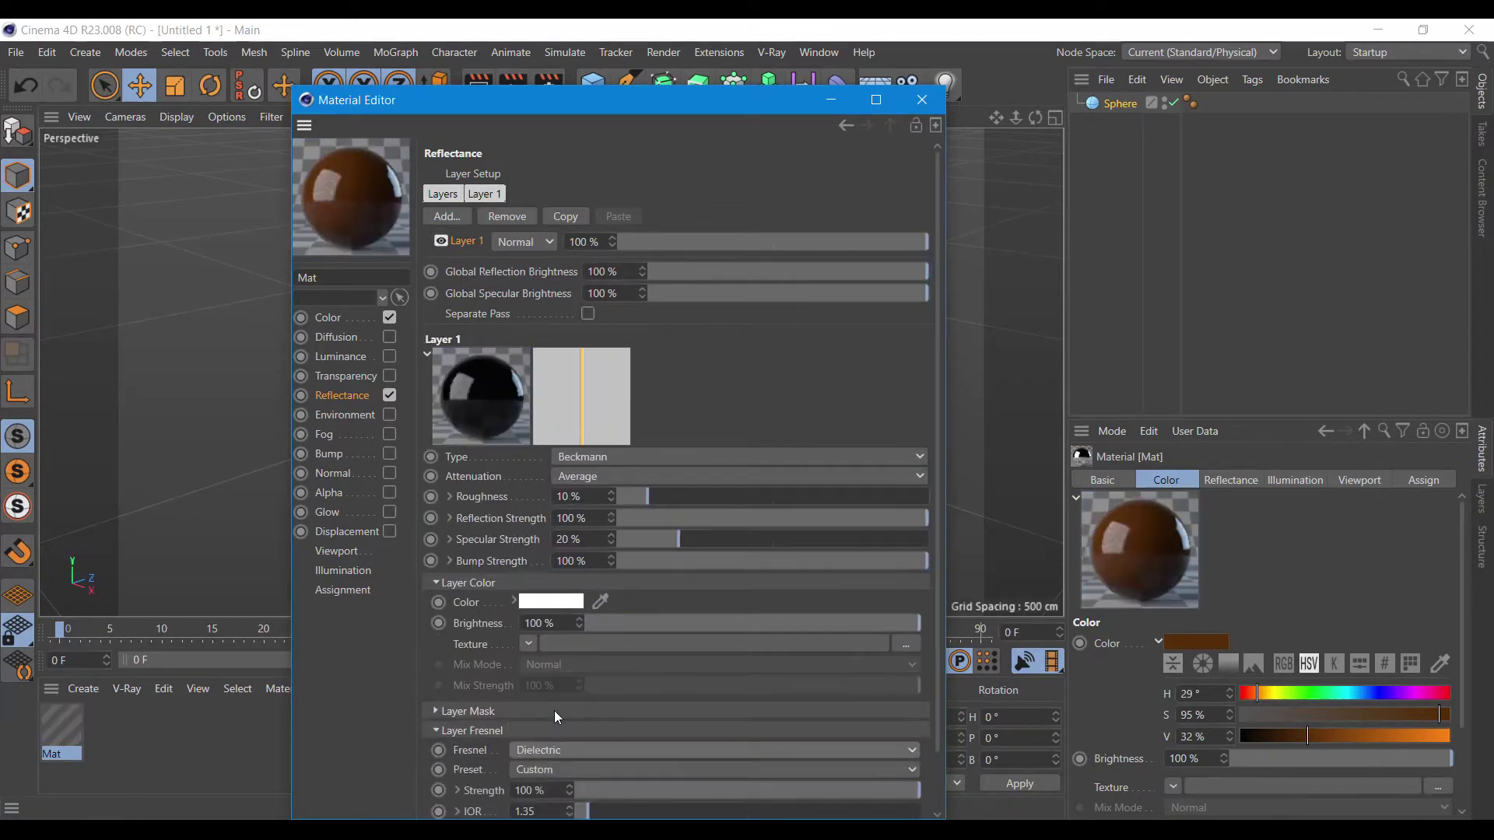
left_click(923, 99)
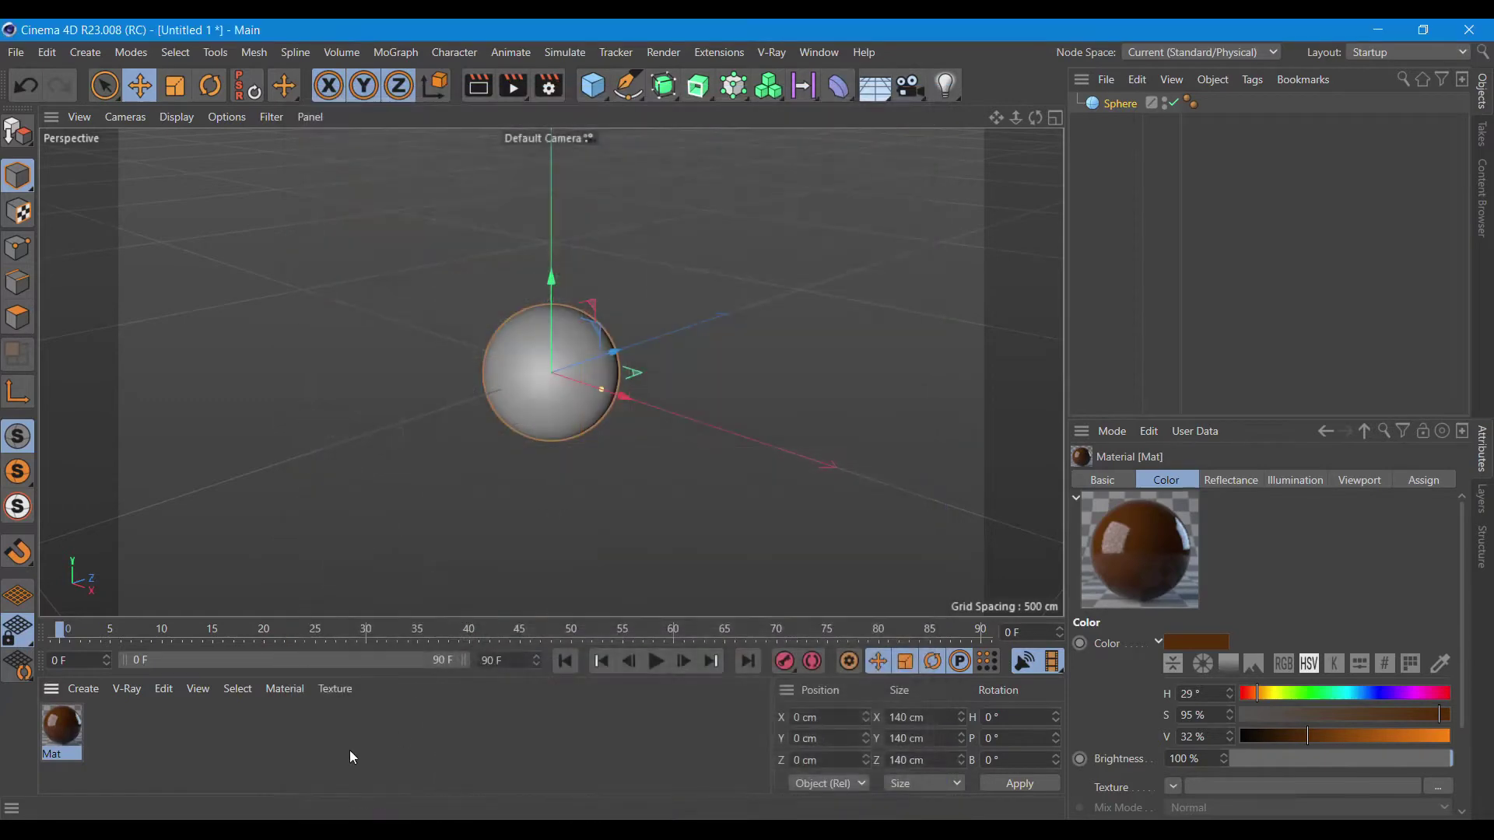
Apply Mat to the sphere and lower its colour value to 25%, previewing with renders.
left_click_drag(70, 726, 1117, 109)
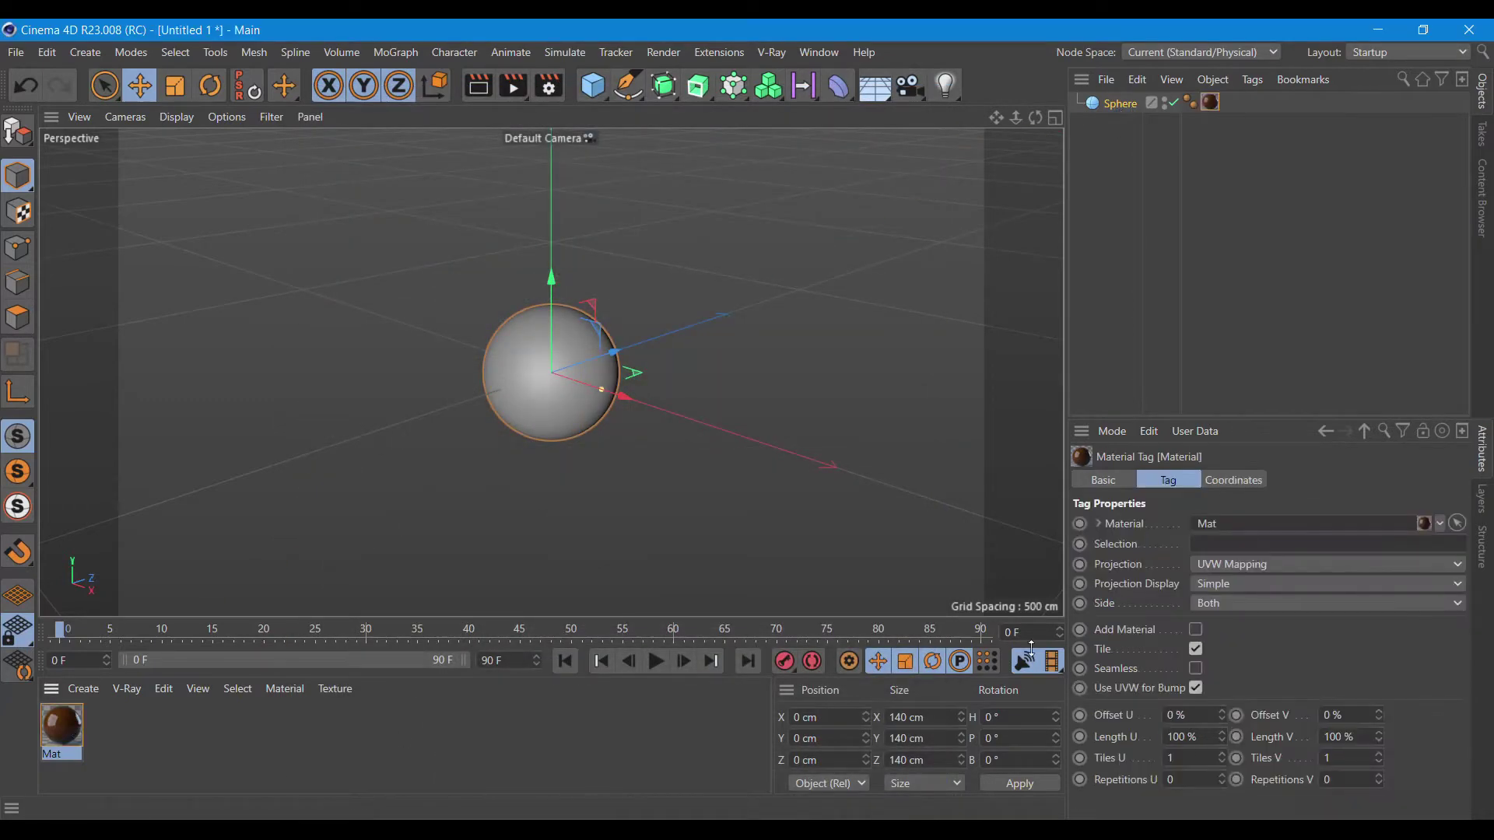
left_click(477, 86)
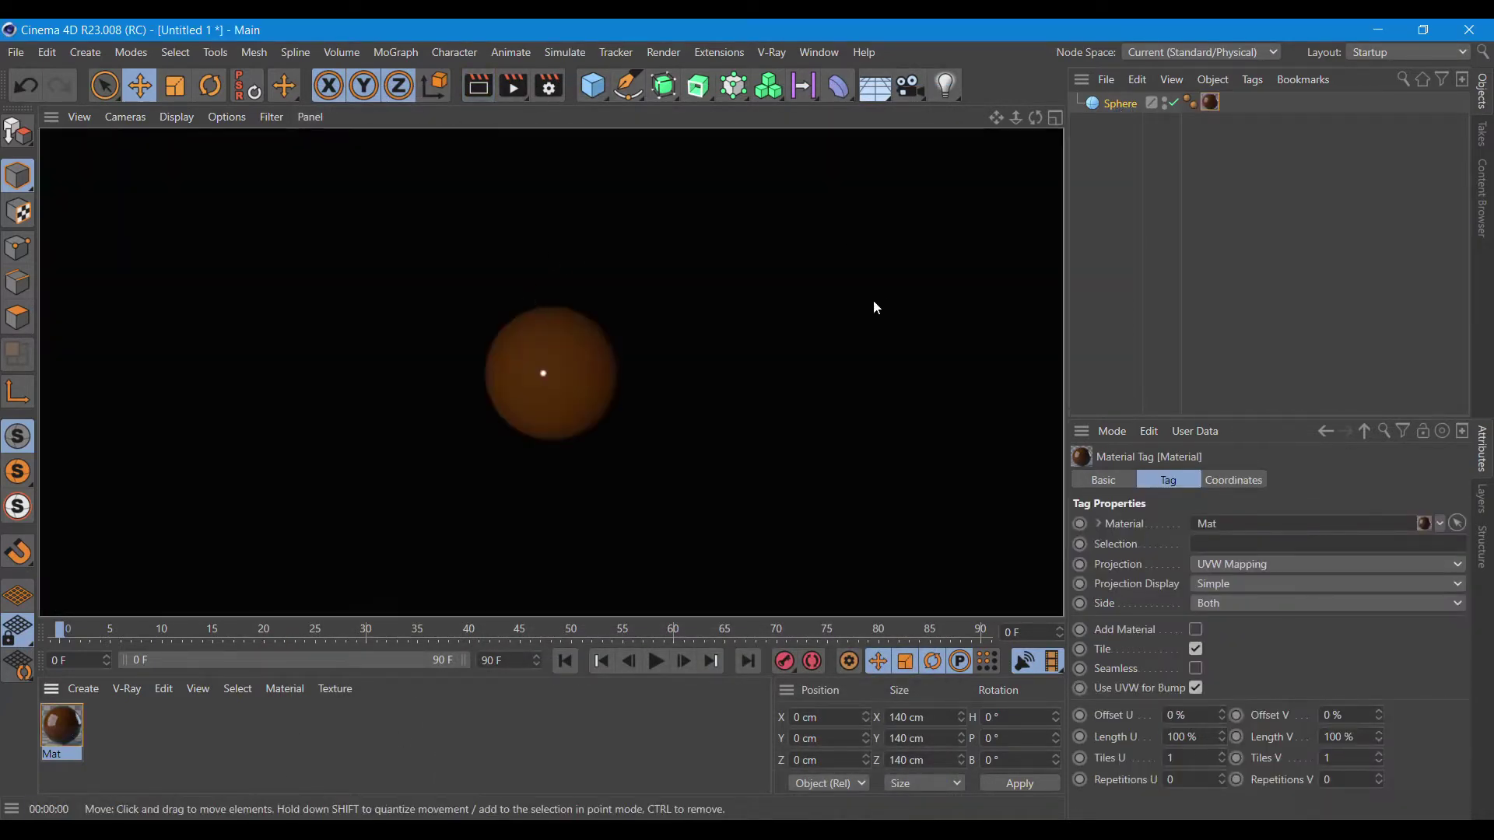
double_click(62, 730)
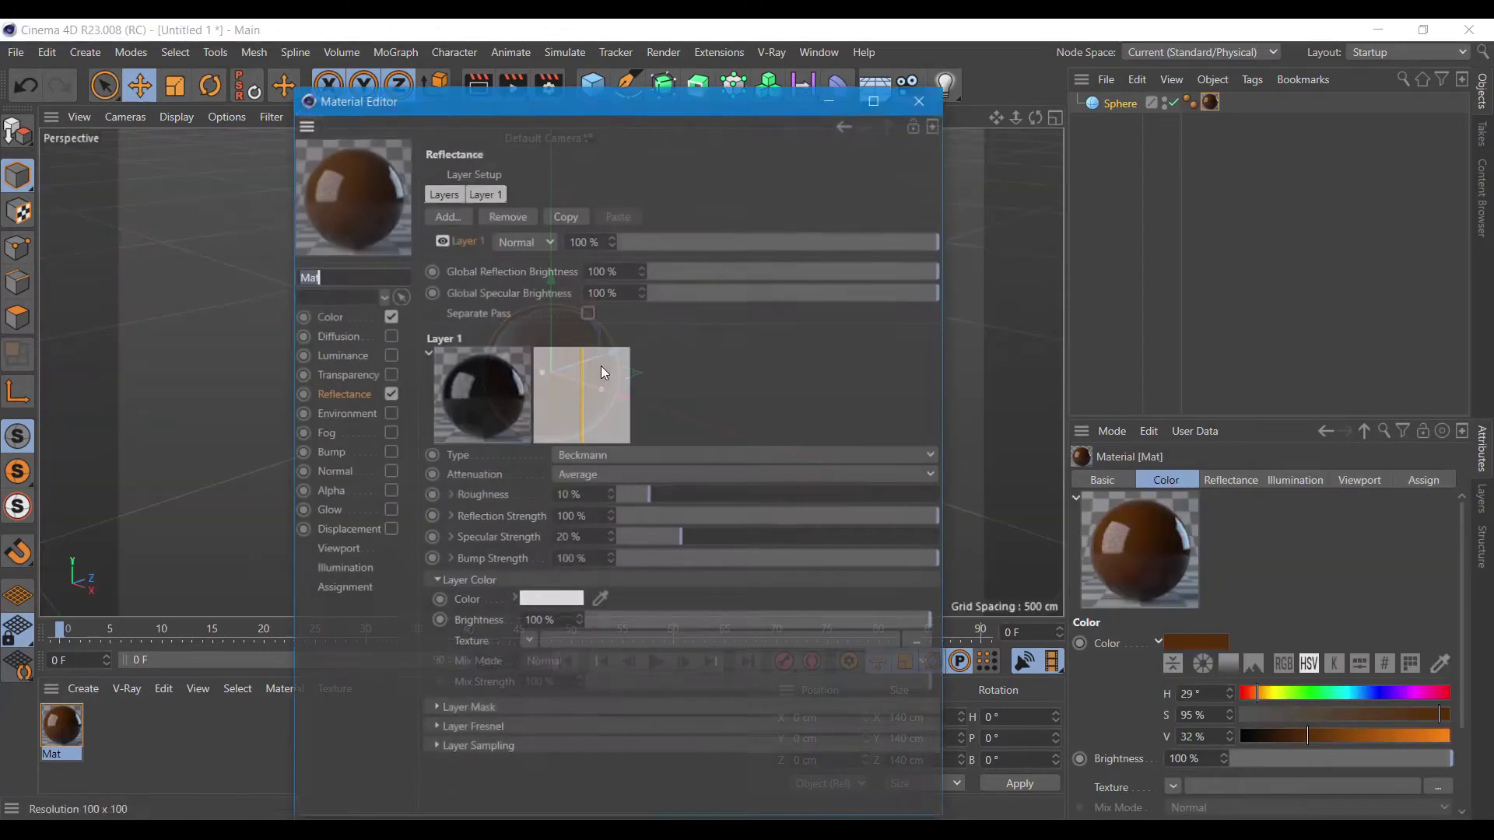
left_click(341, 316)
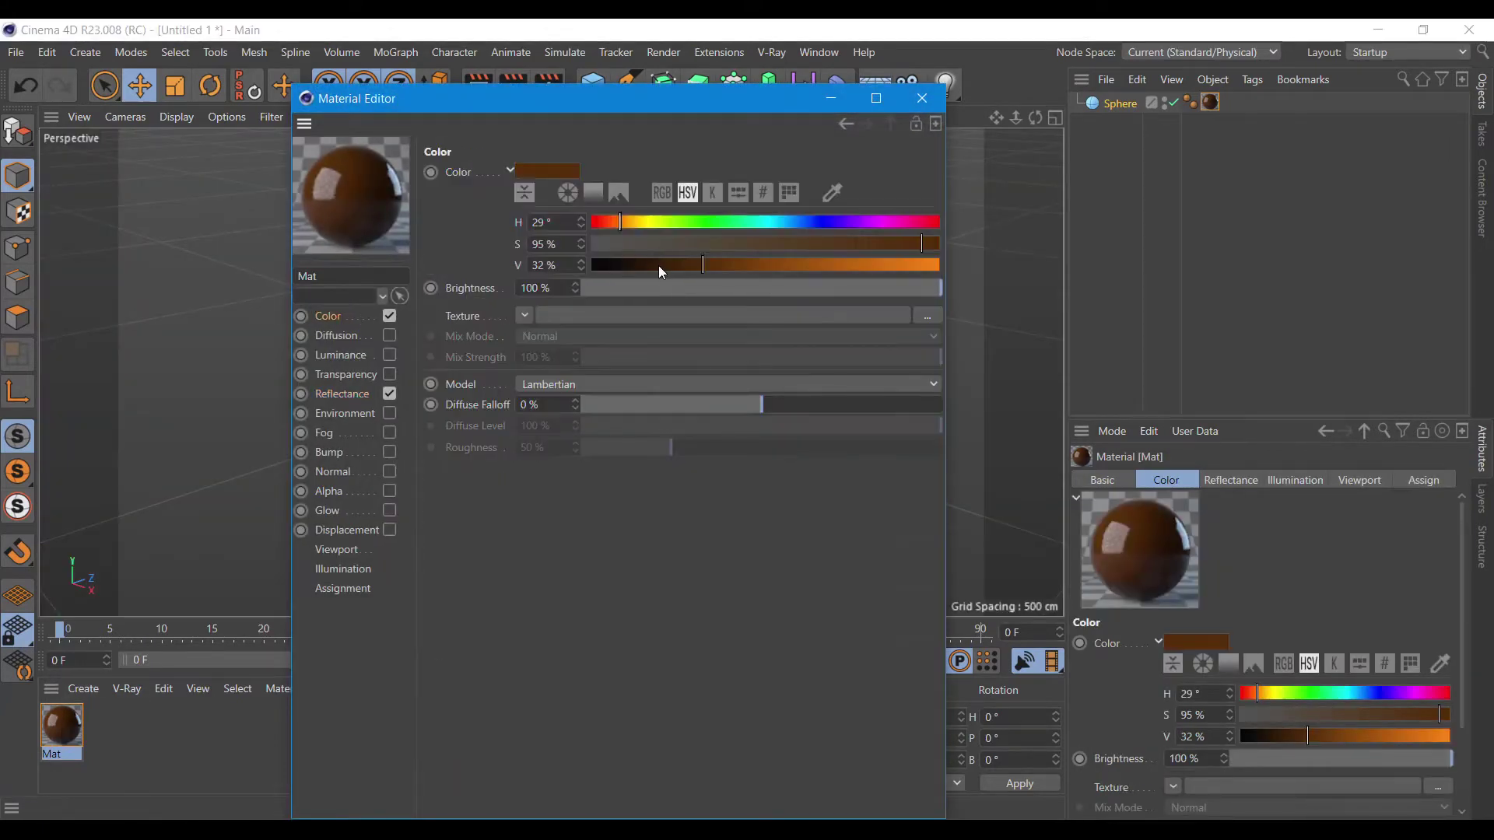
left_click(679, 263)
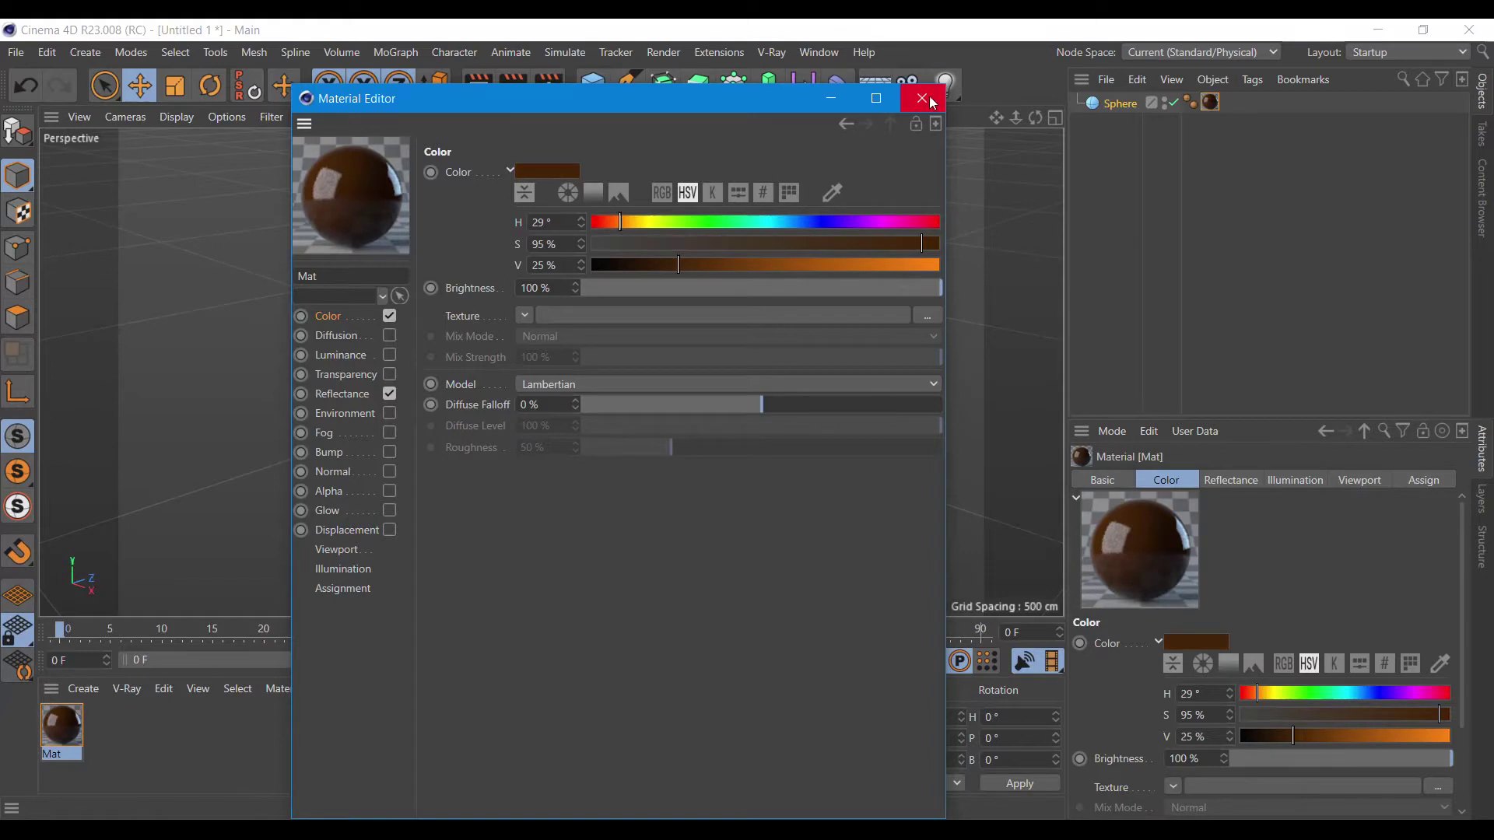
left_click(922, 98)
left_click(479, 87)
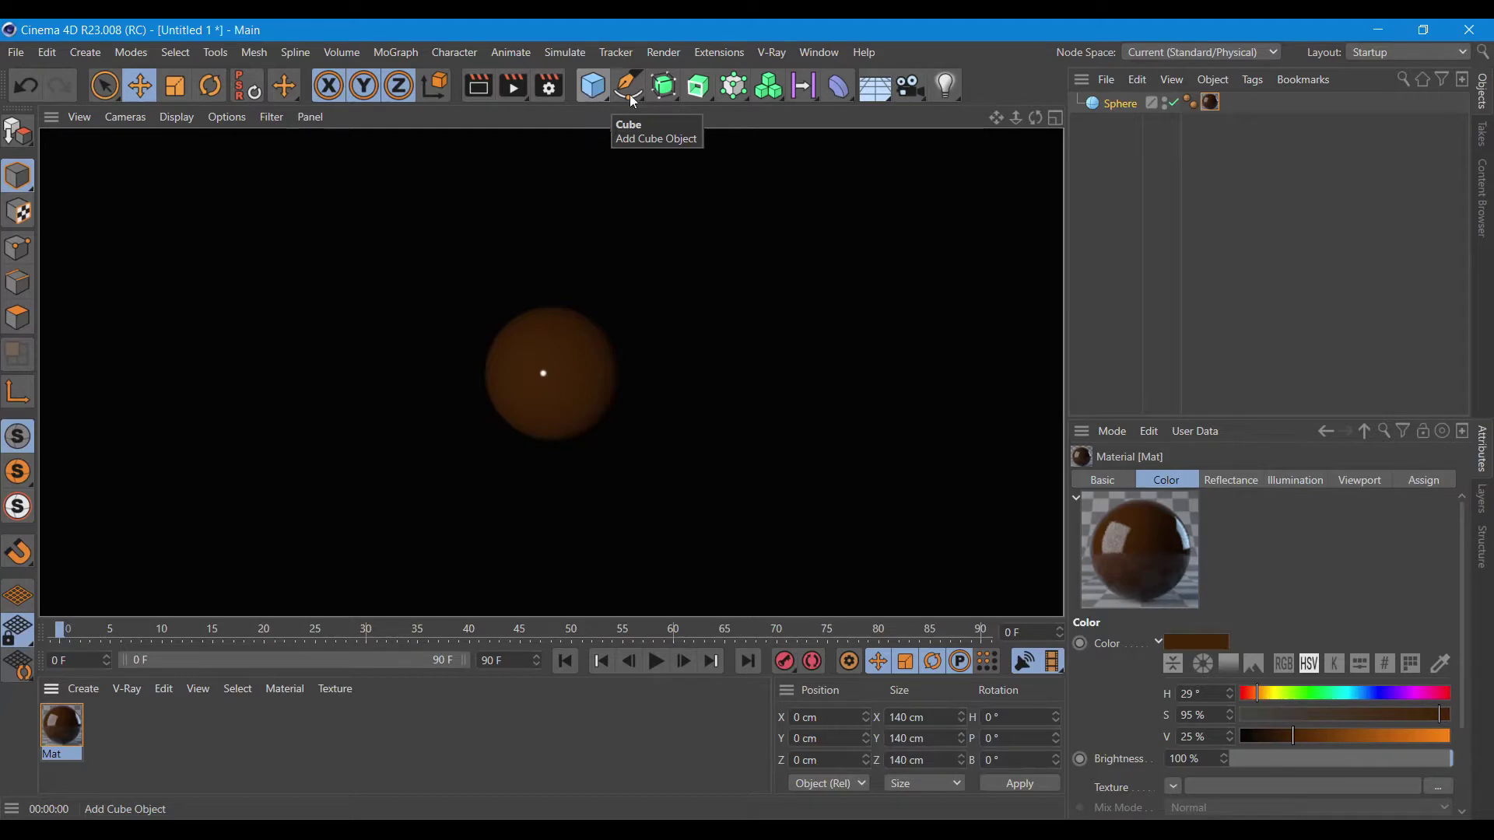
left_click(1100, 109)
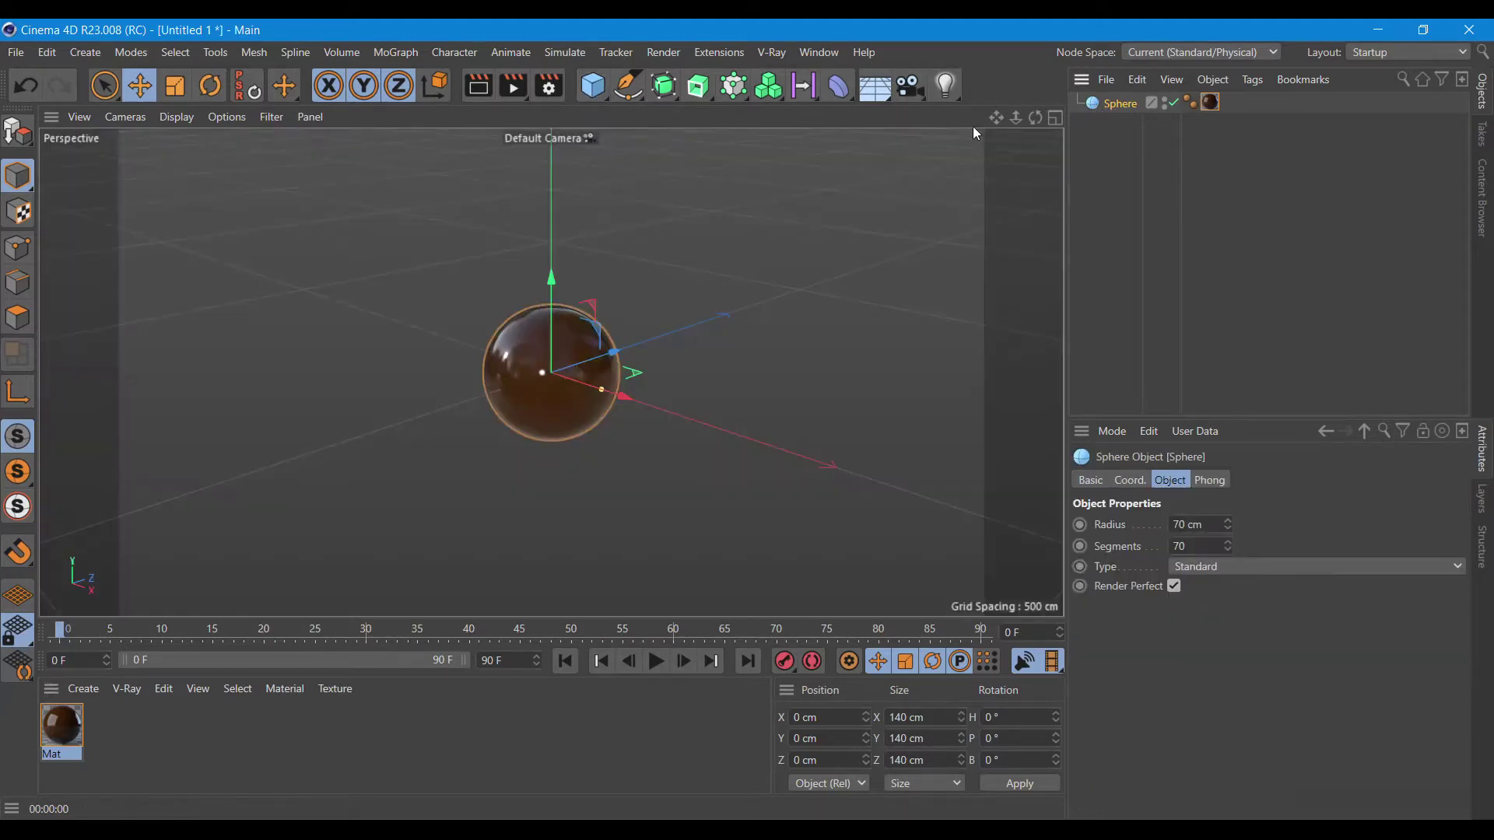
Add a Displacer deformer under the sphere, driven by a Noise shader.
left_click(844, 93)
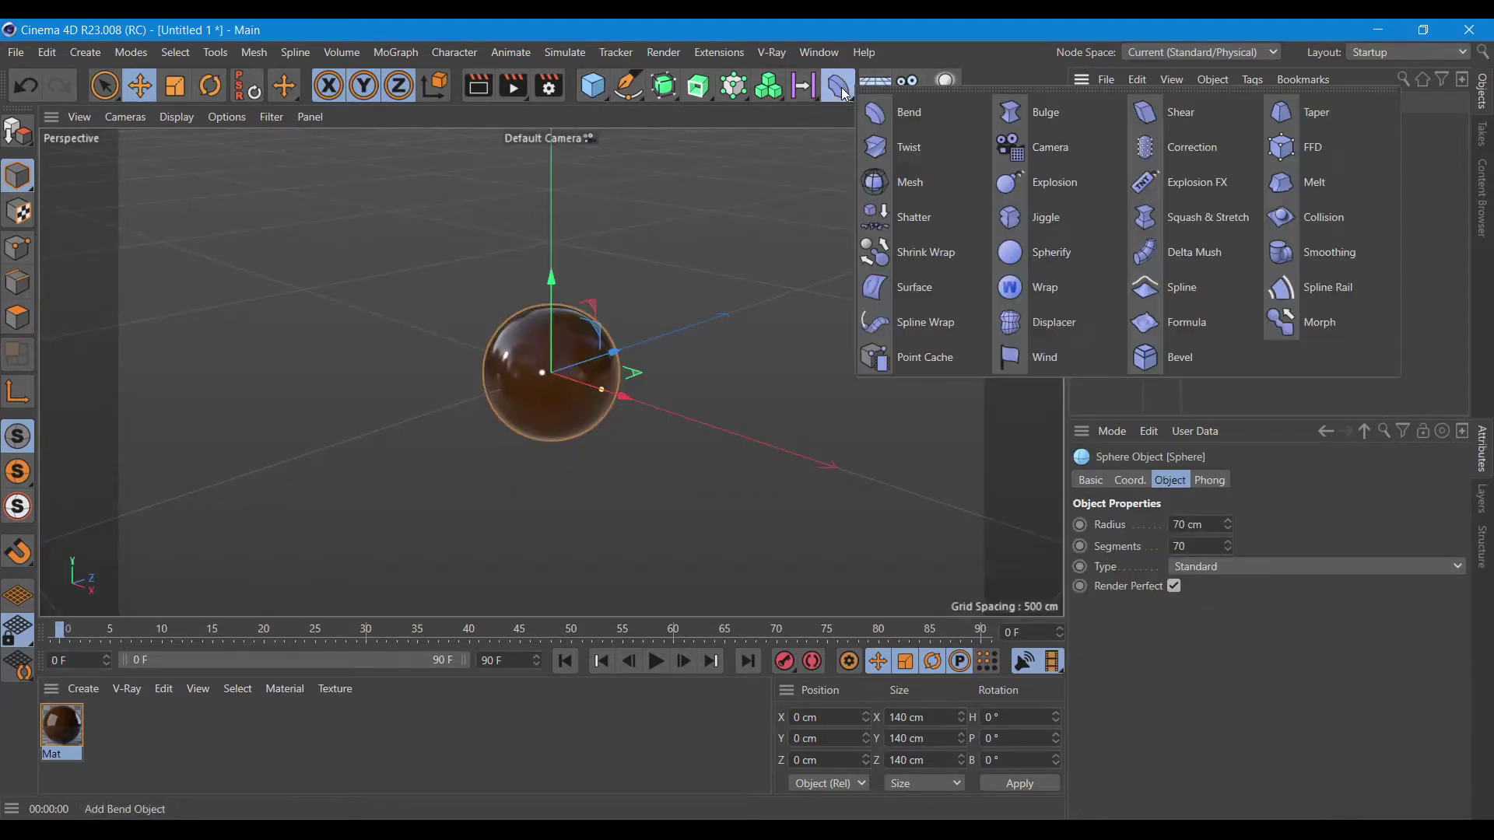
left_click(1076, 315)
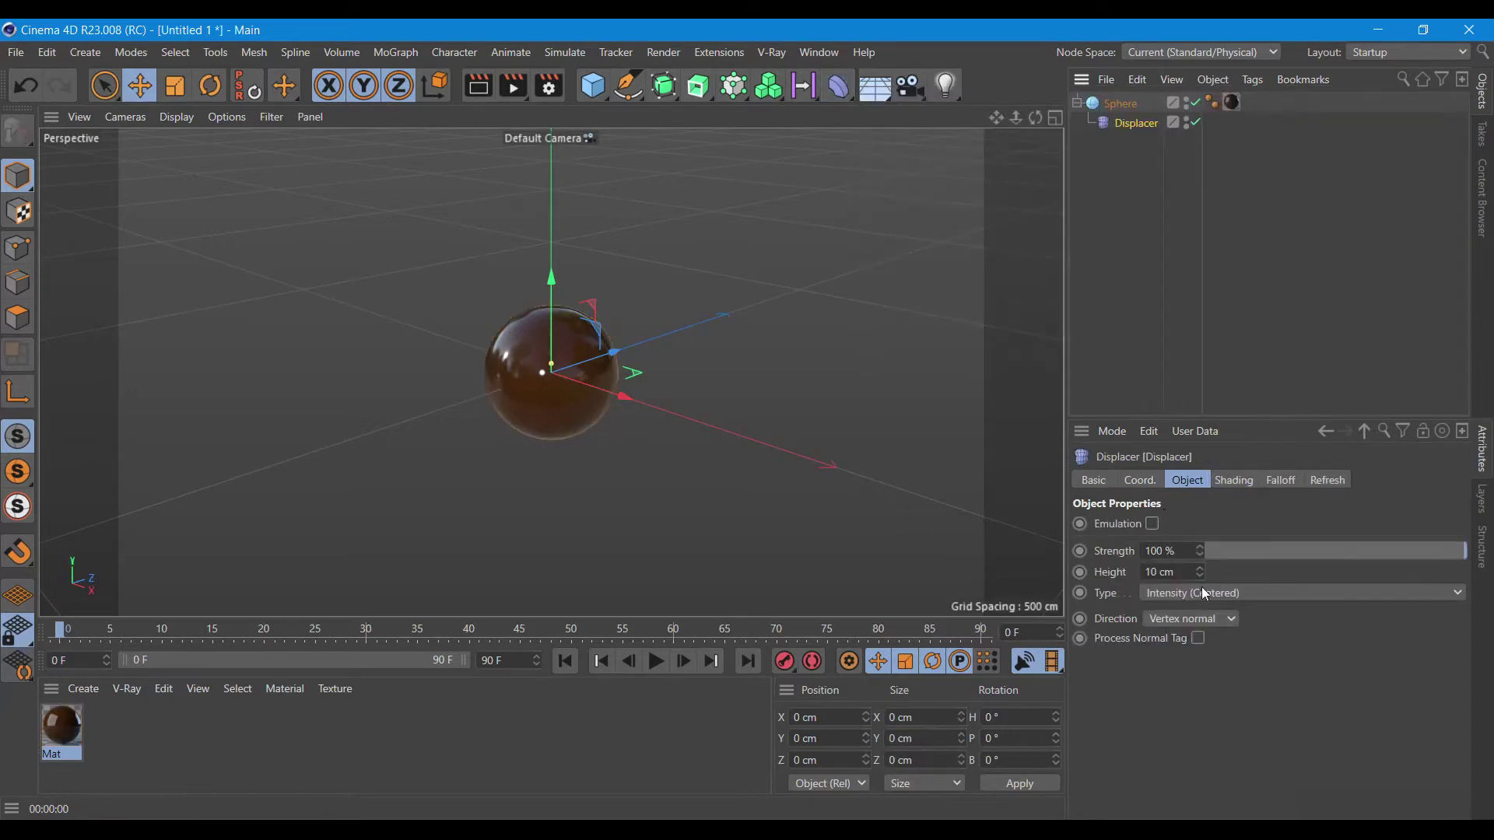
left_click(1234, 481)
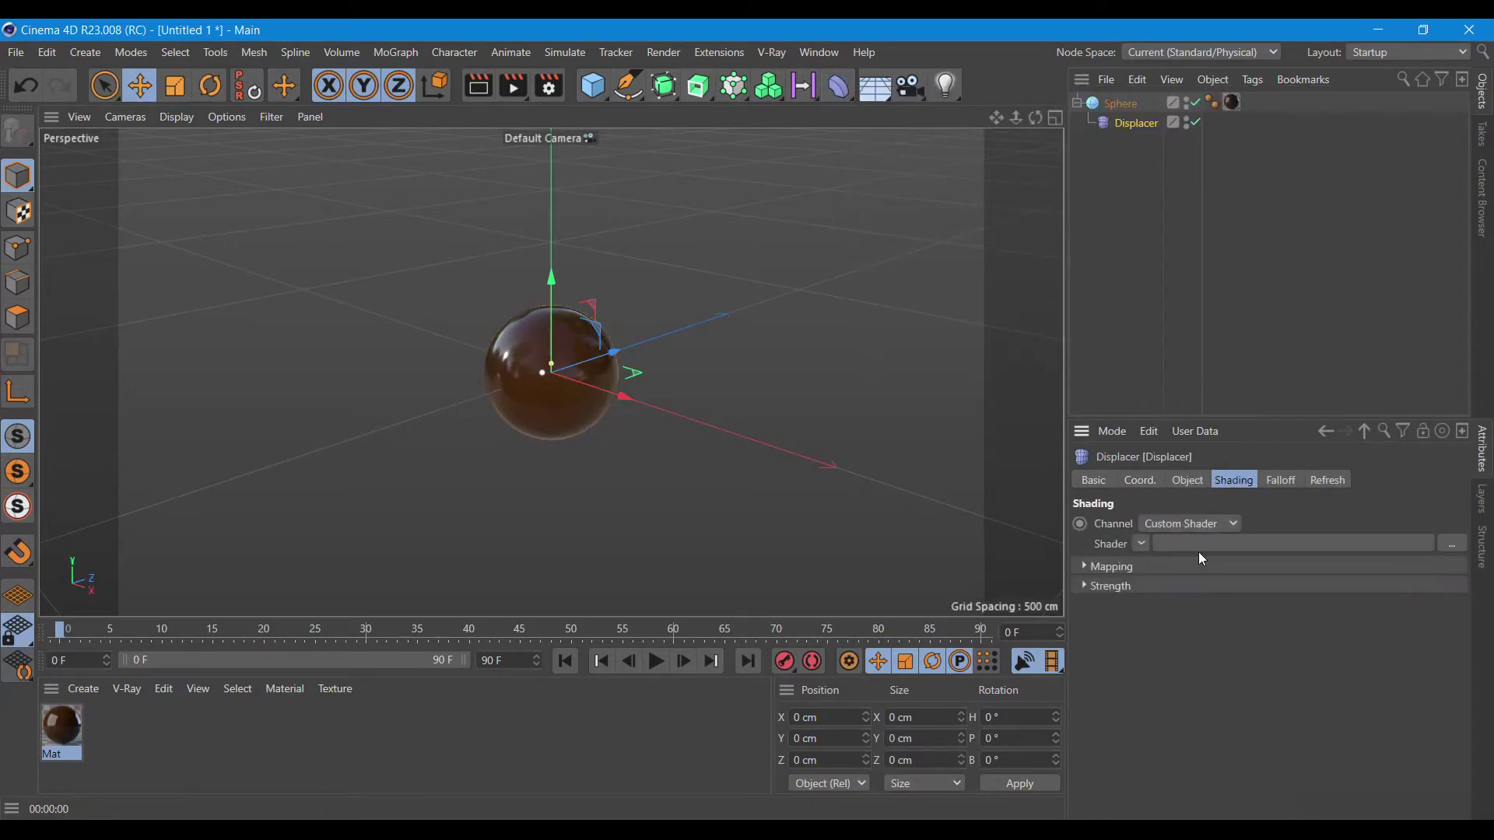
left_click(1139, 545)
left_click(1168, 512)
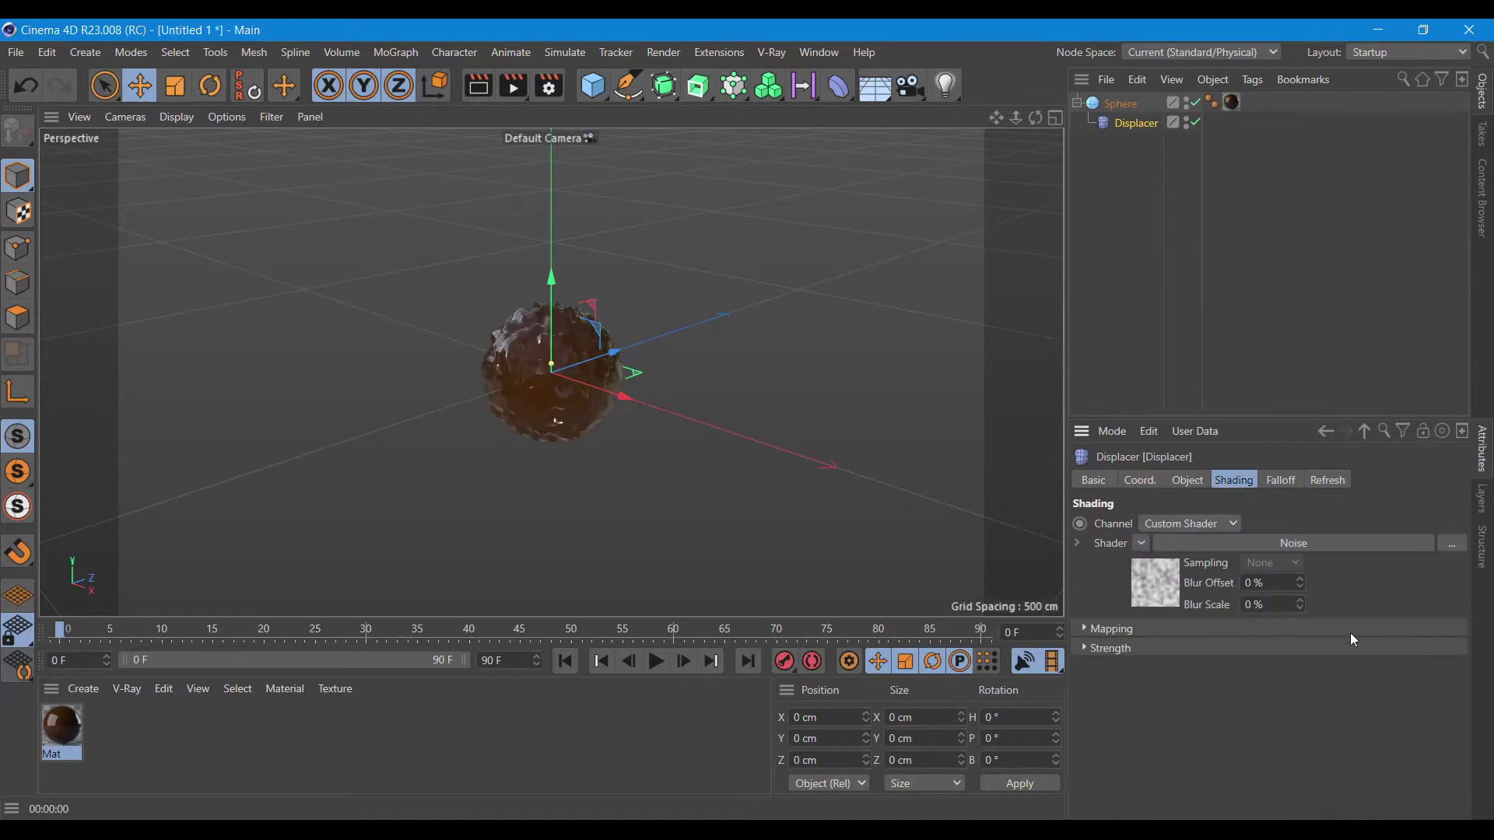
left_click(1154, 582)
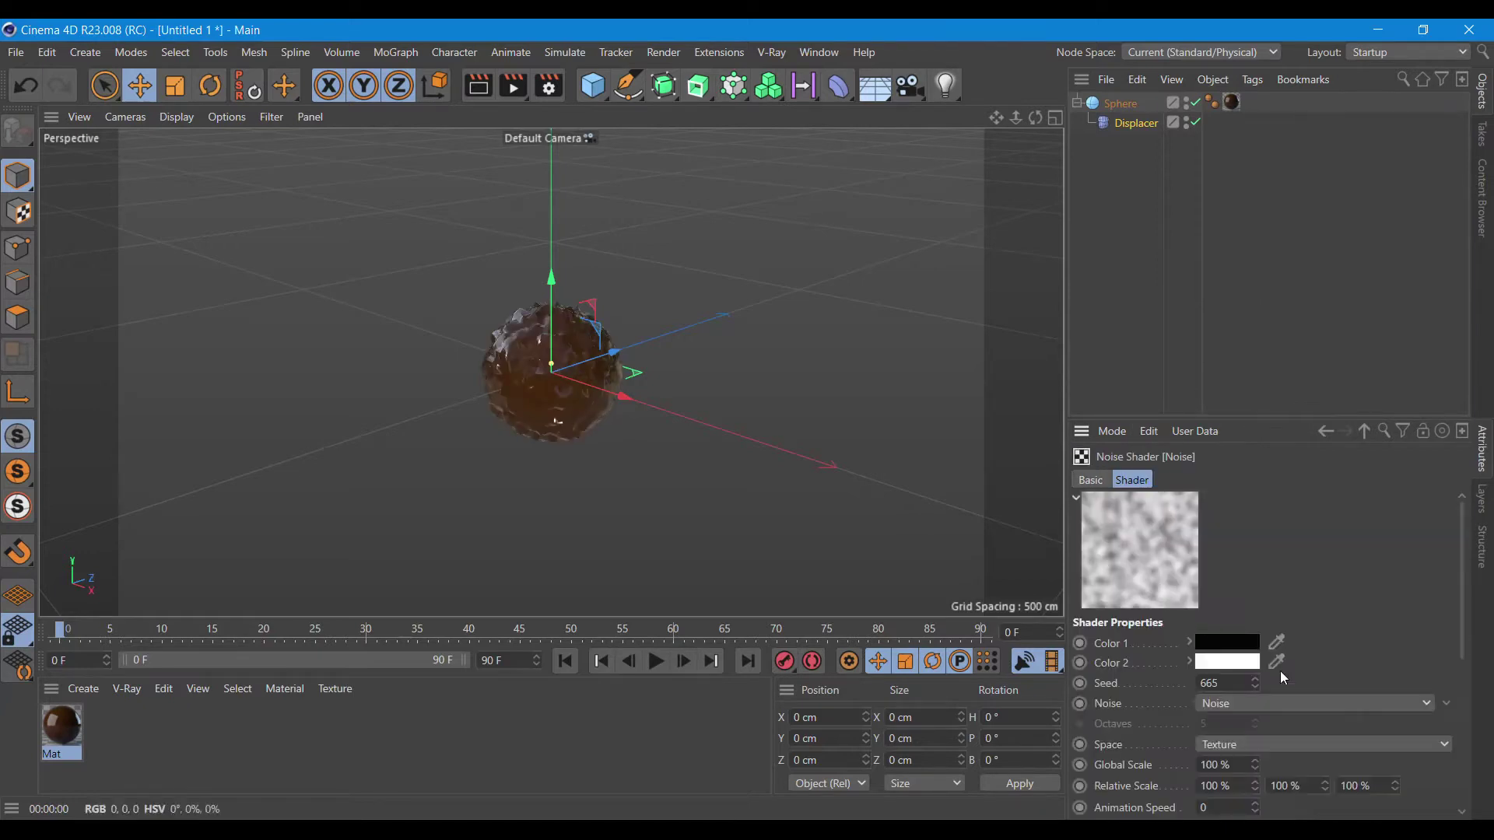
Set the Noise to 250% Global Scale and 200% middle Relative Scale.
double_click(1232, 765)
type("250")
scroll(1469, 634, "down", 1)
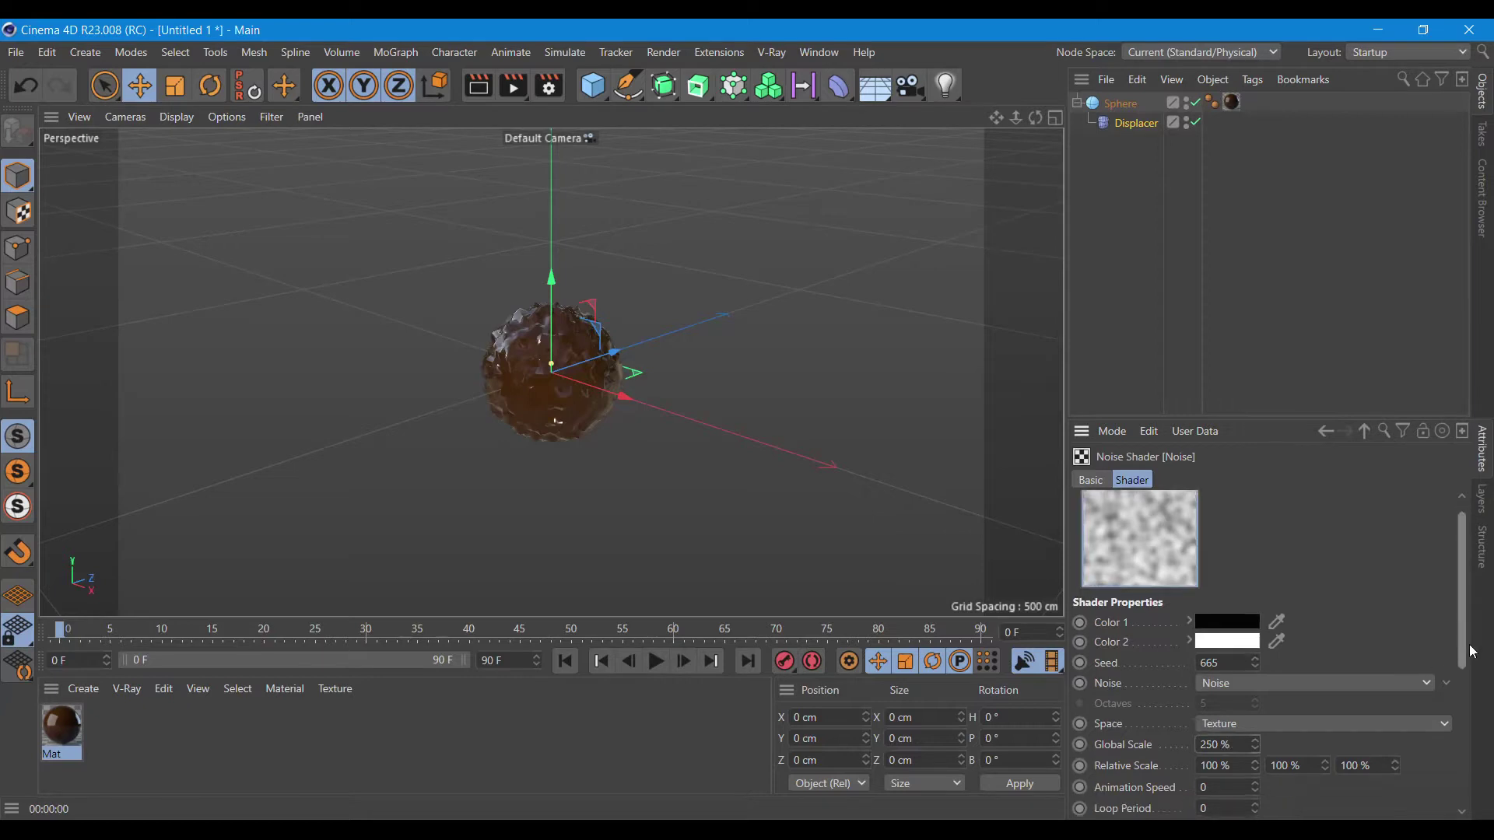
scroll(1467, 632, "down", 3)
double_click(1311, 682)
type("200")
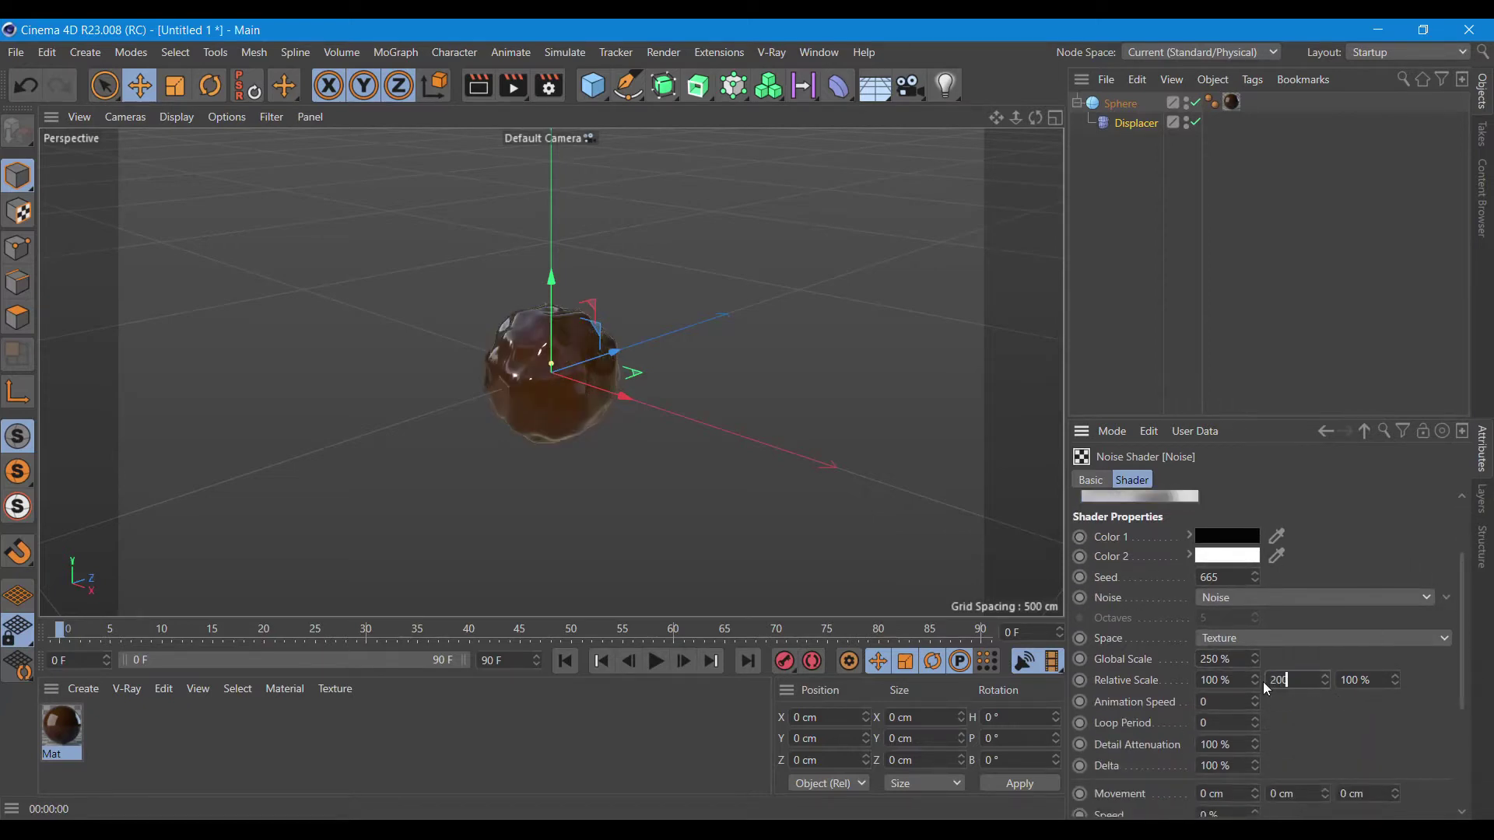
key("Return")
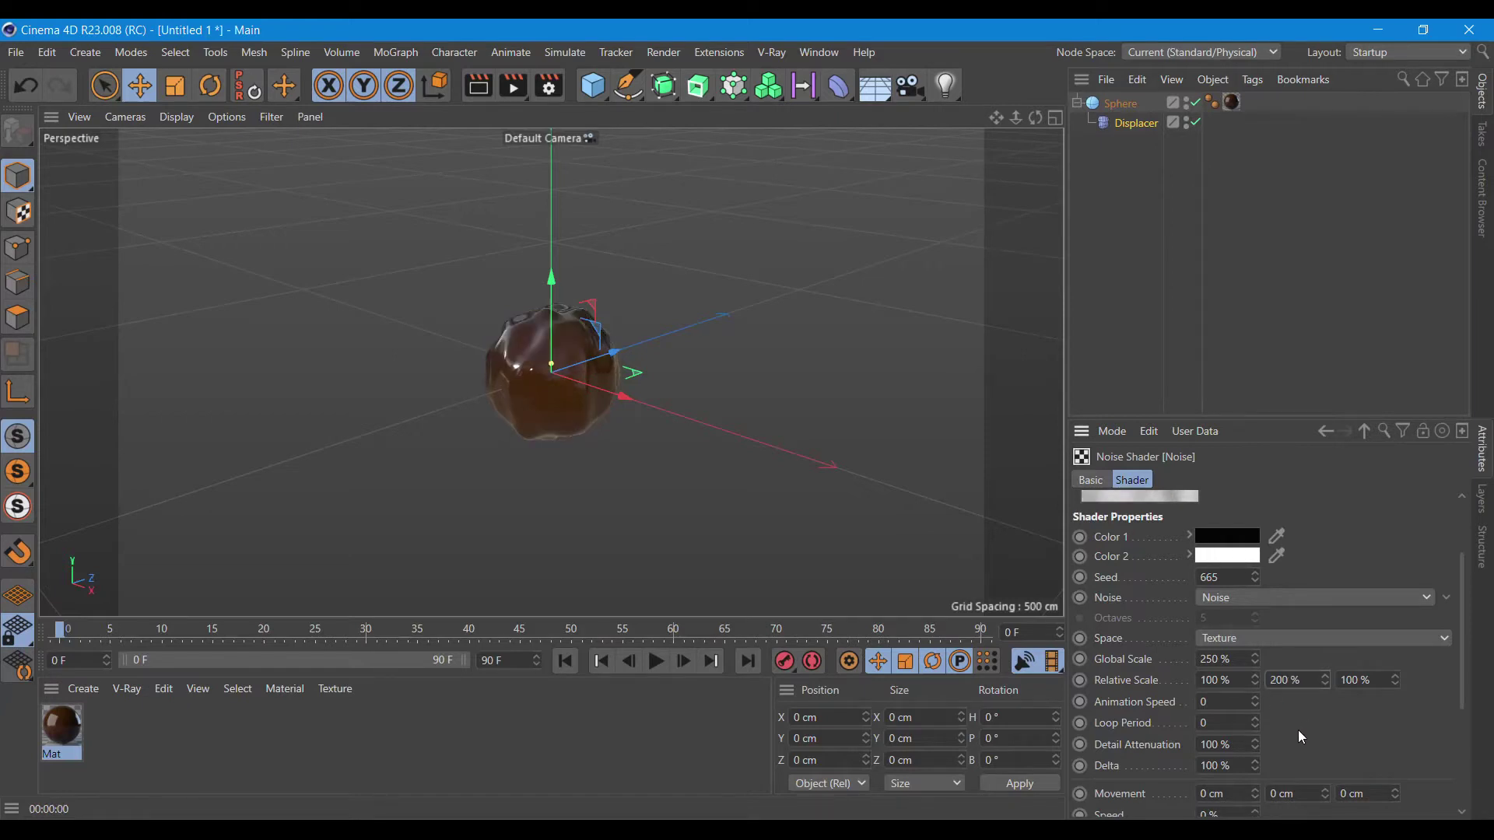
scroll(650, 372, "up", 2)
scroll(660, 370, "up", 2)
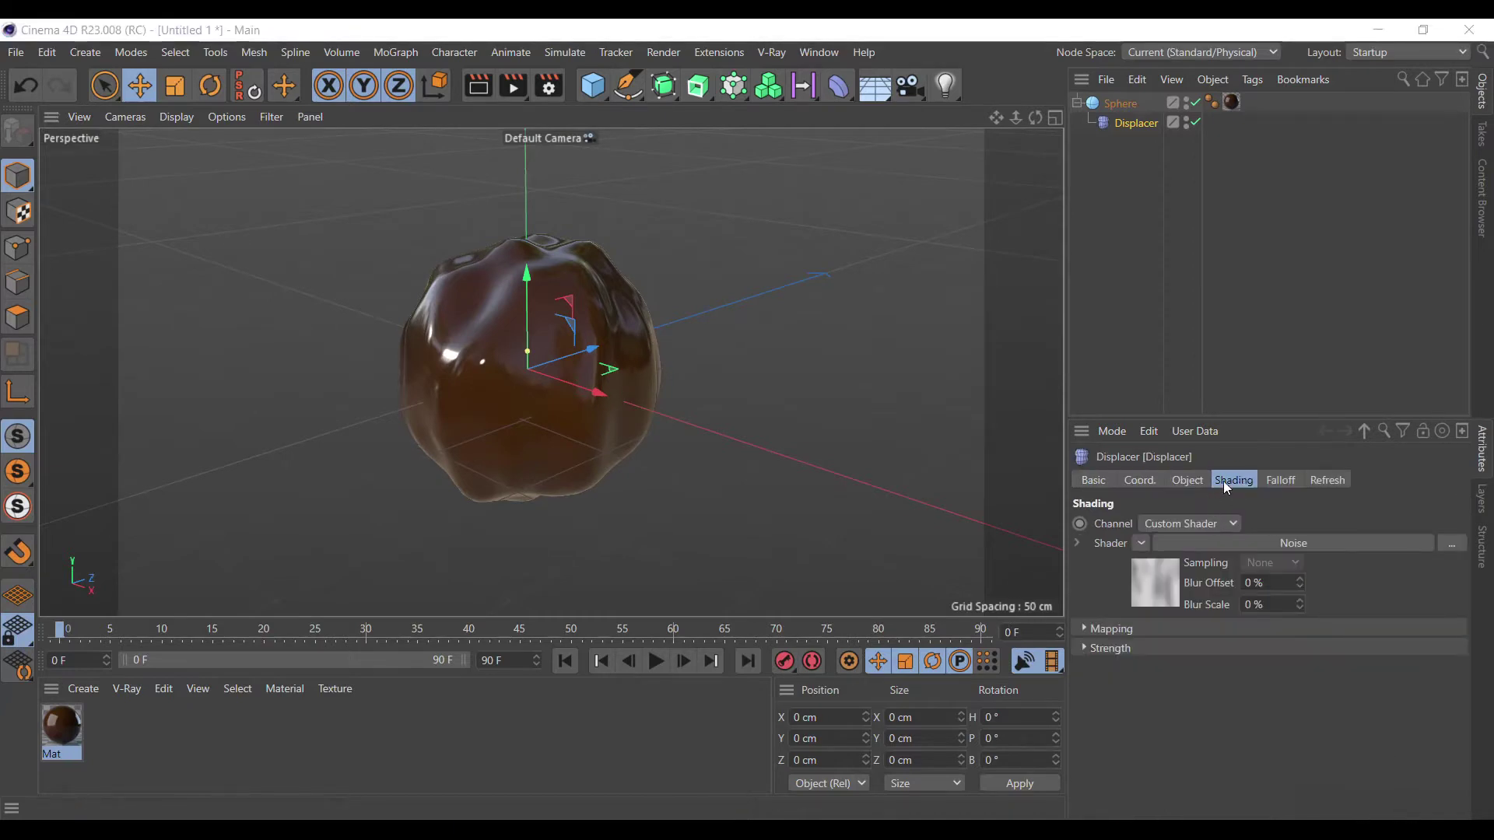
Change the Noise shader's Global Scale to 200%.
left_click(1140, 496)
left_click(1231, 764)
type("200")
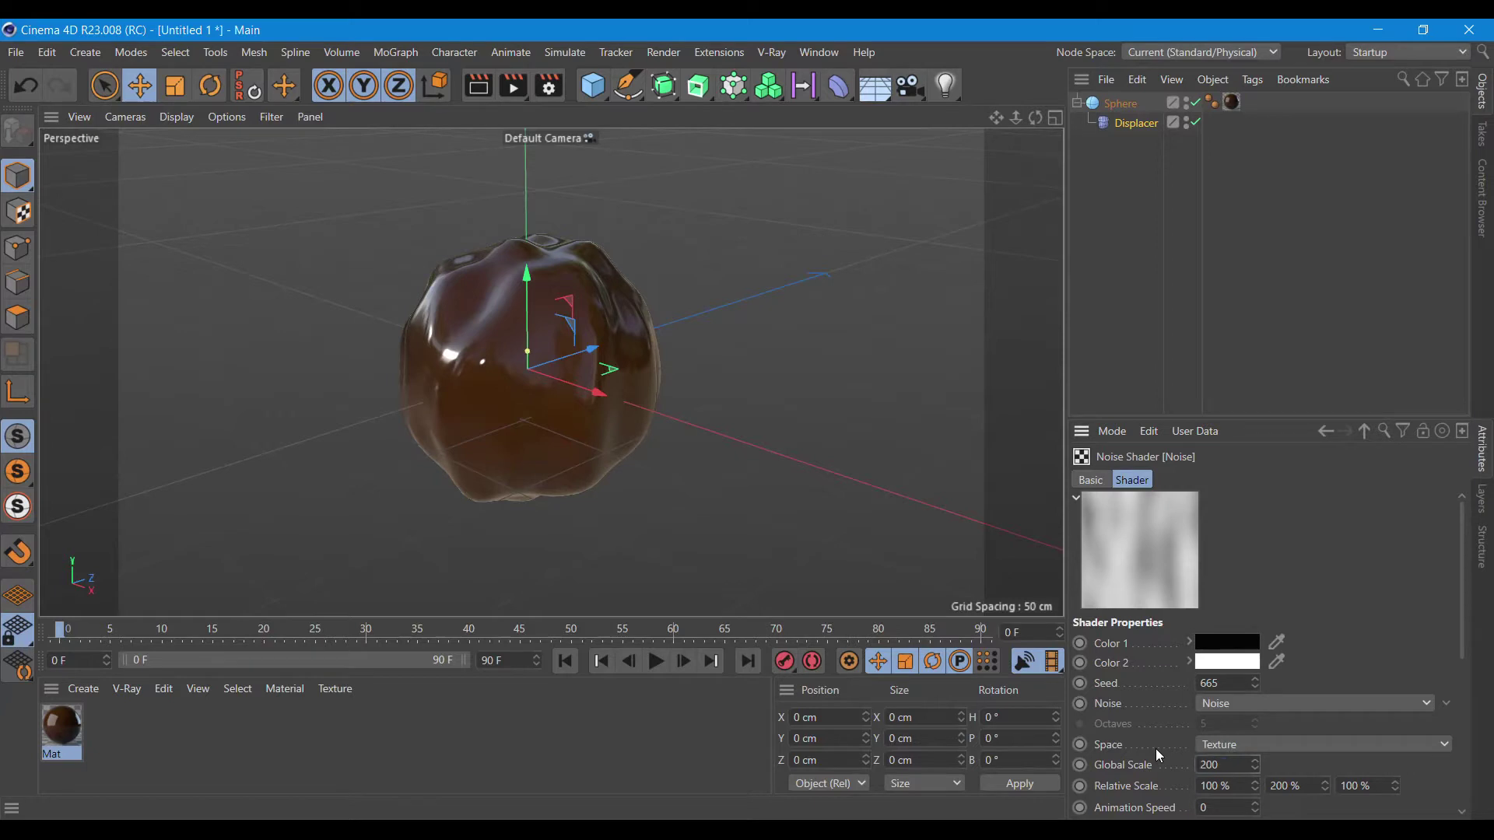
key("Return")
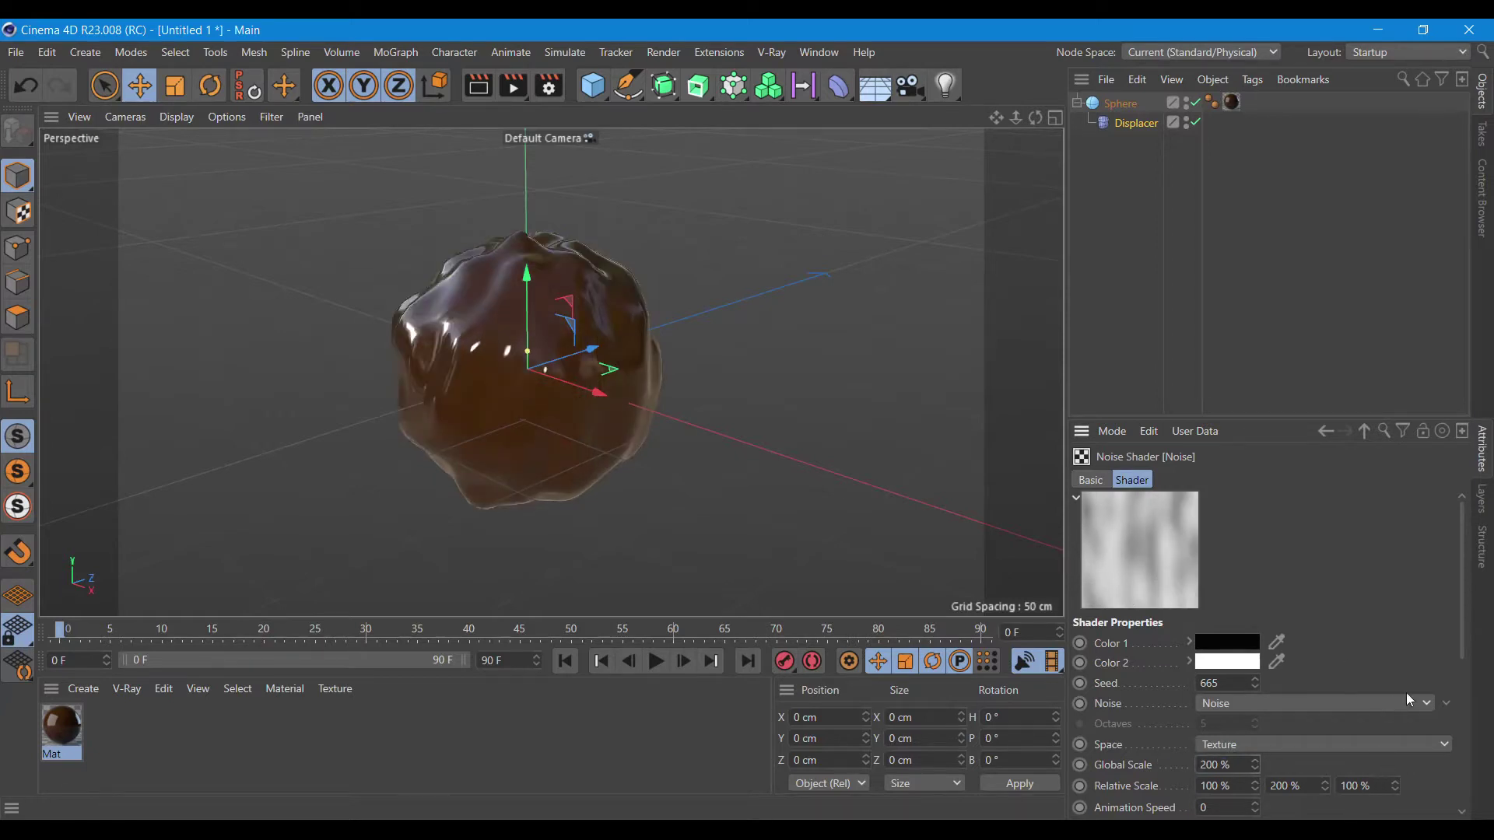
Set the Noise's Y Relative Scale to 250% and duplicate Mat as Mat.1.
scroll(1361, 685, "down", 3)
left_click(1284, 691)
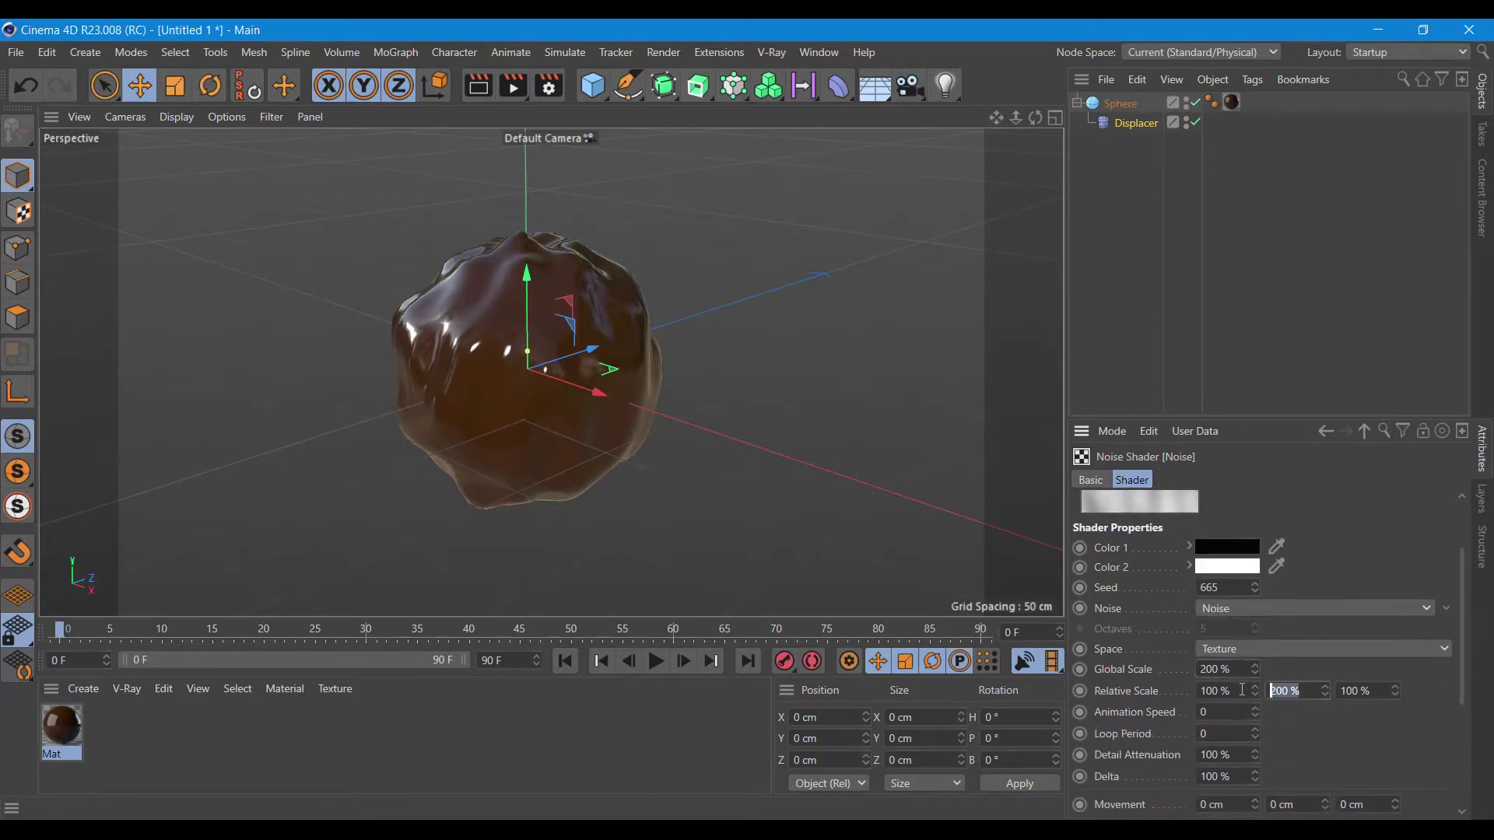
type("250")
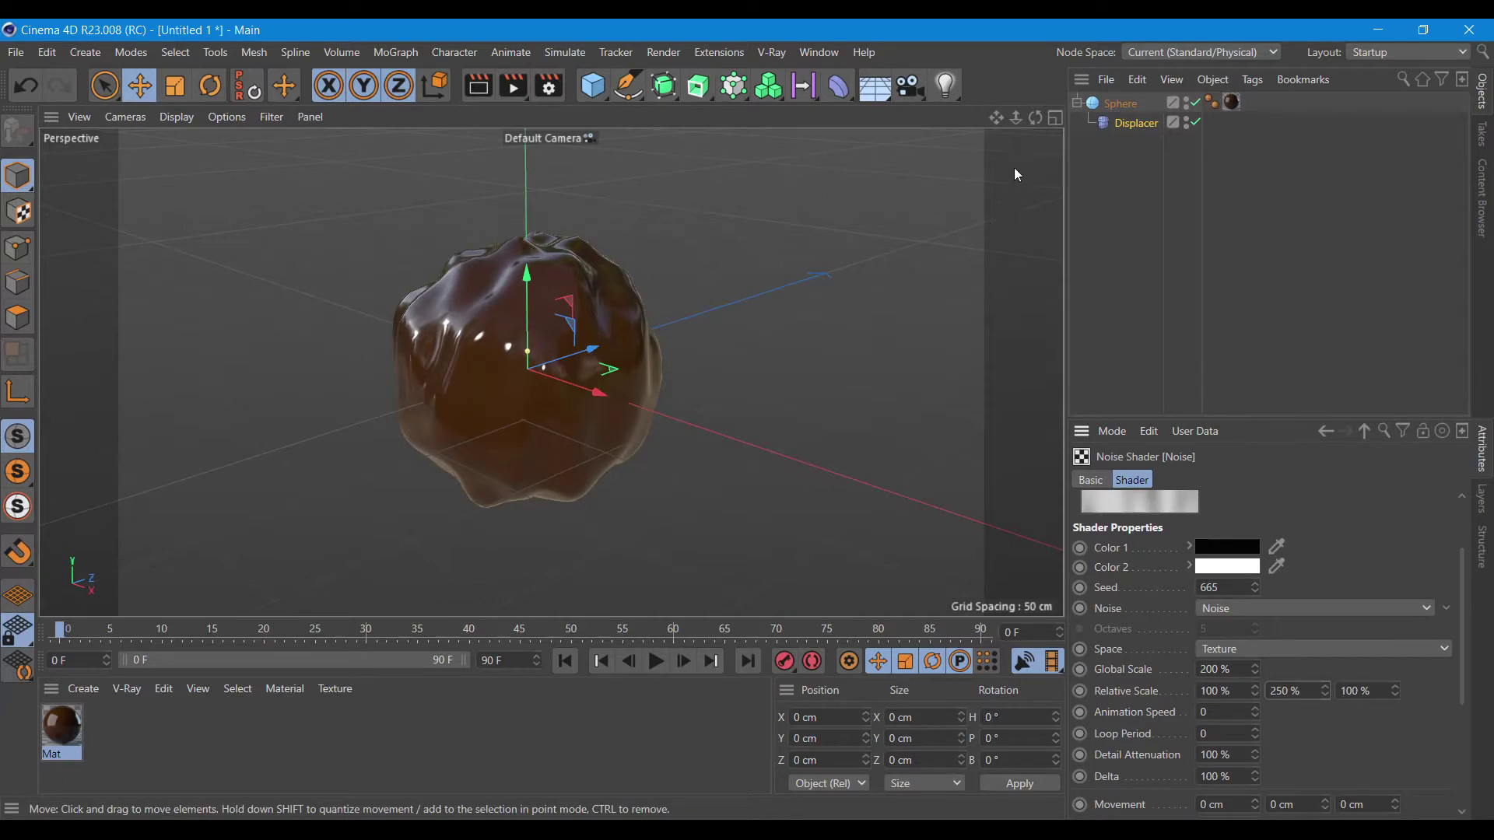
mouse_move(505, 335)
left_mouse_down("alt")
mouse_move(550, 372)
mouse_move(1034, 118)
left_mouse_up("alt")
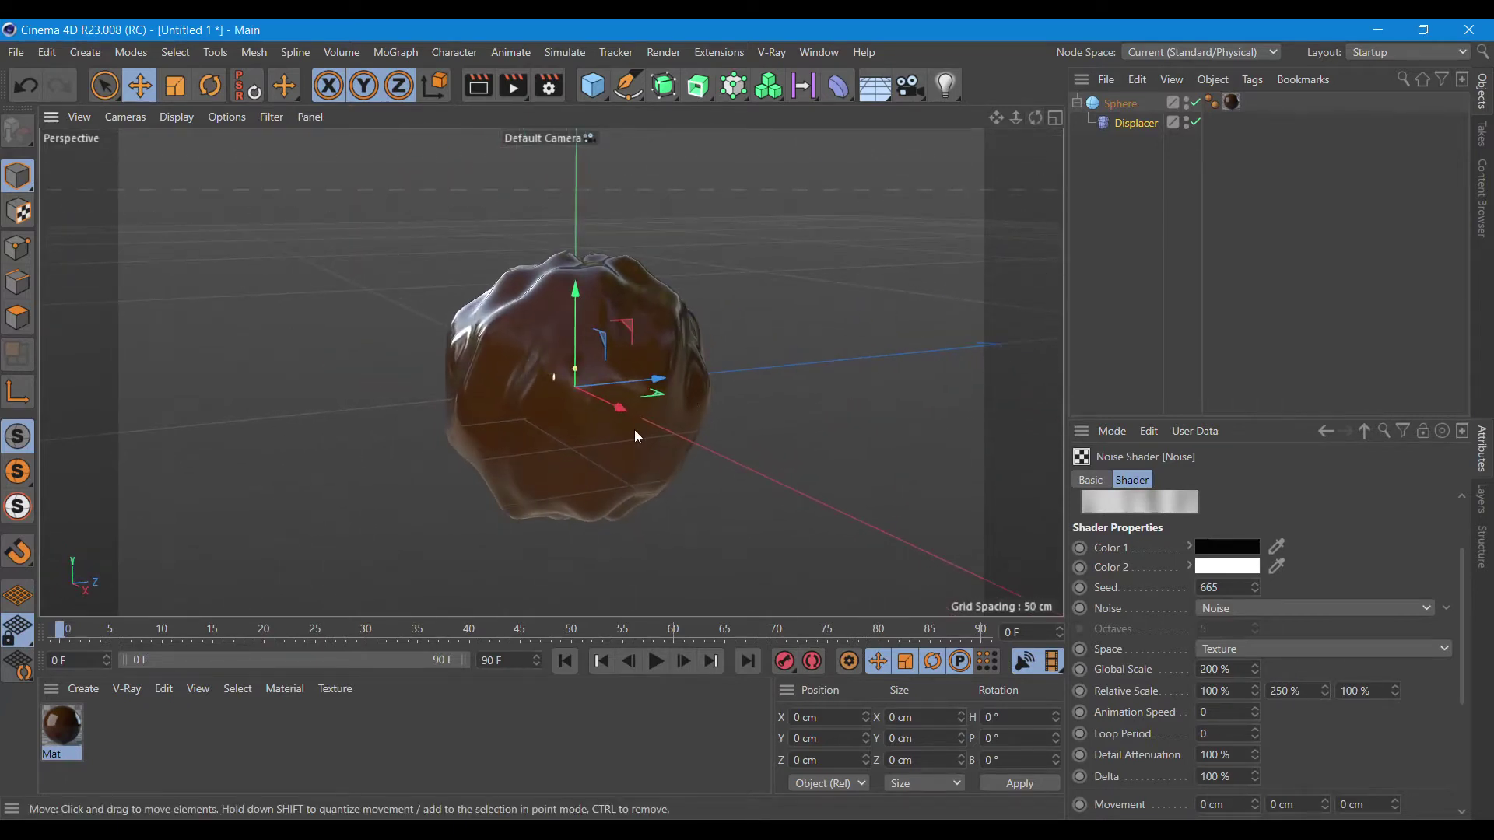
left_click_drag(70, 735, 101, 734, "ctrl")
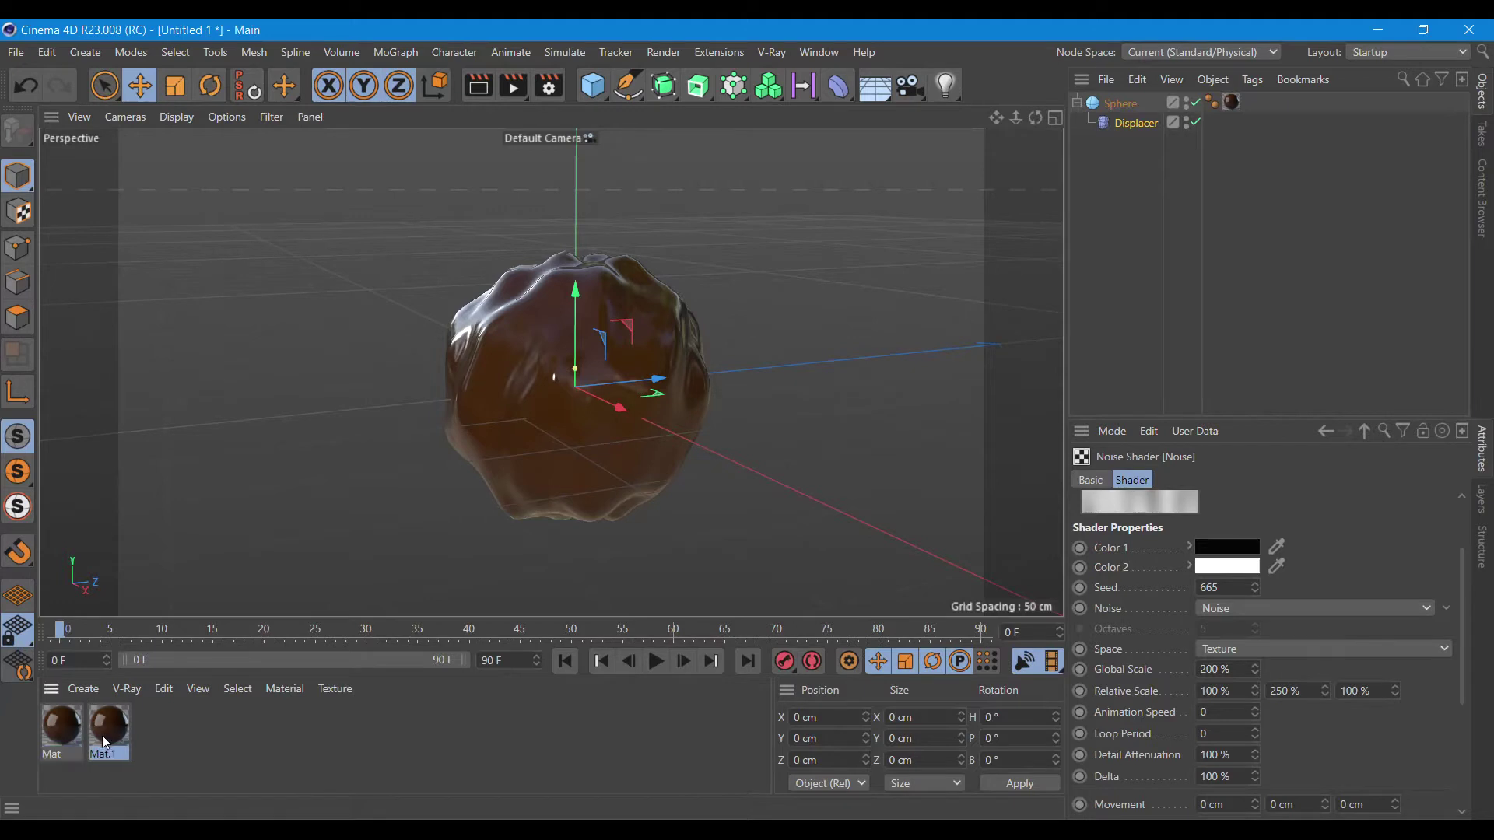
Recolour Mat.1 to pale cream at H 43°, S 24%, V 72%.
double_click(100, 730)
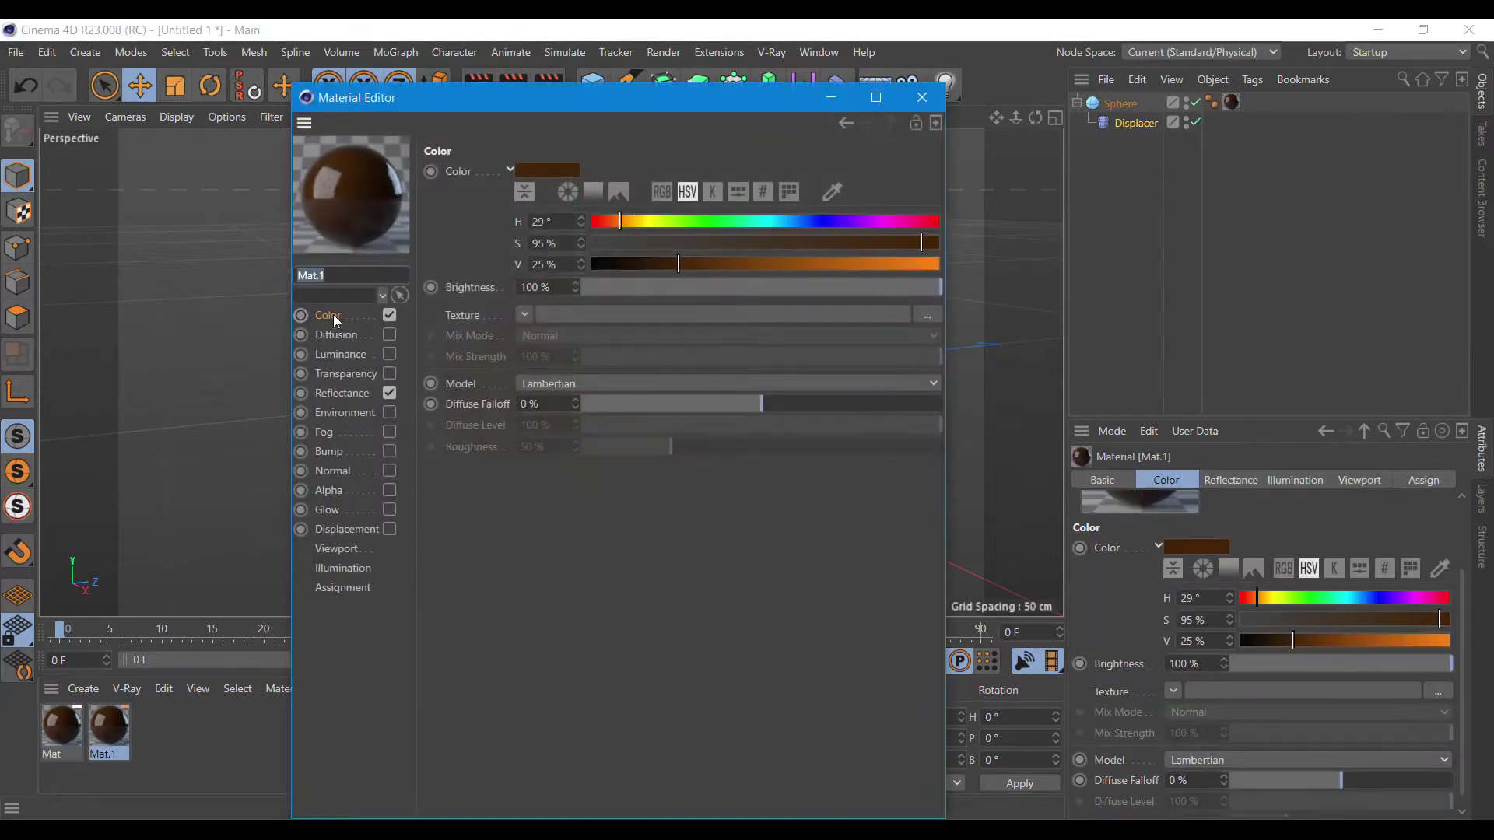
left_click(637, 218)
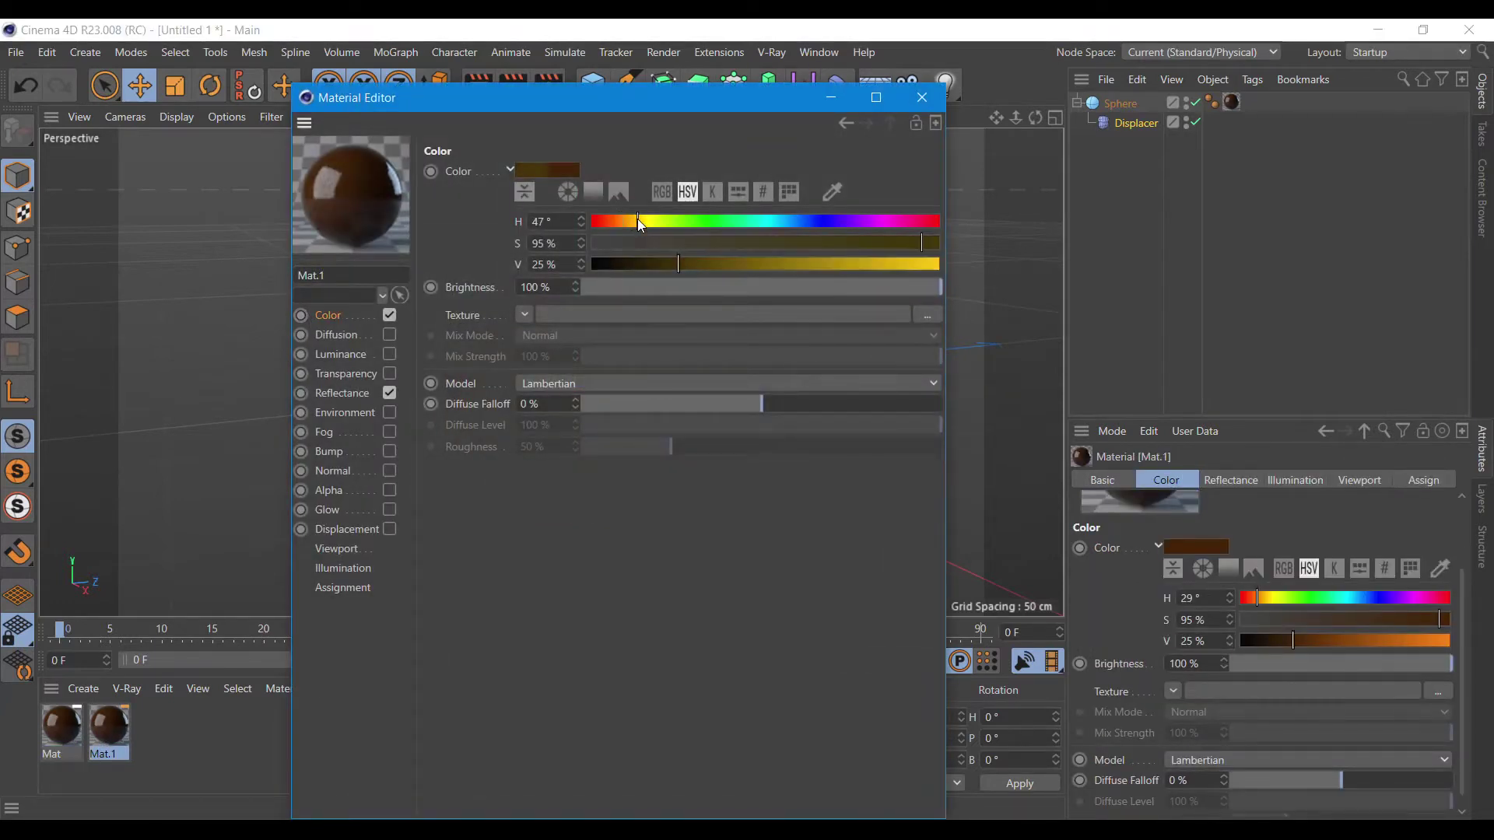
left_click(782, 236)
left_click_drag(782, 237, 601, 241)
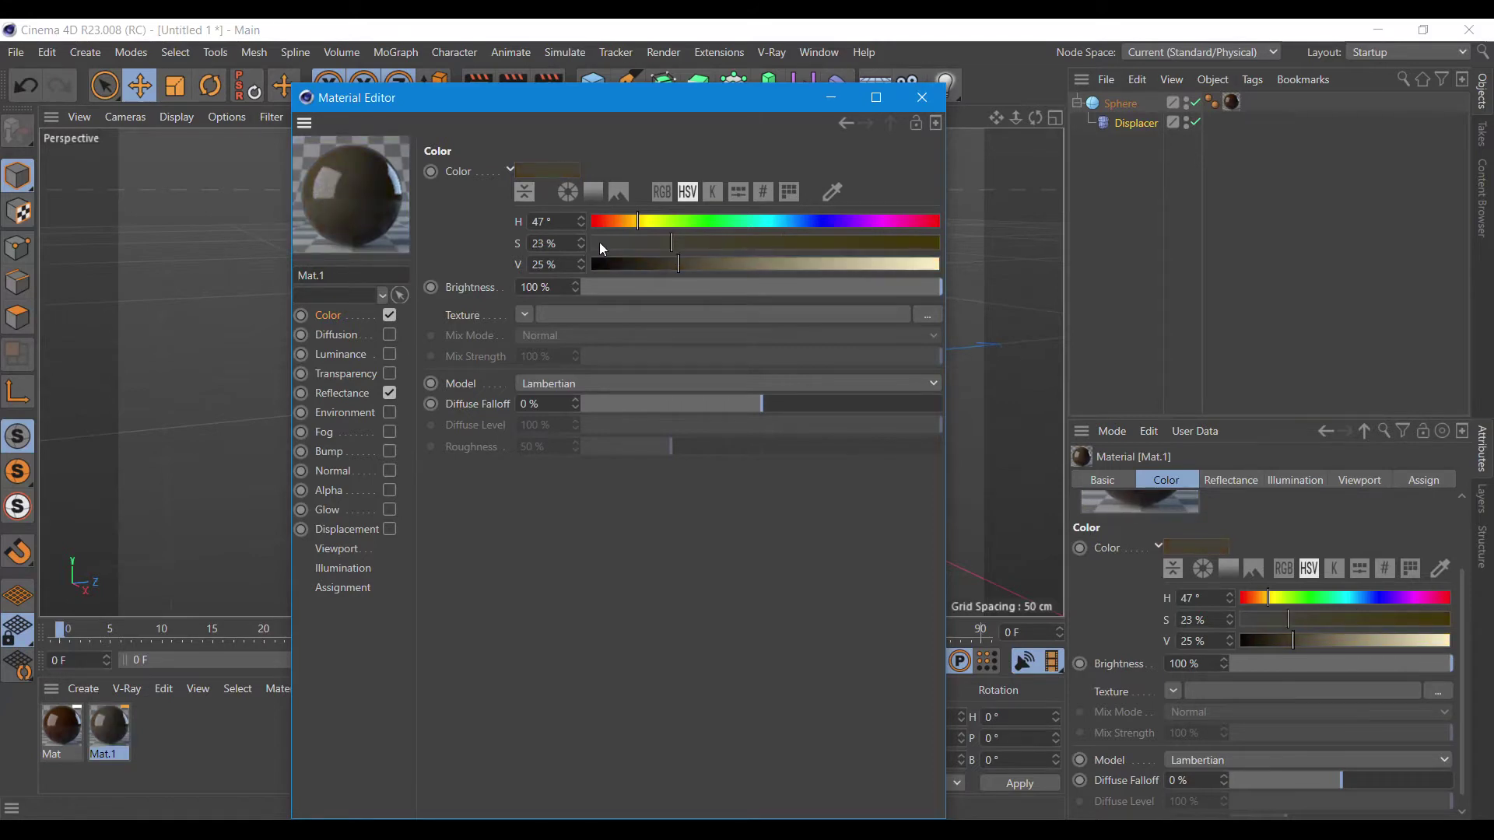
left_click_drag(870, 265, 842, 264)
left_click_drag(654, 240, 674, 242)
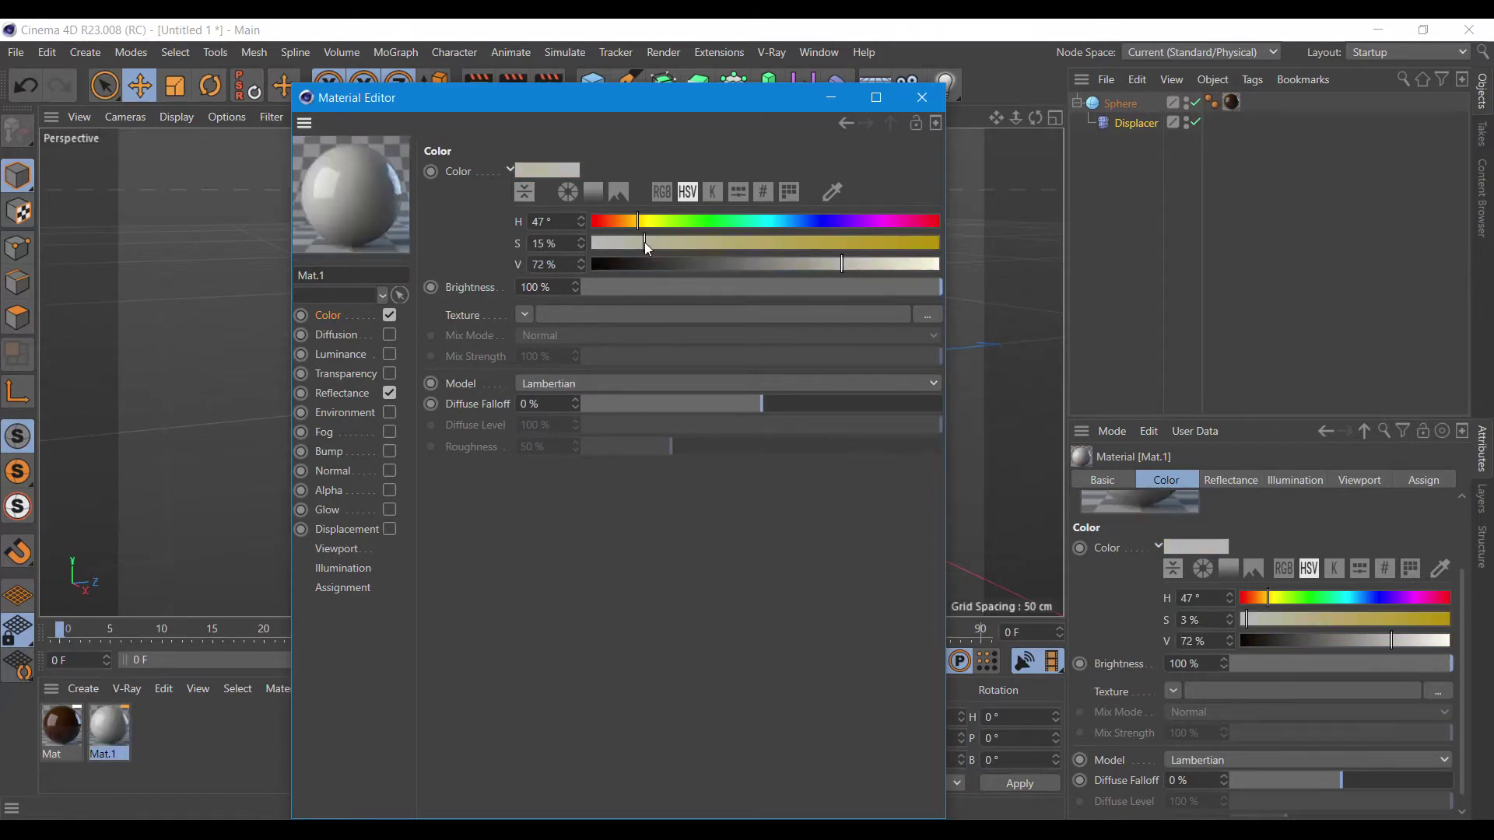
left_click(647, 223)
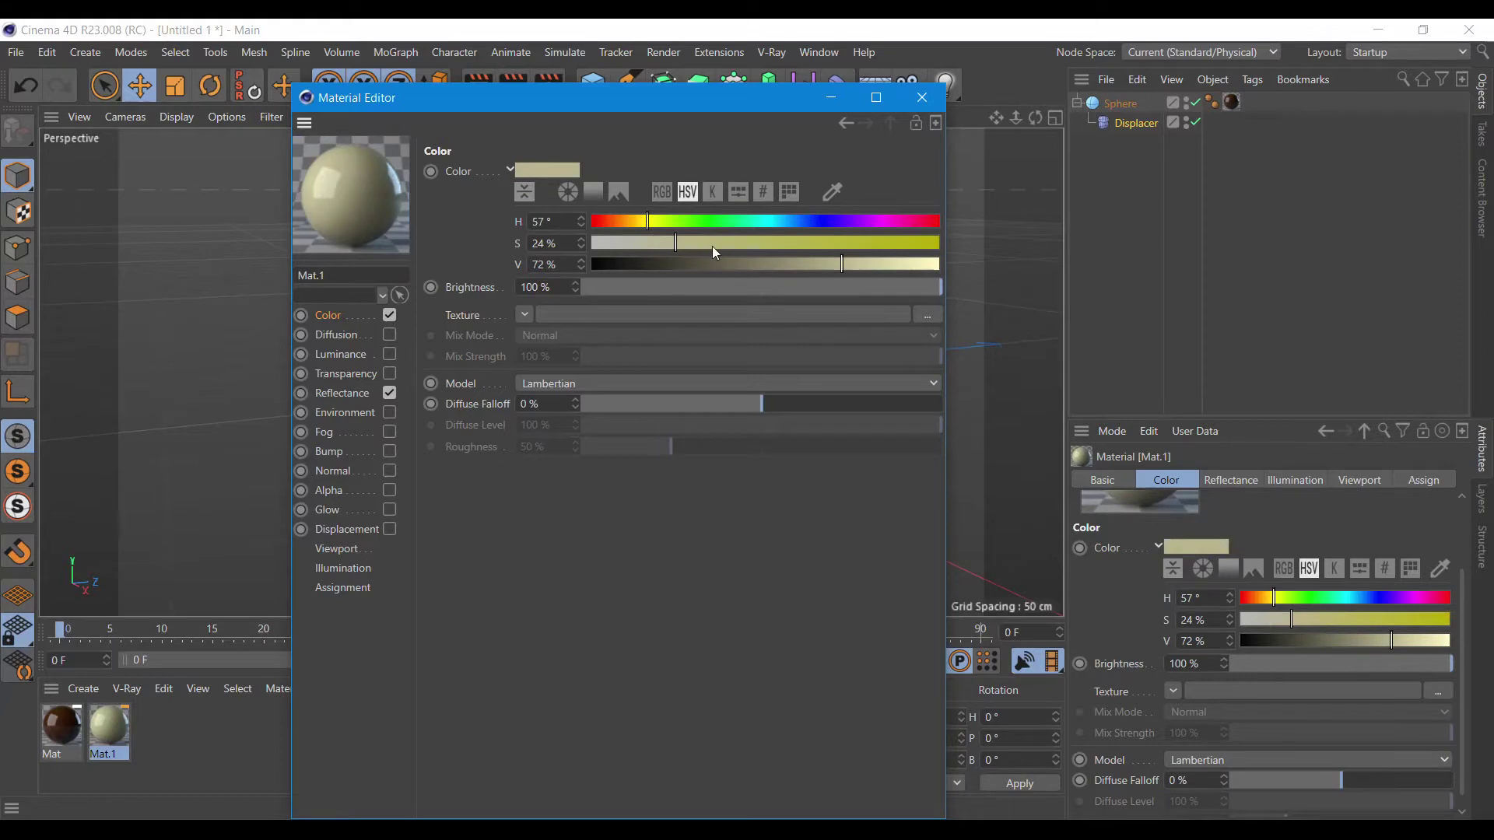
left_click_drag(642, 222, 632, 221)
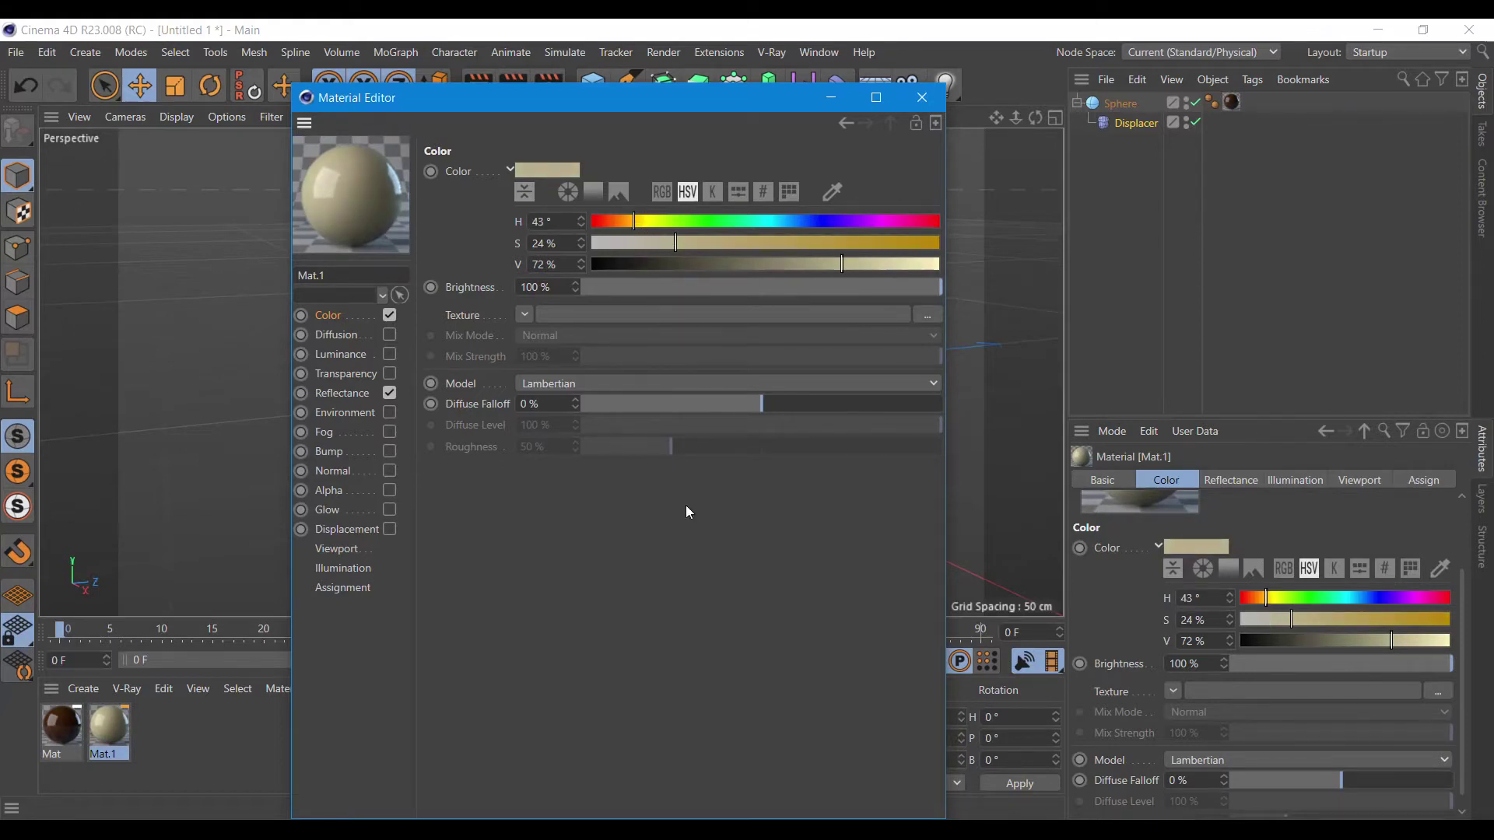
left_click(922, 97)
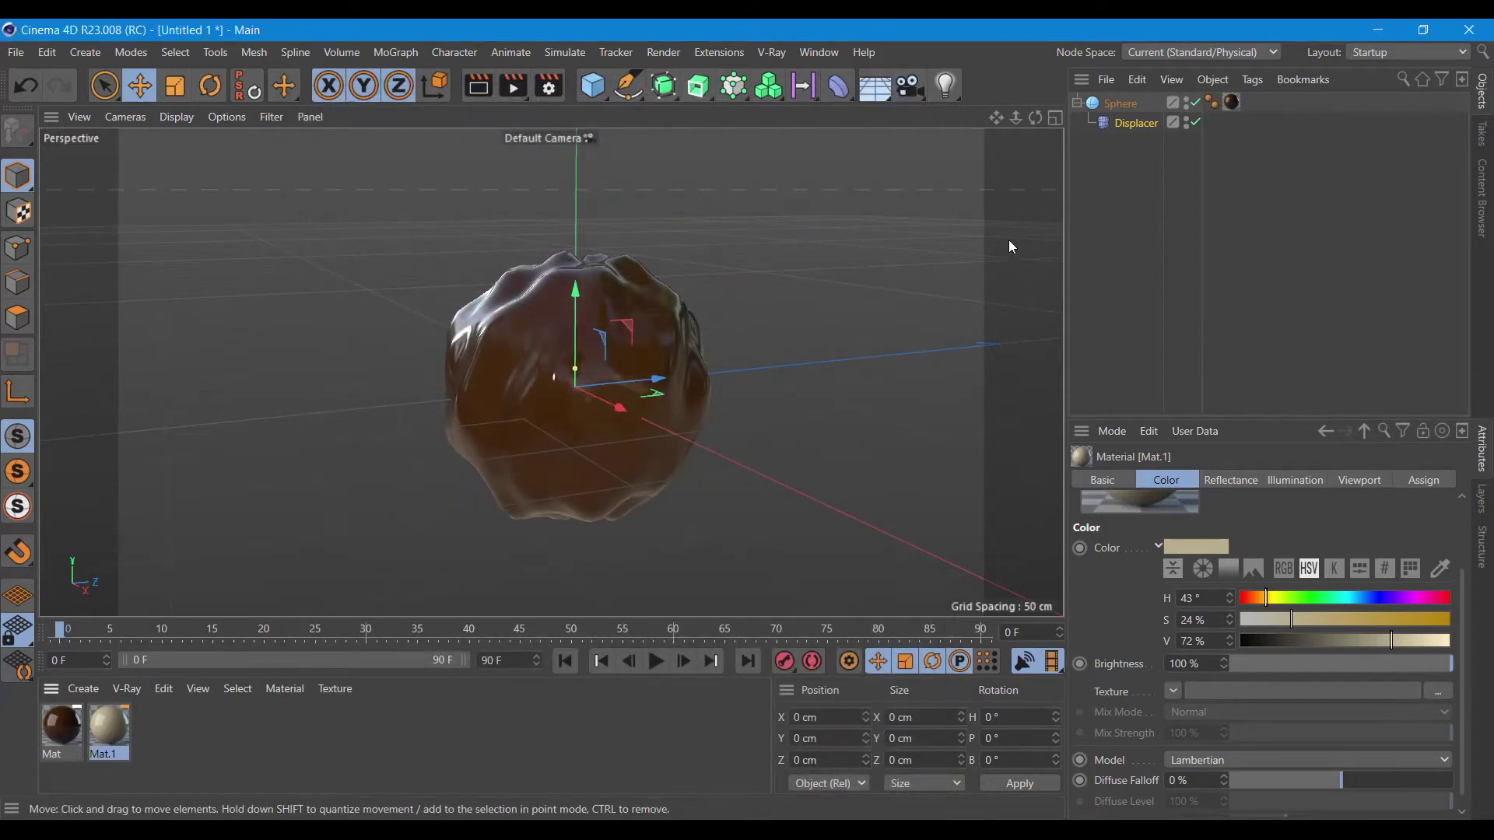
Add a 5 cm radius sphere and give it the cream Mat.1 material.
left_click(592, 95)
left_click(991, 144)
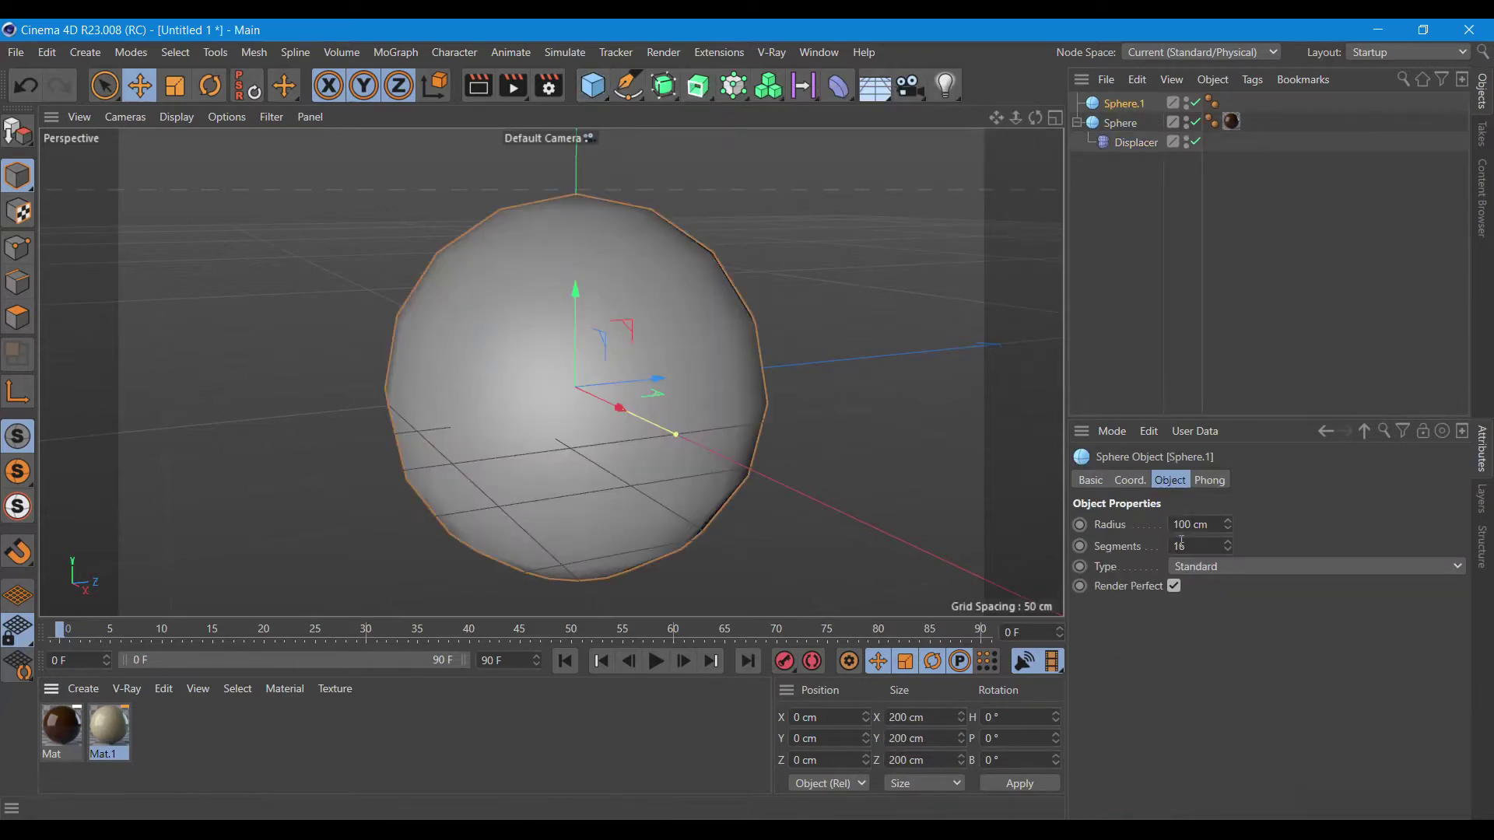
double_click(1203, 528)
type("5")
key("Return")
key("Return")
mouse_move(109, 731)
left_mouse_down()
mouse_move(1130, 122)
mouse_move(1131, 106)
left_mouse_up()
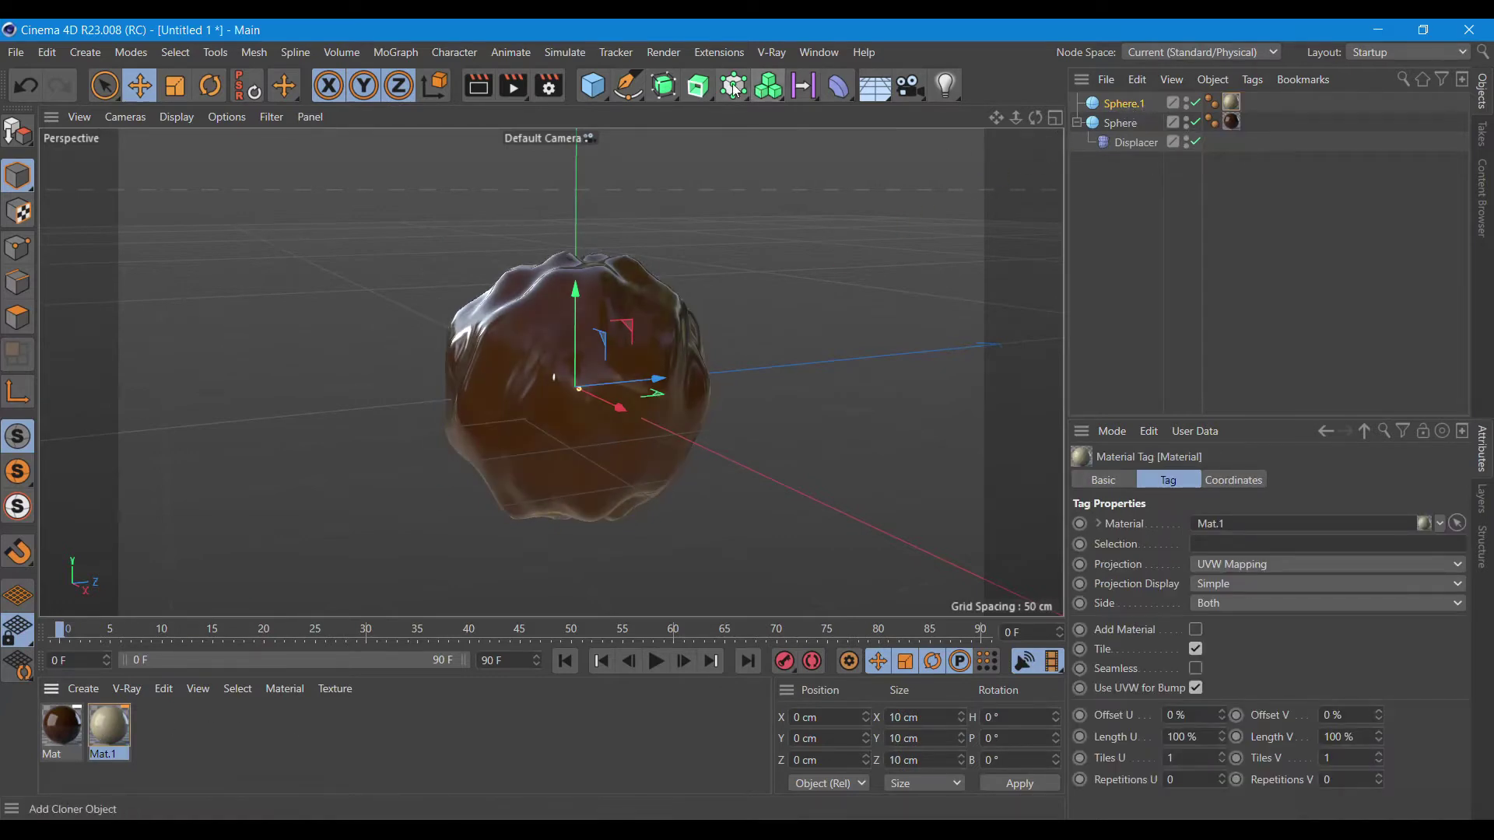
Add a MoGraph Cloner with Sphere.1 as its child.
left_click_drag(734, 85, 889, 138)
left_click(753, 111)
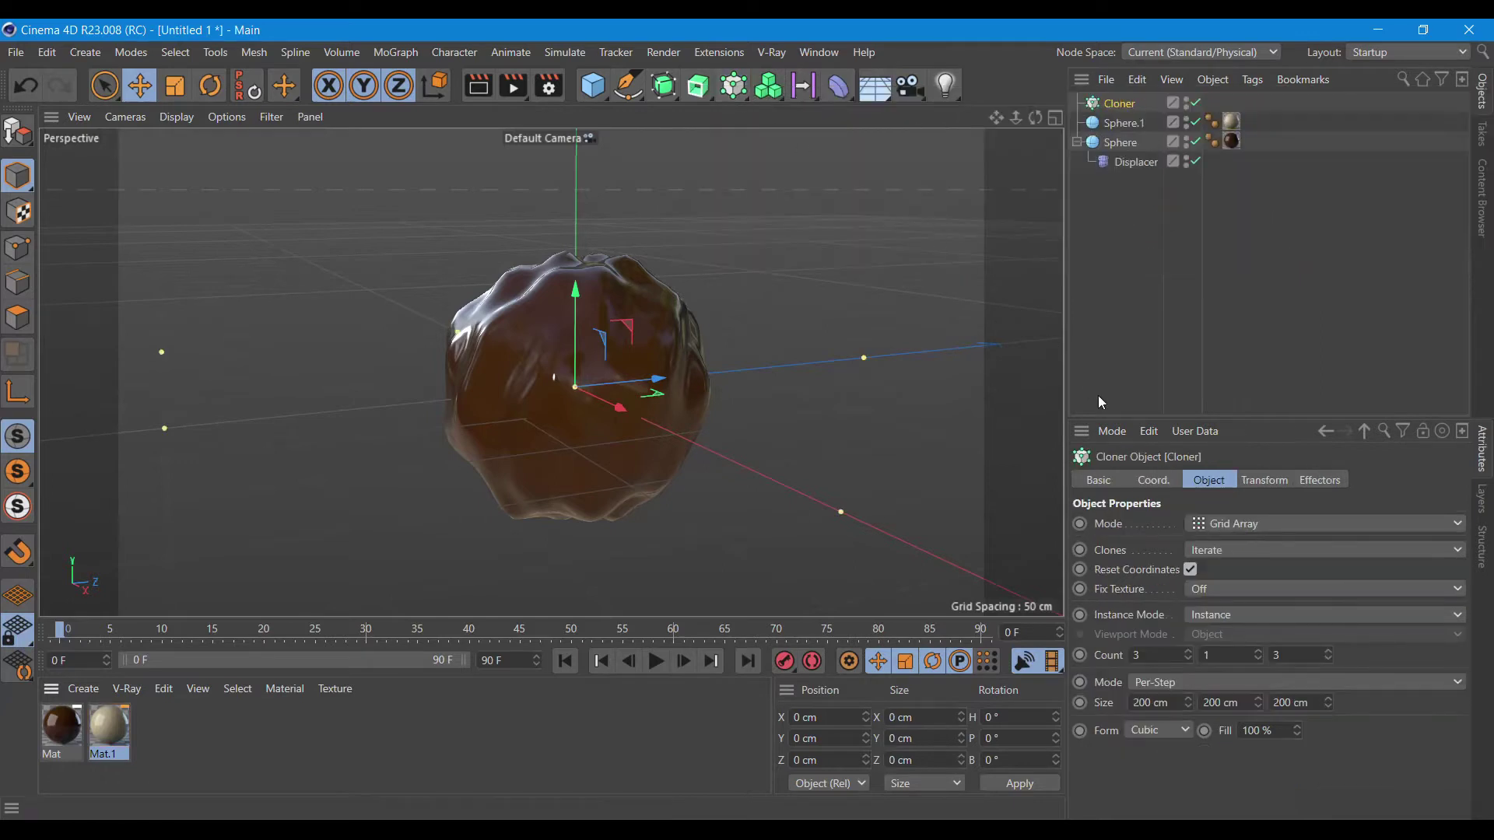
left_click_drag(1124, 123, 1126, 105)
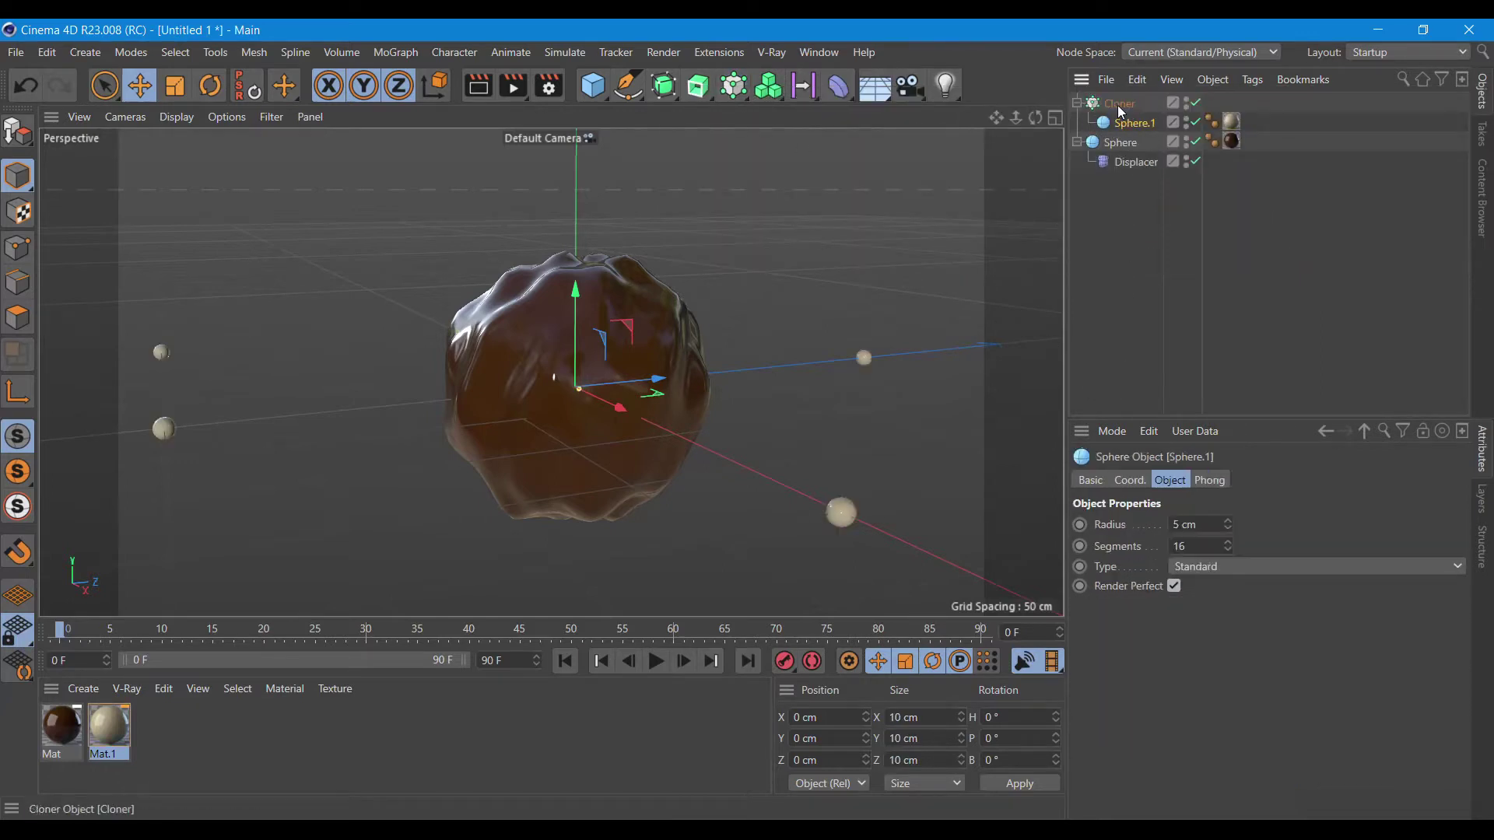
Switch the Cloner to Object mode on the truffle Sphere with 89 clones, then render.
left_click(1220, 525)
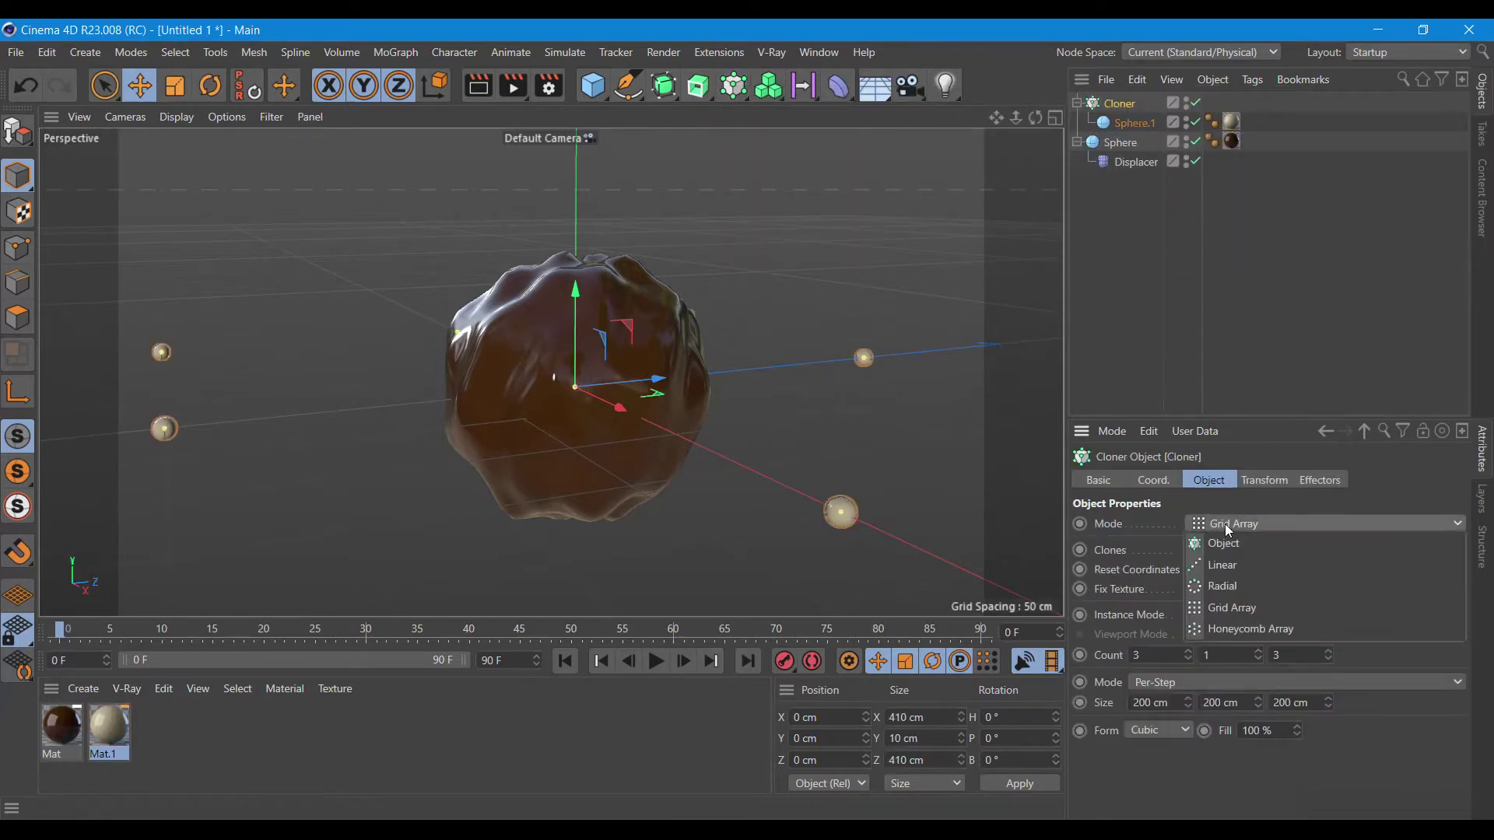
left_click(1228, 549)
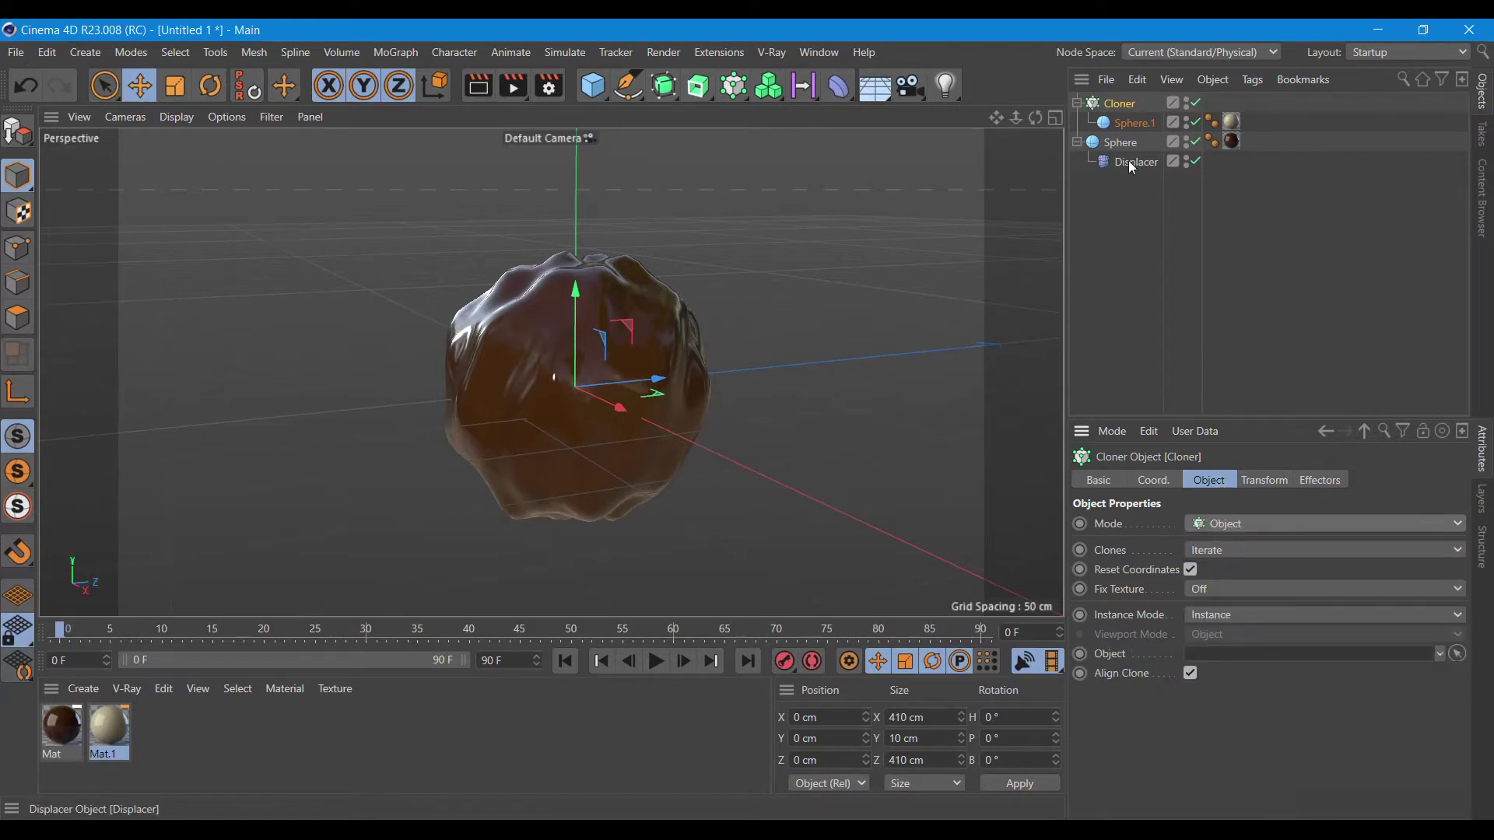
left_click_drag(1120, 142, 1296, 654)
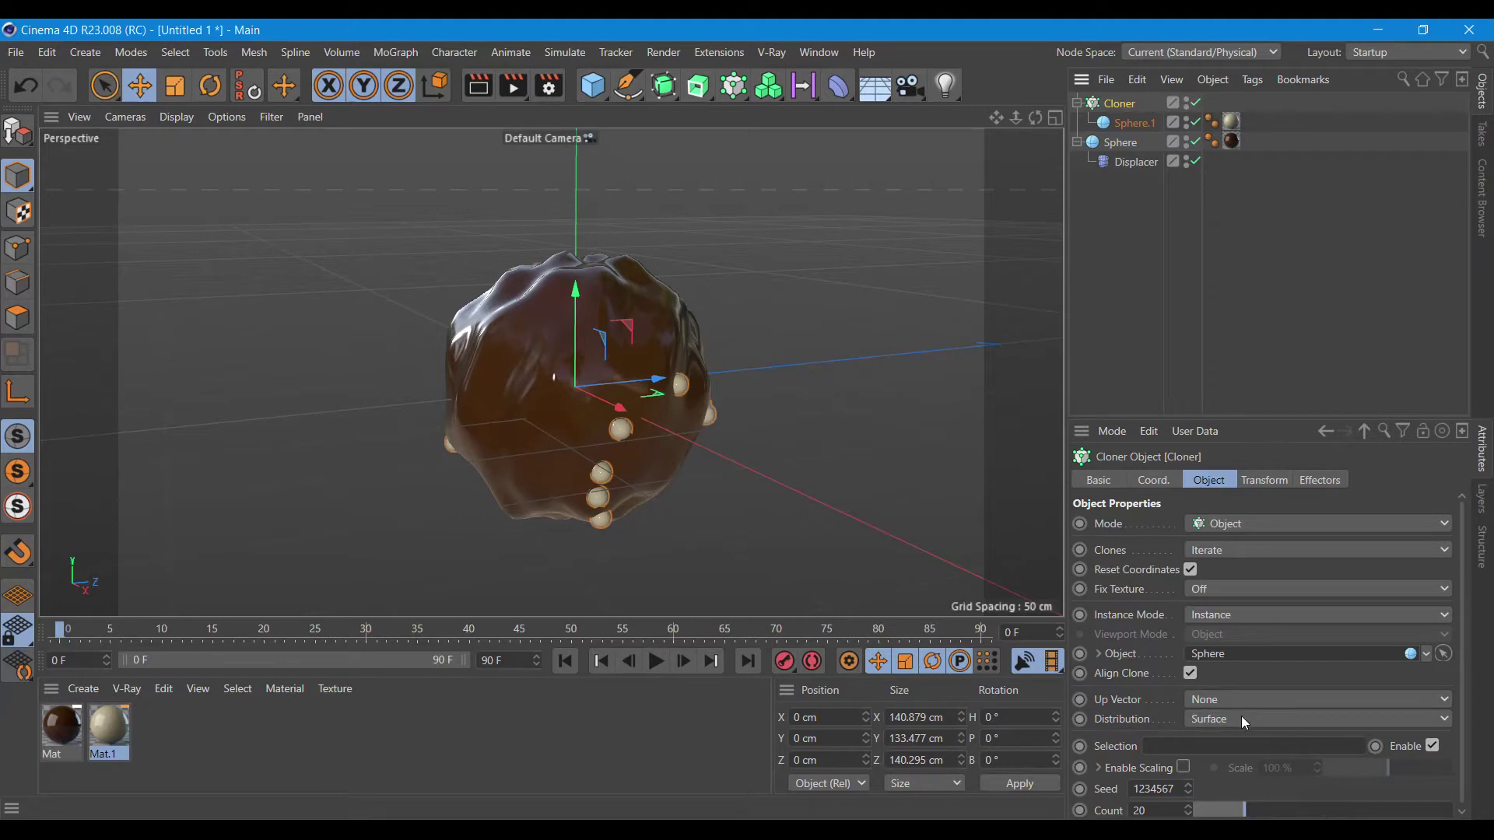
left_click_drag(1245, 810, 1426, 796)
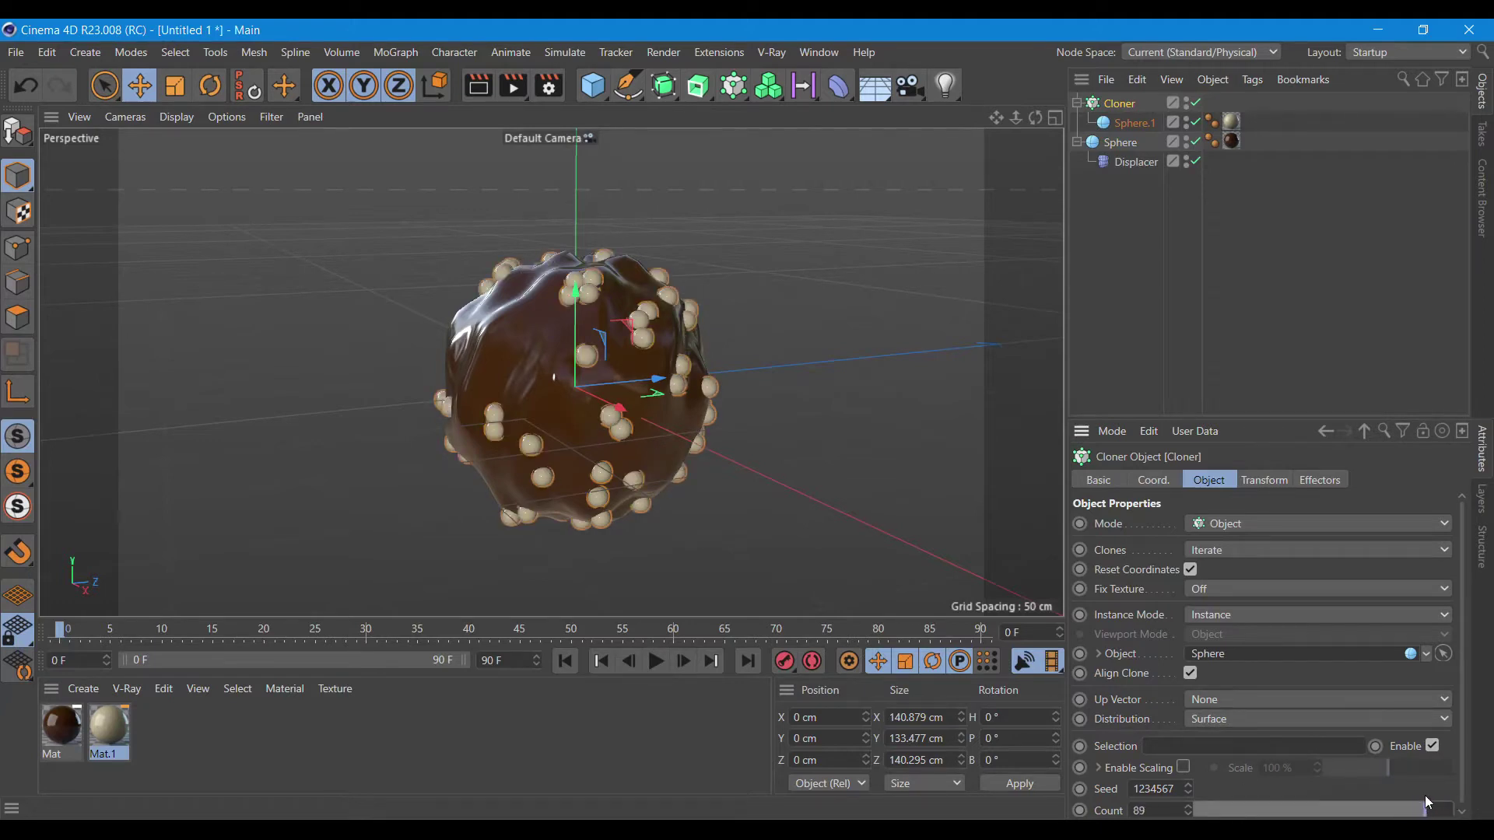
left_click(478, 85)
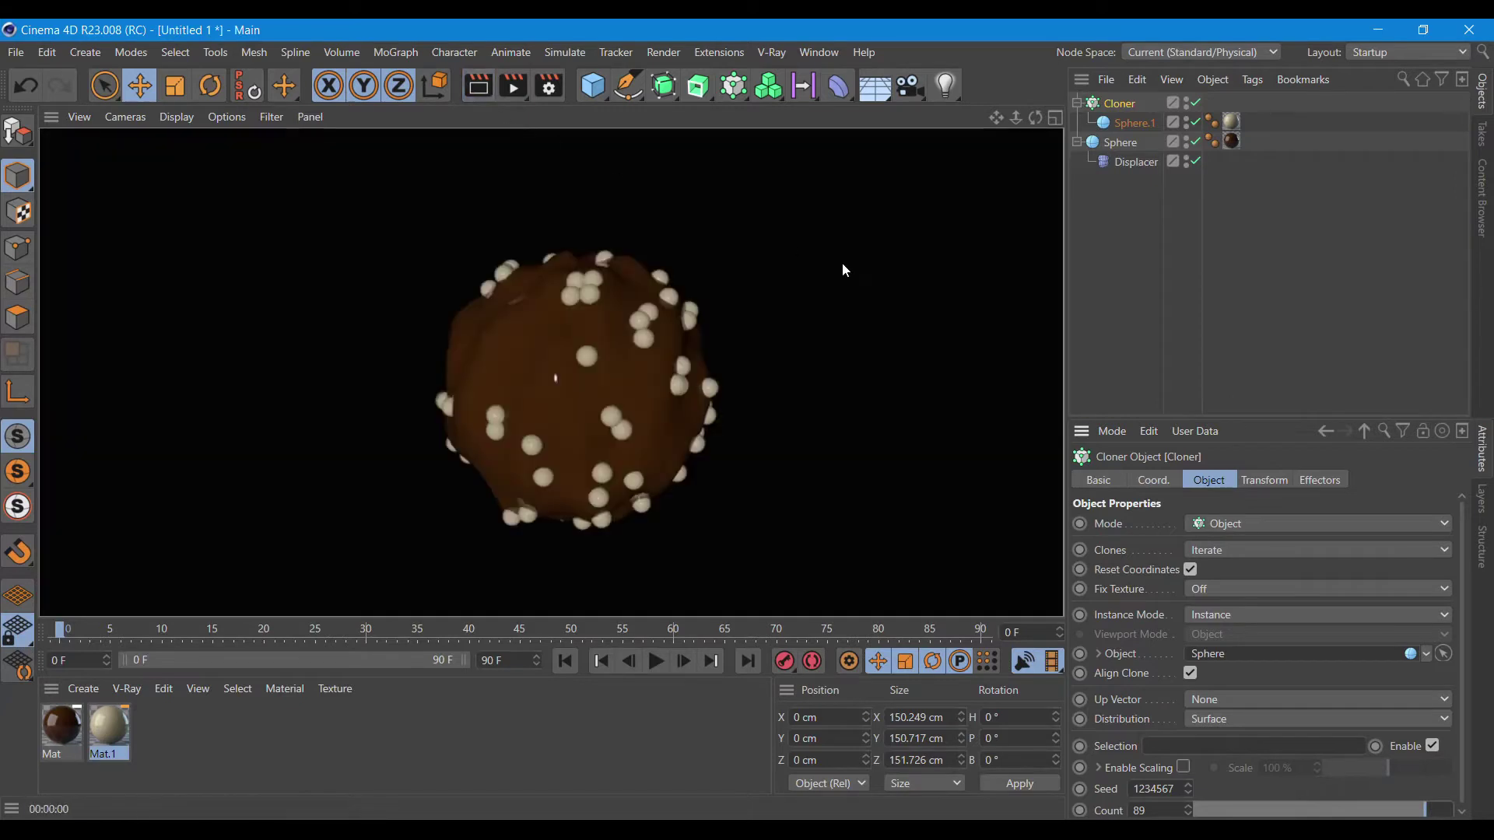
Raise the truffle sphere's segments to 80, then about 92, and re-render.
left_click(1121, 143)
left_click(1196, 546)
key("BackSpace")
key("BackSpace")
type("80")
key("Return")
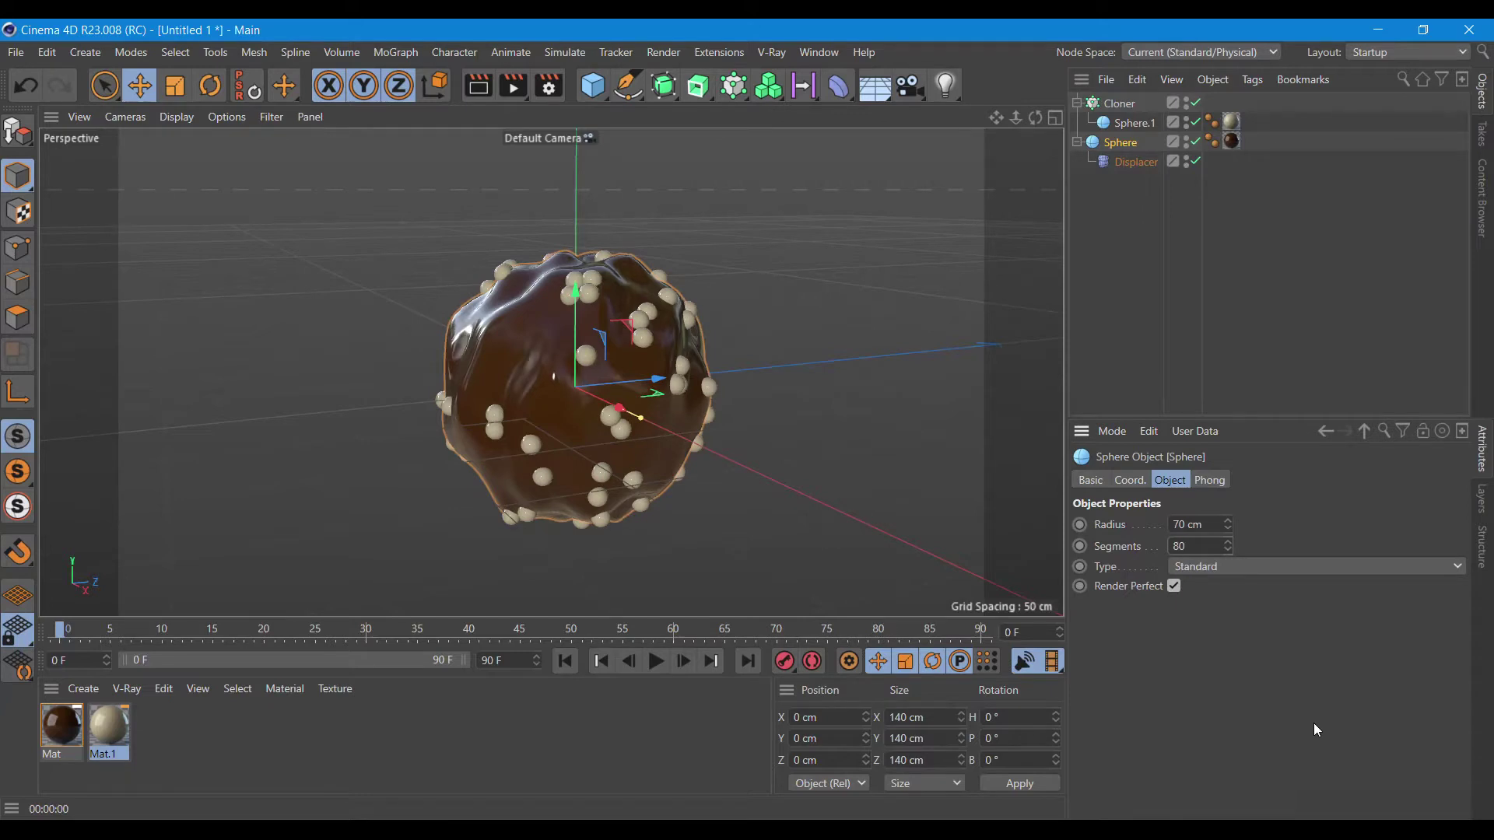
left_click_drag(1232, 546, 1241, 547)
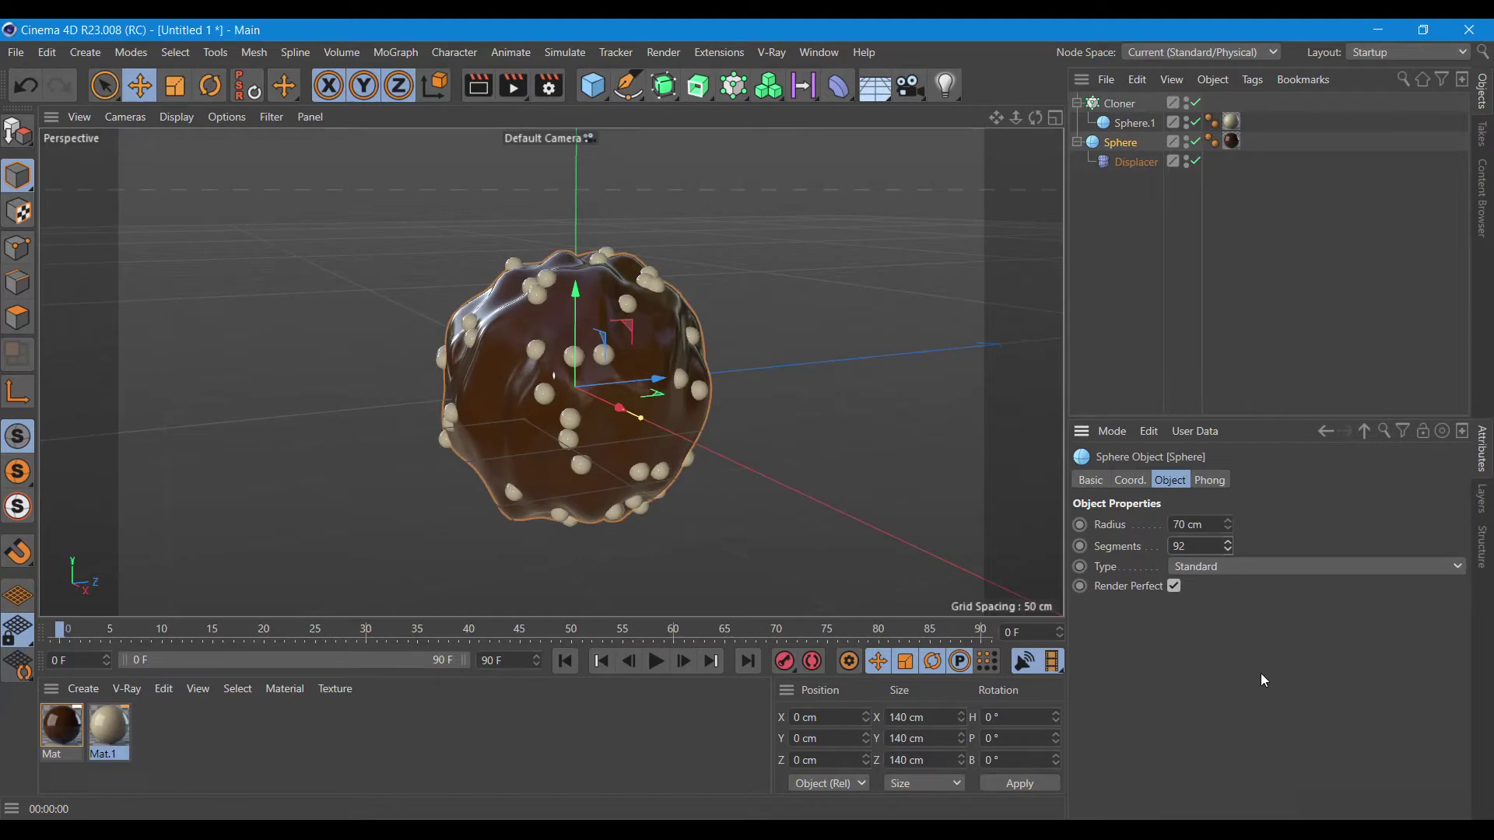
left_click(478, 87)
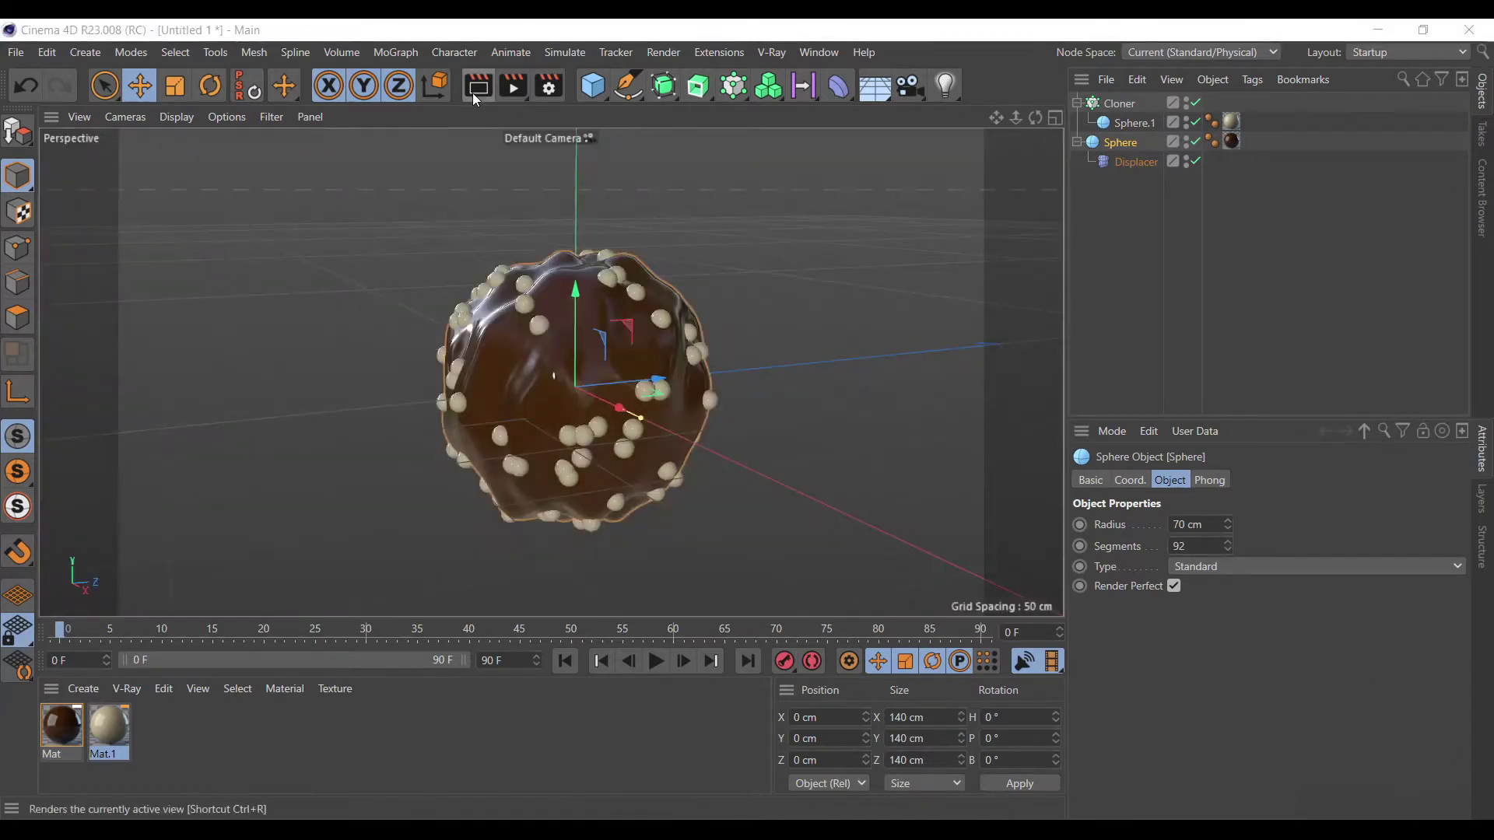
left_click(476, 89)
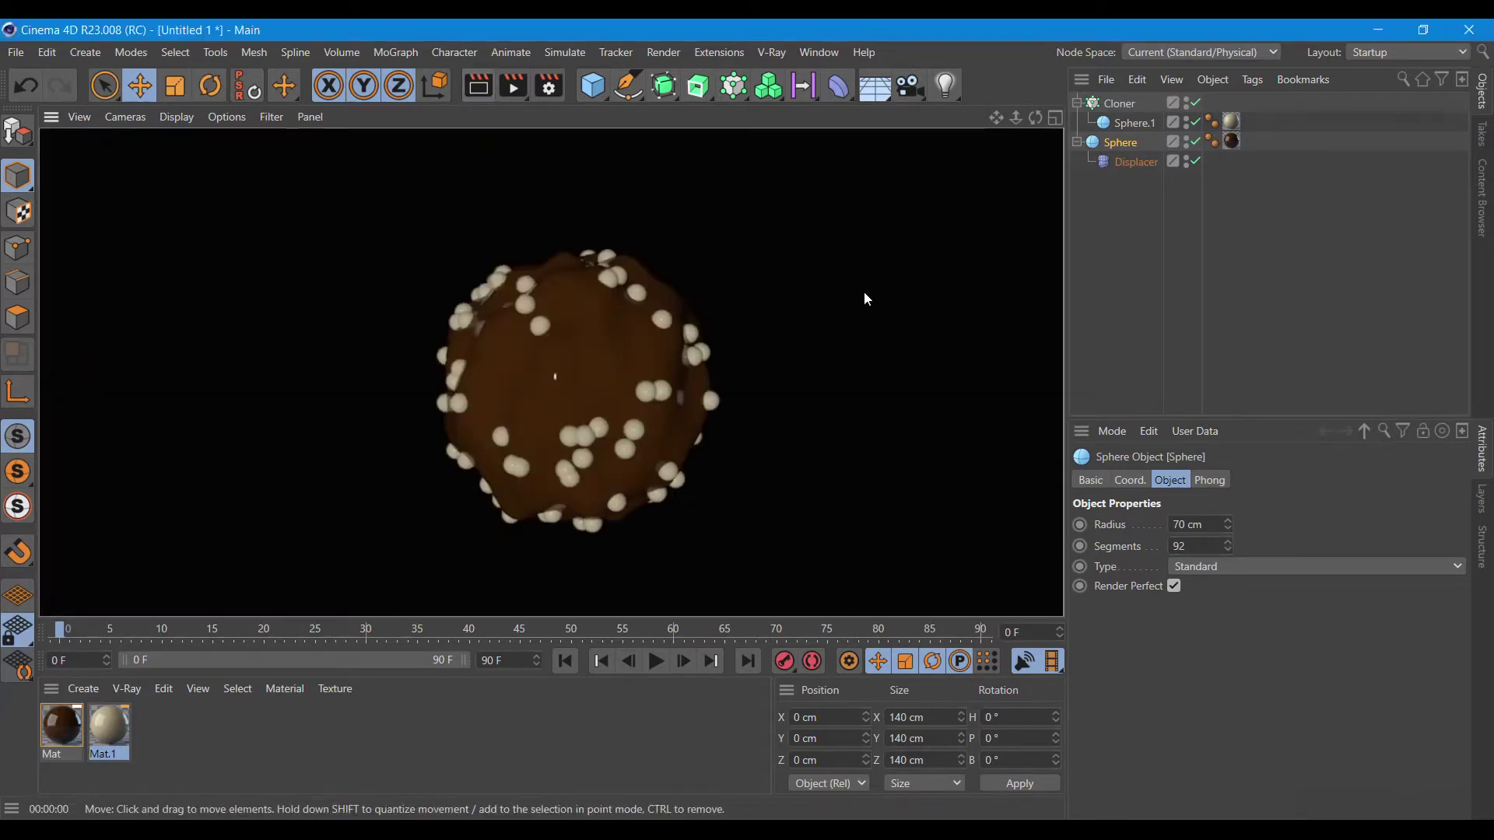
Try Cloner alignment and distribution options, keeping surface distribution, and set Count to 100.
left_click(1122, 104)
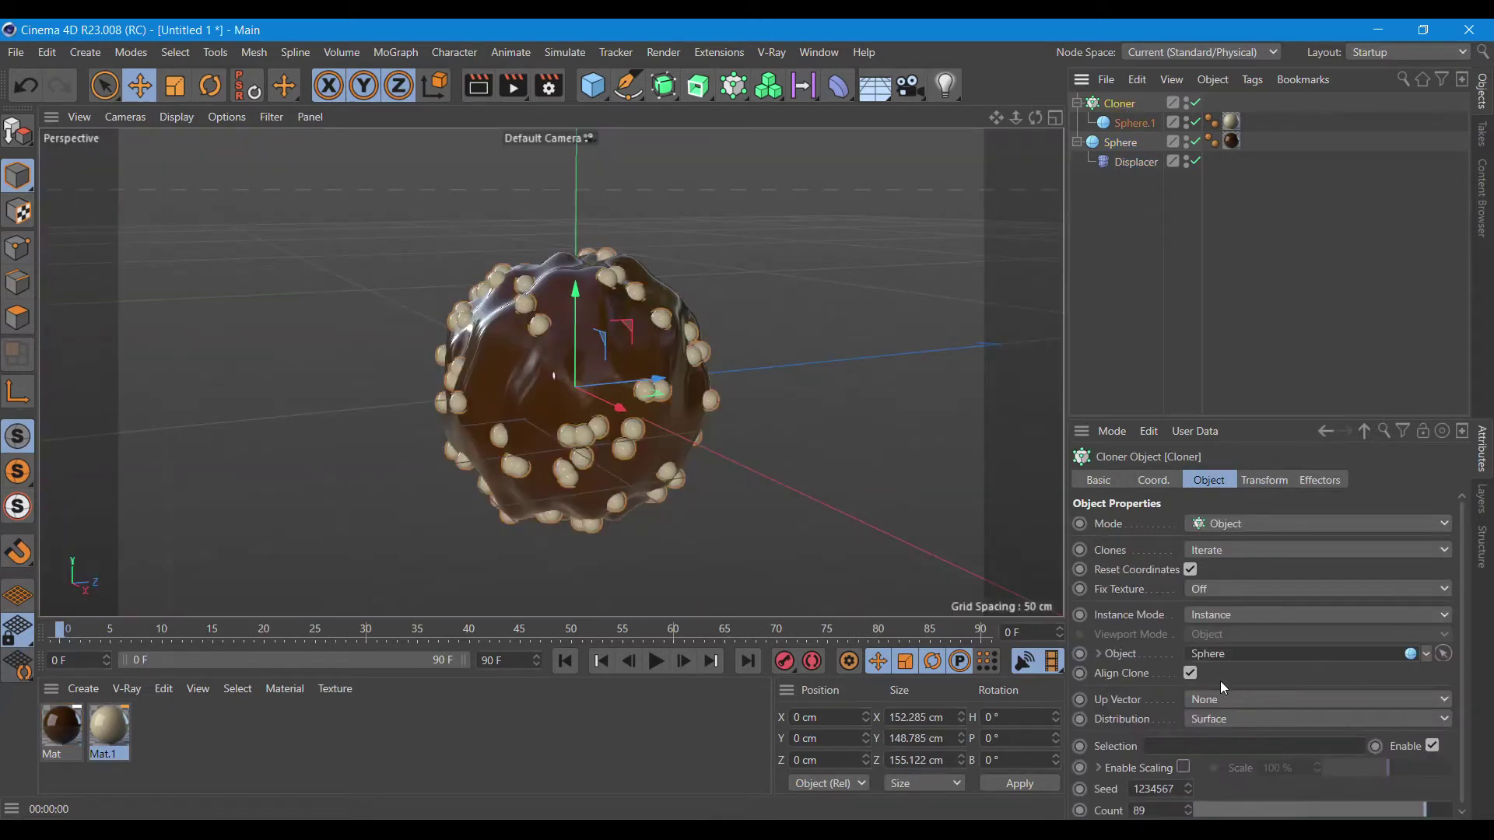
left_click(1191, 673)
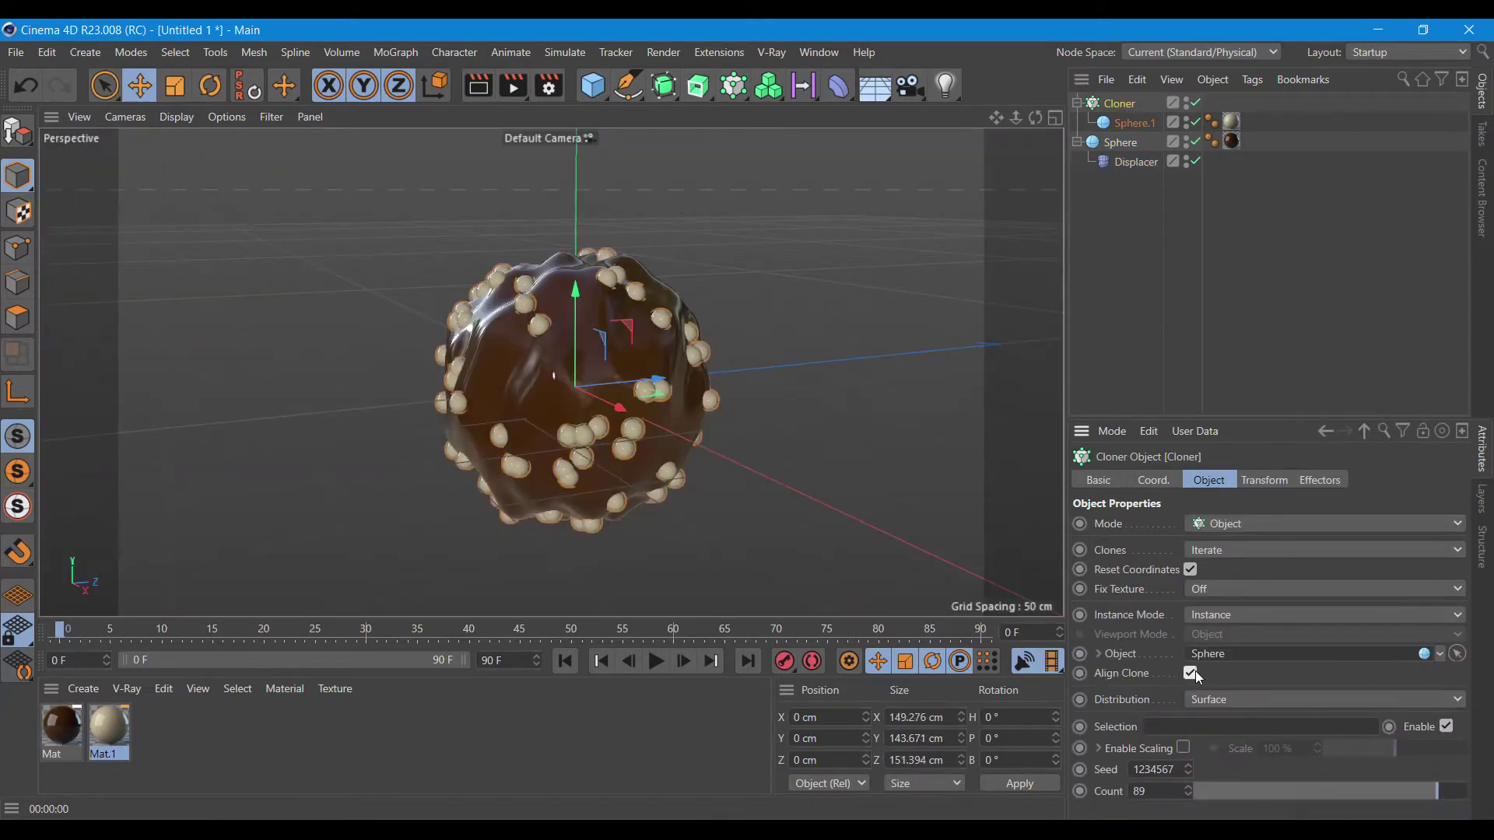
left_click(1195, 672)
left_click(1240, 716)
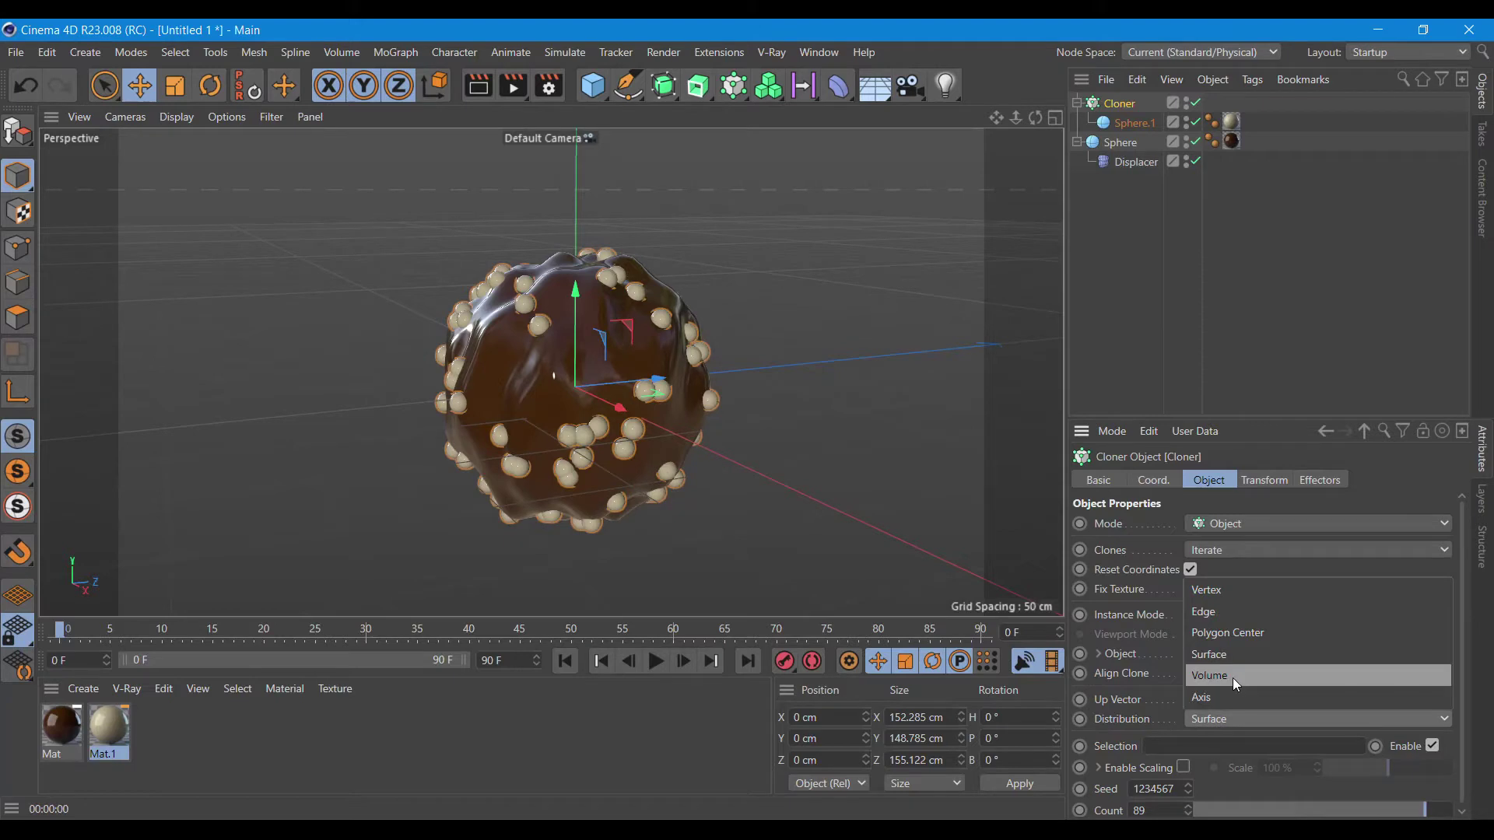
left_click(1233, 678)
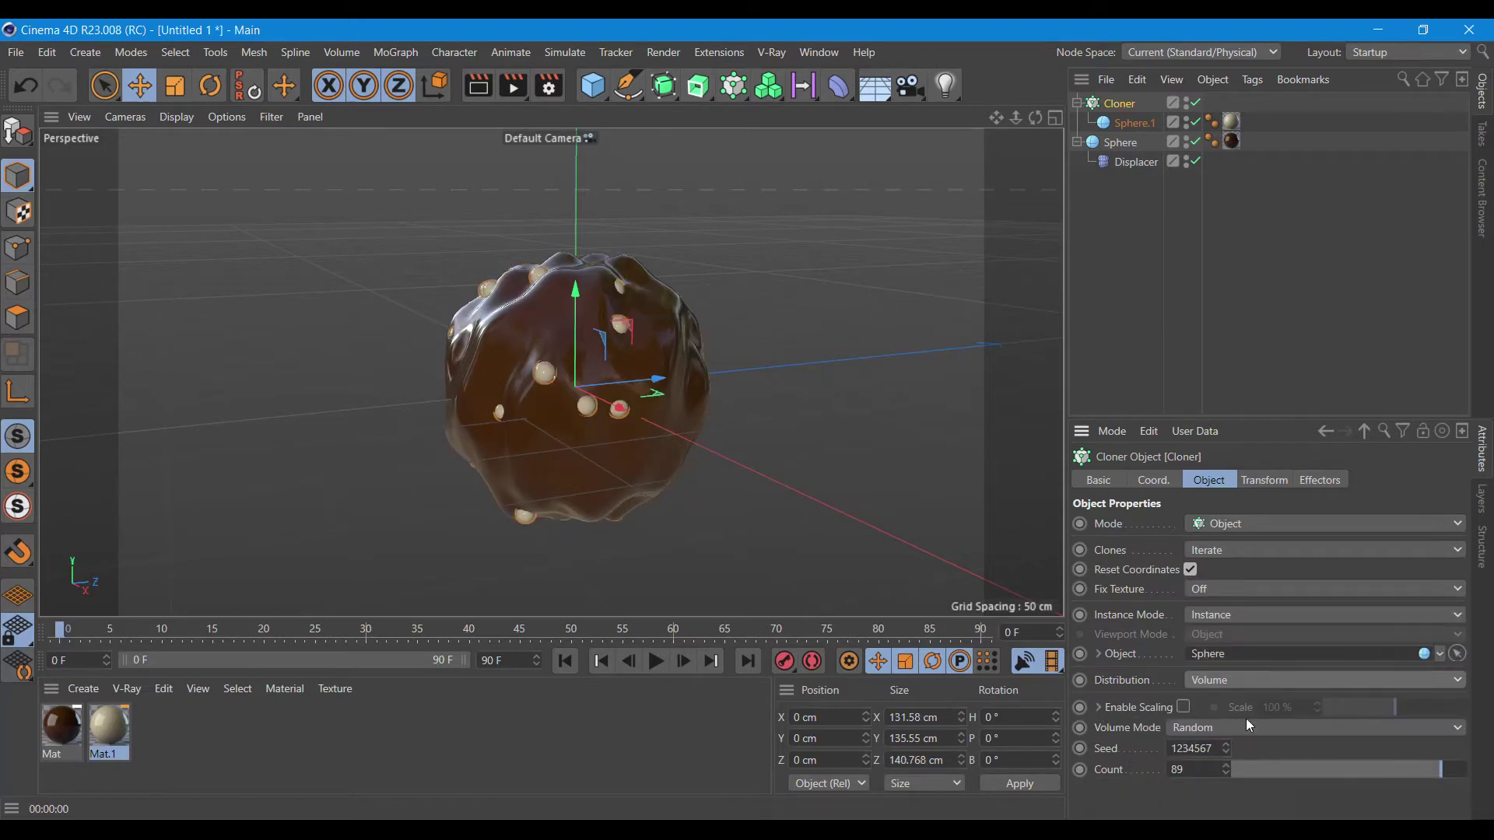
left_click(1249, 680)
left_click(1216, 619)
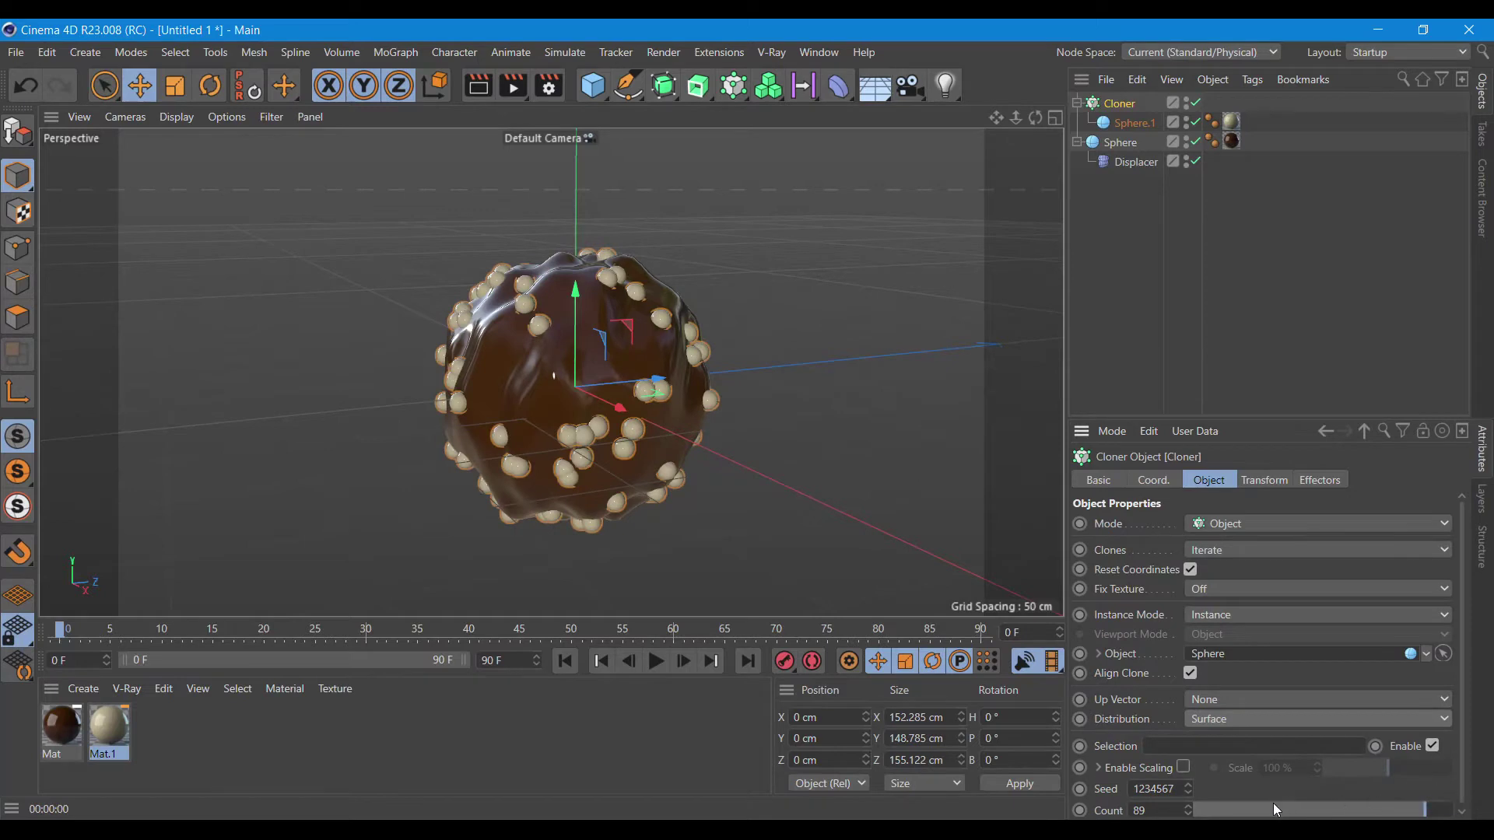
type("100")
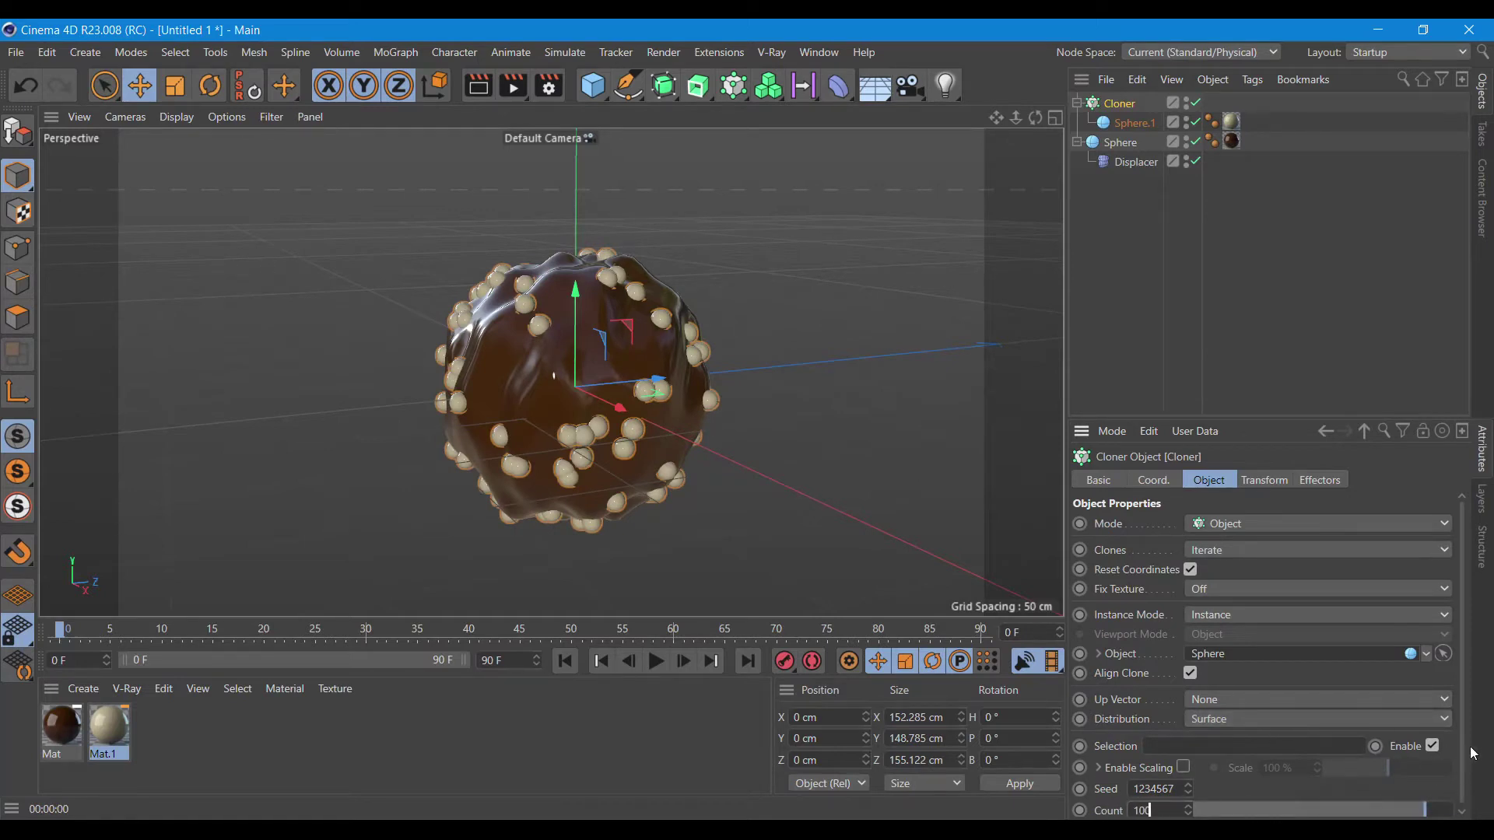
key("Return")
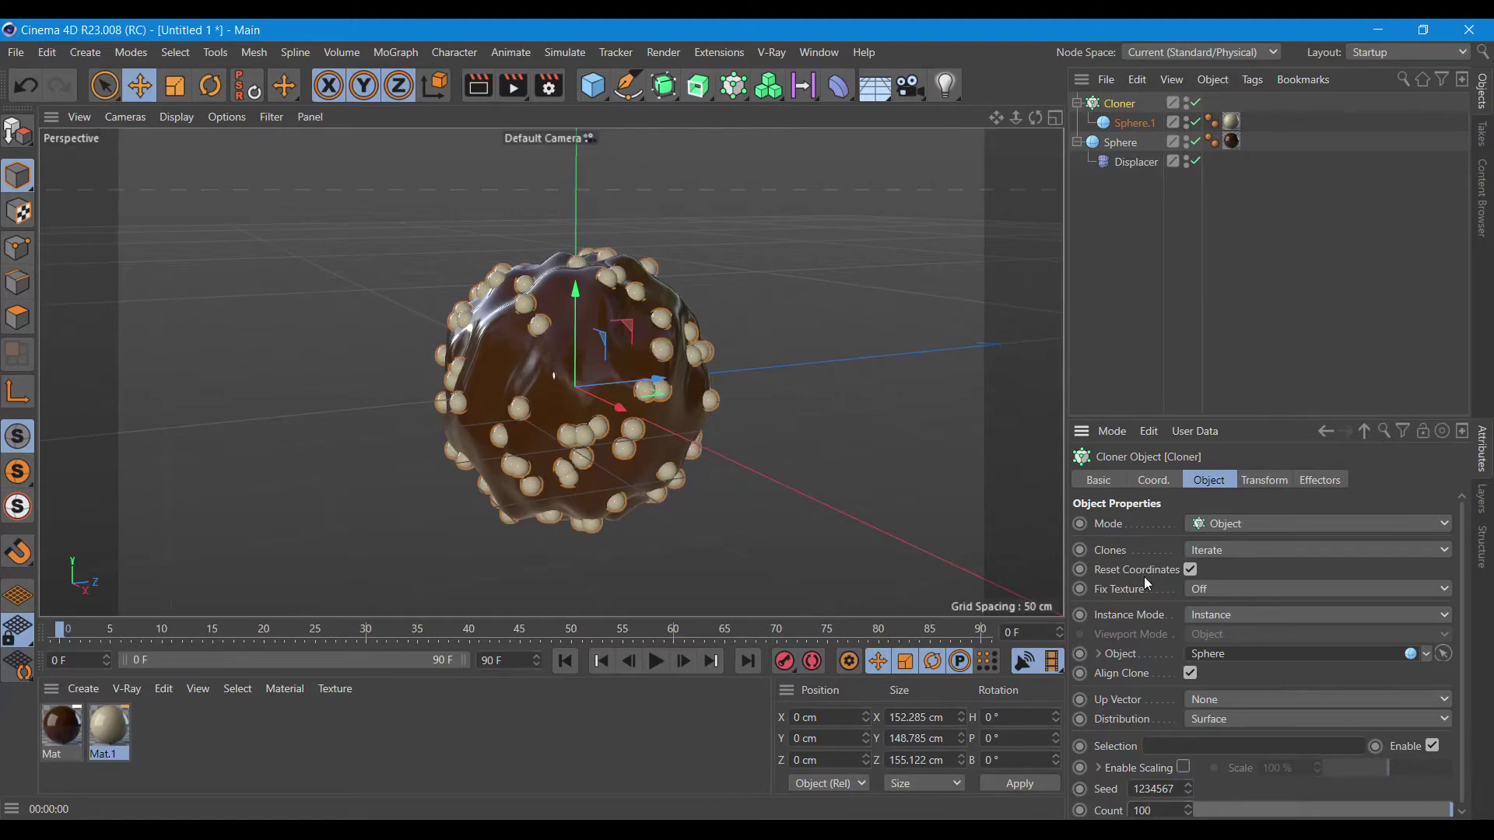
Shrink the sprinkle sphere to a 3 cm radius and render a preview.
left_click(1133, 123)
double_click(1190, 524)
type("3")
key("Return")
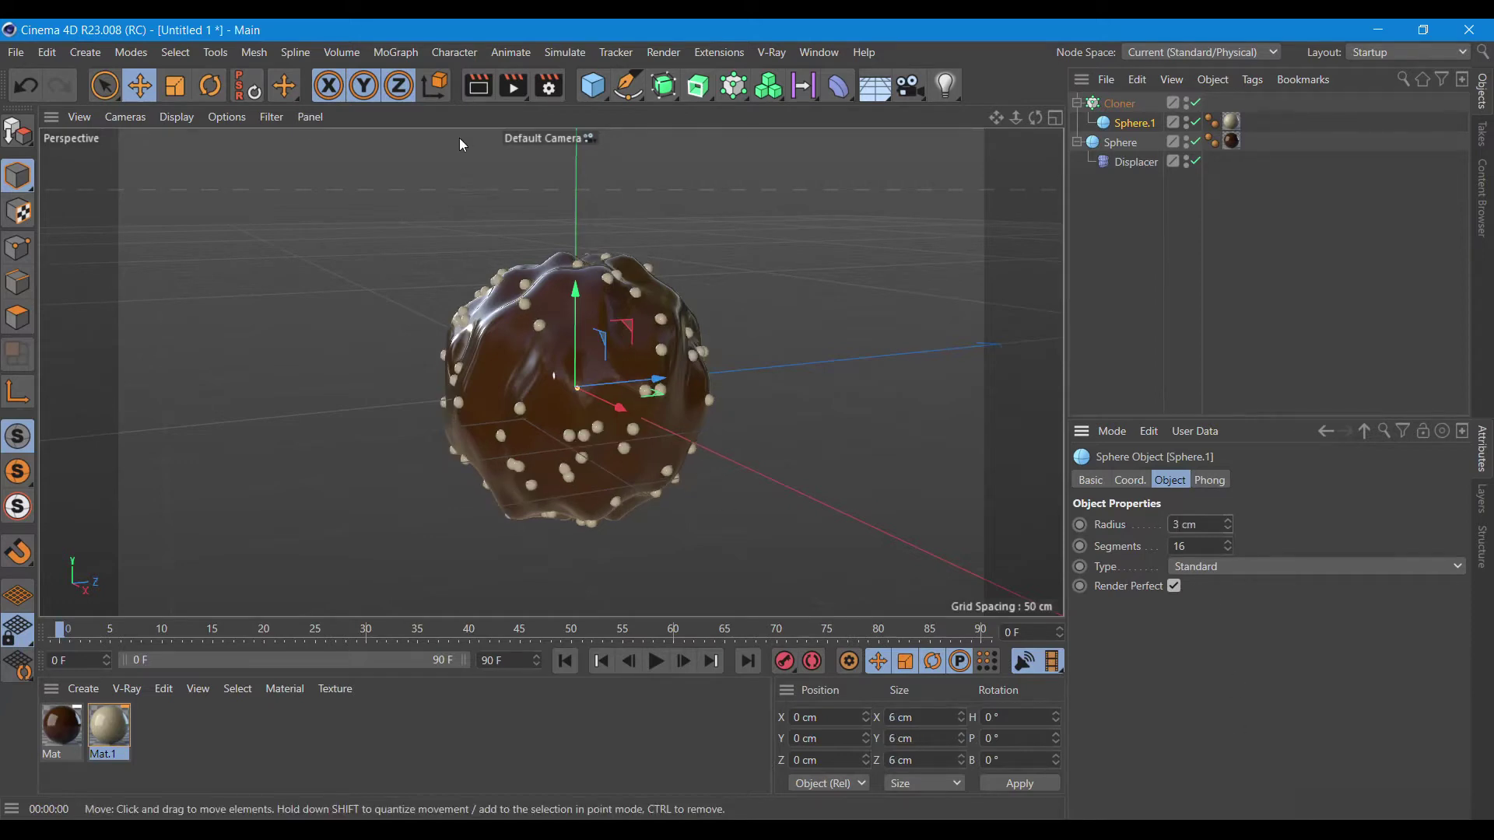
left_click(478, 86)
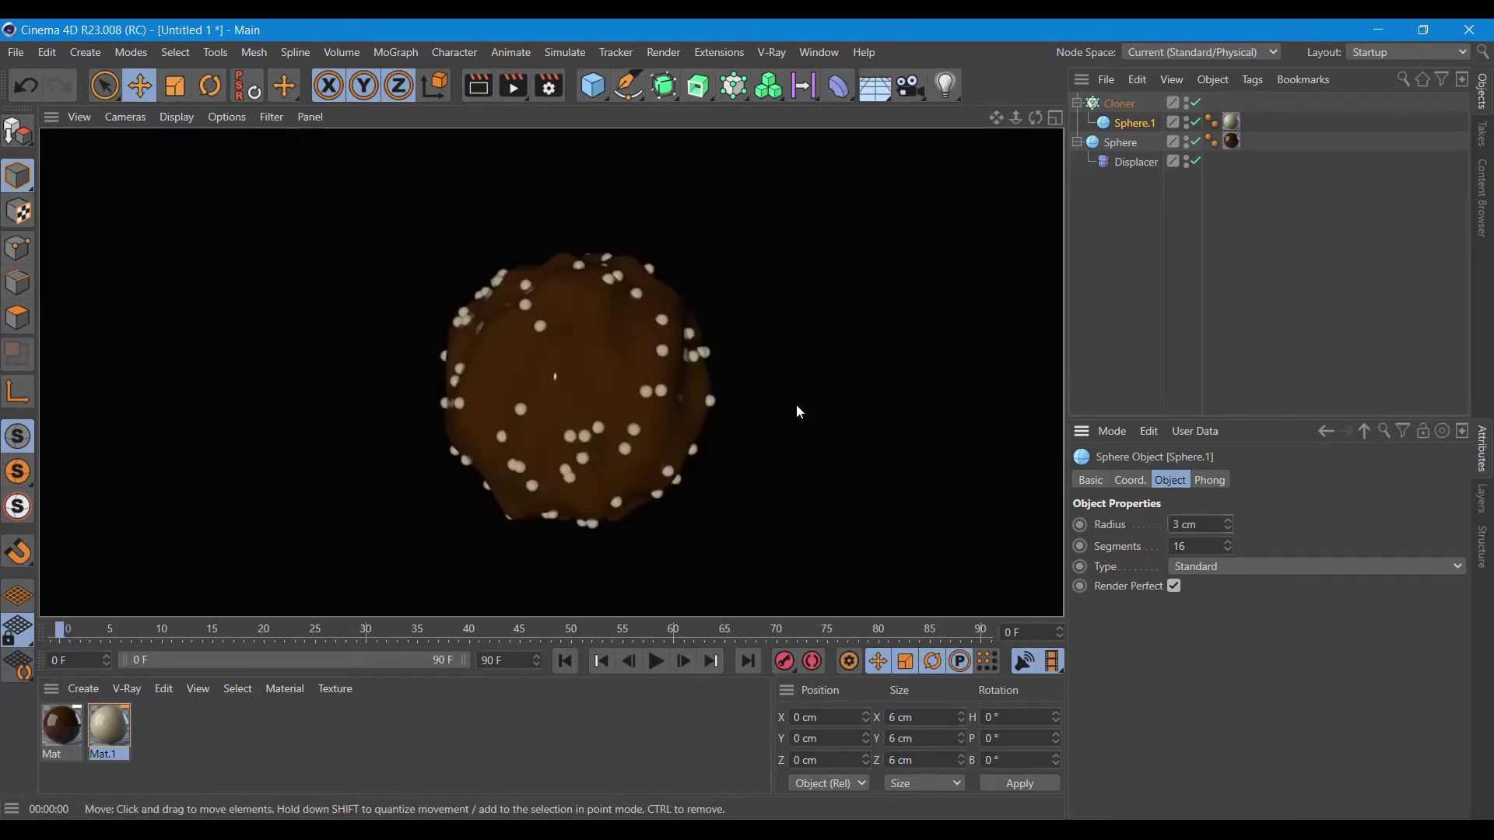
left_click(1115, 102)
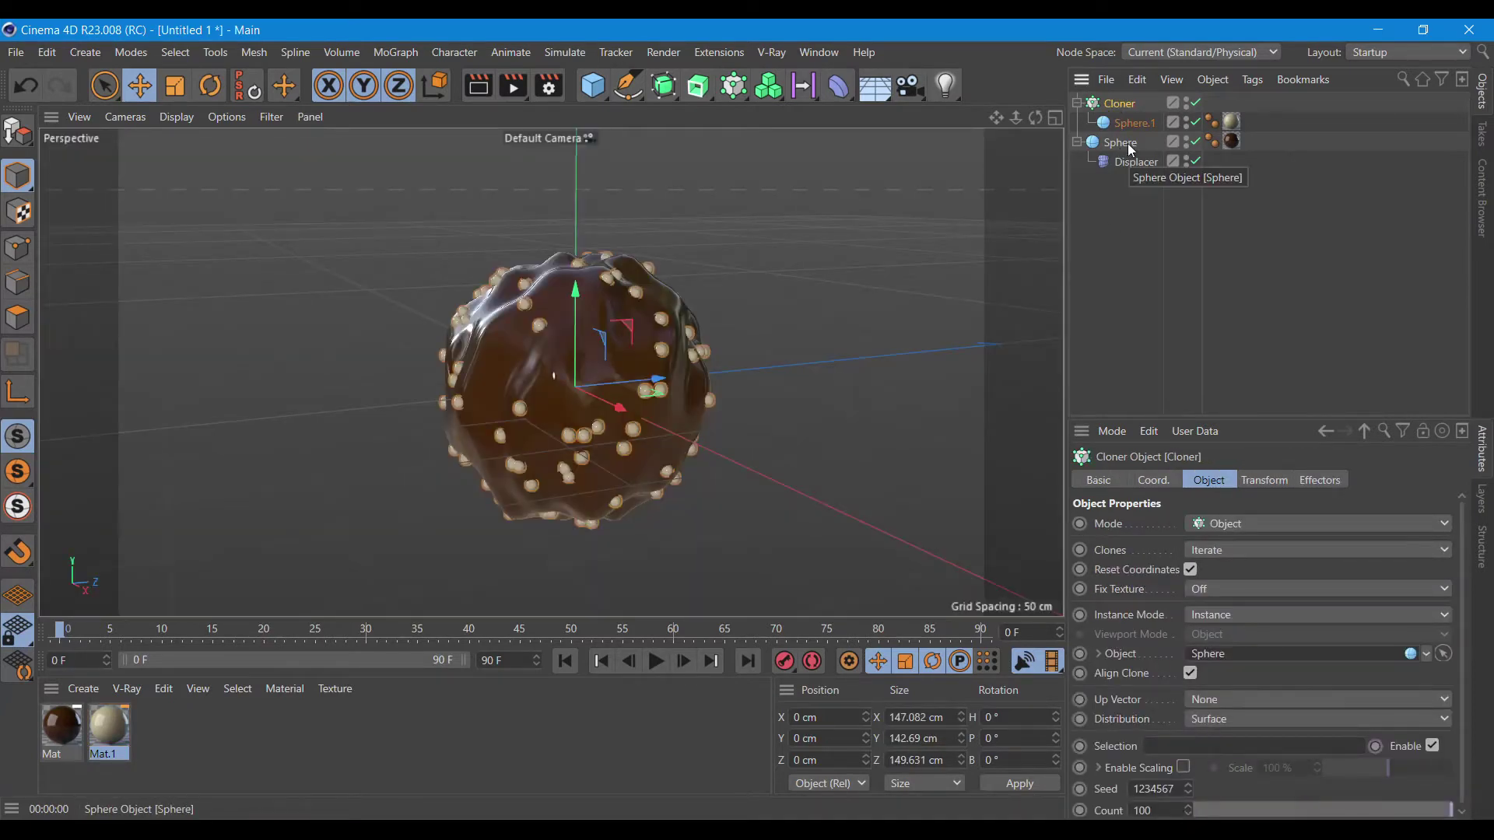
Merge the truffle and sprinkles into one polygon object with Connect Objects + Delete.
left_click(1128, 144, "shift")
right_click(1127, 143)
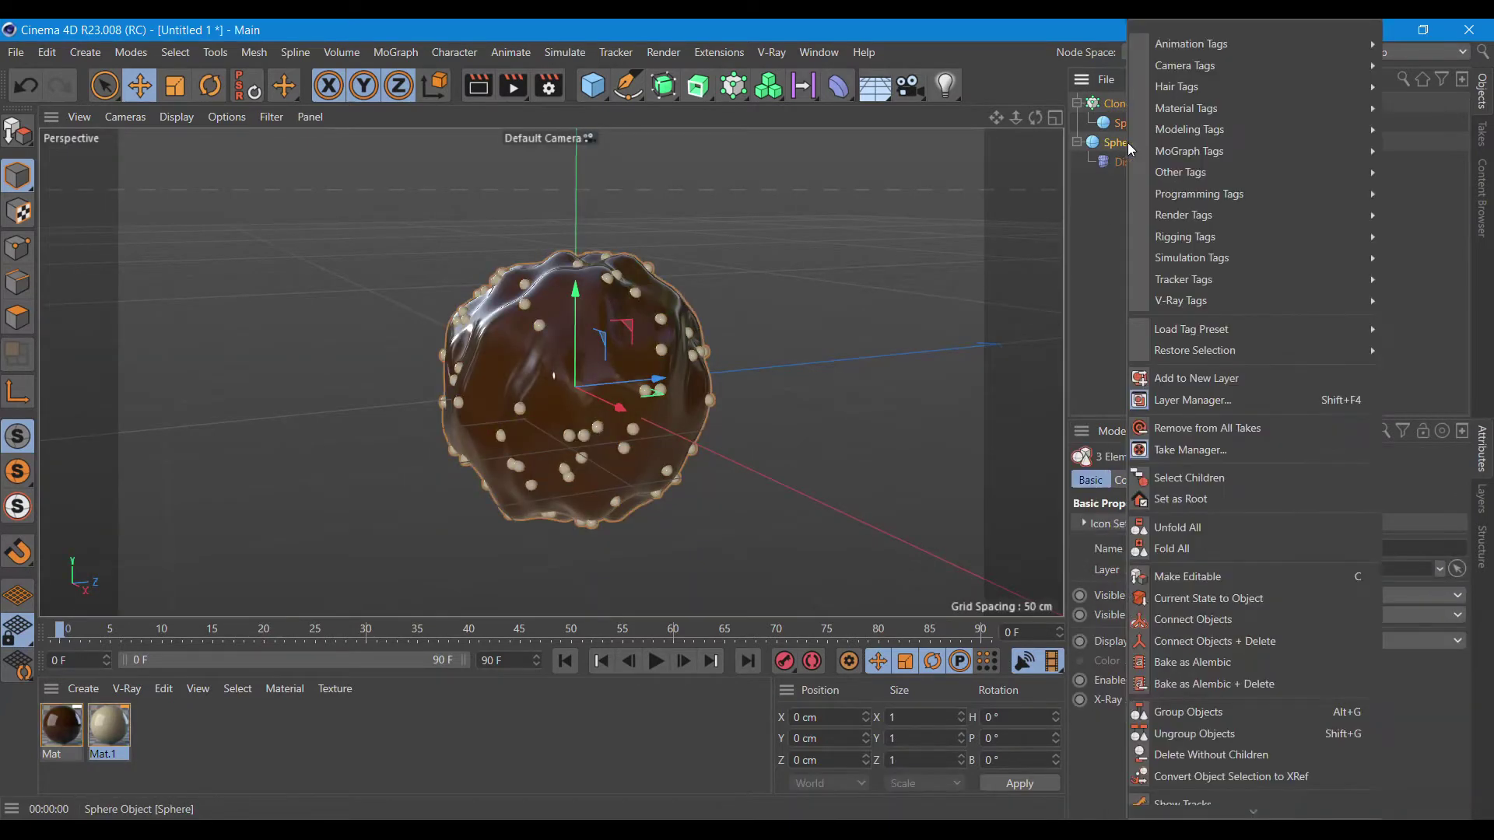
left_click(1210, 638)
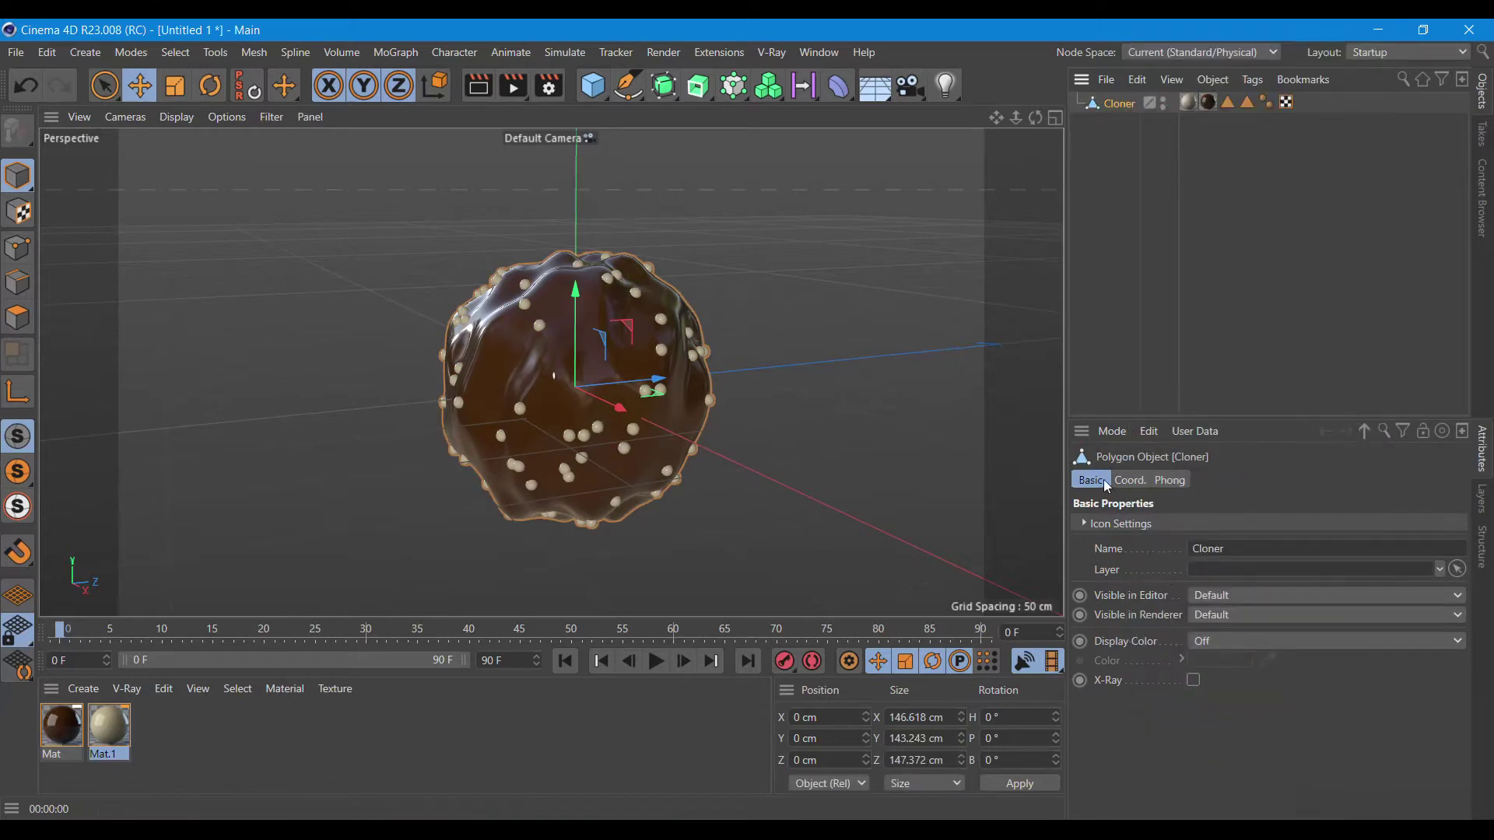
scroll(643, 279, "down", 3)
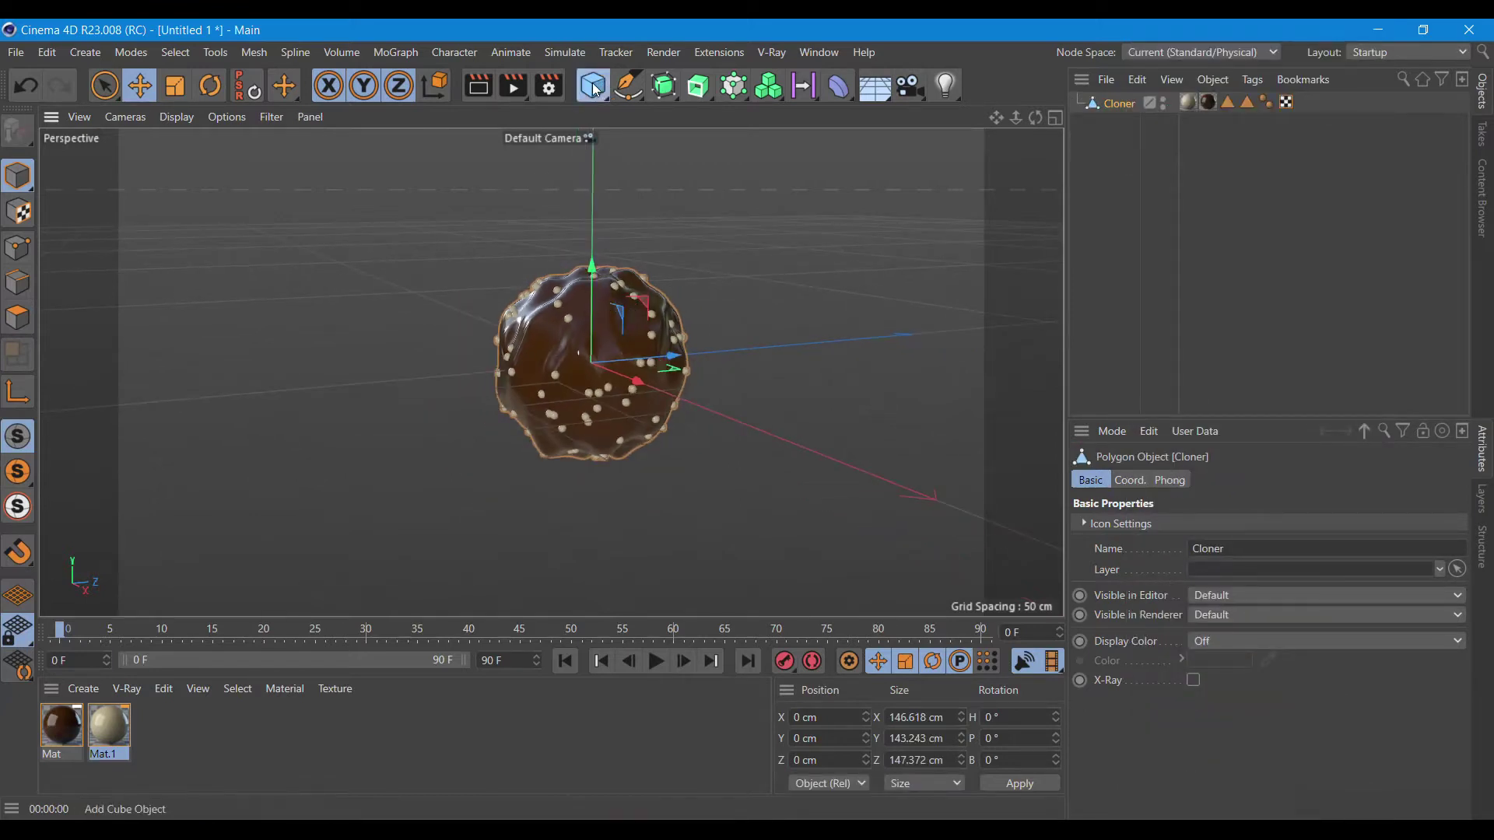
Add a cube sized 110 × 110 × 110 cm.
left_click(593, 86)
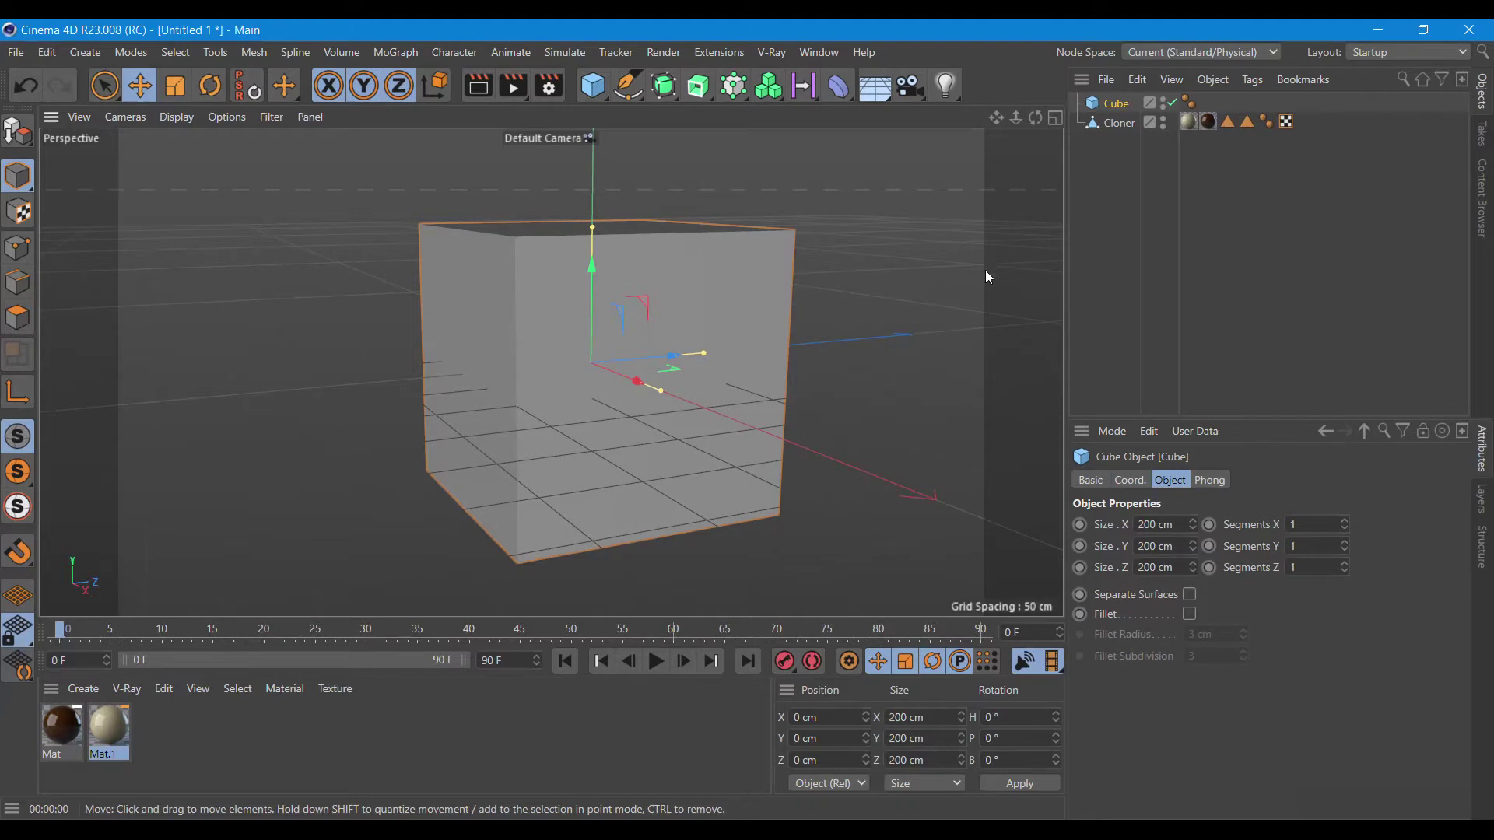
left_click_drag(1158, 527, 1118, 520)
type("11")
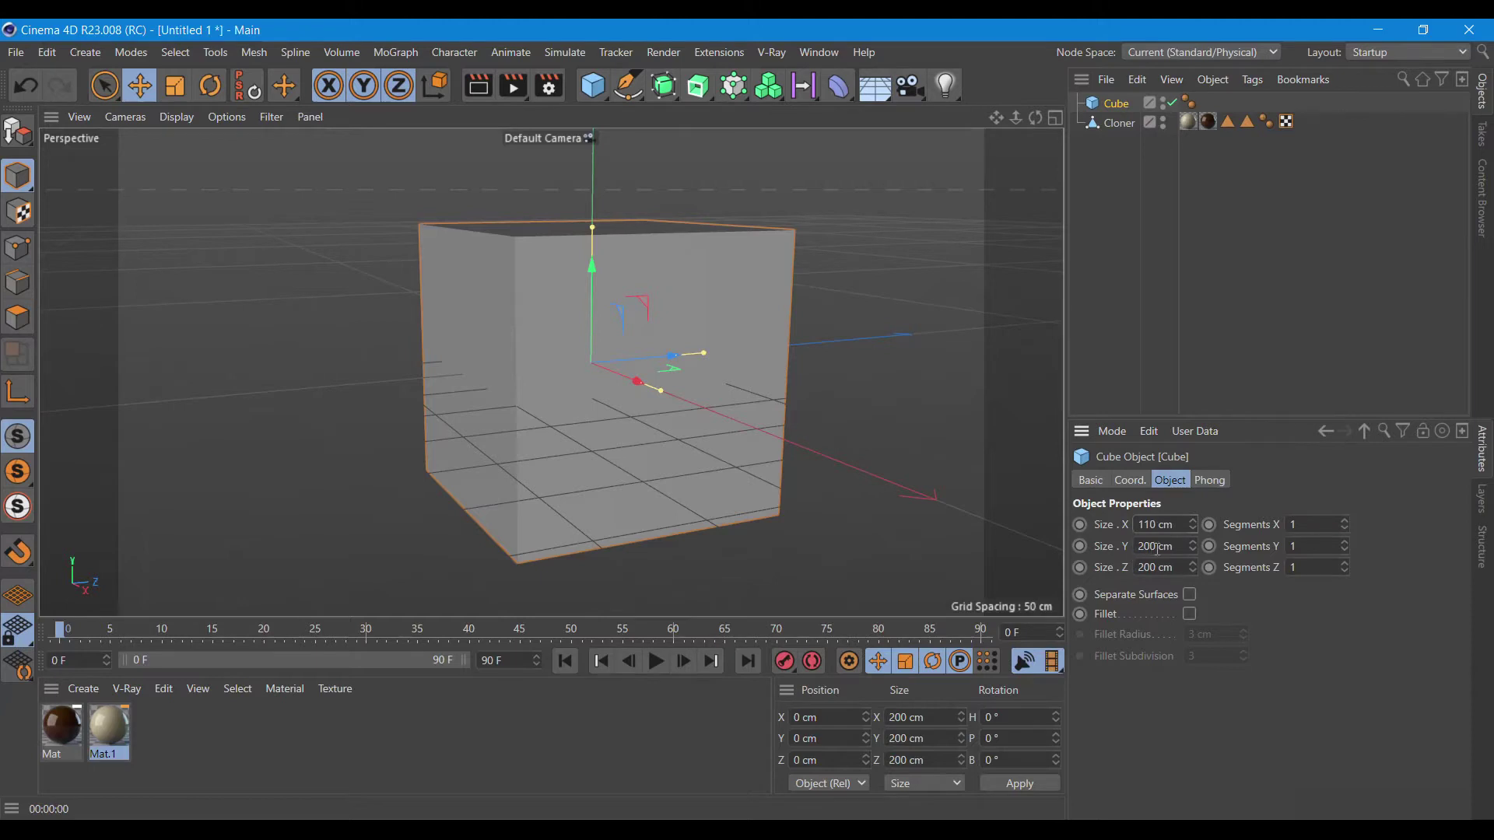
left_click_drag(1157, 550, 1114, 545)
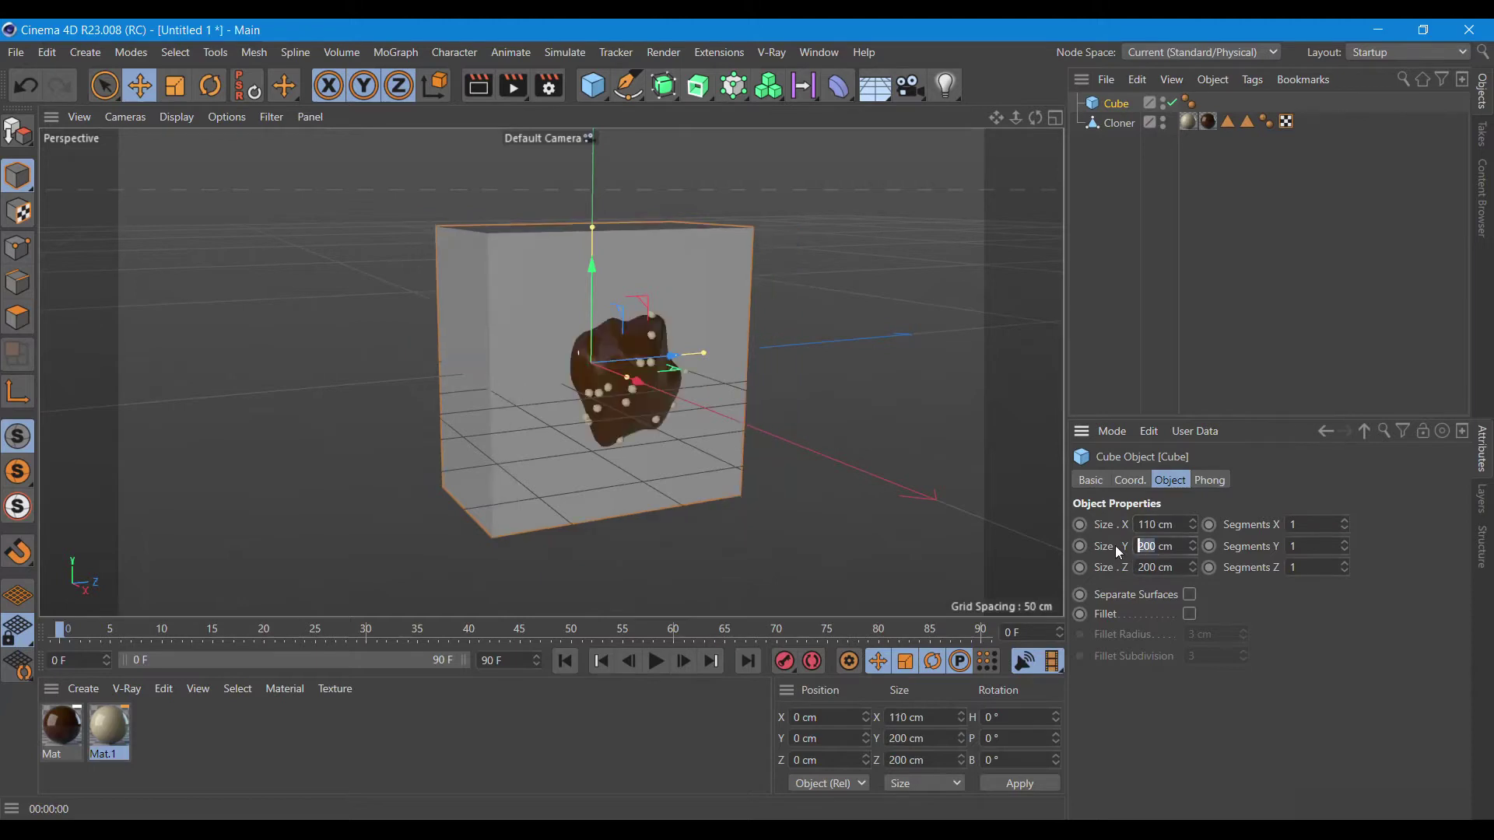
type("110")
left_click_drag(1161, 568, 1091, 568)
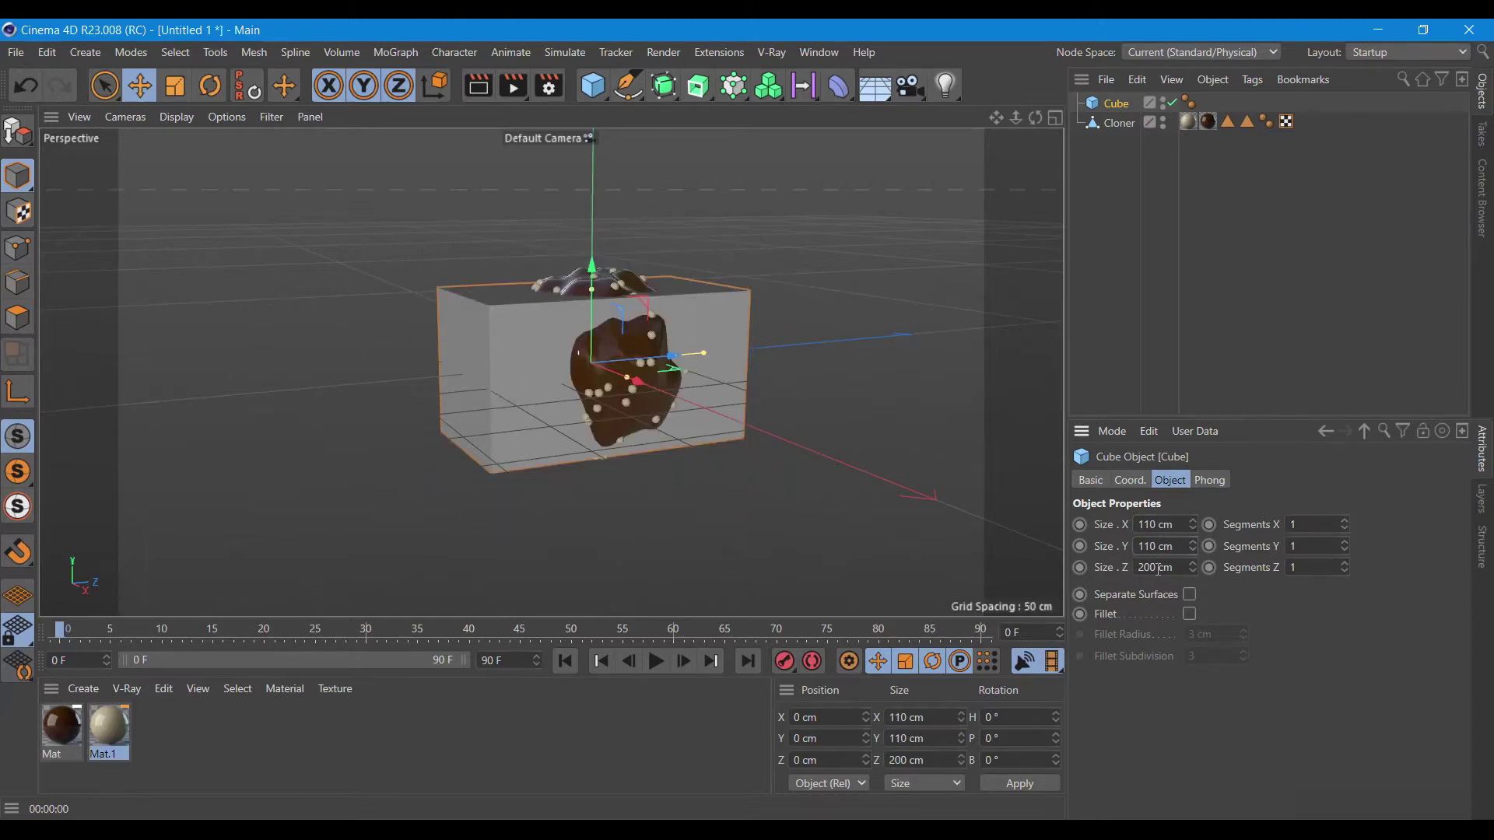
type("110")
key("Return")
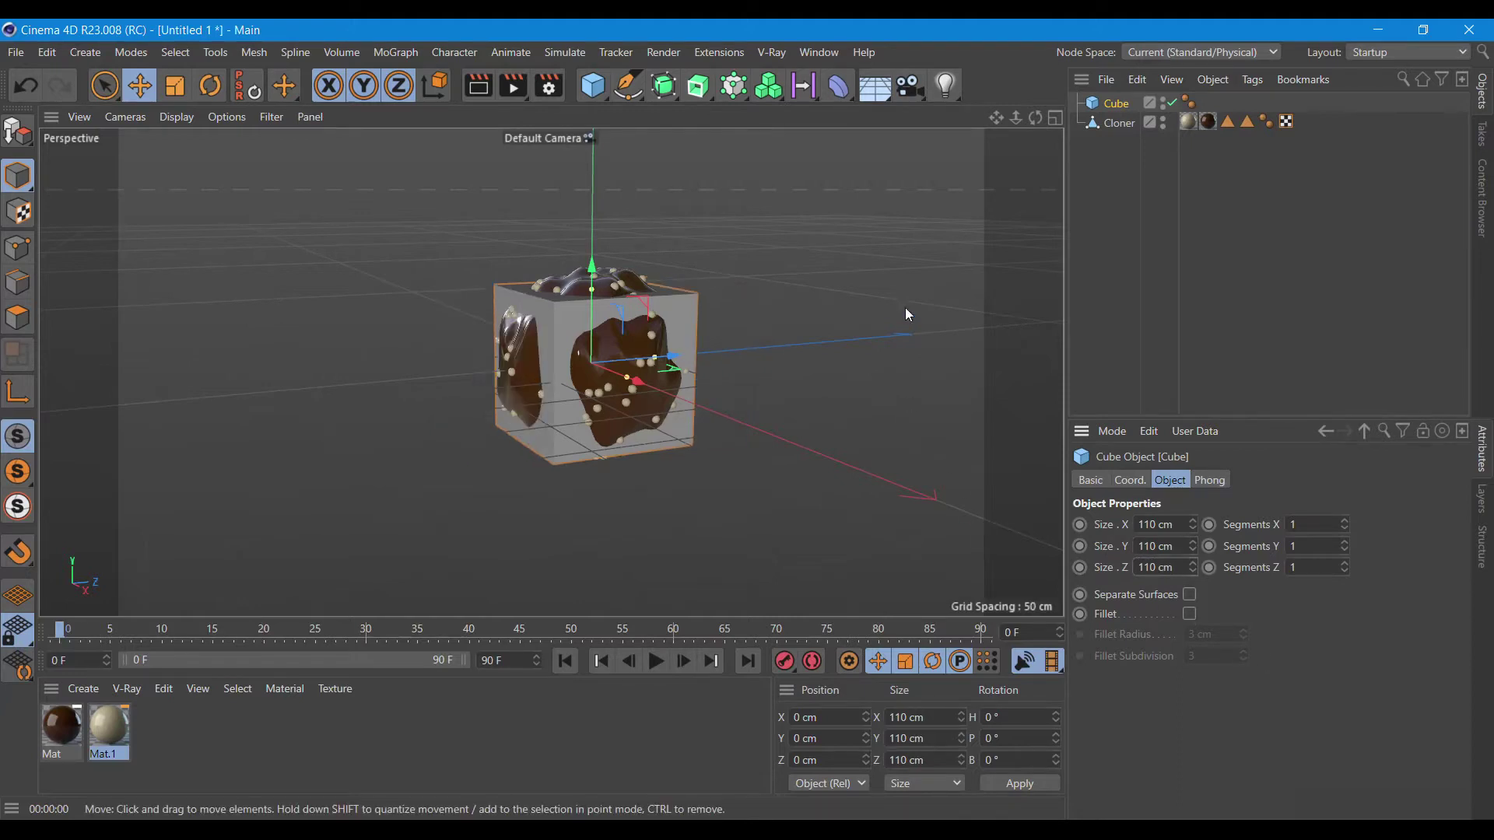
Scale the cube to about 167 × 71 × 160 cm and duplicate the cream material as Mat.2.
left_click(1059, 116)
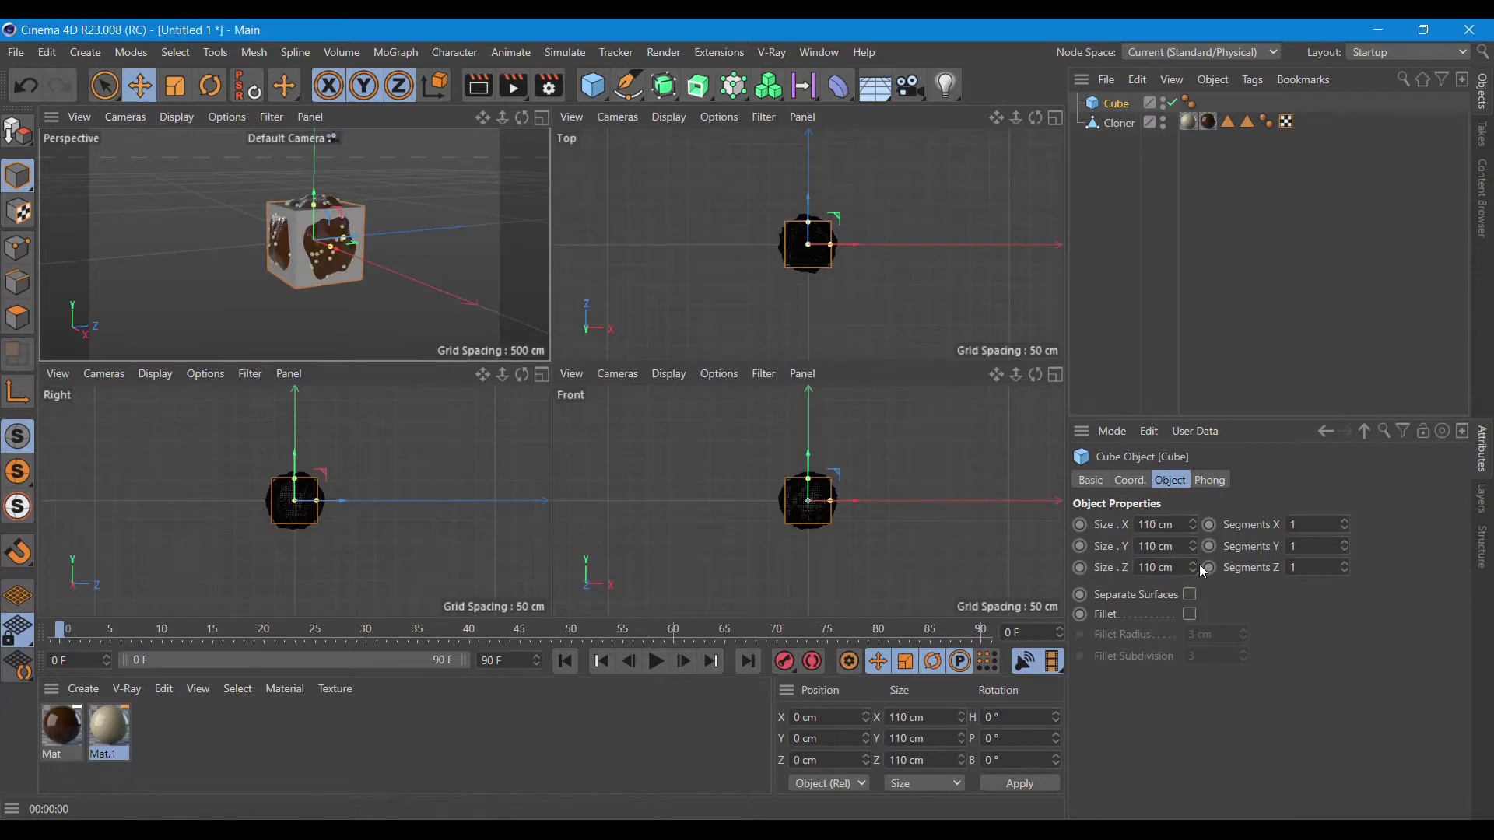
left_click_drag(810, 228, 810, 218)
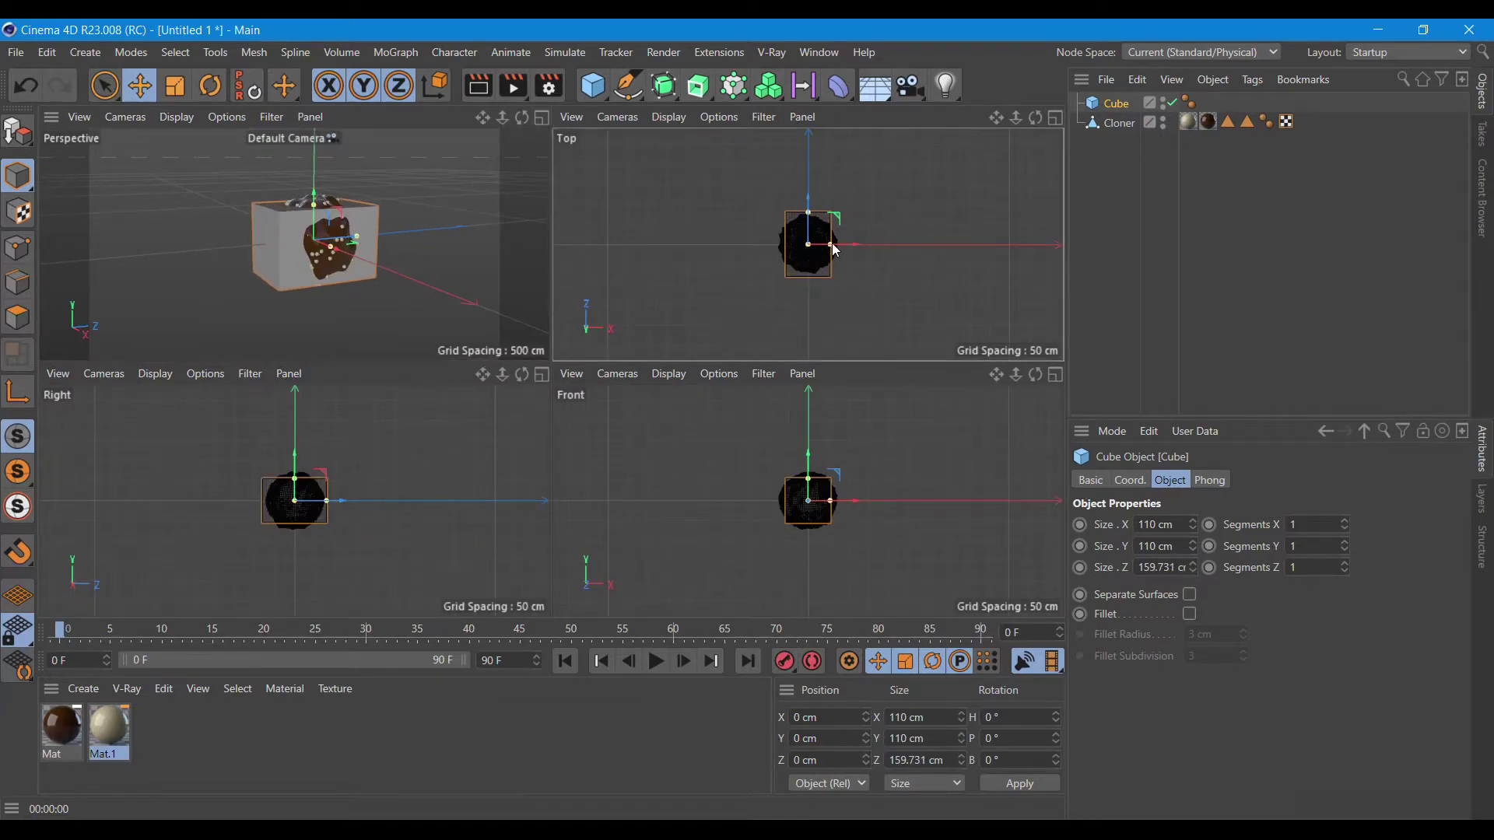
left_click_drag(831, 244, 843, 246)
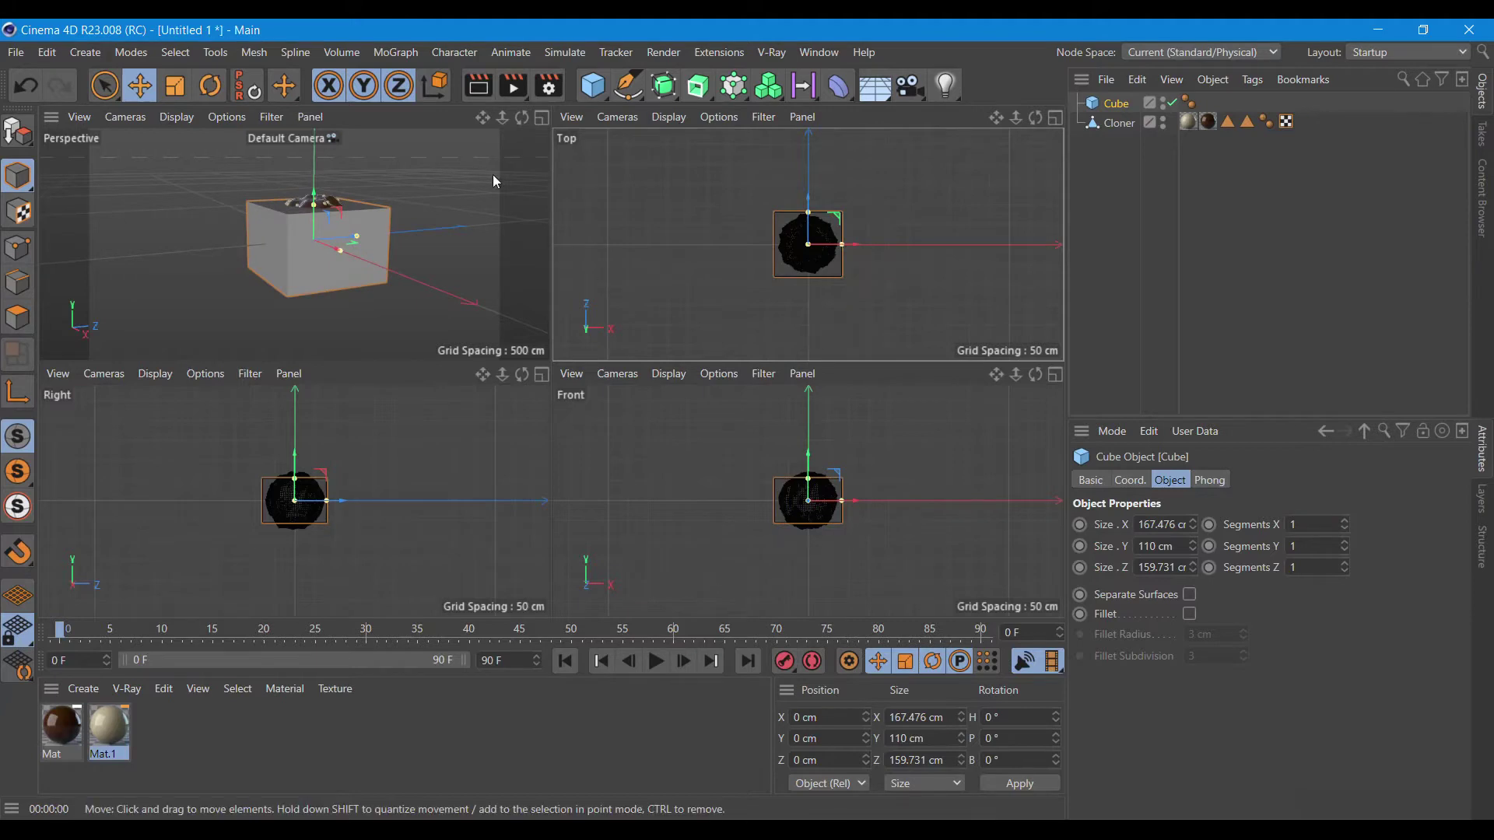
left_click(542, 117)
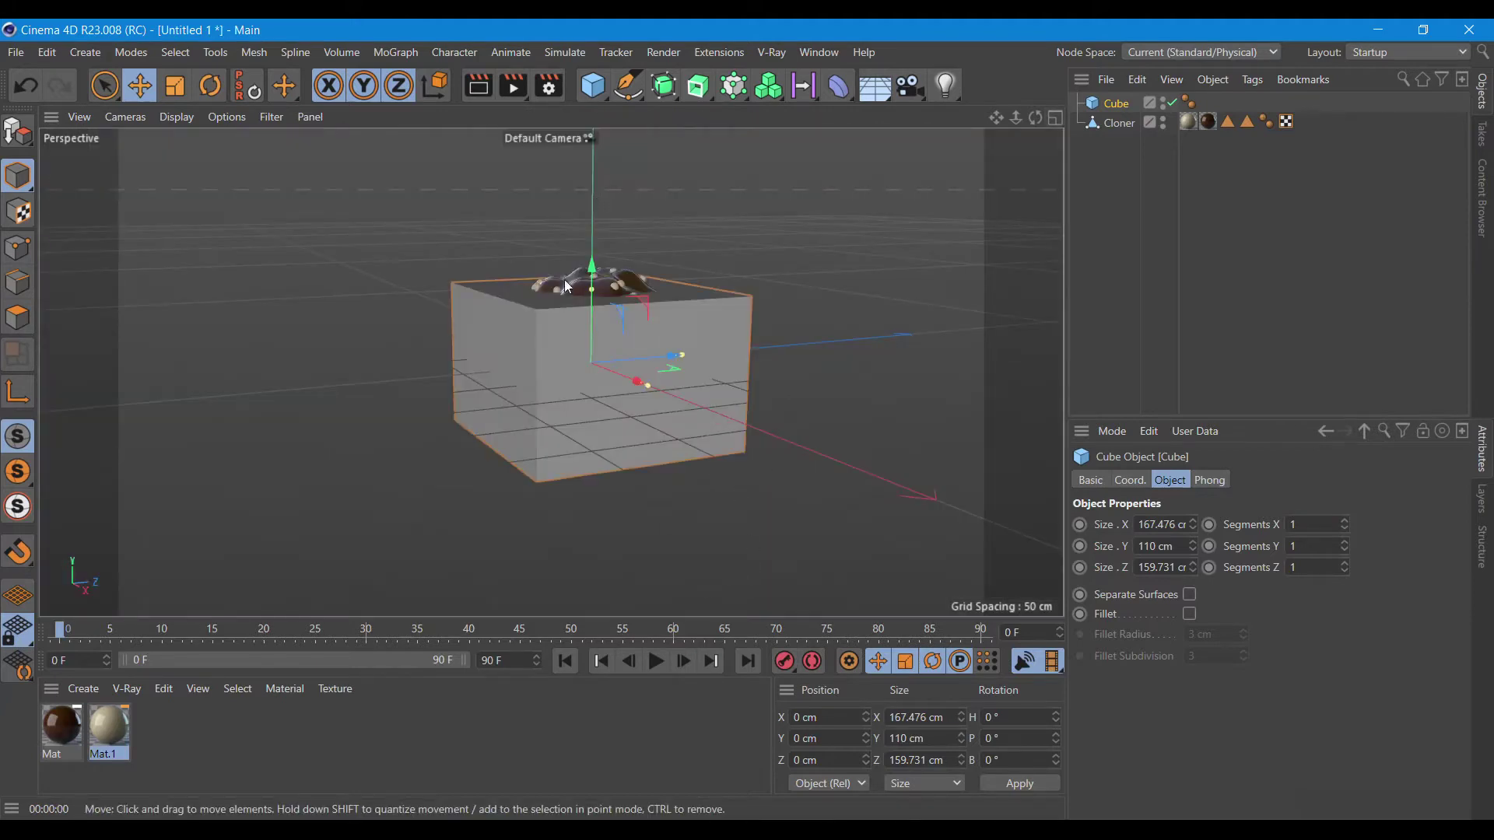
left_click_drag(591, 289, 596, 294)
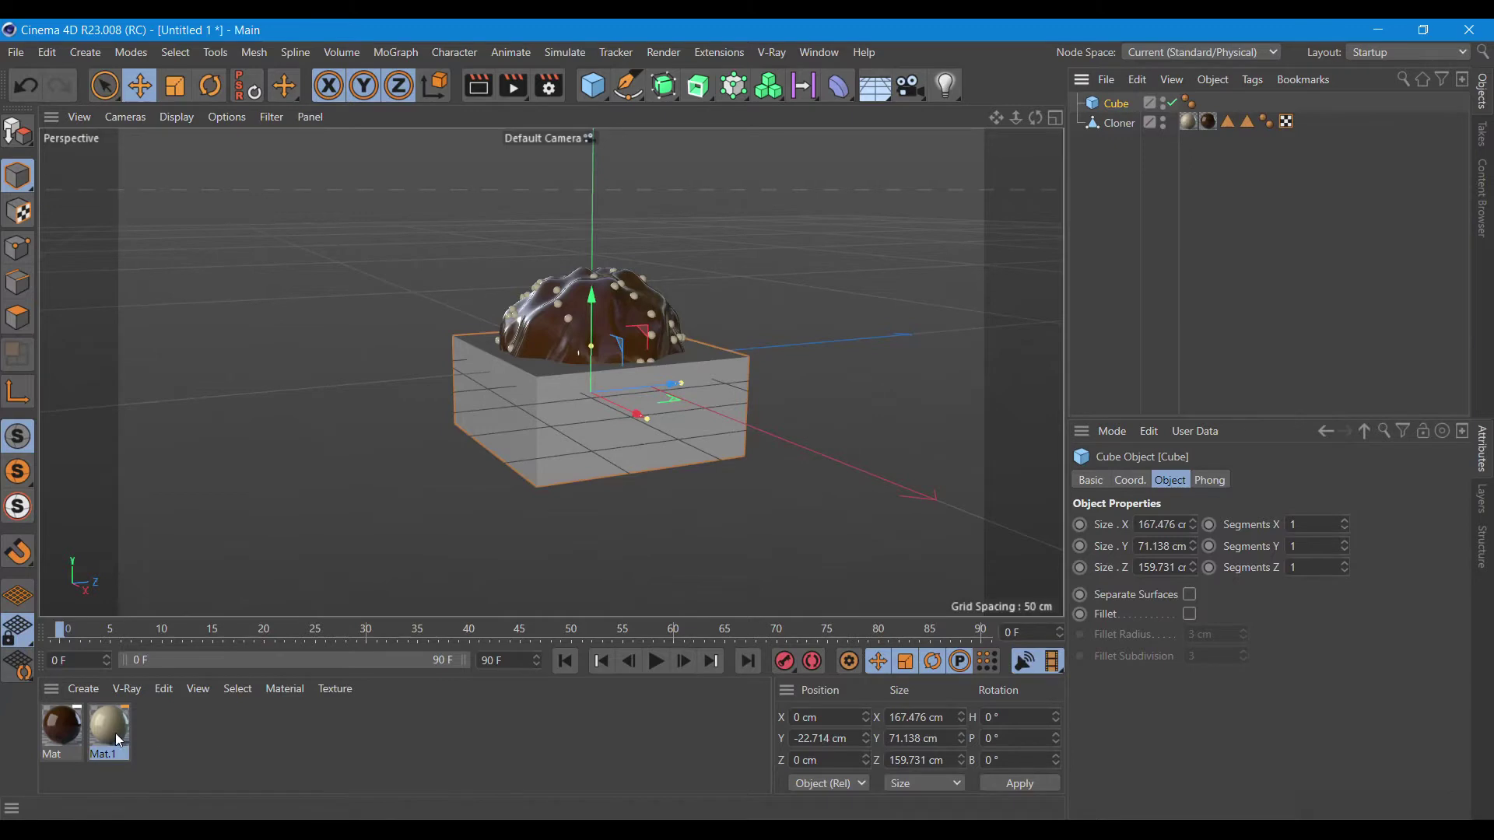
left_click_drag(106, 734, 165, 745, "ctrl")
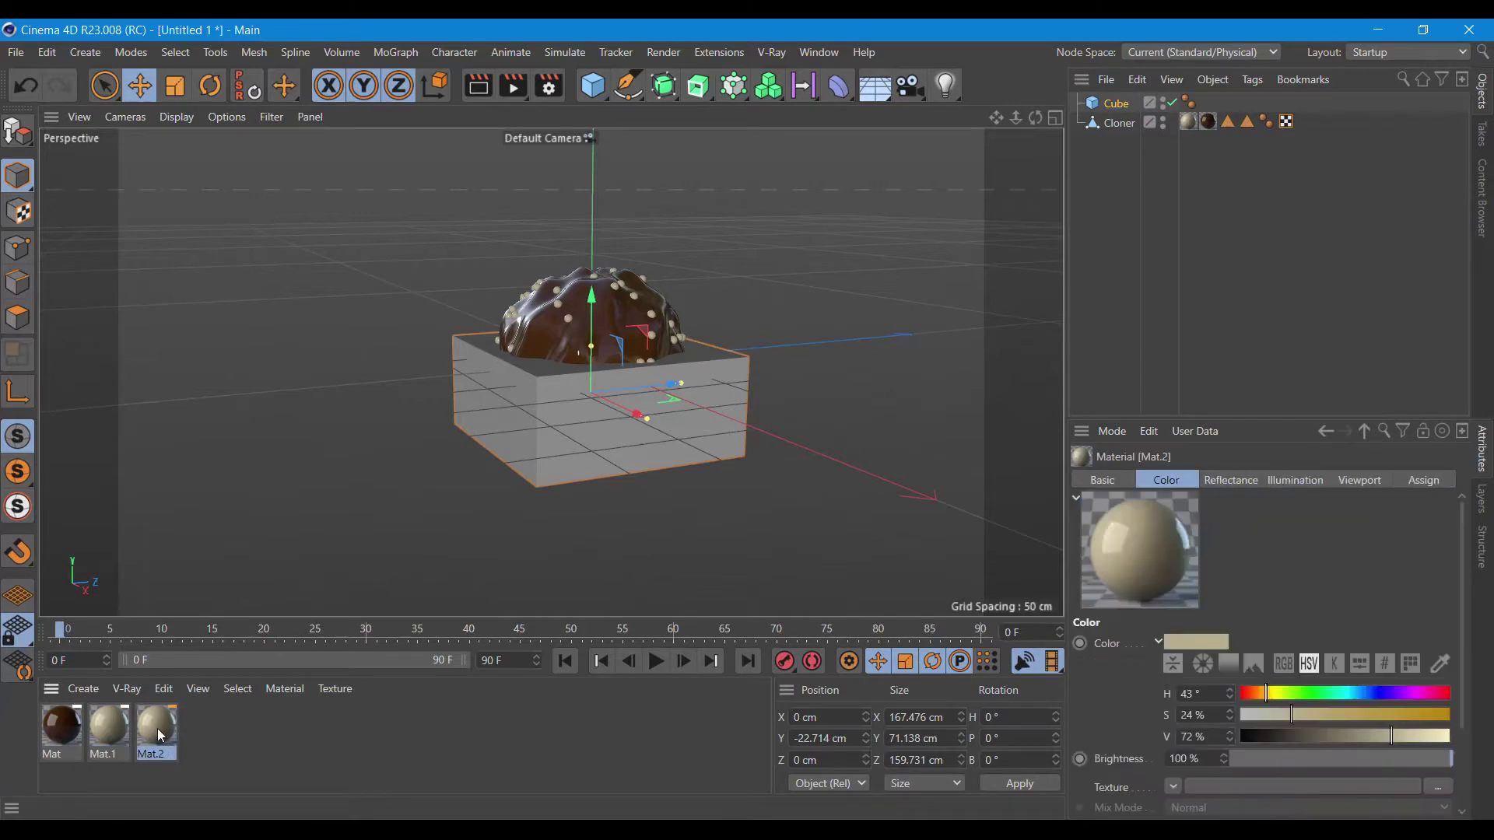
Brighten Mat.2 to 94% value and apply the cream material to the box.
double_click(158, 731)
left_click(918, 266)
left_click(921, 97)
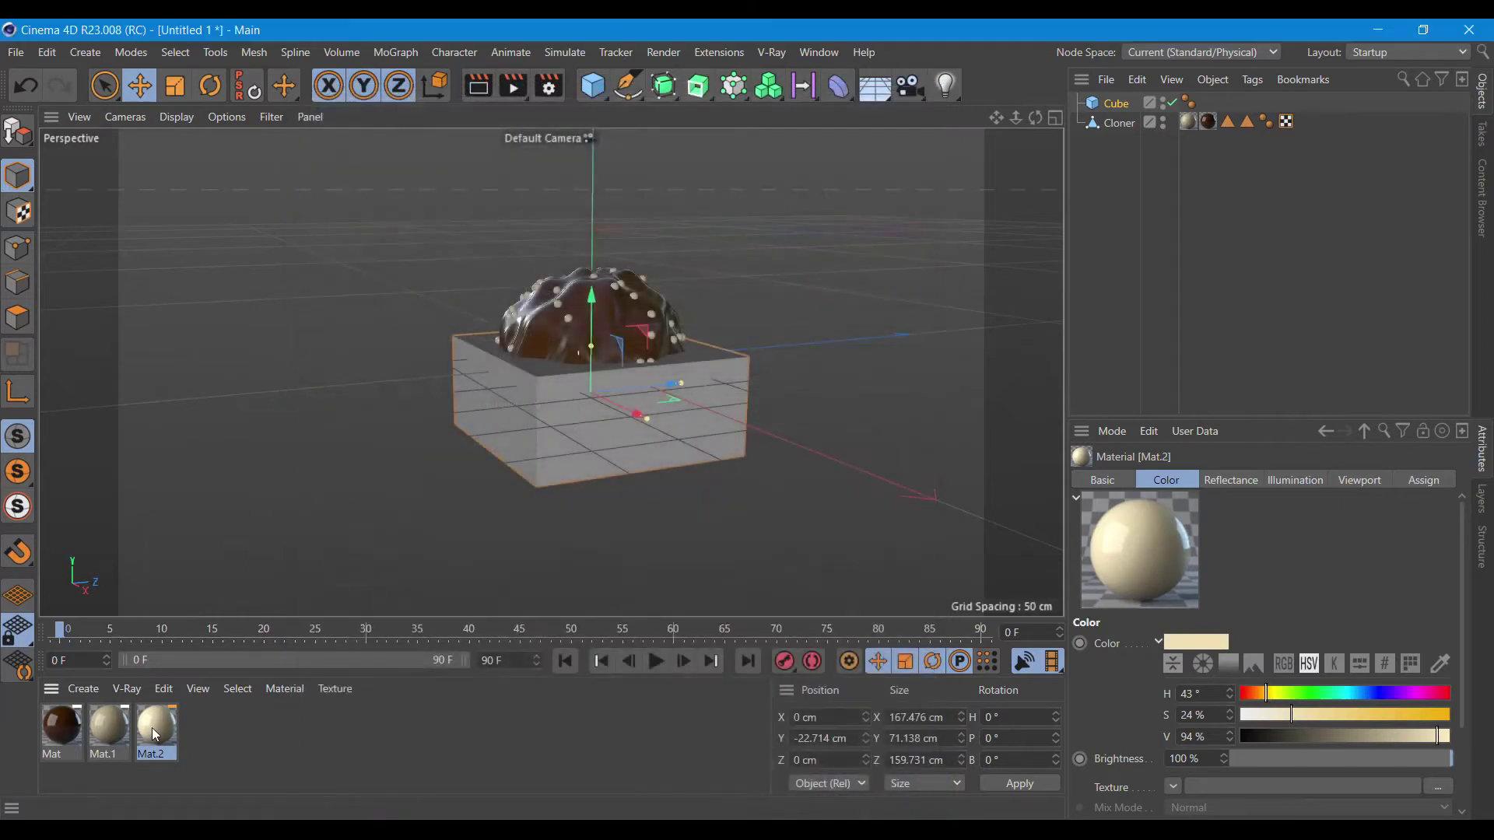
left_click_drag(966, 309, 1120, 109)
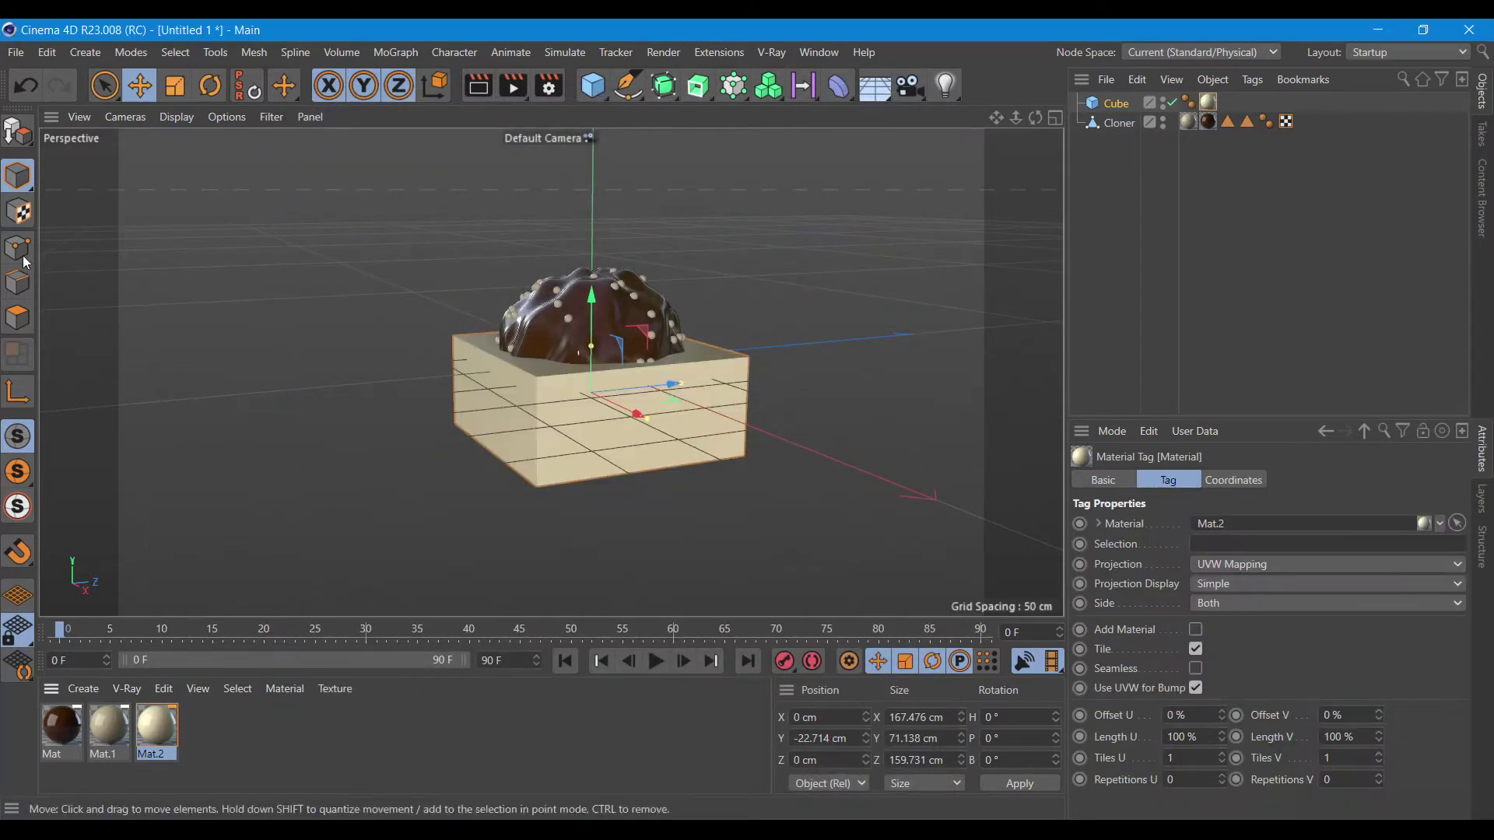
Make the box editable and delete its top face to open it.
left_click(11, 134)
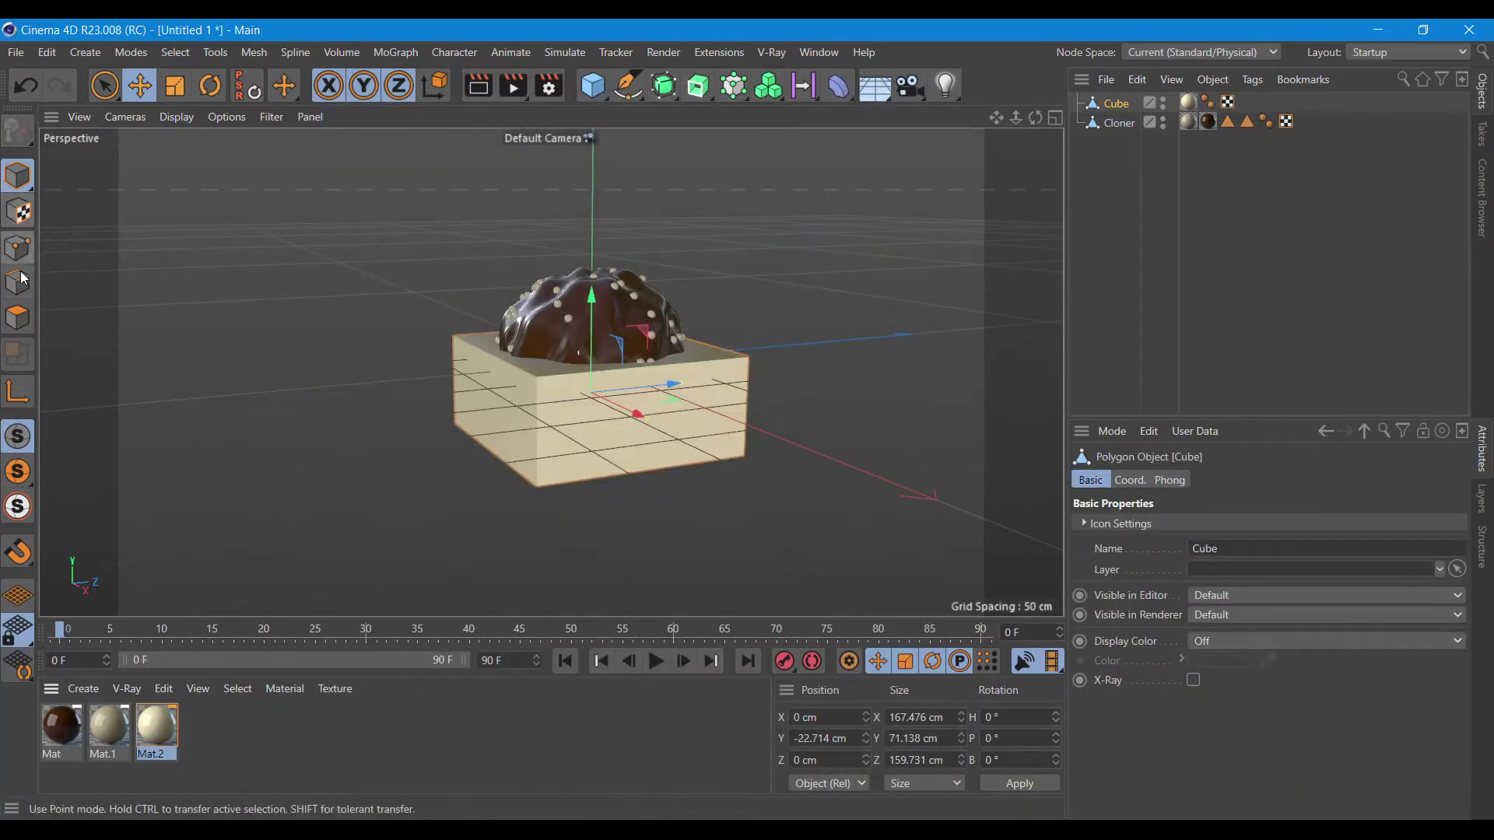
left_click(25, 318)
left_click(547, 373)
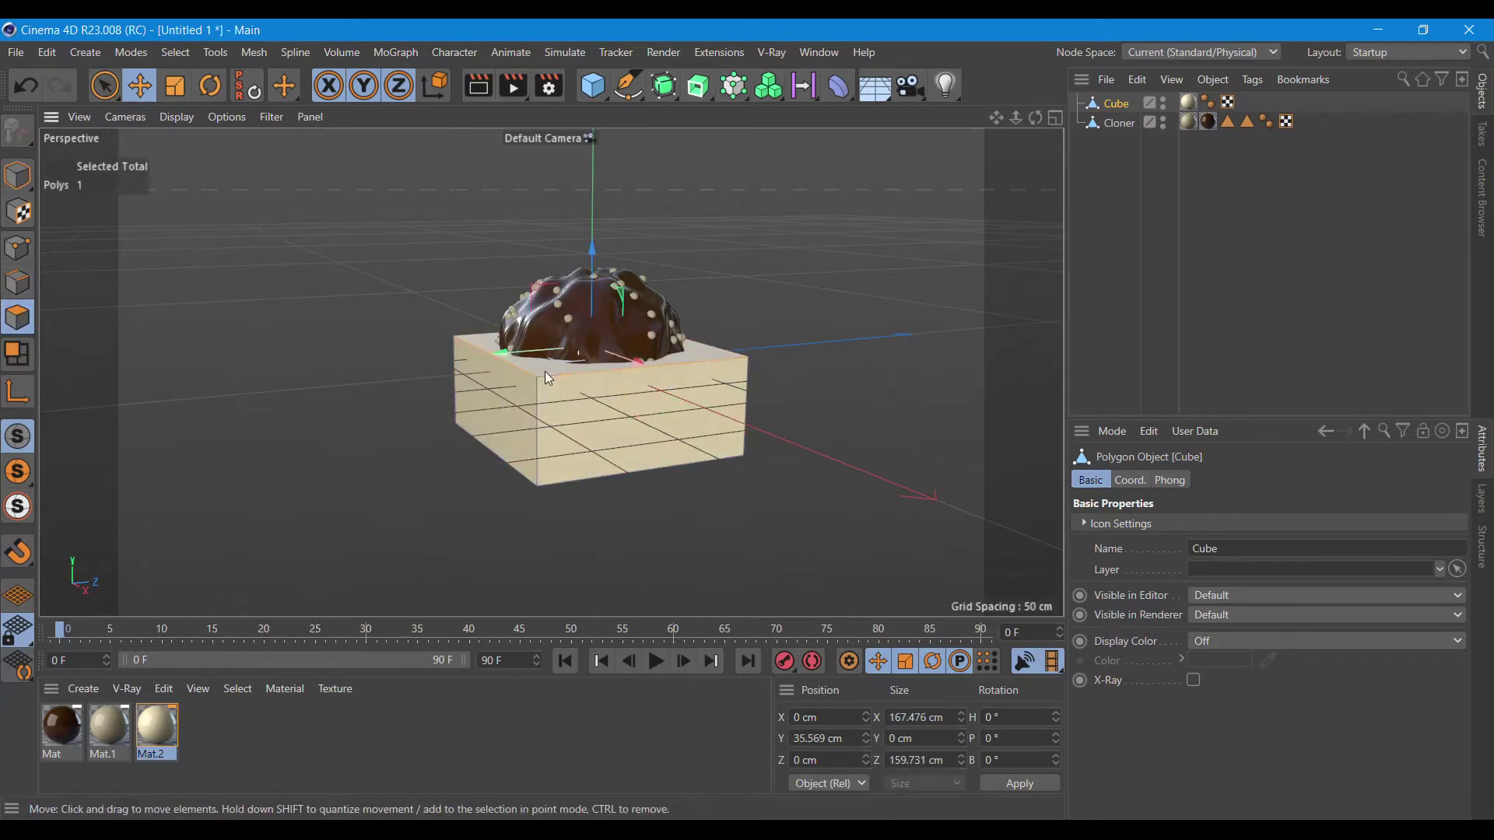
key("Delete")
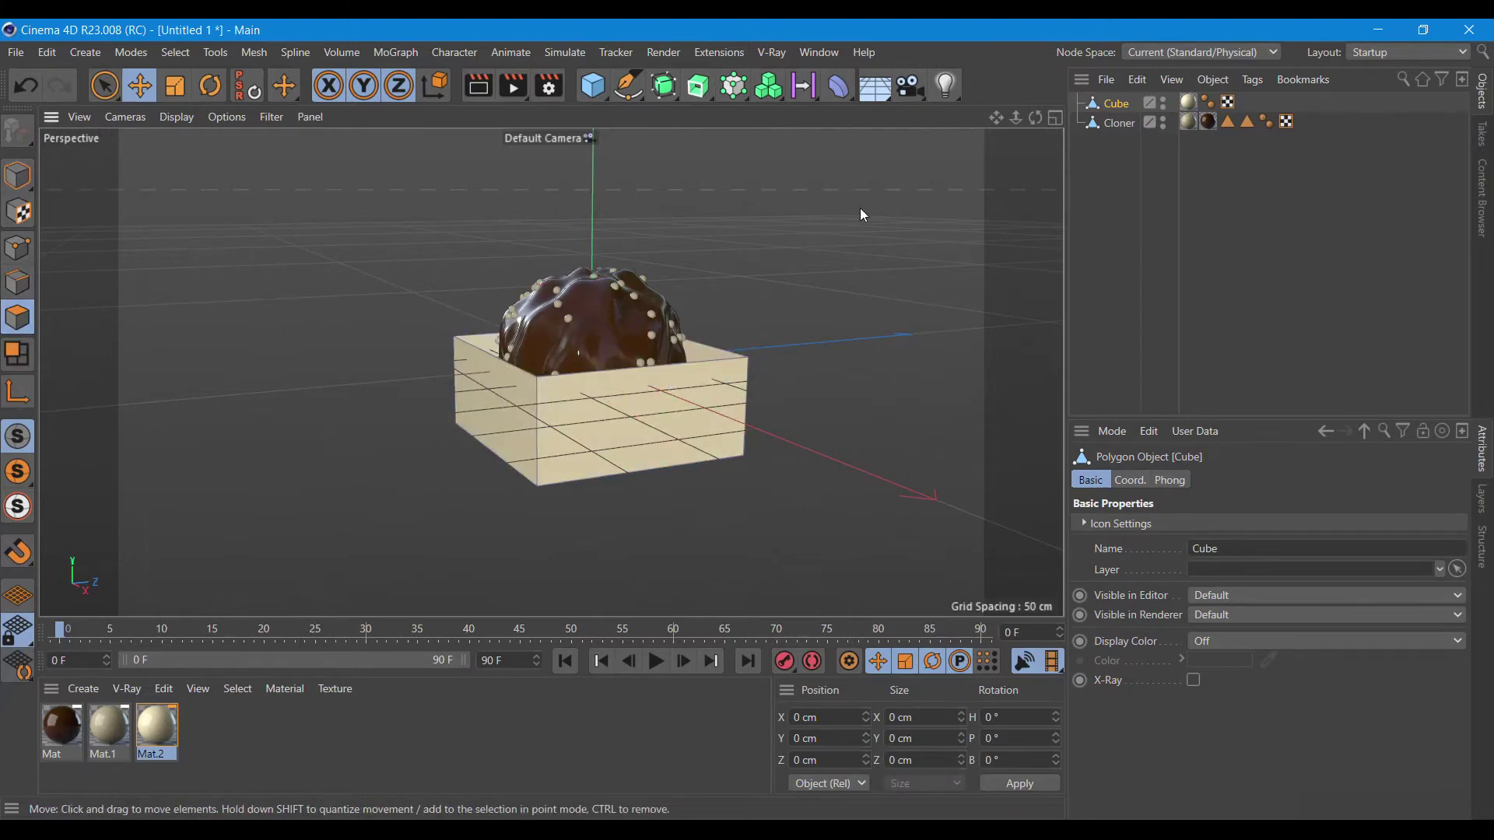
left_click_drag(1036, 117, 1039, 127)
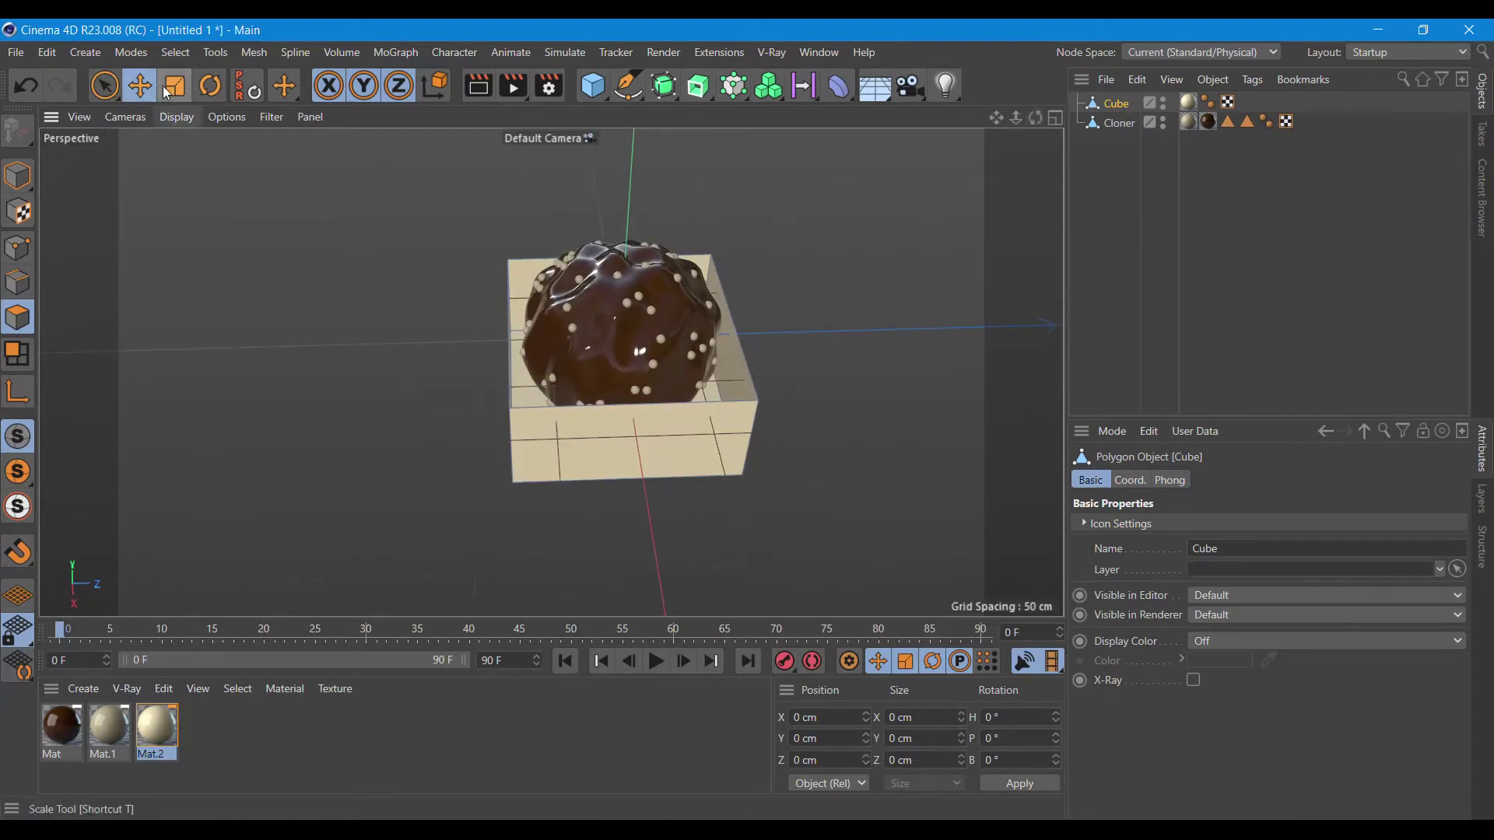
Extrude all the box's faces with caps to give the walls thickness.
left_click(175, 52)
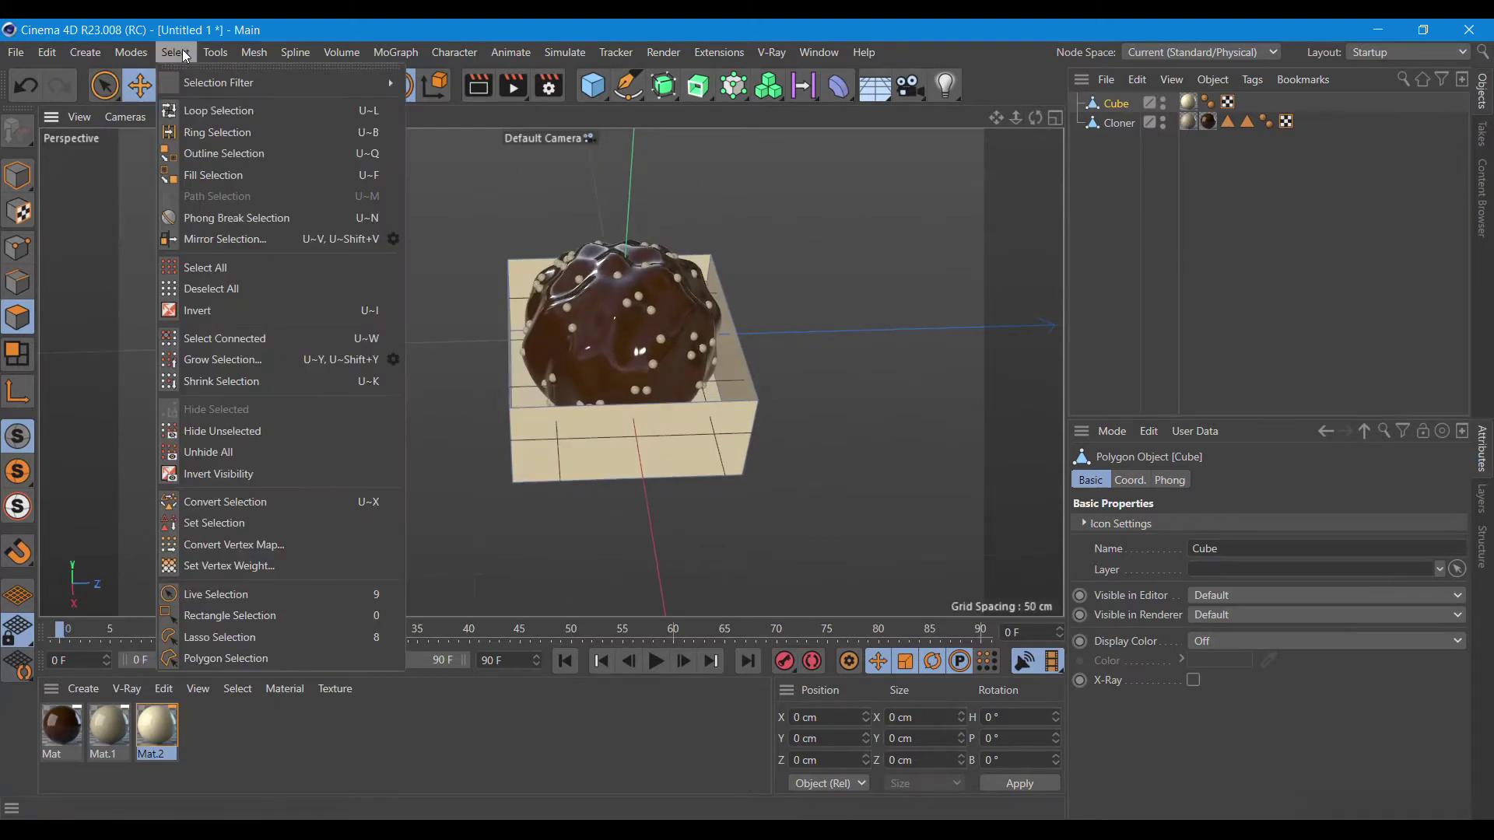
left_click(230, 268)
right_click(534, 442)
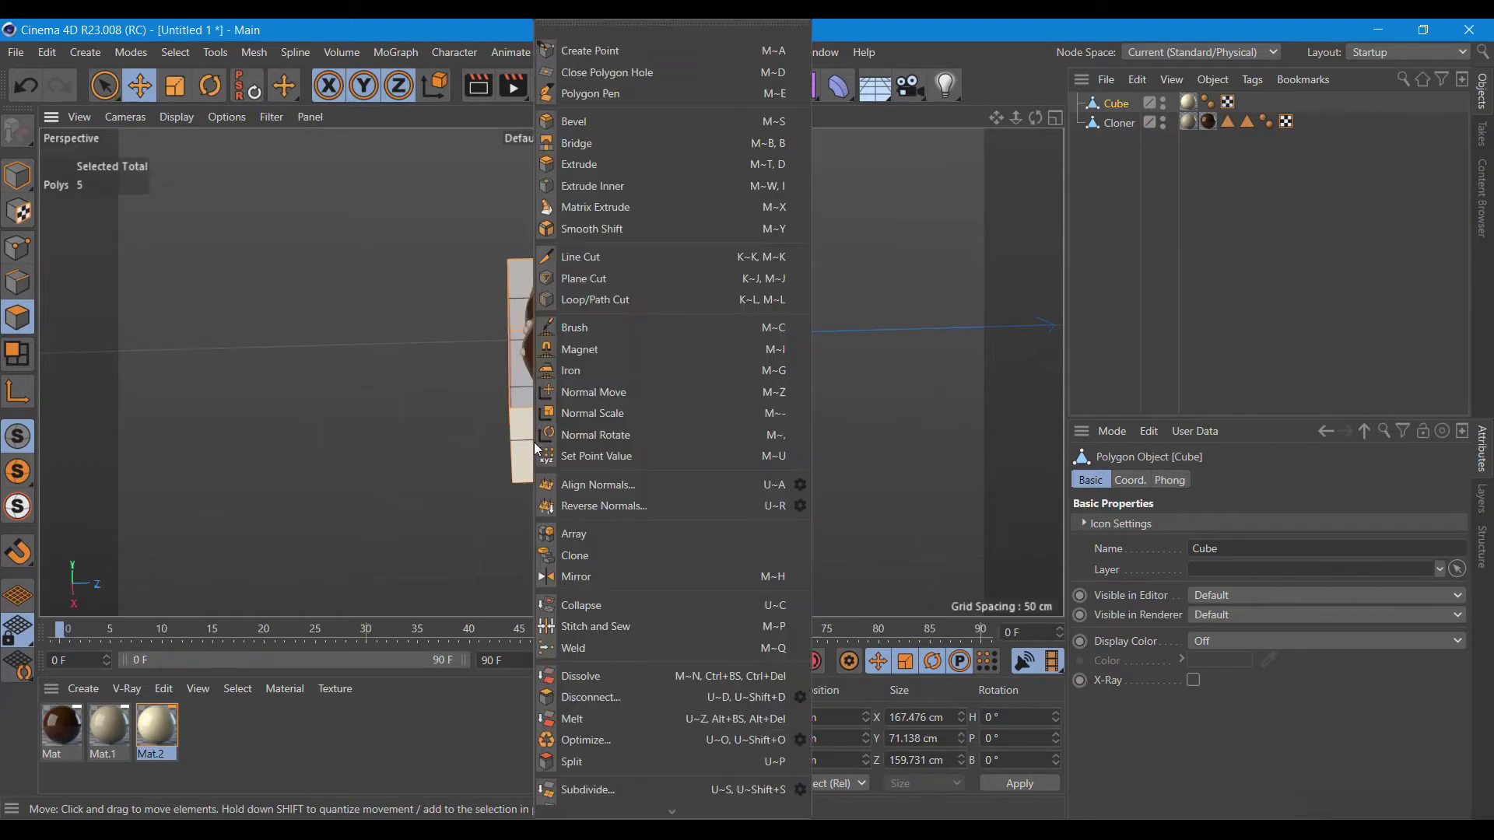
left_click(590, 162)
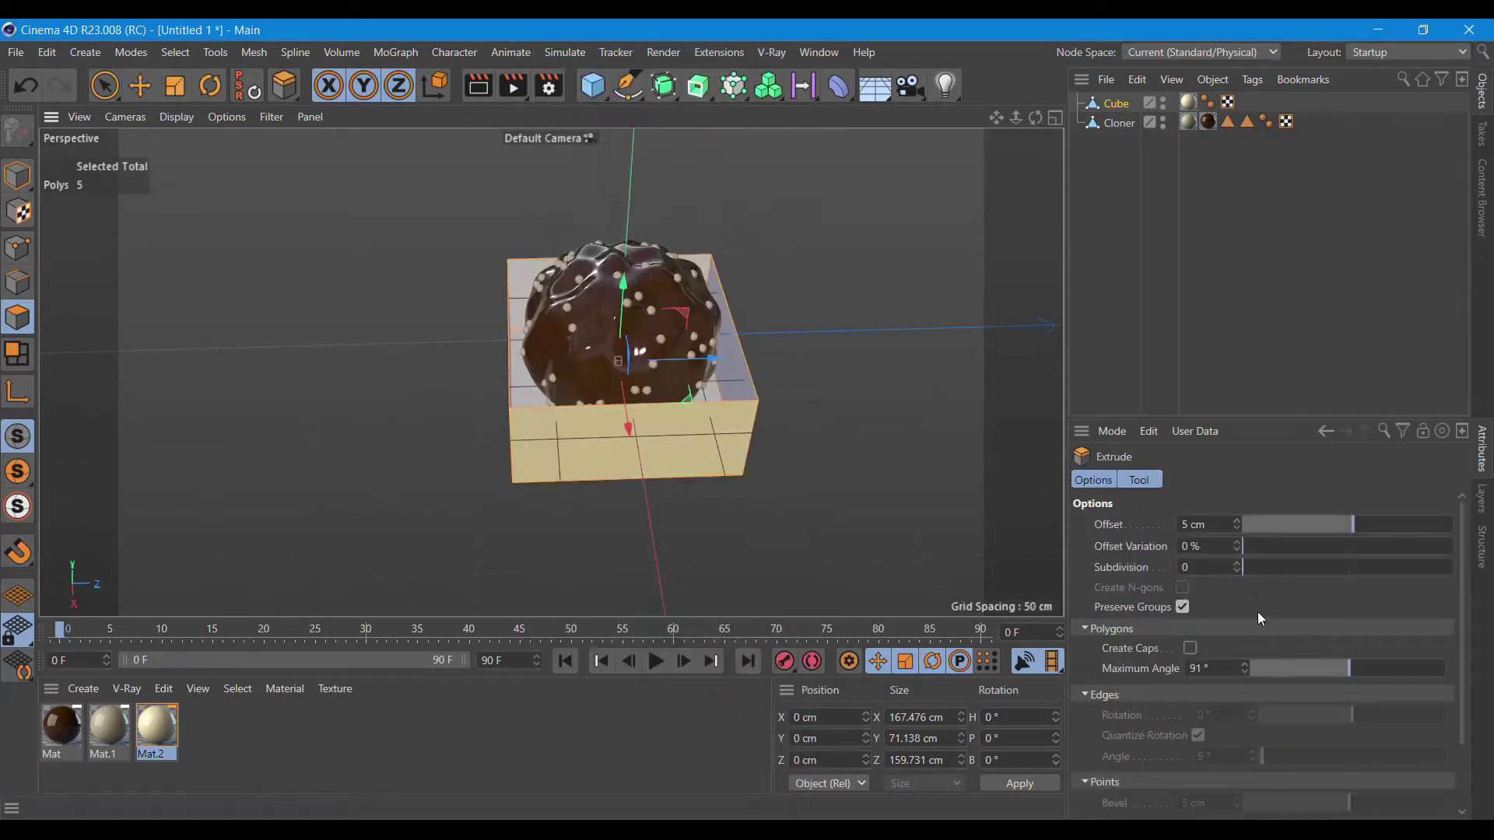
double_click(1209, 531)
type("3")
left_click(1190, 649)
scroll(1352, 782, "down", 2)
left_click(1114, 814)
scroll(867, 523, "up", 2)
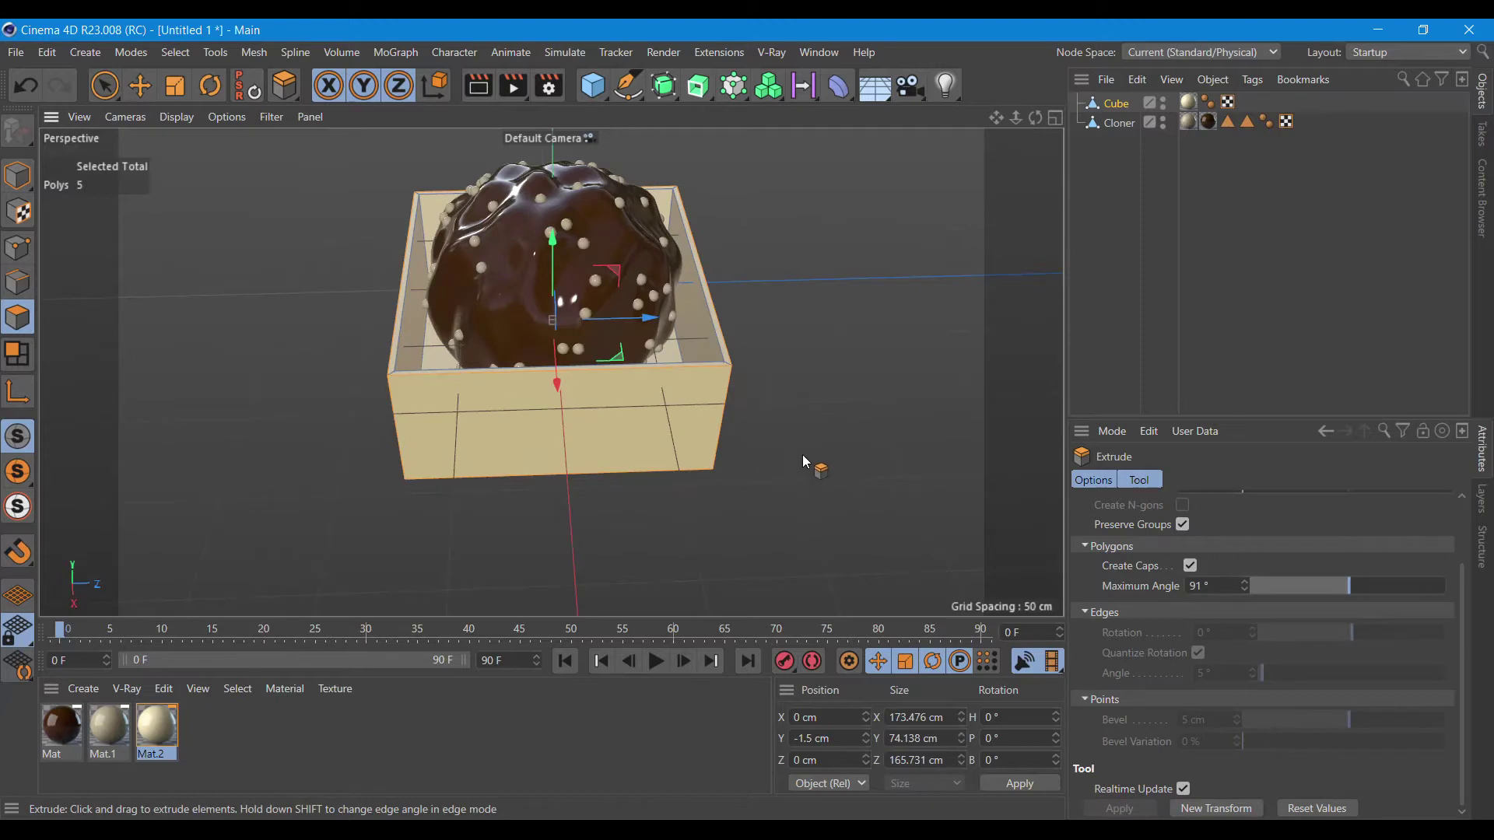
scroll(1424, 591, "up", 1)
scroll(1401, 549, "up", 1)
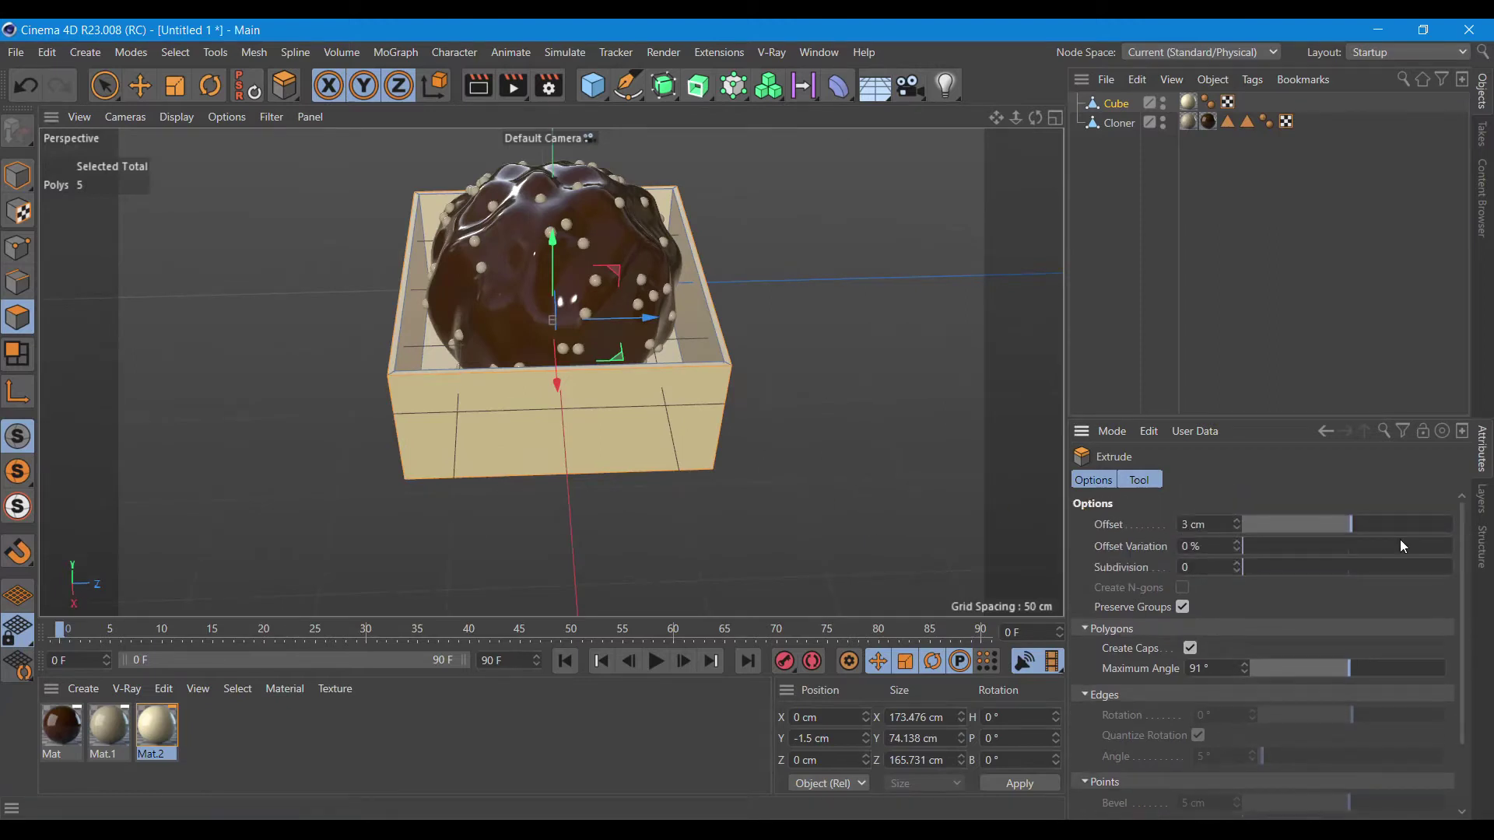
Reduce the extrude offset to 2.1 cm and stop editing the polygons.
left_click(1236, 530)
left_click(1239, 531)
left_click(1239, 531)
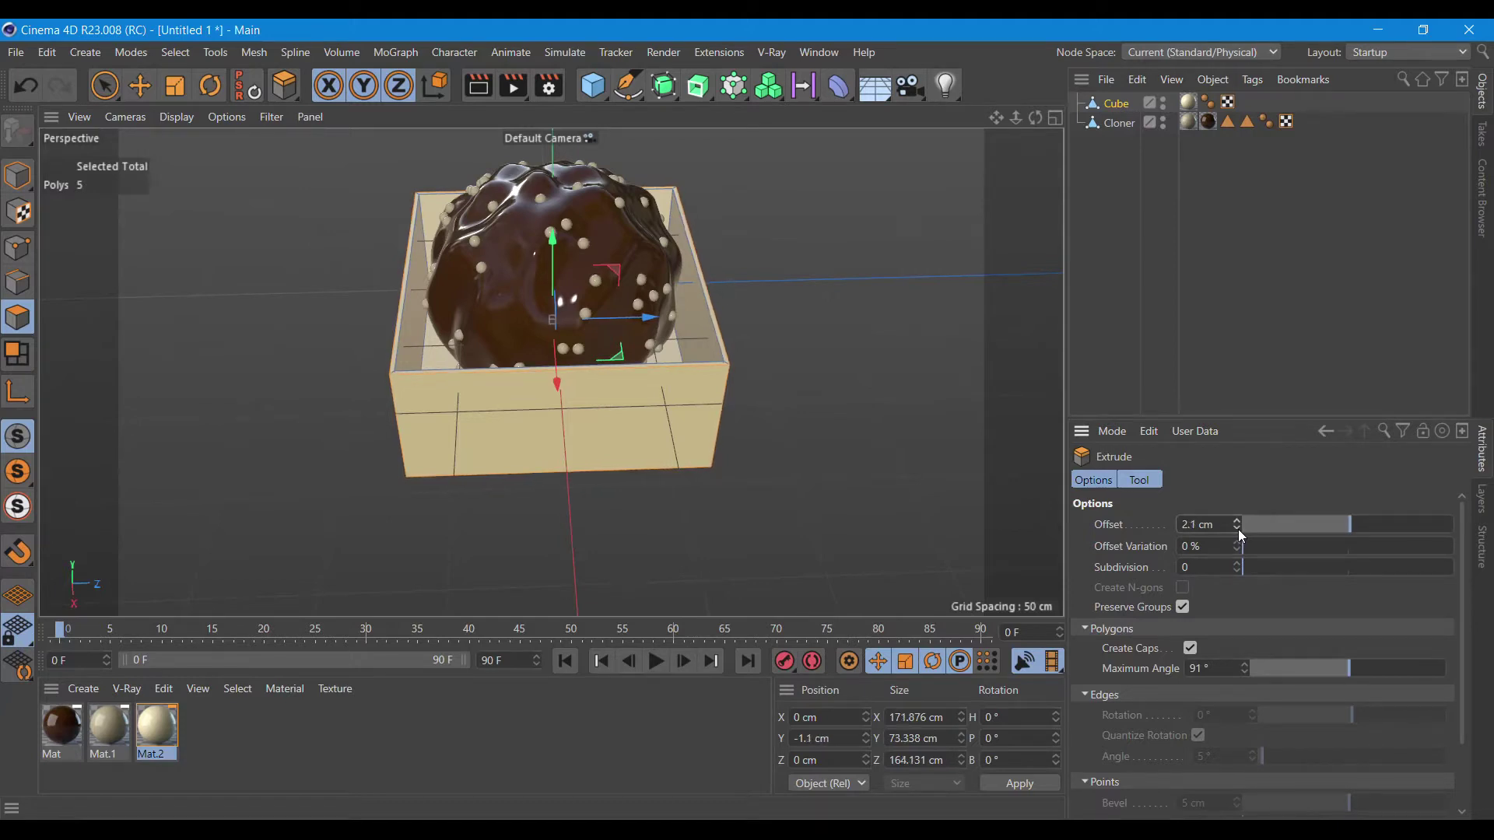
left_click(30, 291)
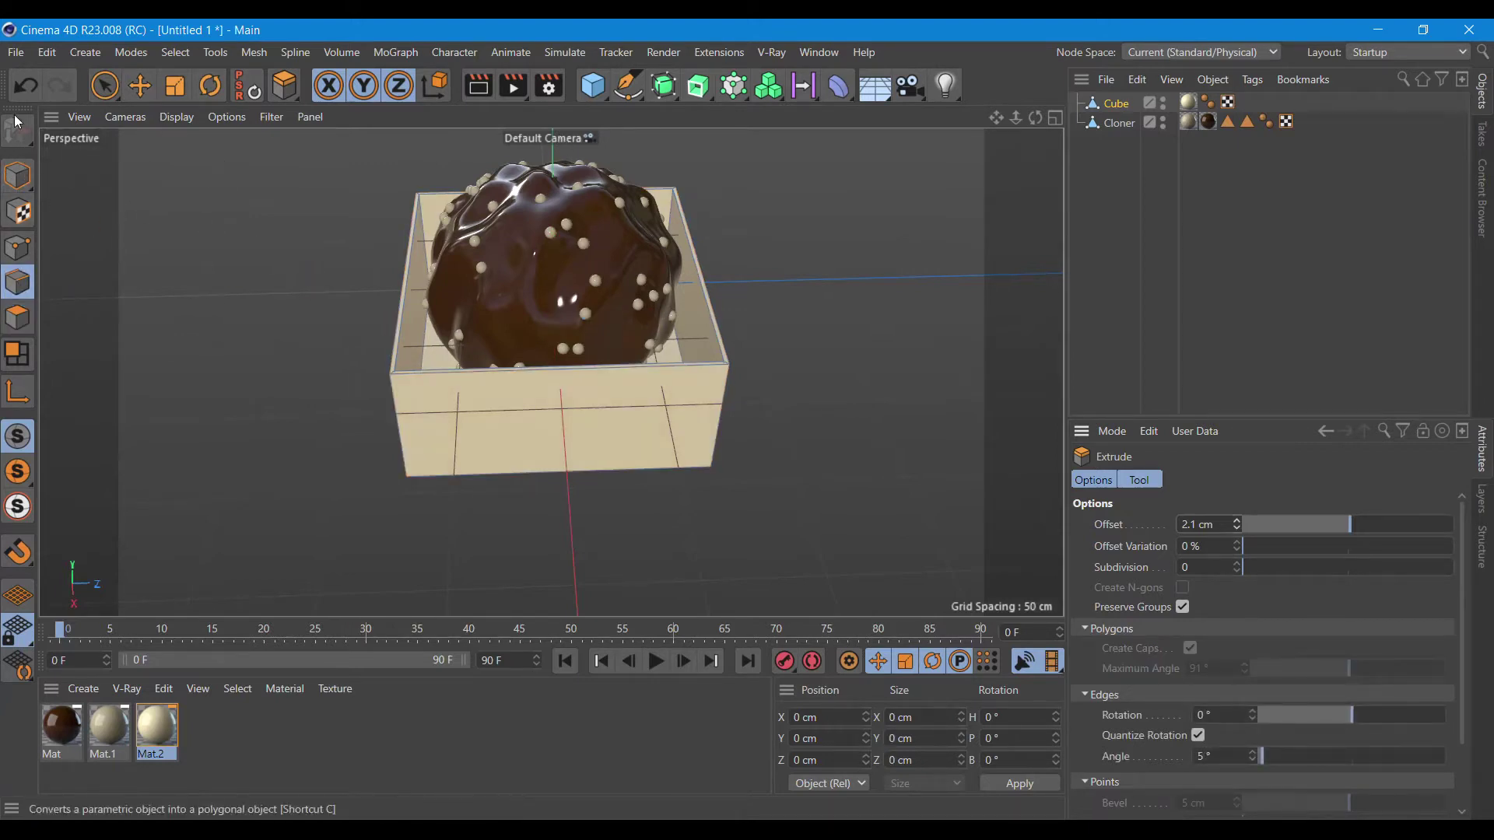
Flatten the box vertically to about 38.6 cm tall with the Scale tool.
left_click(17, 175)
left_click(174, 85)
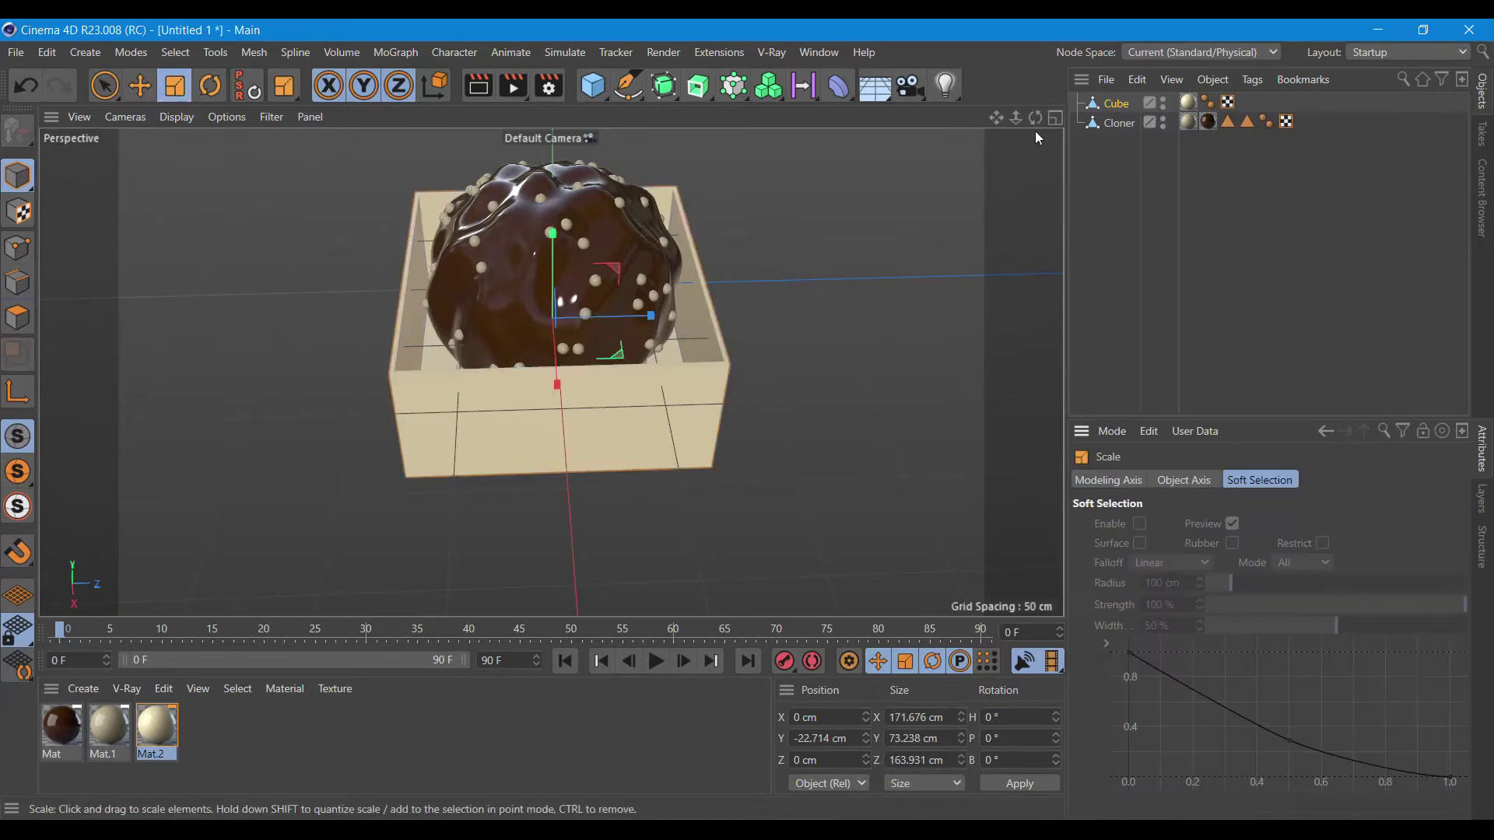
left_click_drag(1035, 117, 1020, 94)
left_click_drag(577, 300, 582, 352)
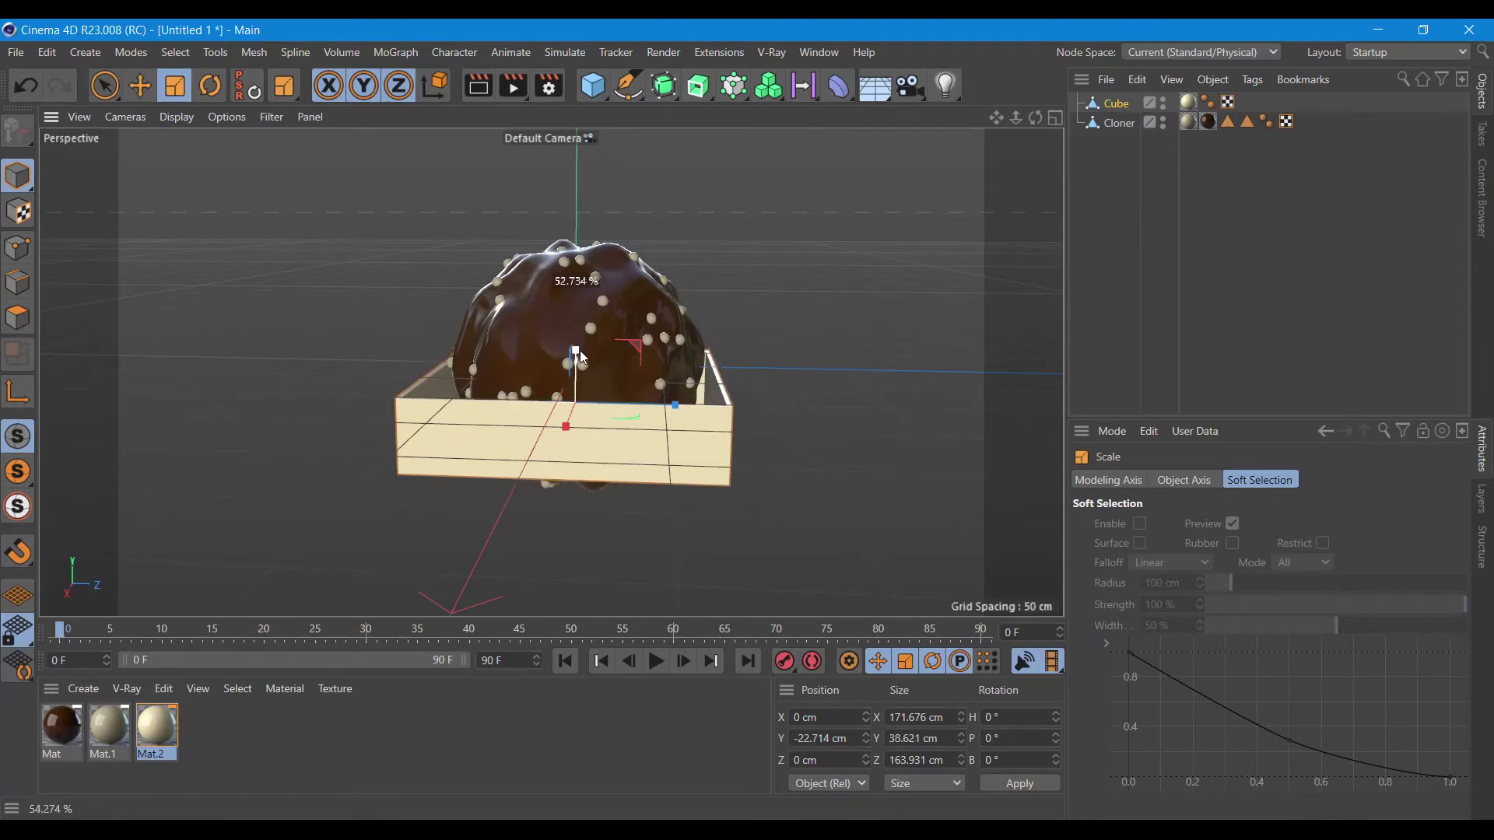
Lower the box to Y −56 cm, checking it in the four-view layout.
left_click(140, 86)
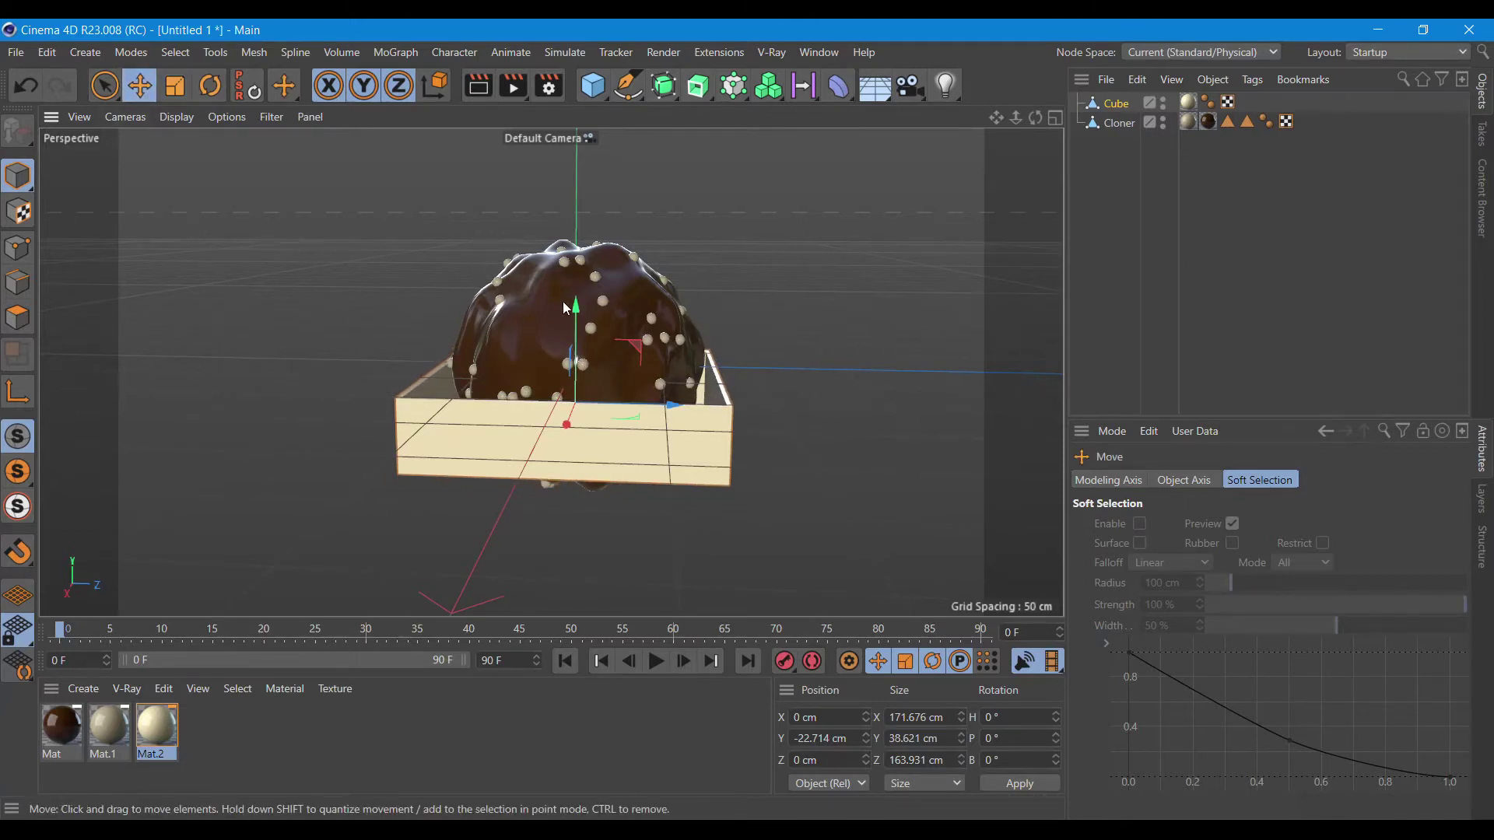
left_click_drag(575, 308, 586, 368)
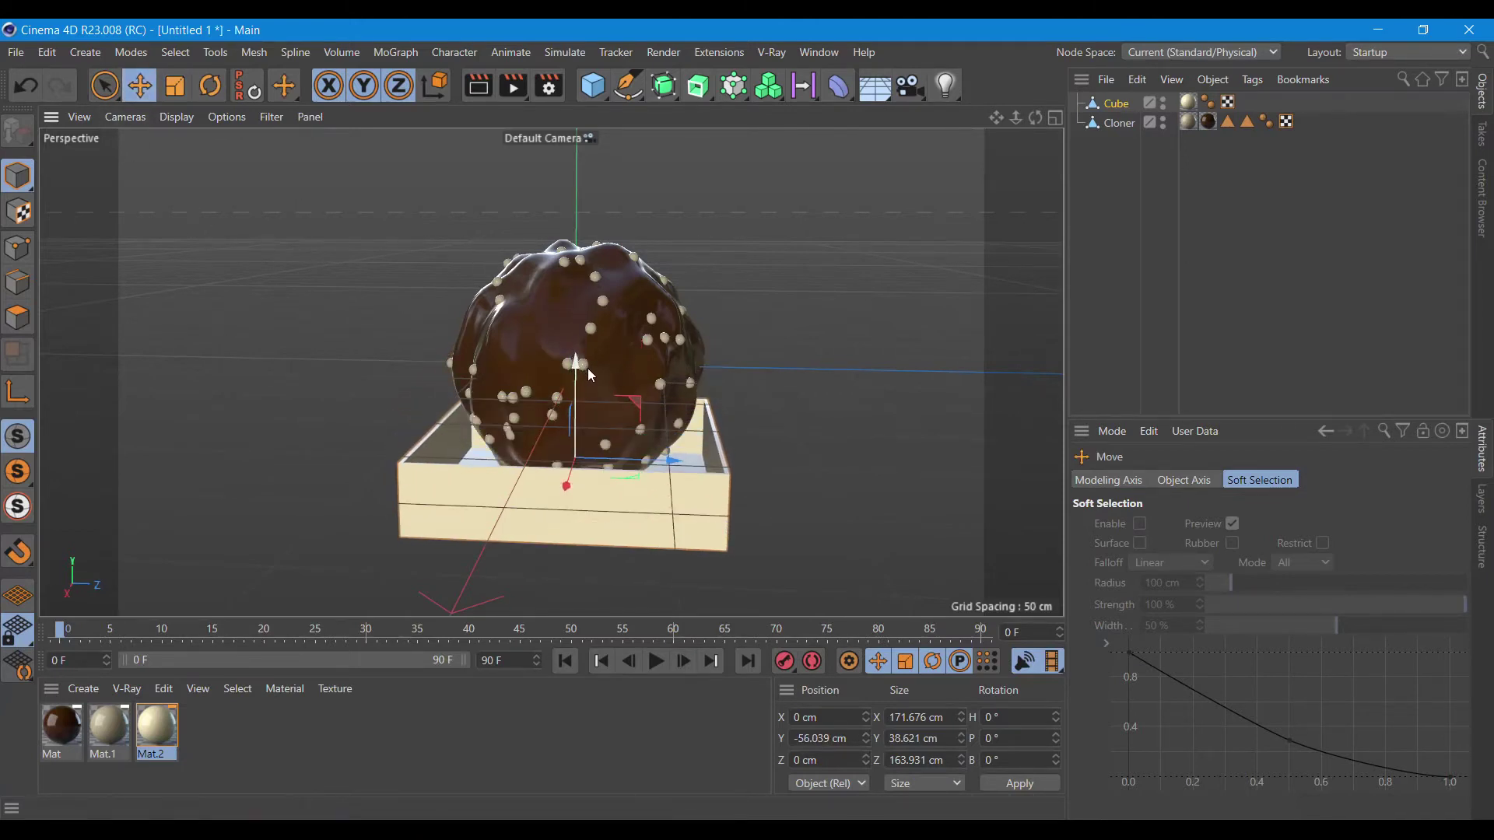
mouse_move(1035, 118)
left_mouse_down()
mouse_move(551, 372)
mouse_move(1102, 157)
left_mouse_up()
left_click(1058, 118)
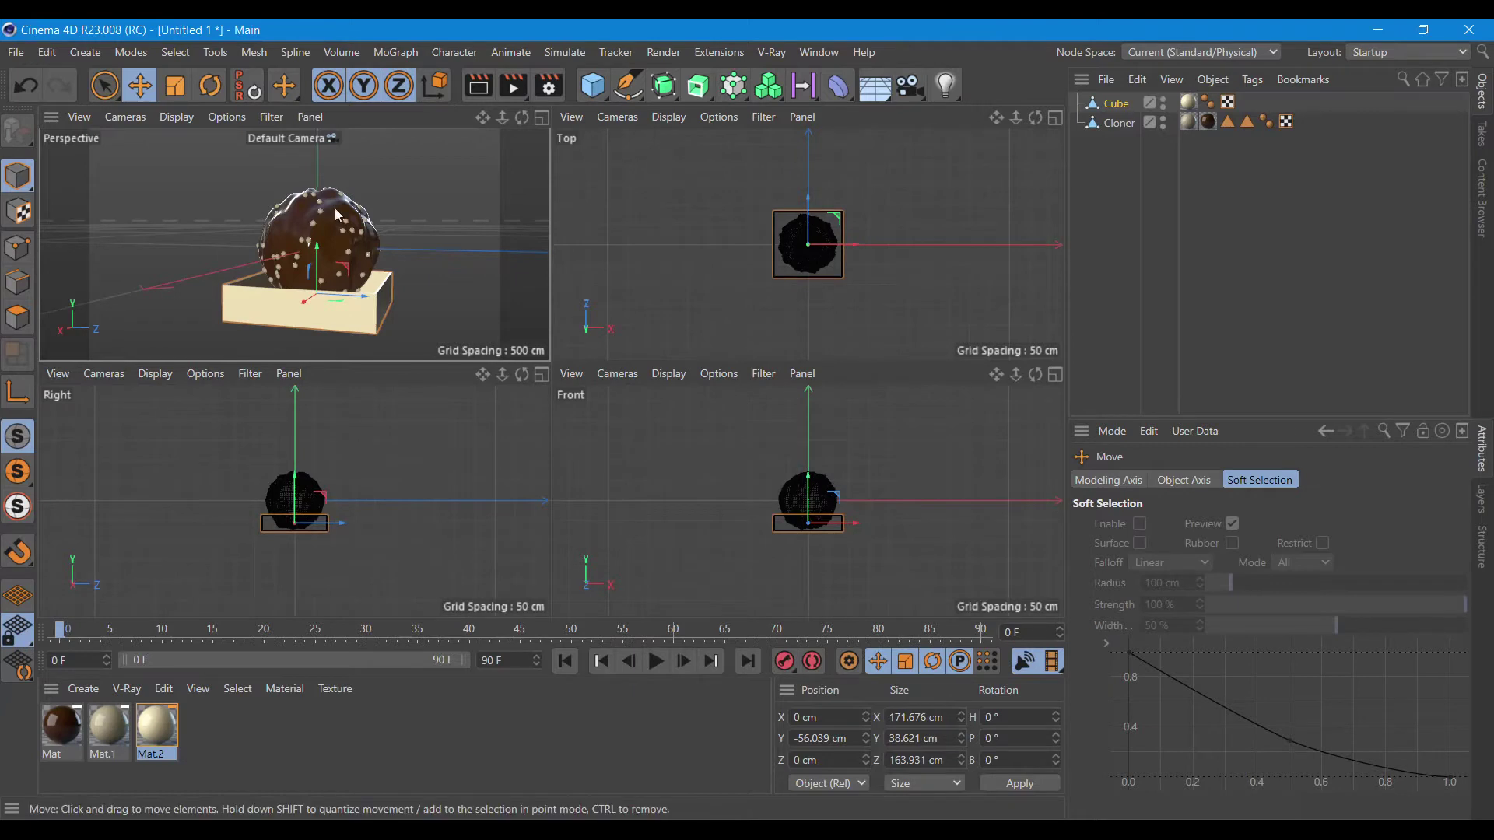
left_click(542, 118)
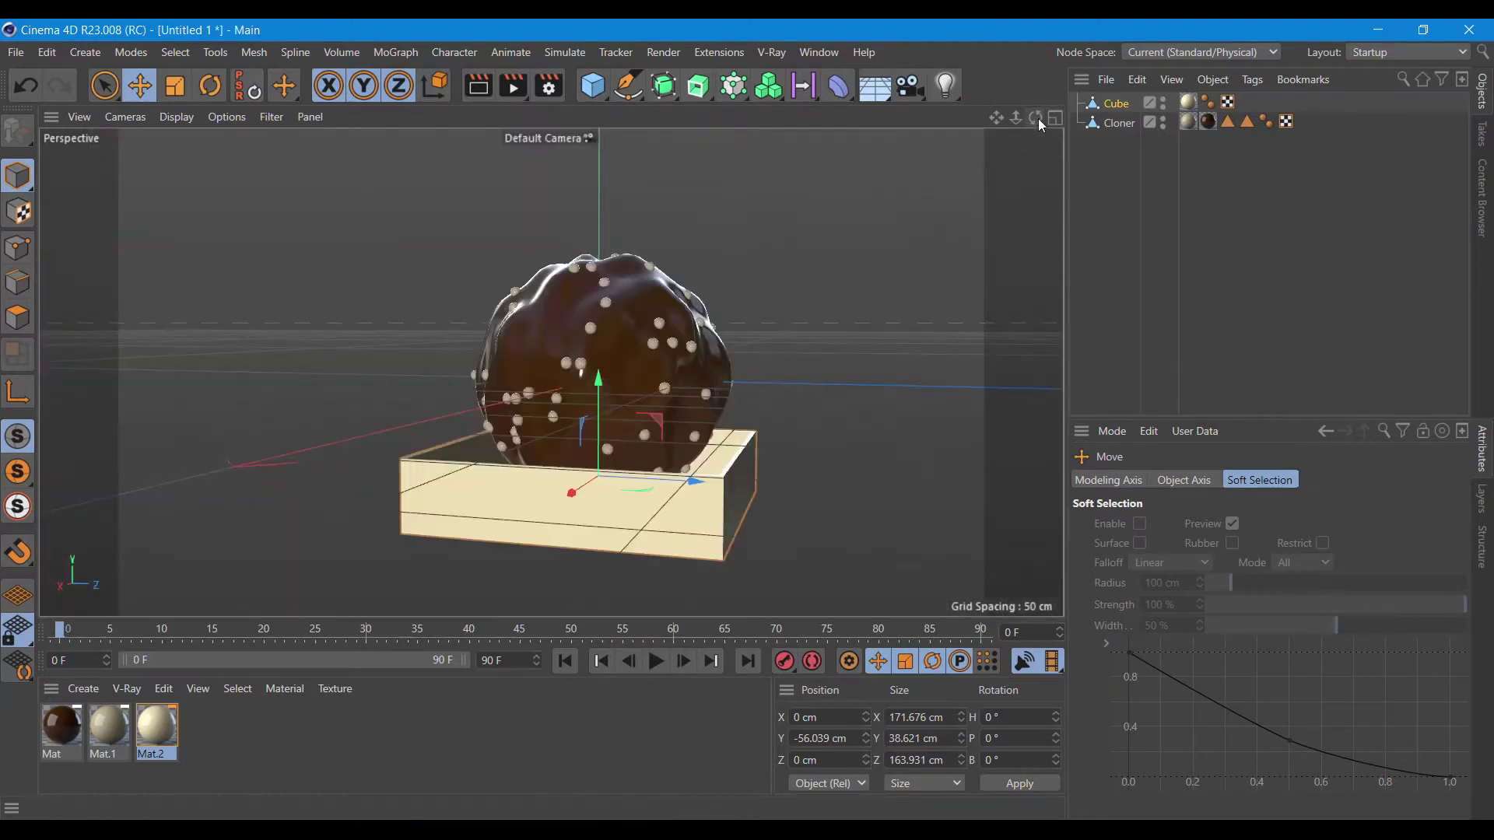
left_click_drag(550, 372, 591, 343, "alt")
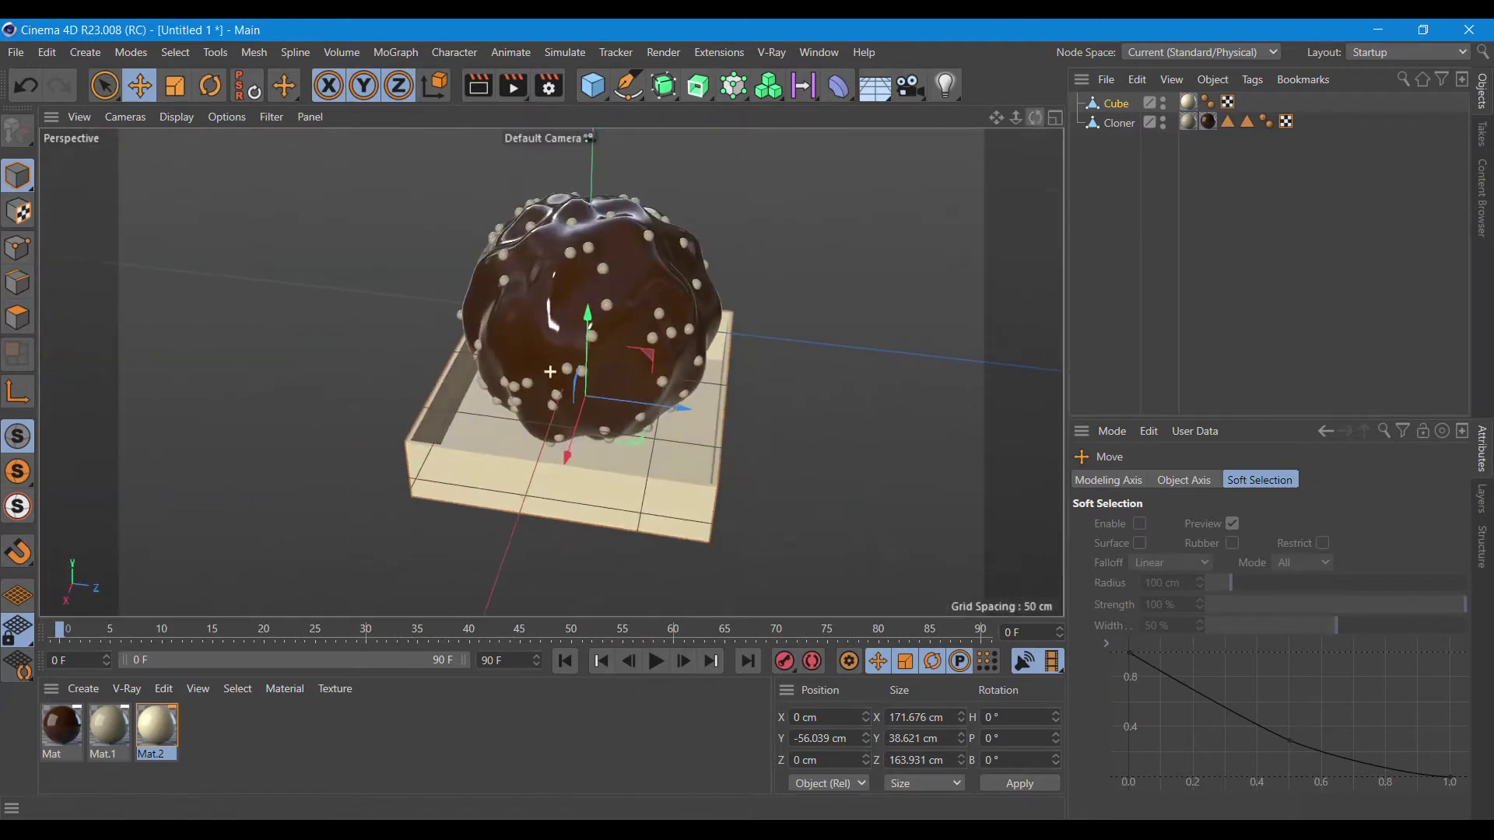
left_click(636, 96)
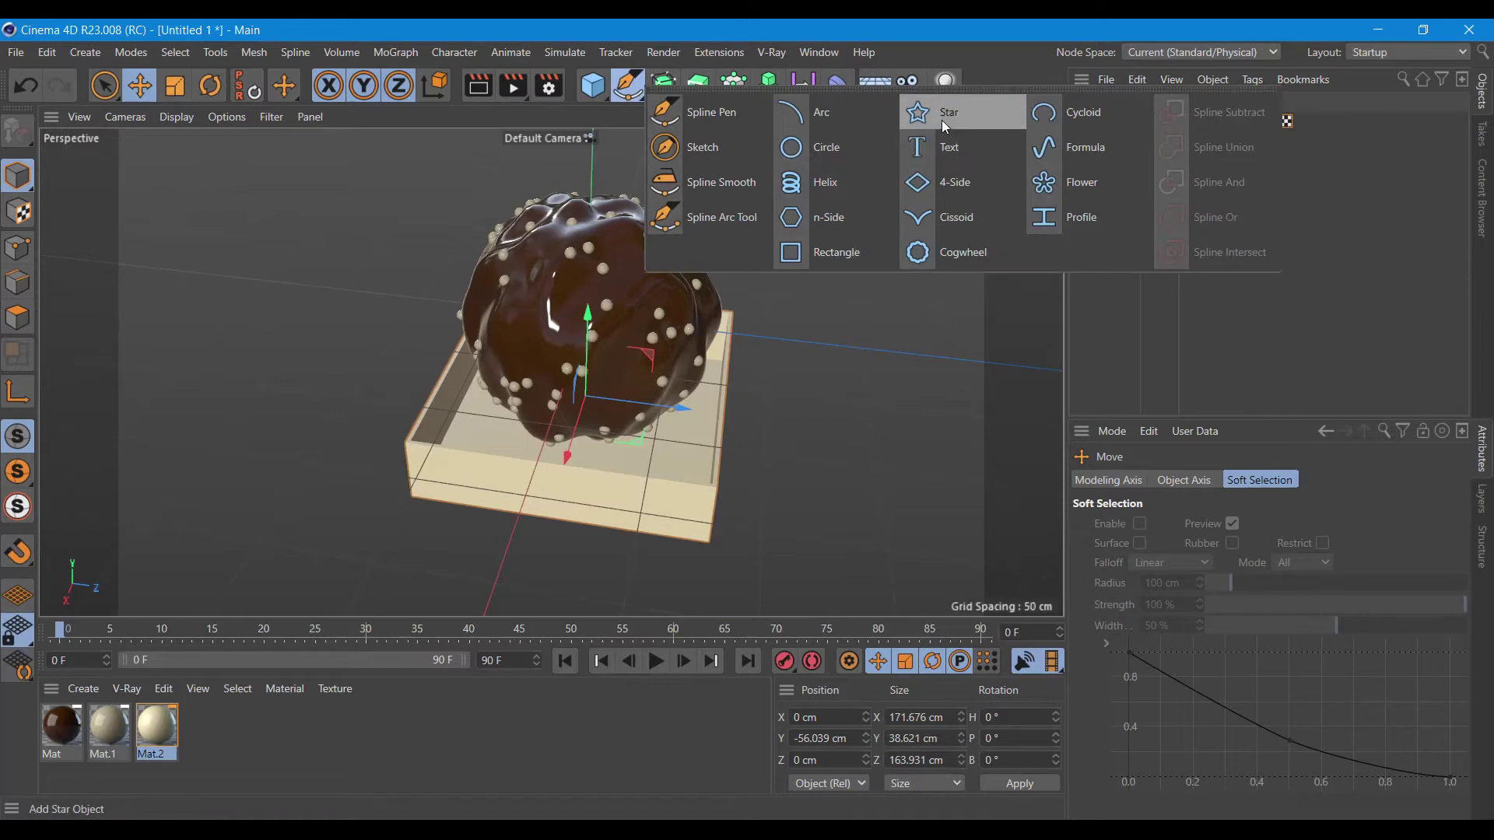
Add a Star spline in the XZ plane with 100 cm outer and 80 cm inner radius.
left_click(941, 120)
left_click(1239, 606)
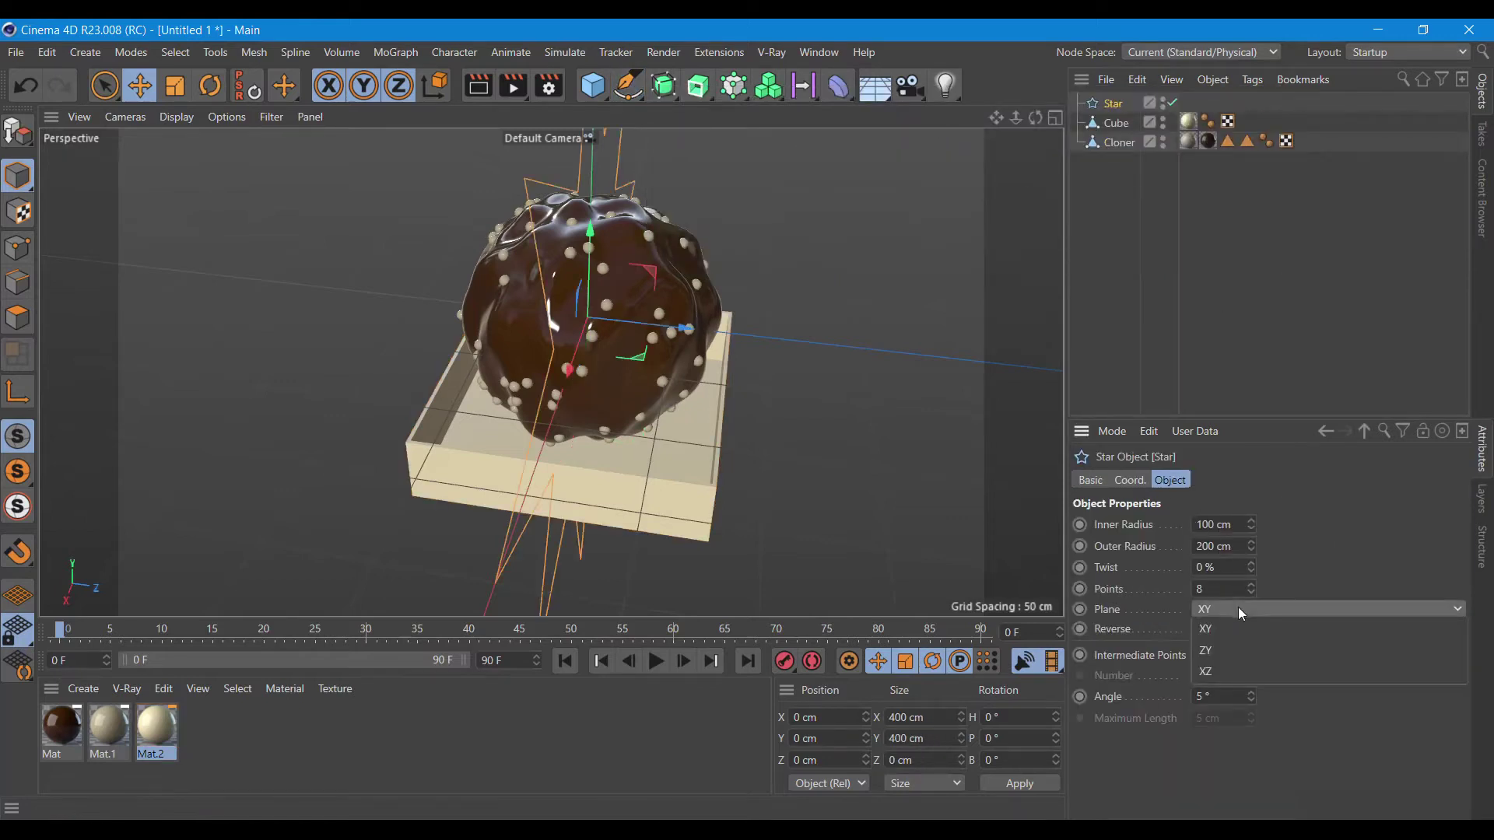
left_click(1230, 671)
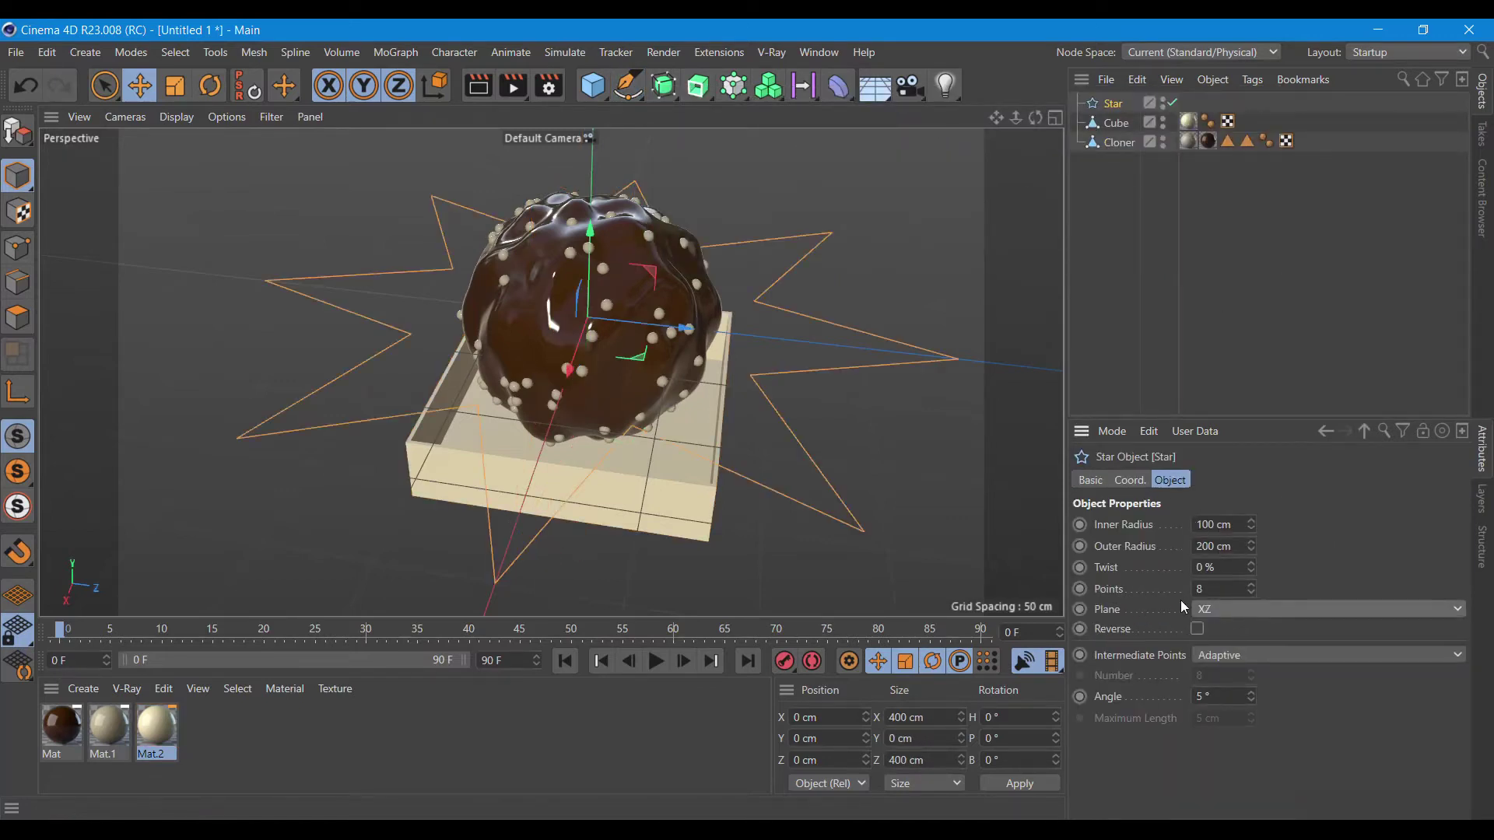
left_click_drag(1218, 526, 1172, 518)
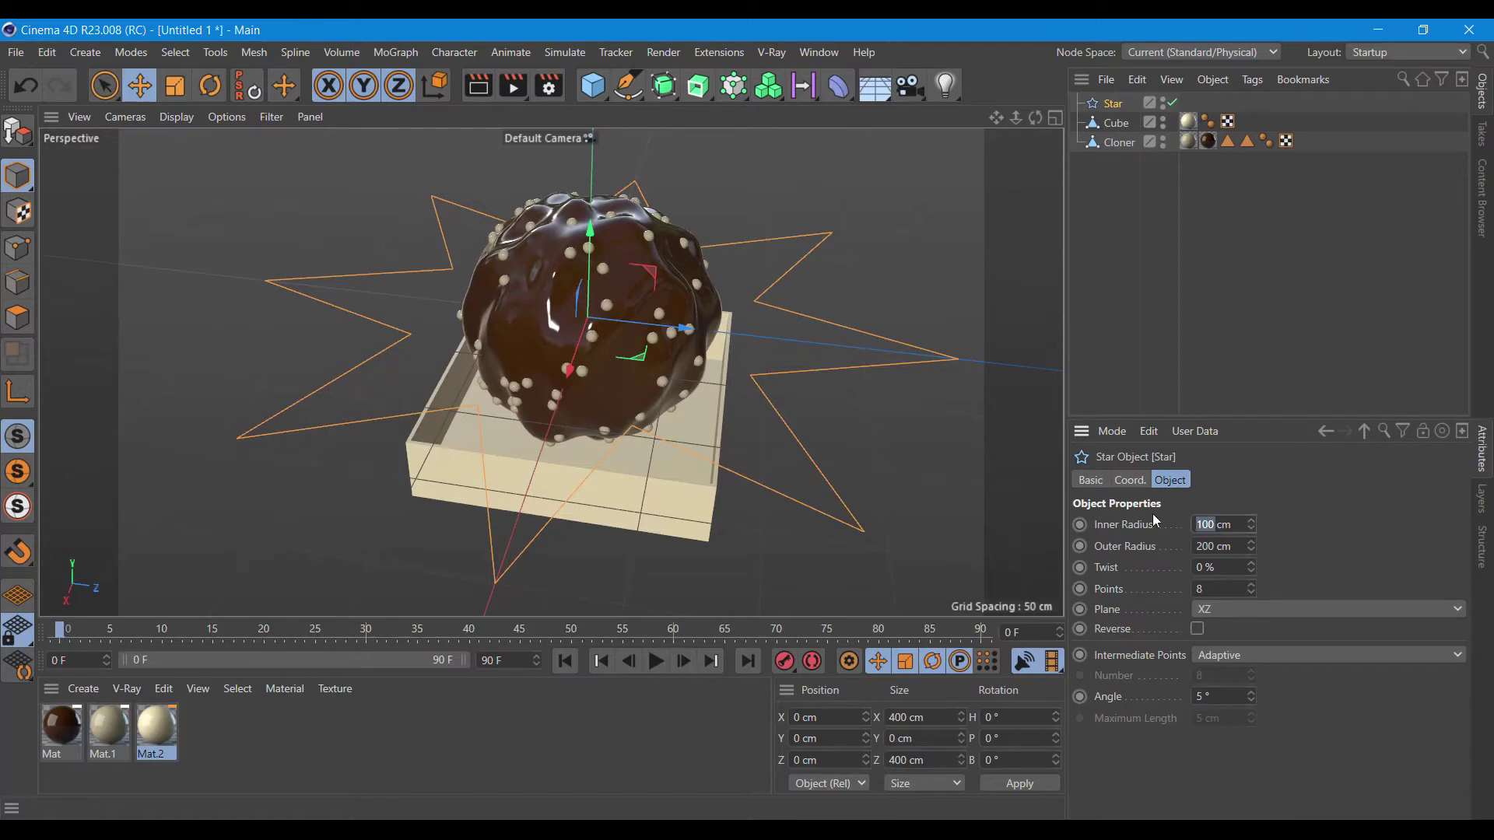
left_click(1243, 548)
type("100")
left_click(1232, 527)
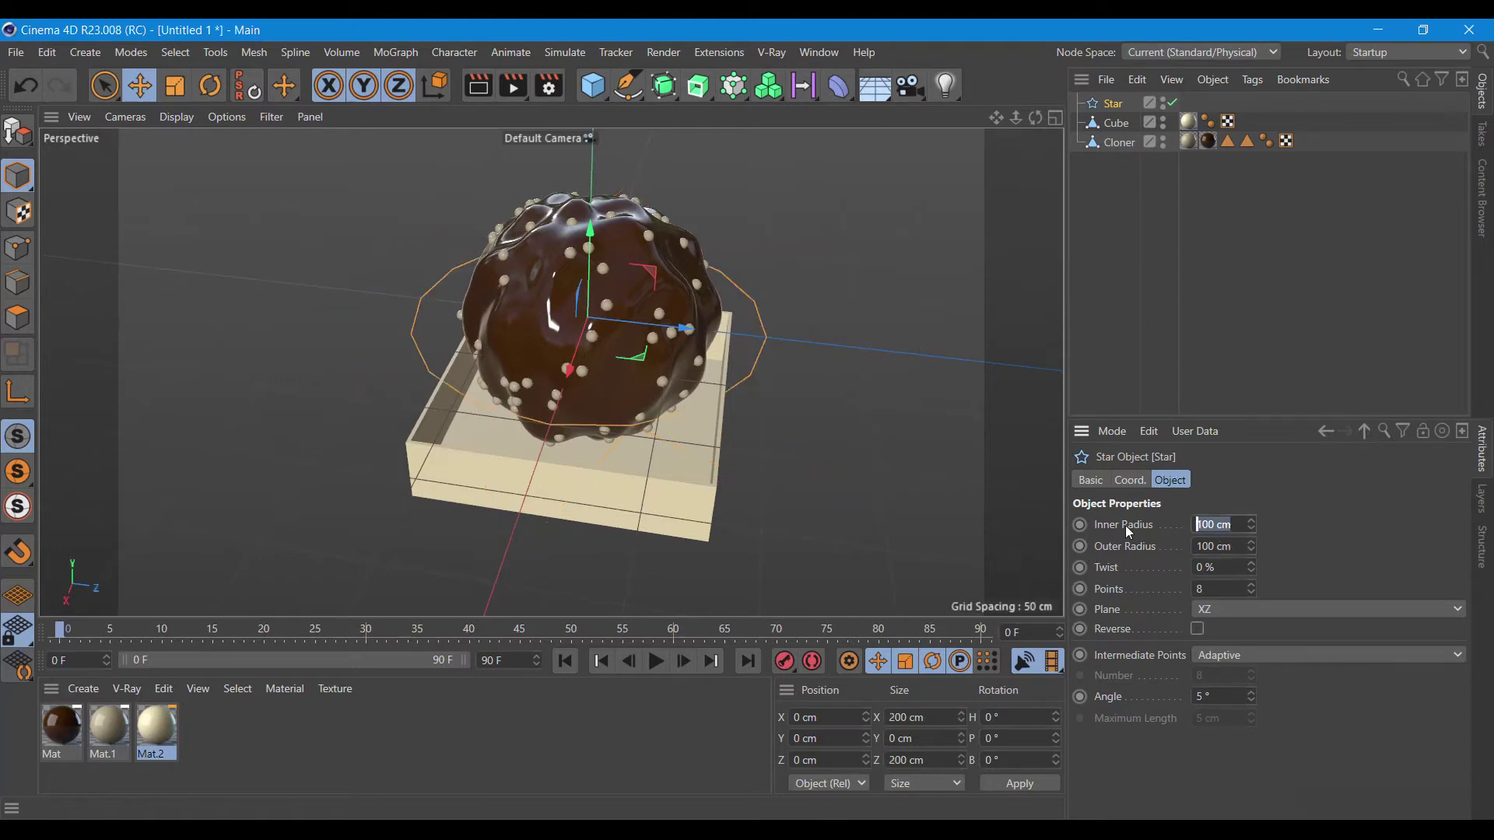
type("80")
key("Return")
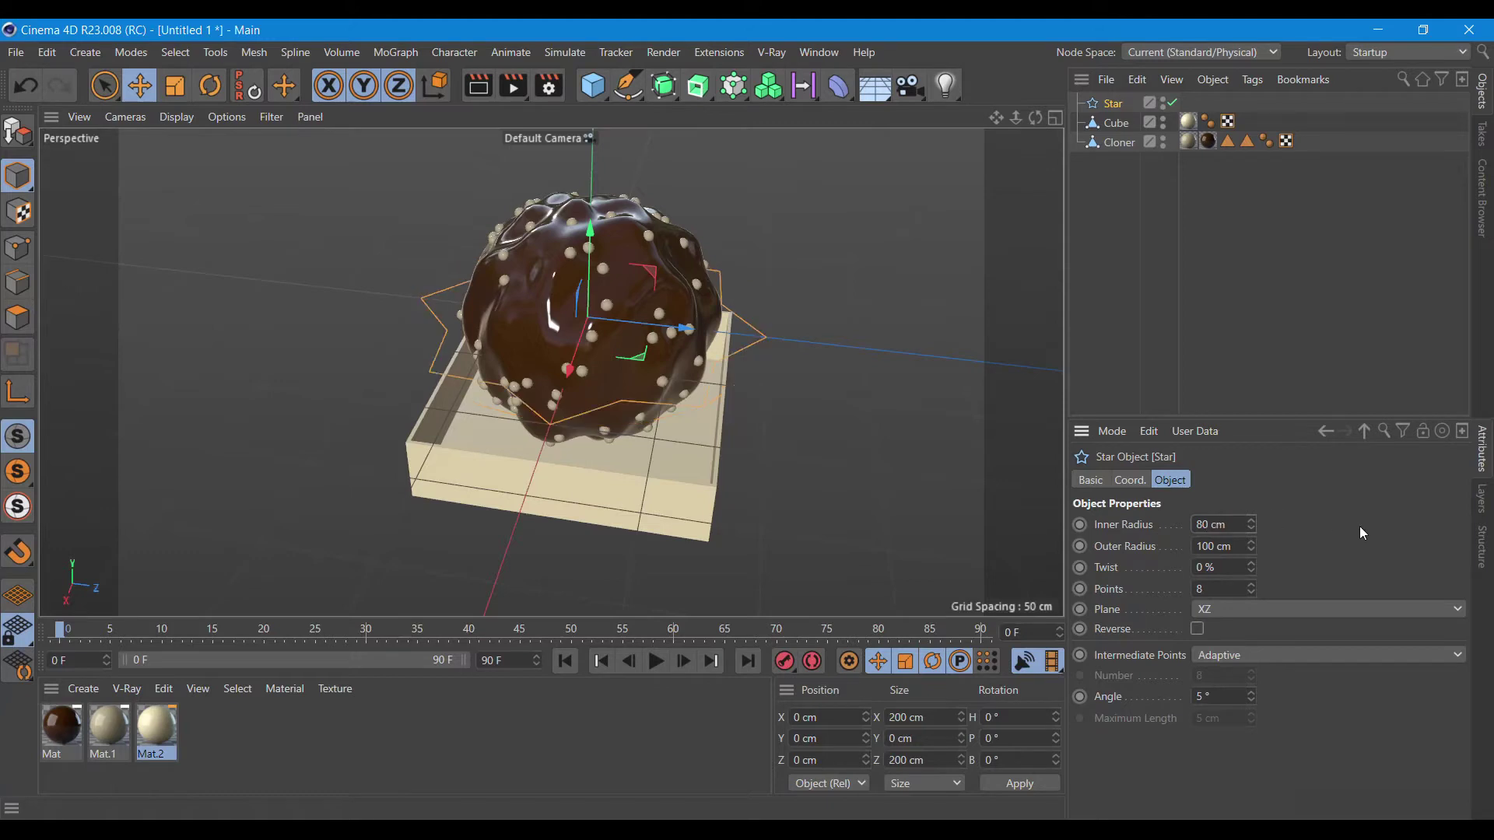
Raise the star's point count to 11.
left_click(1253, 582)
left_click(1253, 583)
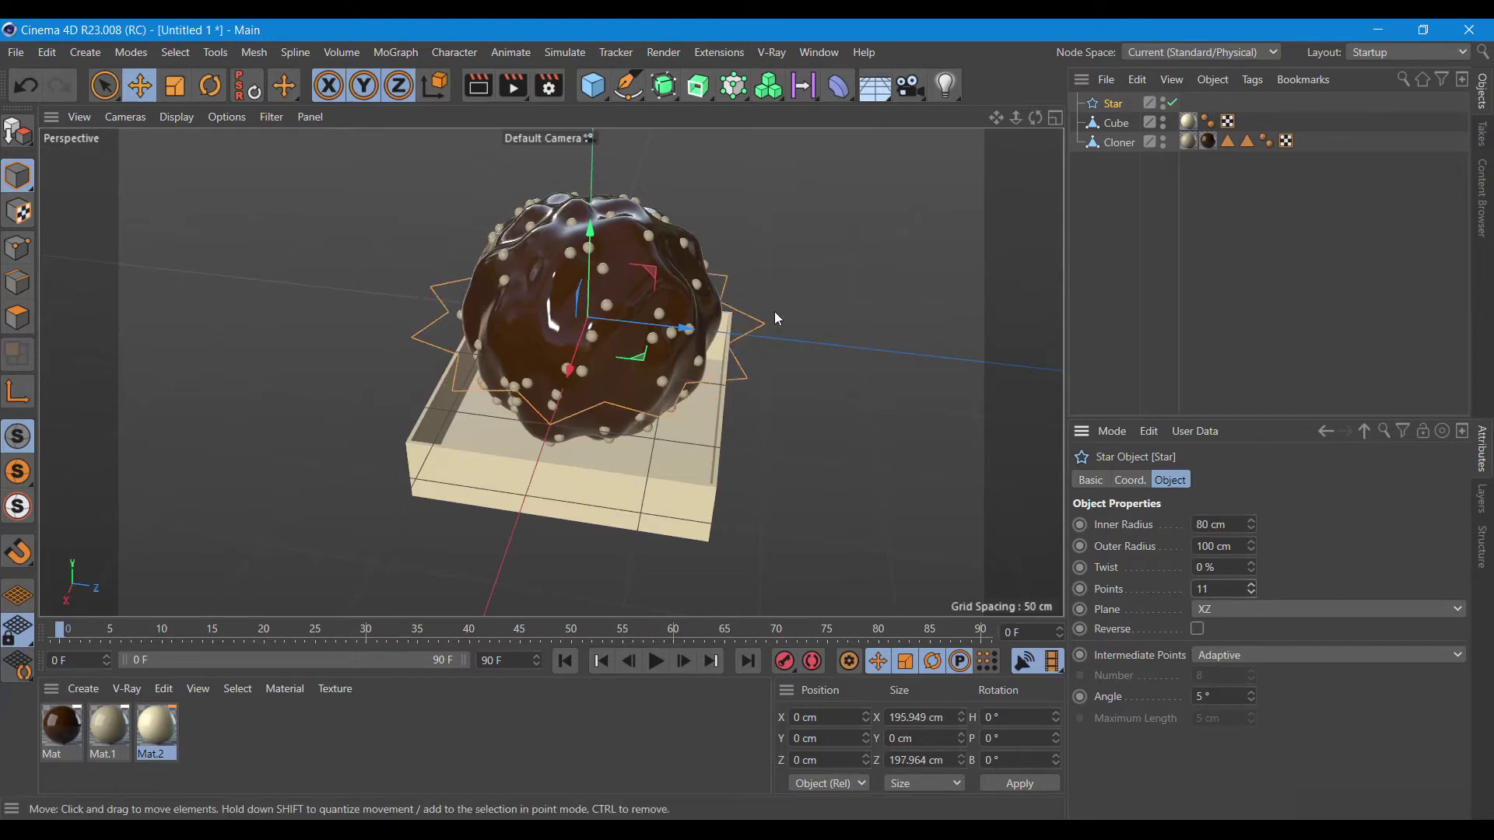
mouse_move(1005, 171)
left_mouse_down("alt")
mouse_move(550, 371)
mouse_move(688, 281)
mouse_move(688, 369)
left_mouse_up("alt")
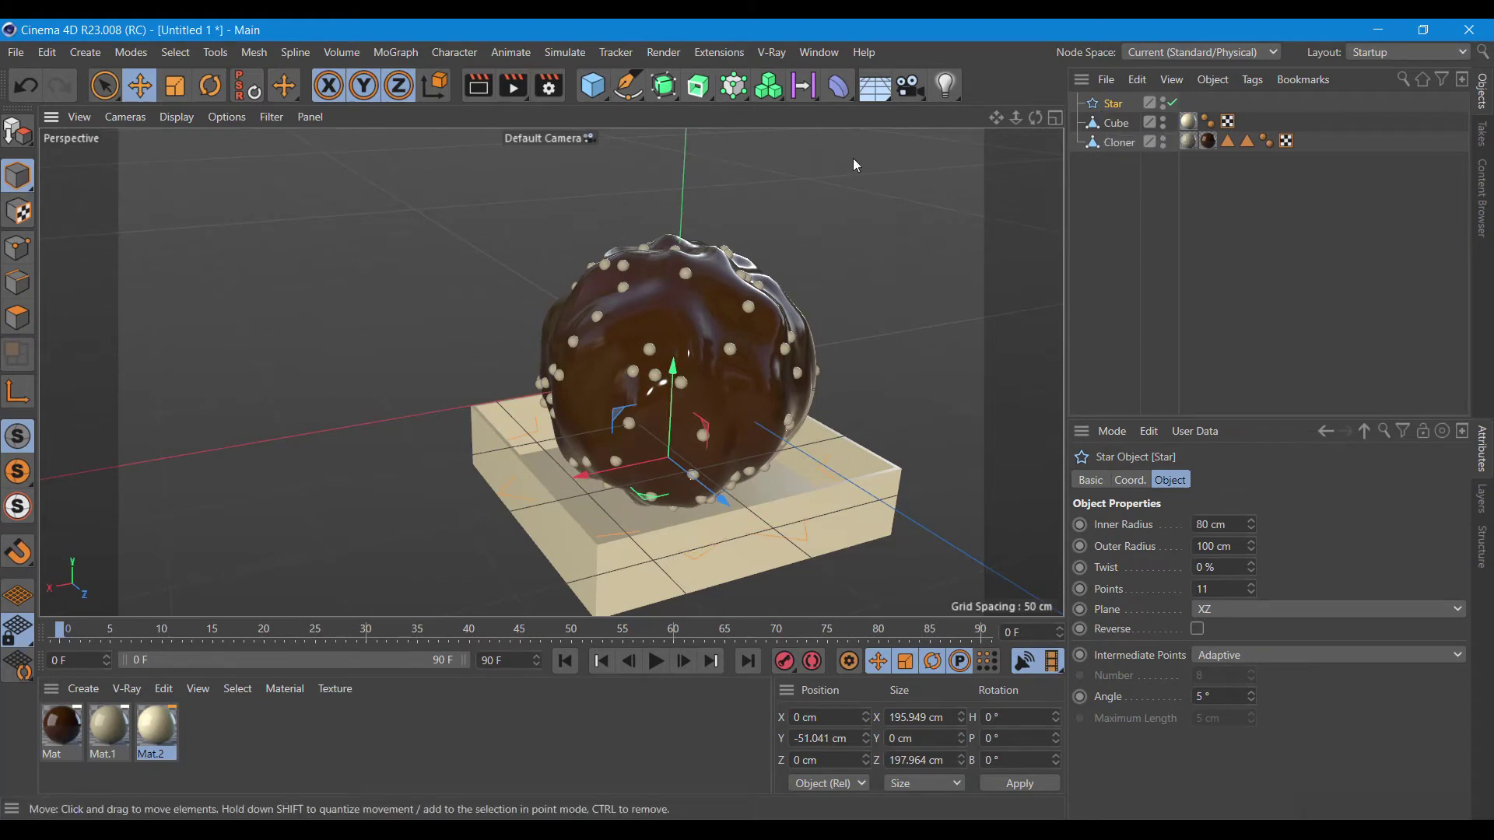
left_click(698, 86)
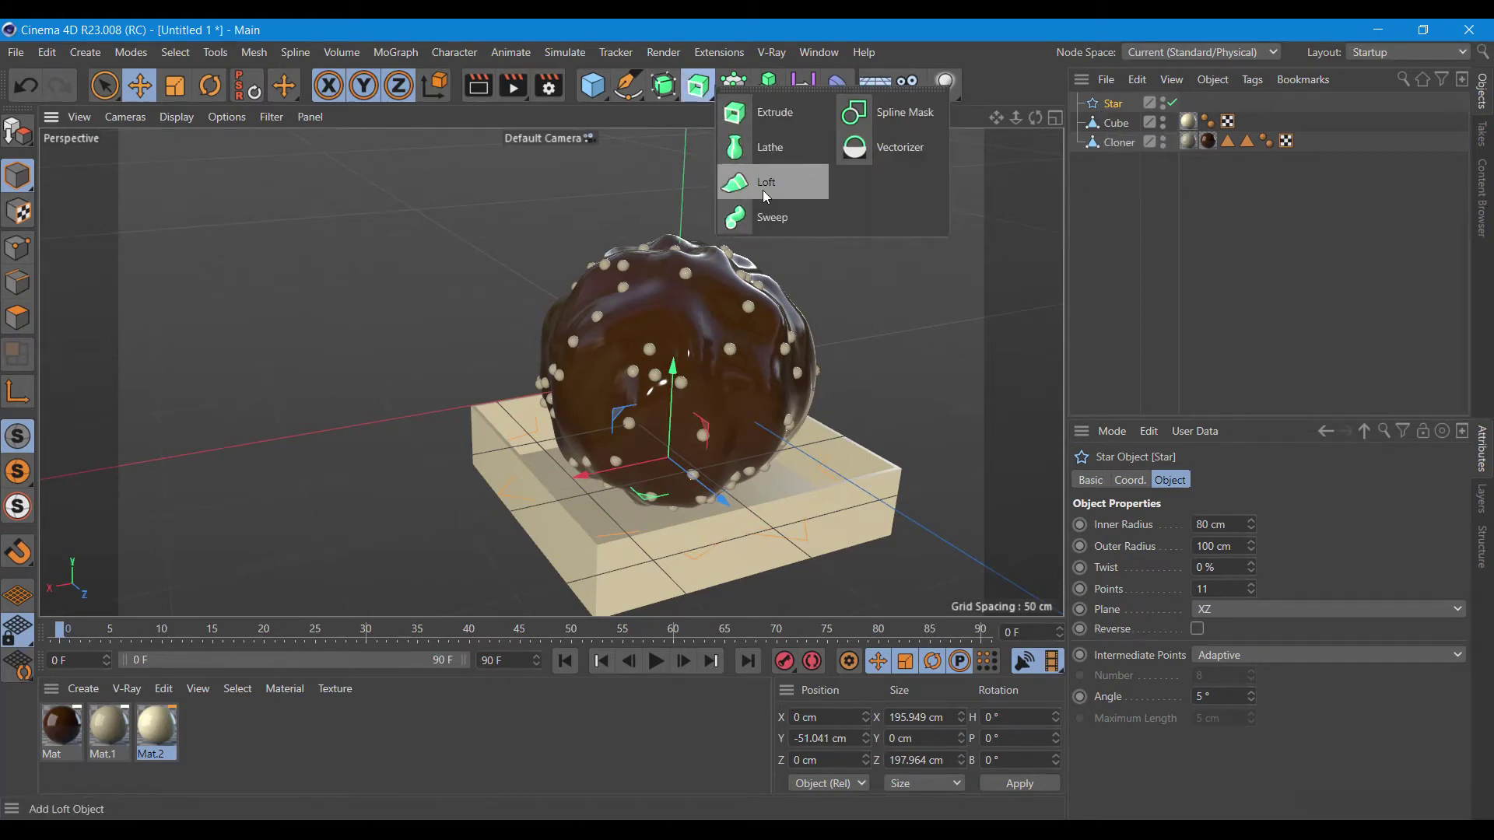
Loft the Star with a raised copy, Star.1, set to 30 points.
left_click(766, 187)
left_click_drag(1113, 123, 1113, 107)
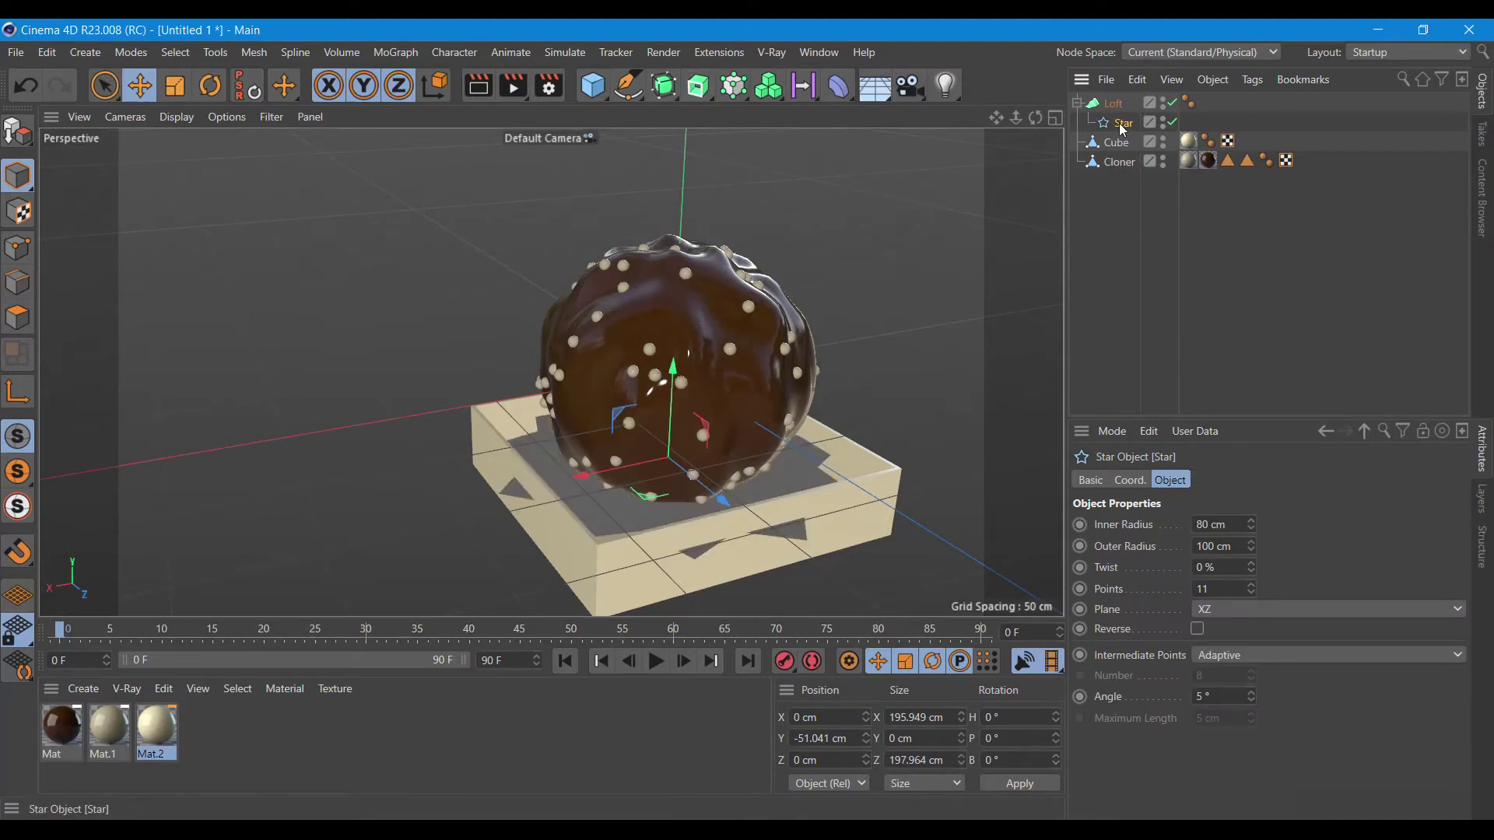
left_click_drag(673, 366, 690, 305, "ctrl")
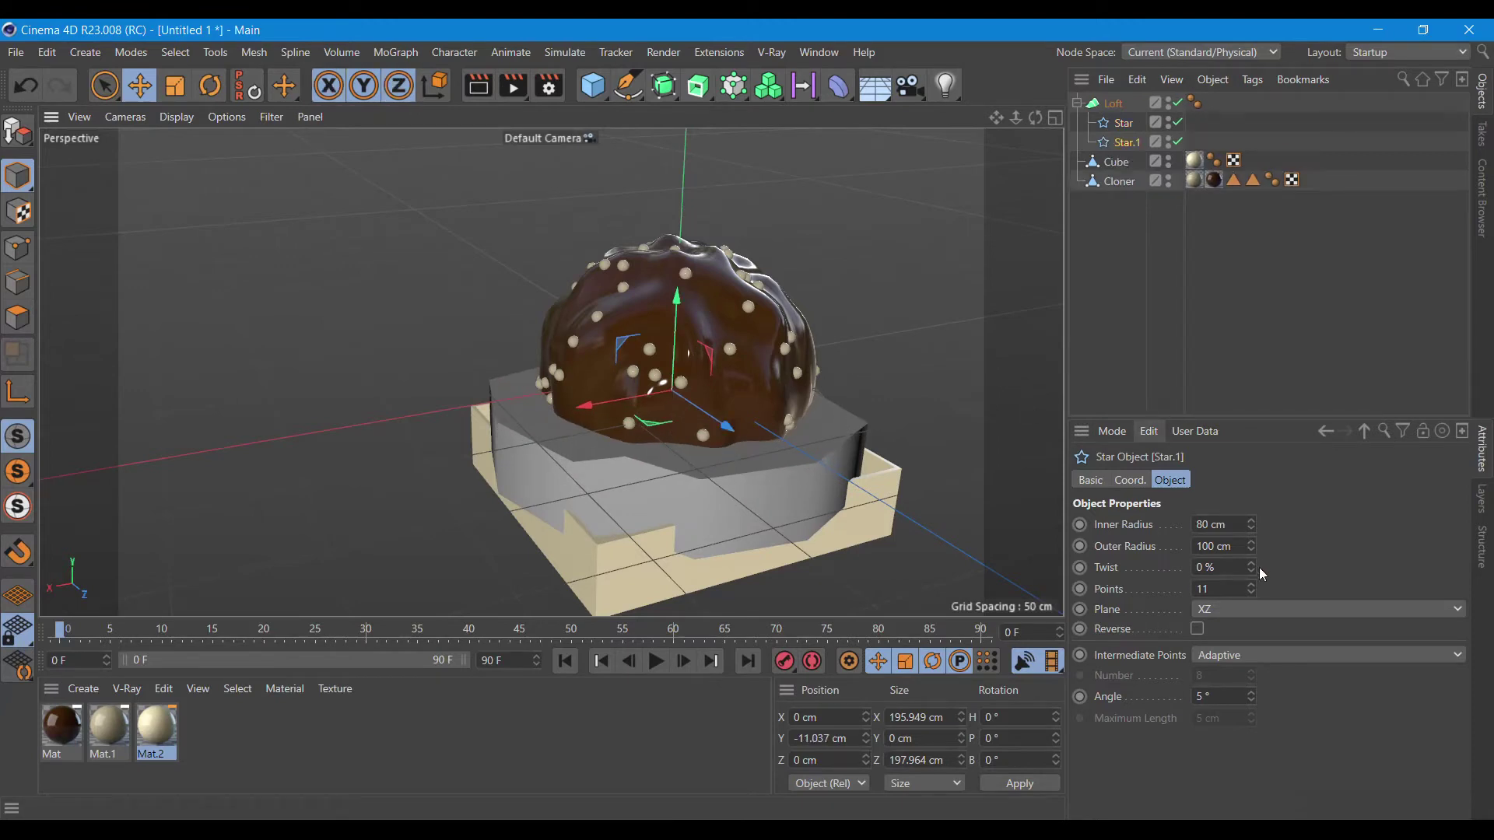
left_click_drag(1251, 589, 1285, 589)
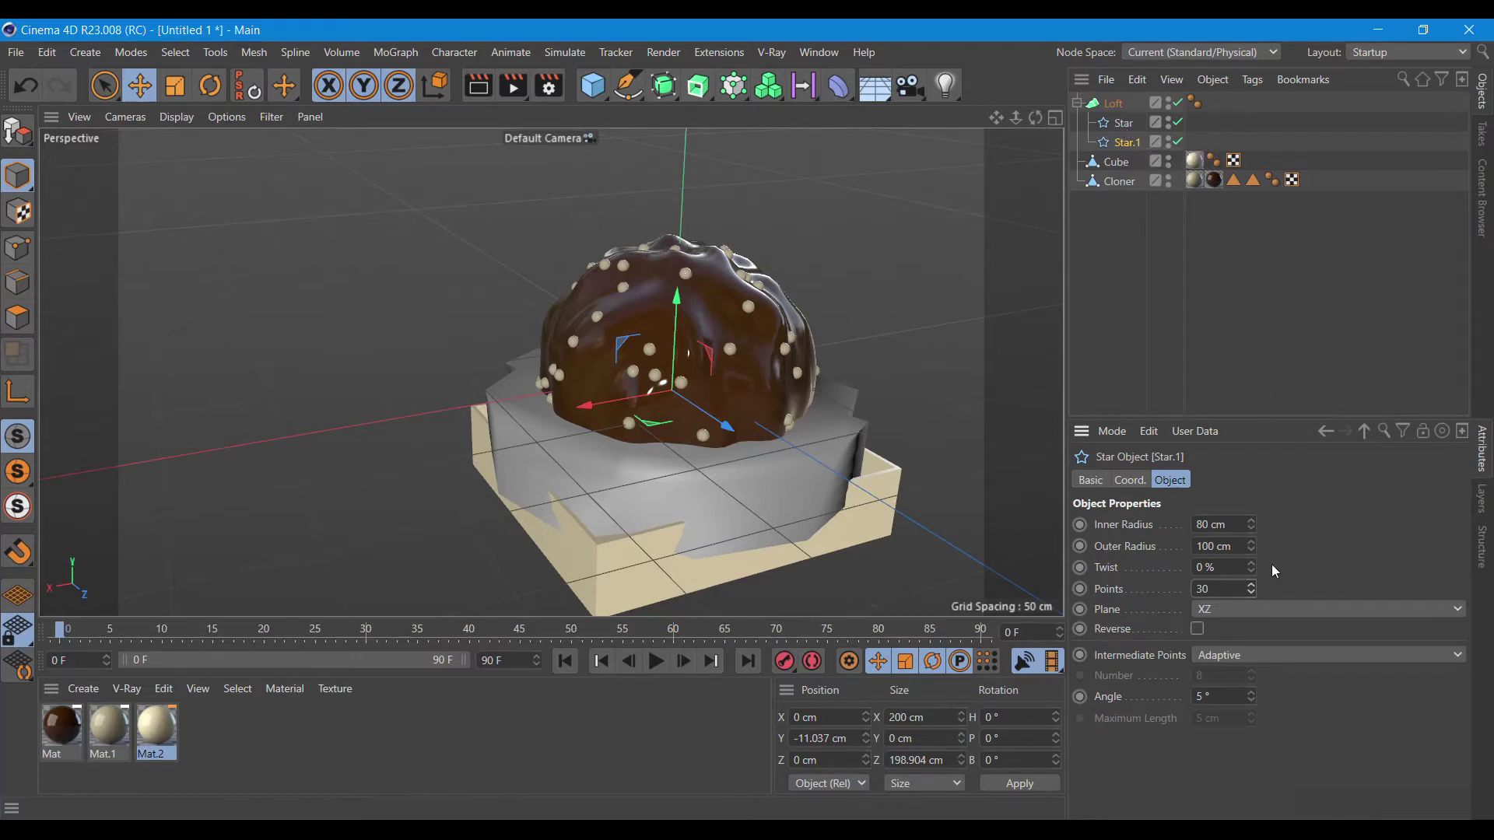
Turn off the Loft's end cap so the cup is open-topped.
left_click(1112, 103)
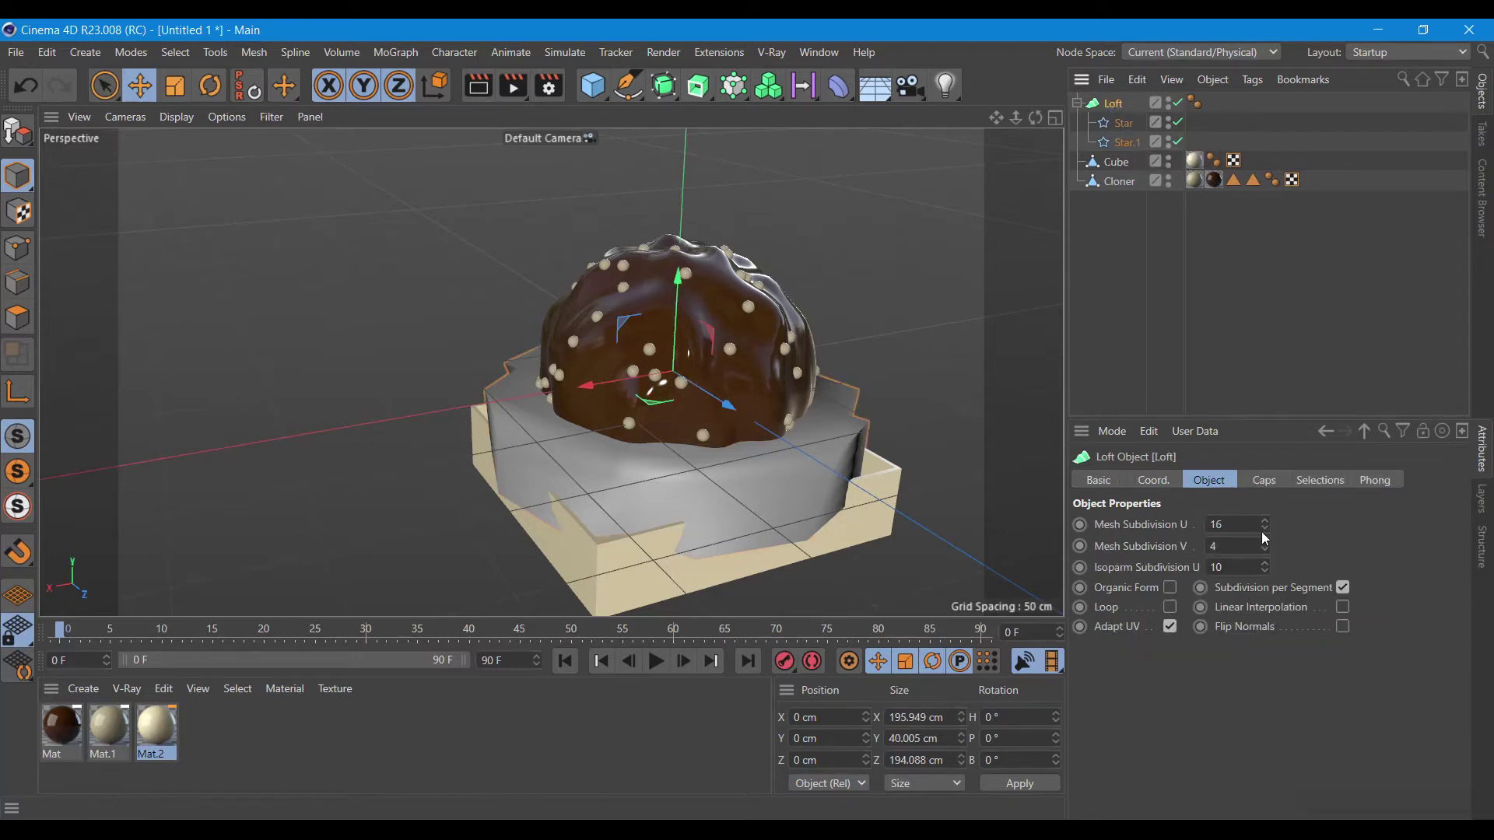
left_click(1262, 482)
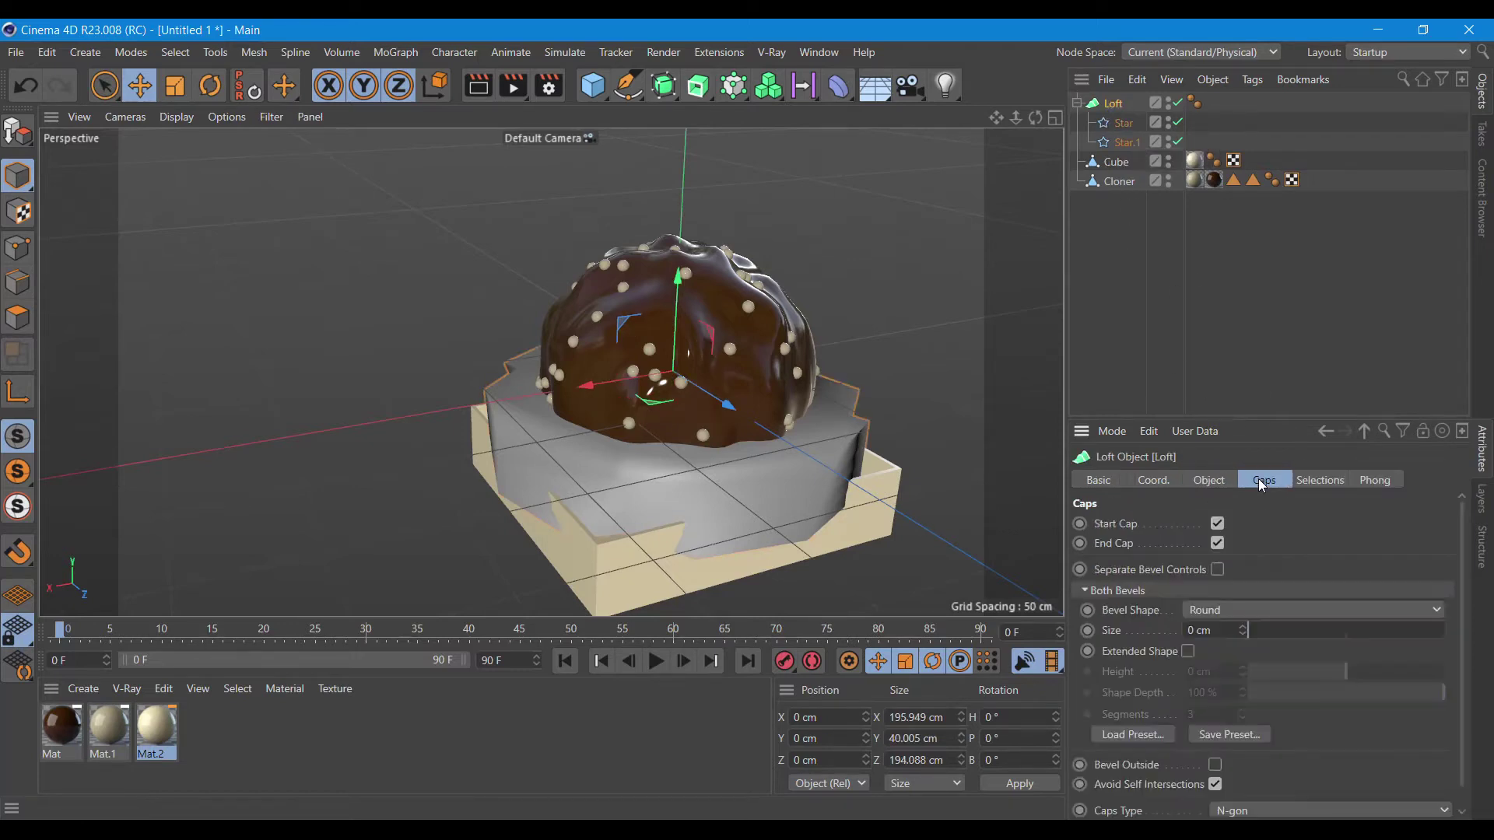
left_click(1218, 544)
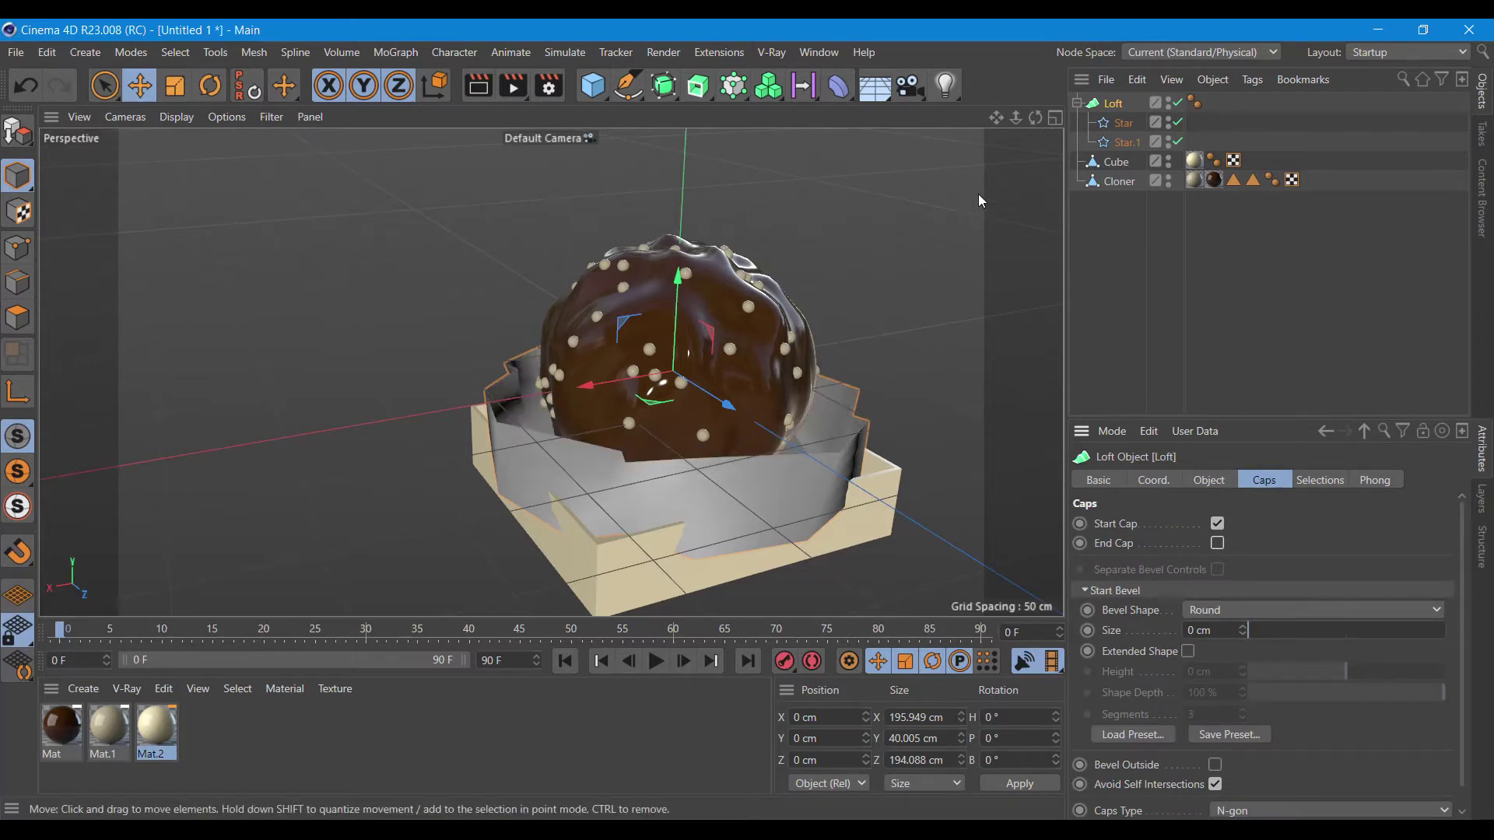
left_click_drag(1035, 117, 932, 355)
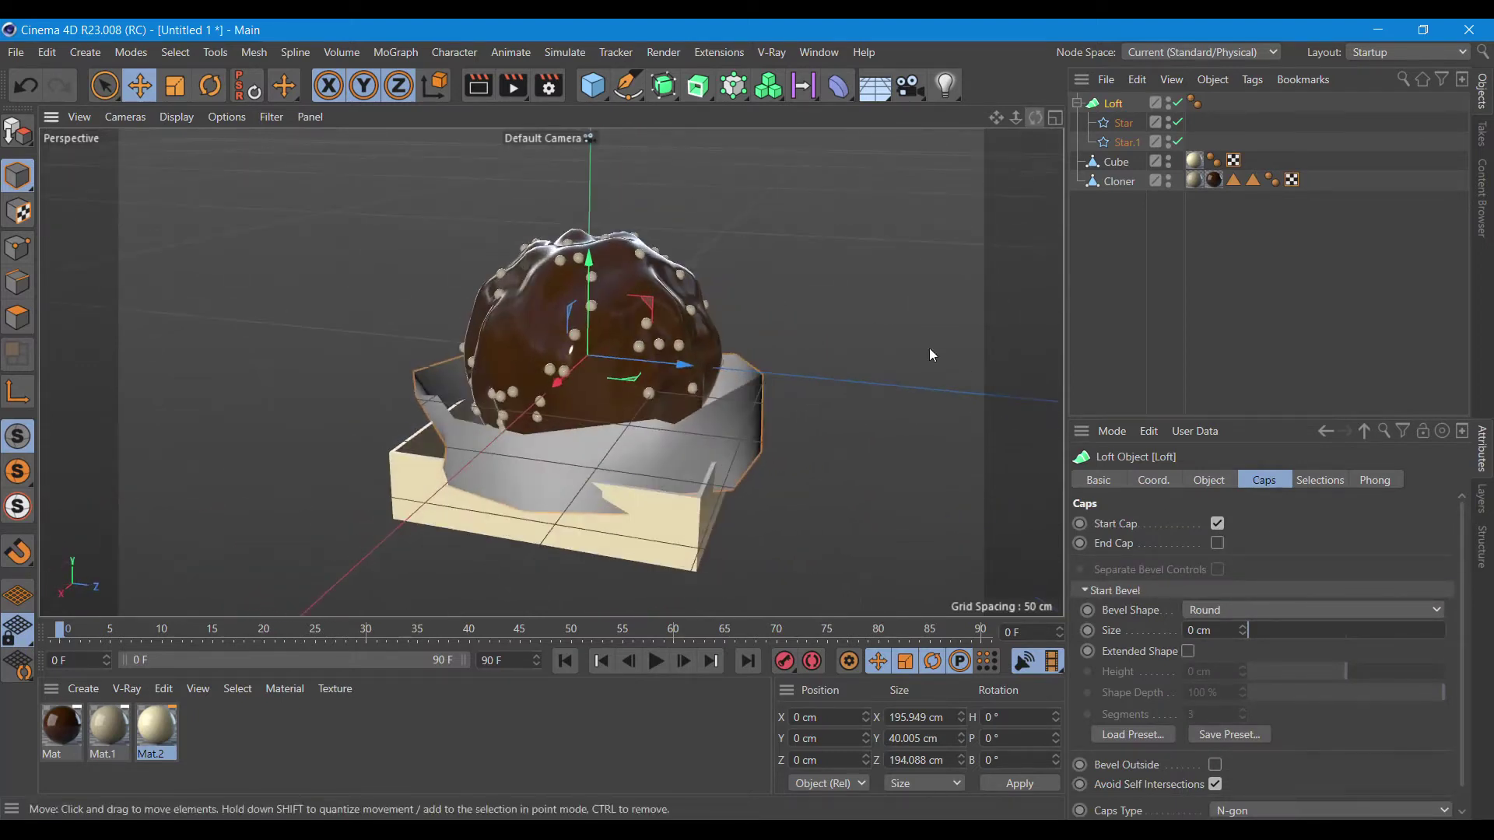
Create Mat.3 as a warm off-white (S 6%, V 95%) and apply it to the Loft.
double_click(190, 727)
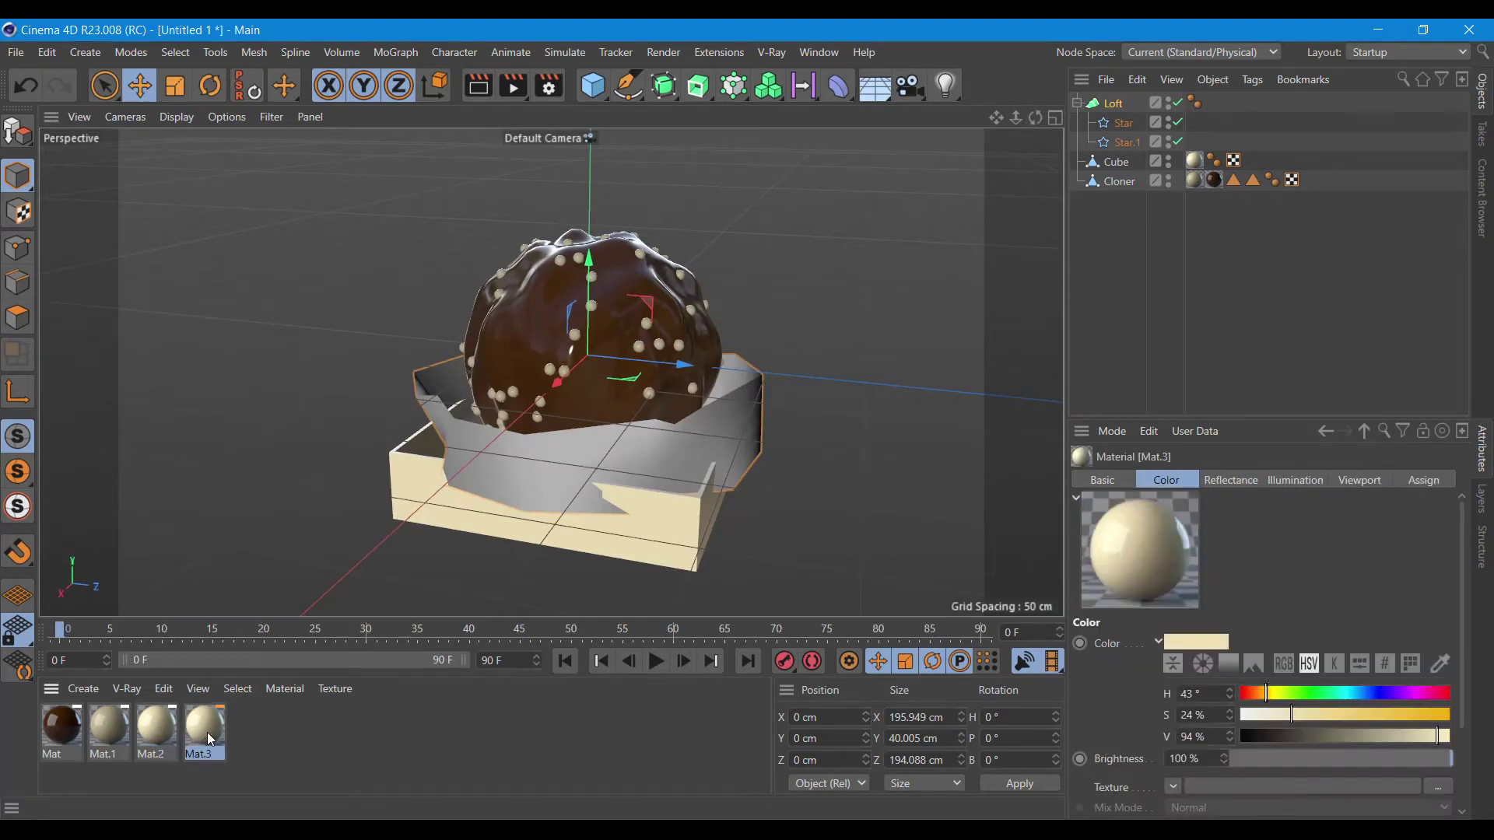
double_click(212, 730)
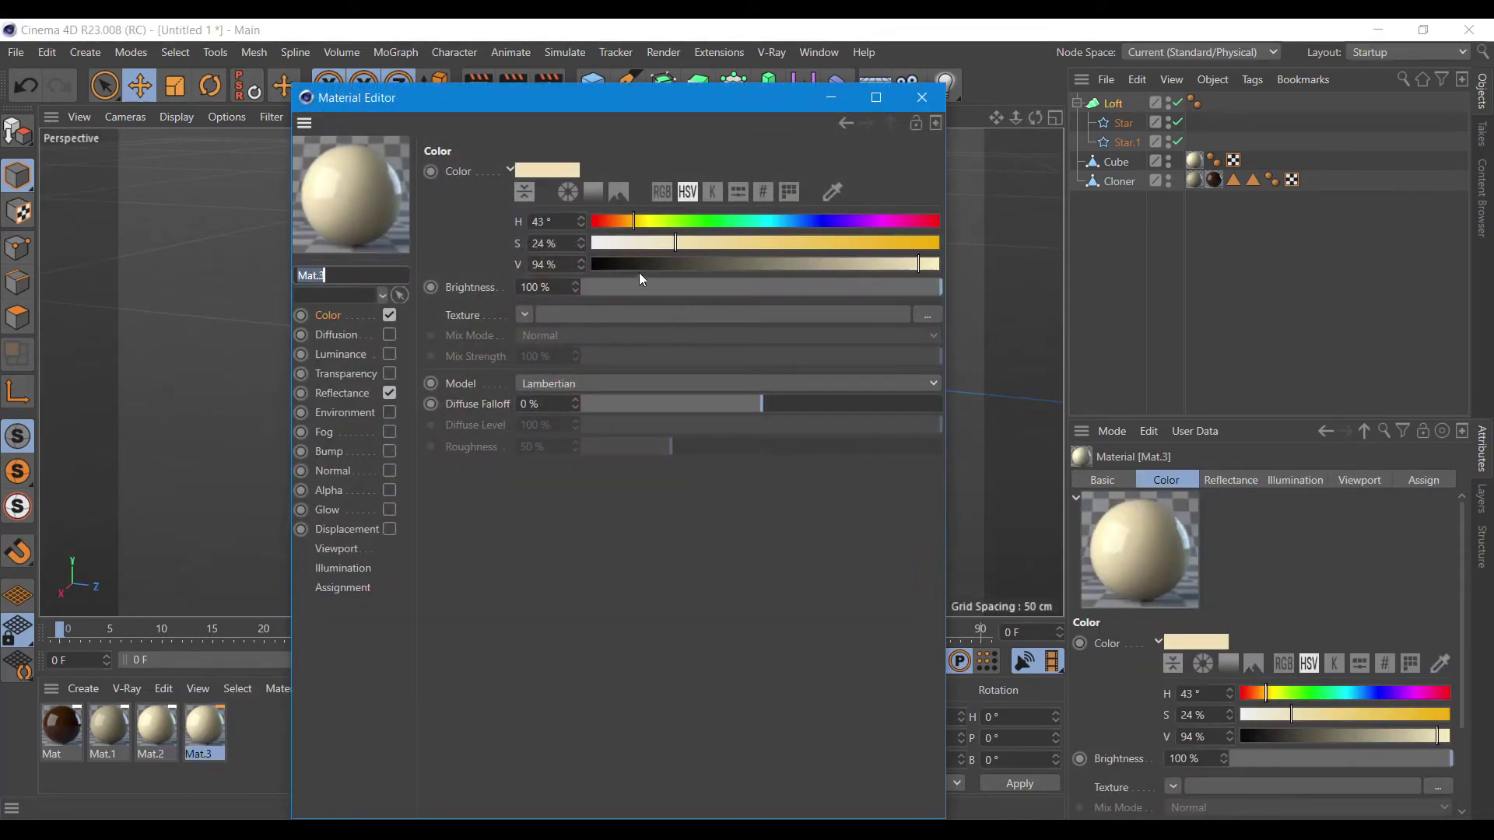
left_click_drag(667, 248, 615, 245)
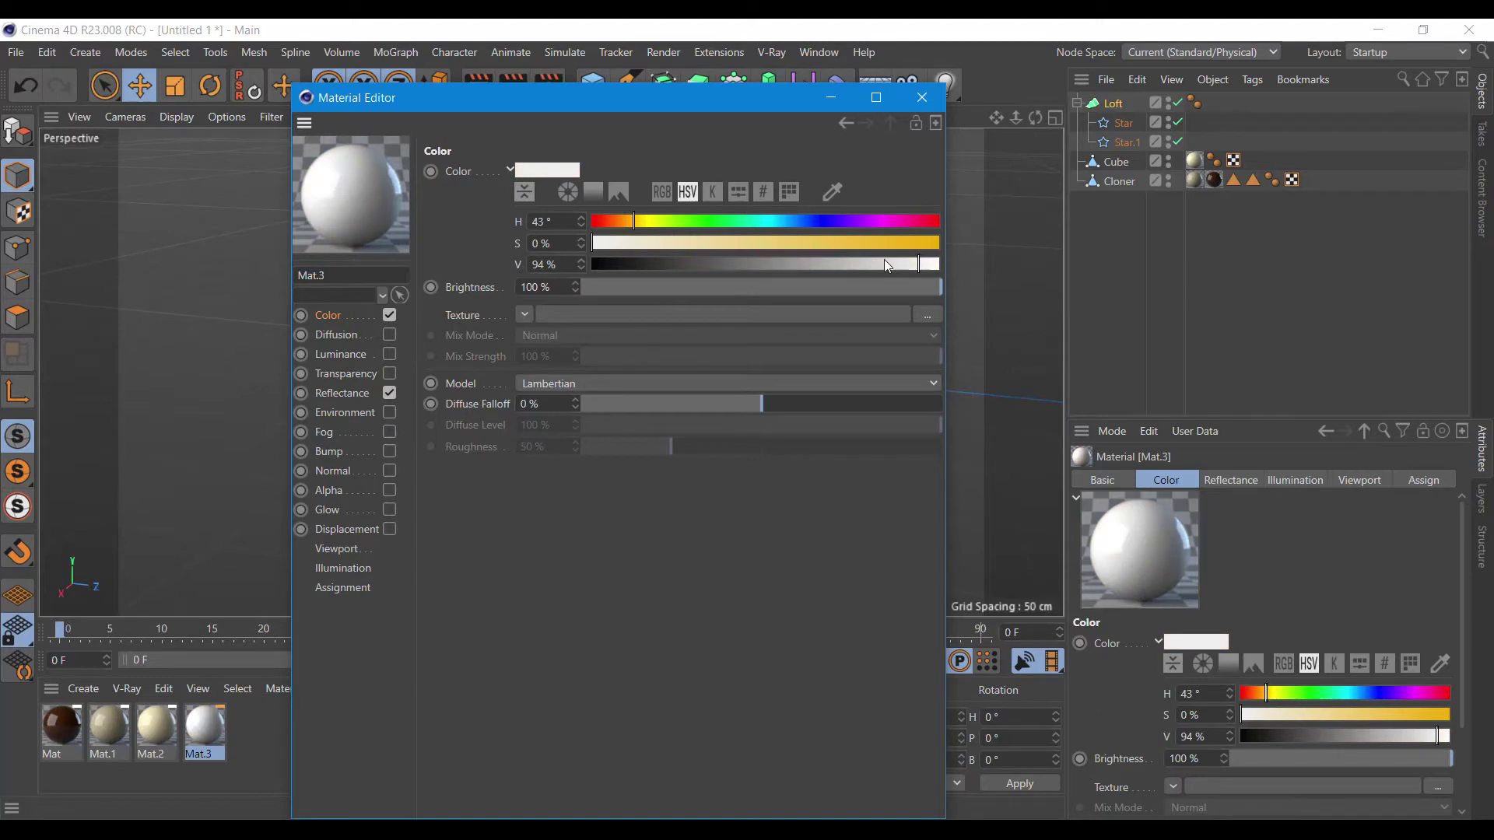
left_click_drag(909, 270, 923, 266)
left_click_drag(589, 243, 613, 244)
left_click(925, 109)
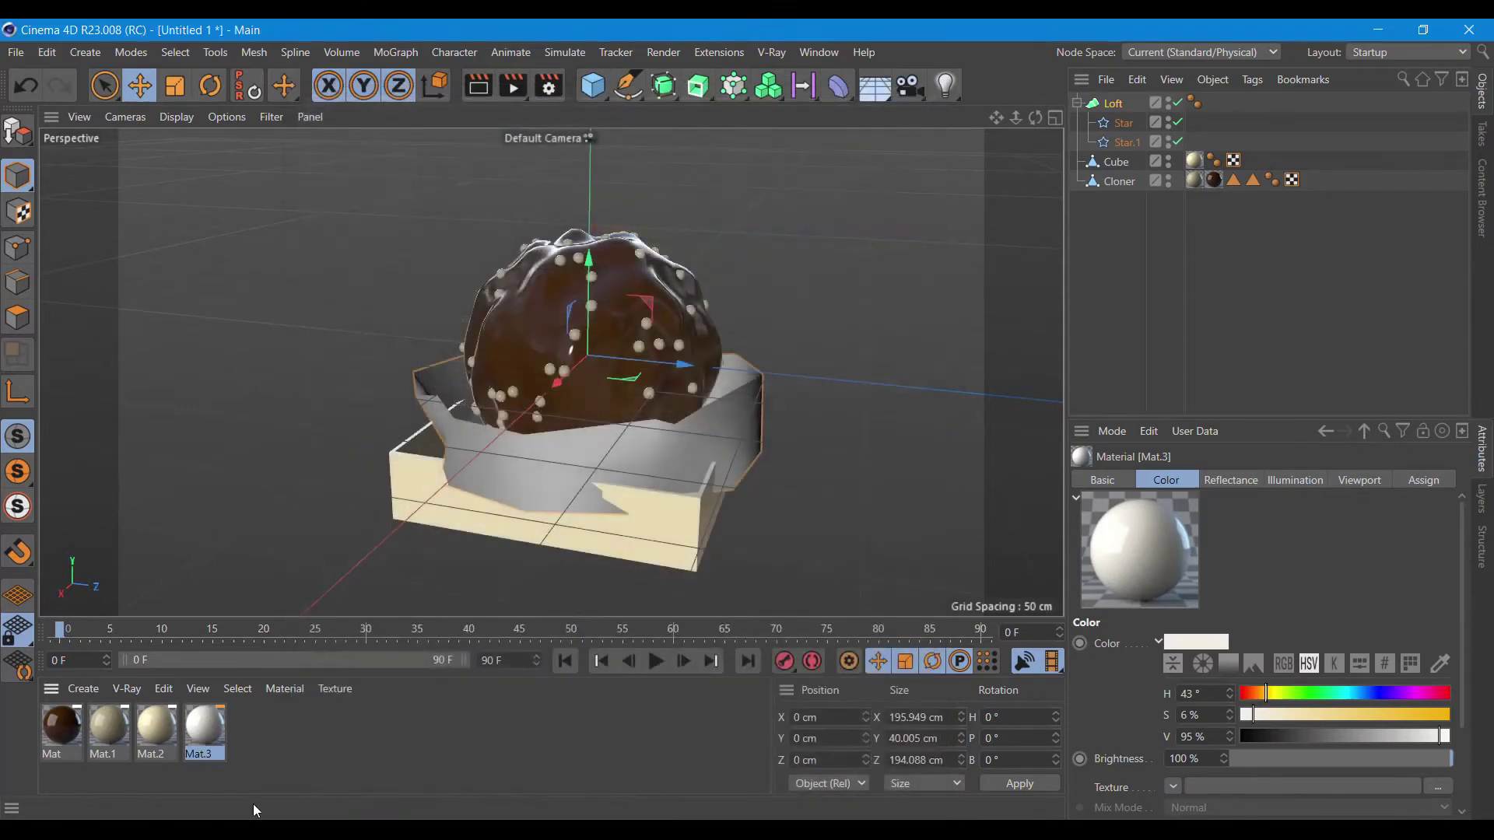
left_click_drag(207, 729, 1115, 106)
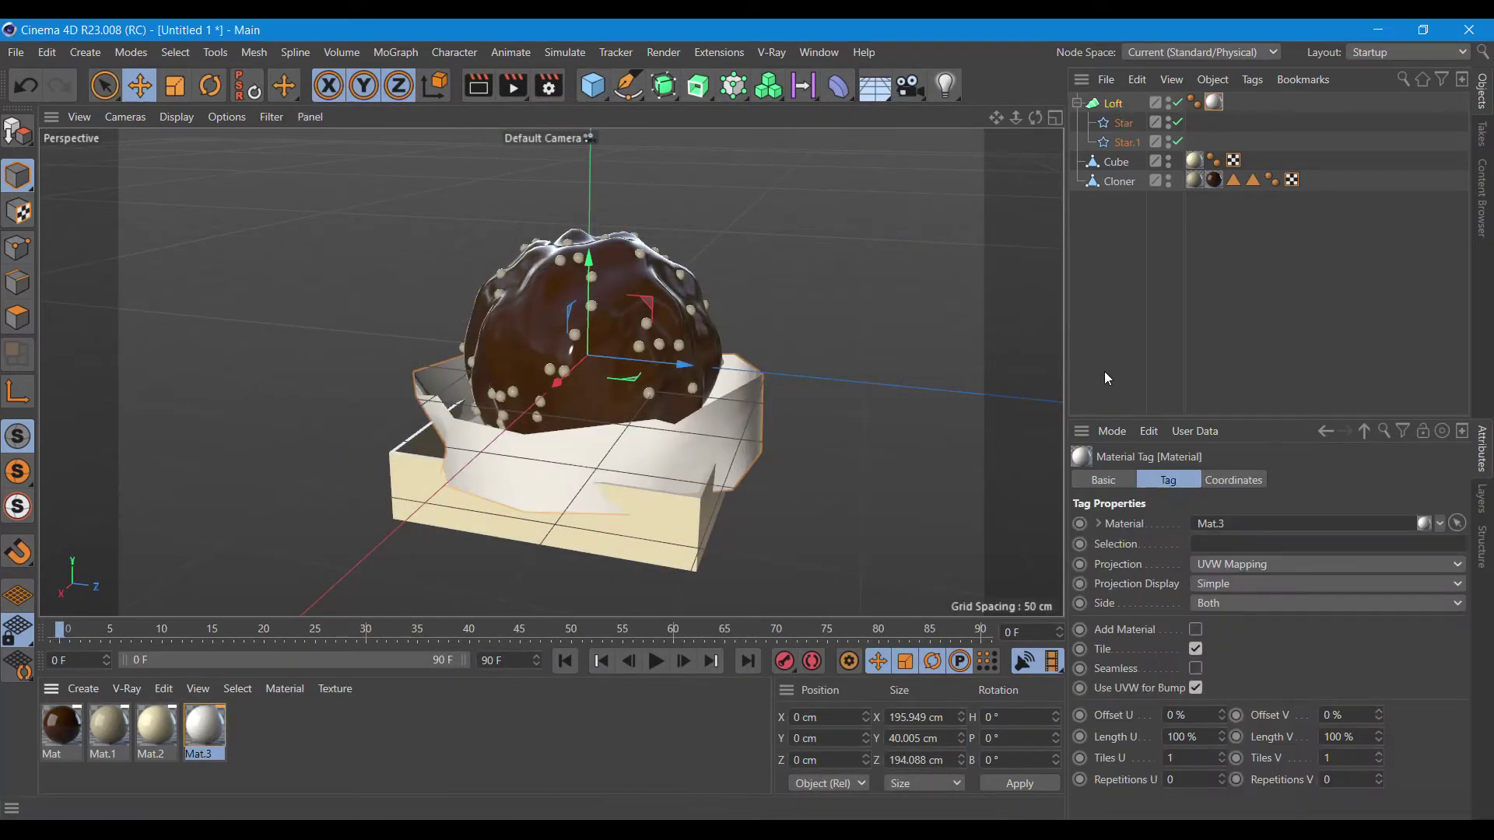
Lower Star.1's outer radius to about 66 cm and set Star's to 84 cm.
left_click(1121, 143)
mouse_move(1250, 549)
left_mouse_down()
mouse_move(1250, 575)
mouse_move(1248, 537)
left_mouse_up()
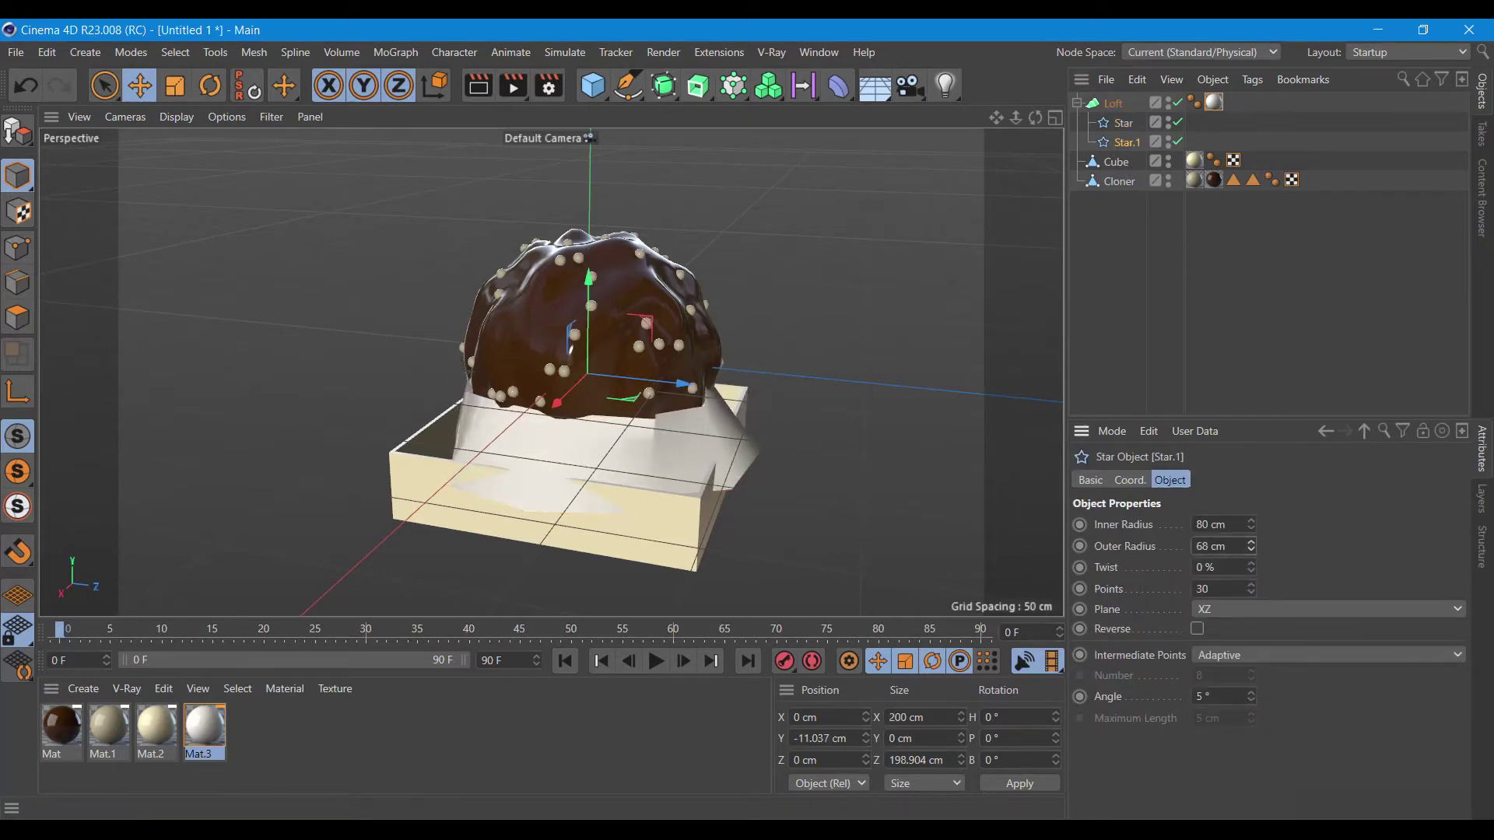
left_click(1123, 123)
mouse_move(1250, 549)
left_mouse_down()
mouse_move(1251, 562)
mouse_move(1250, 545)
left_mouse_up()
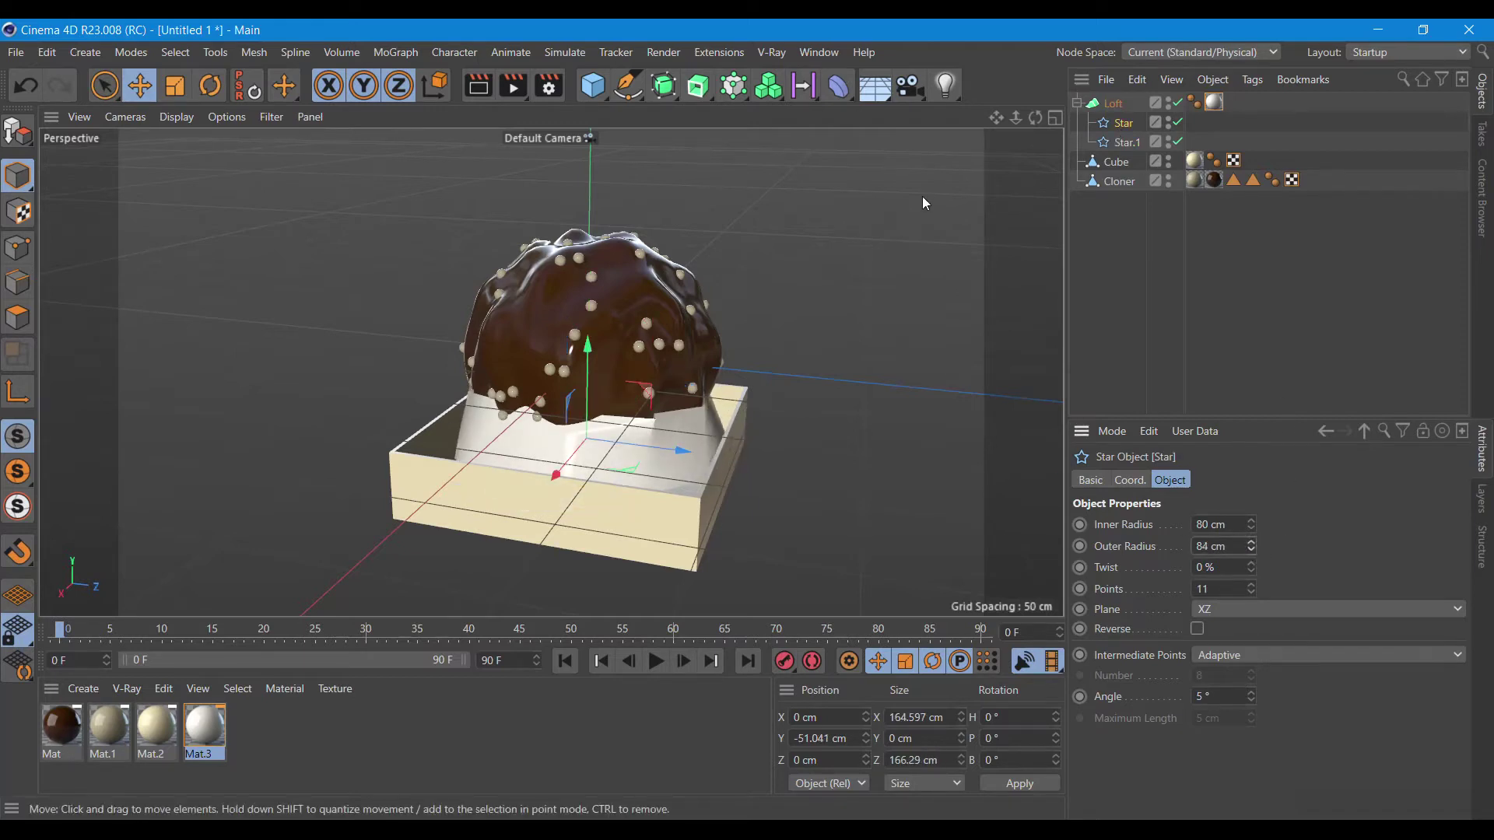
mouse_move(1036, 118)
left_mouse_down()
mouse_move(1073, 120)
mouse_move(964, 174)
left_mouse_up()
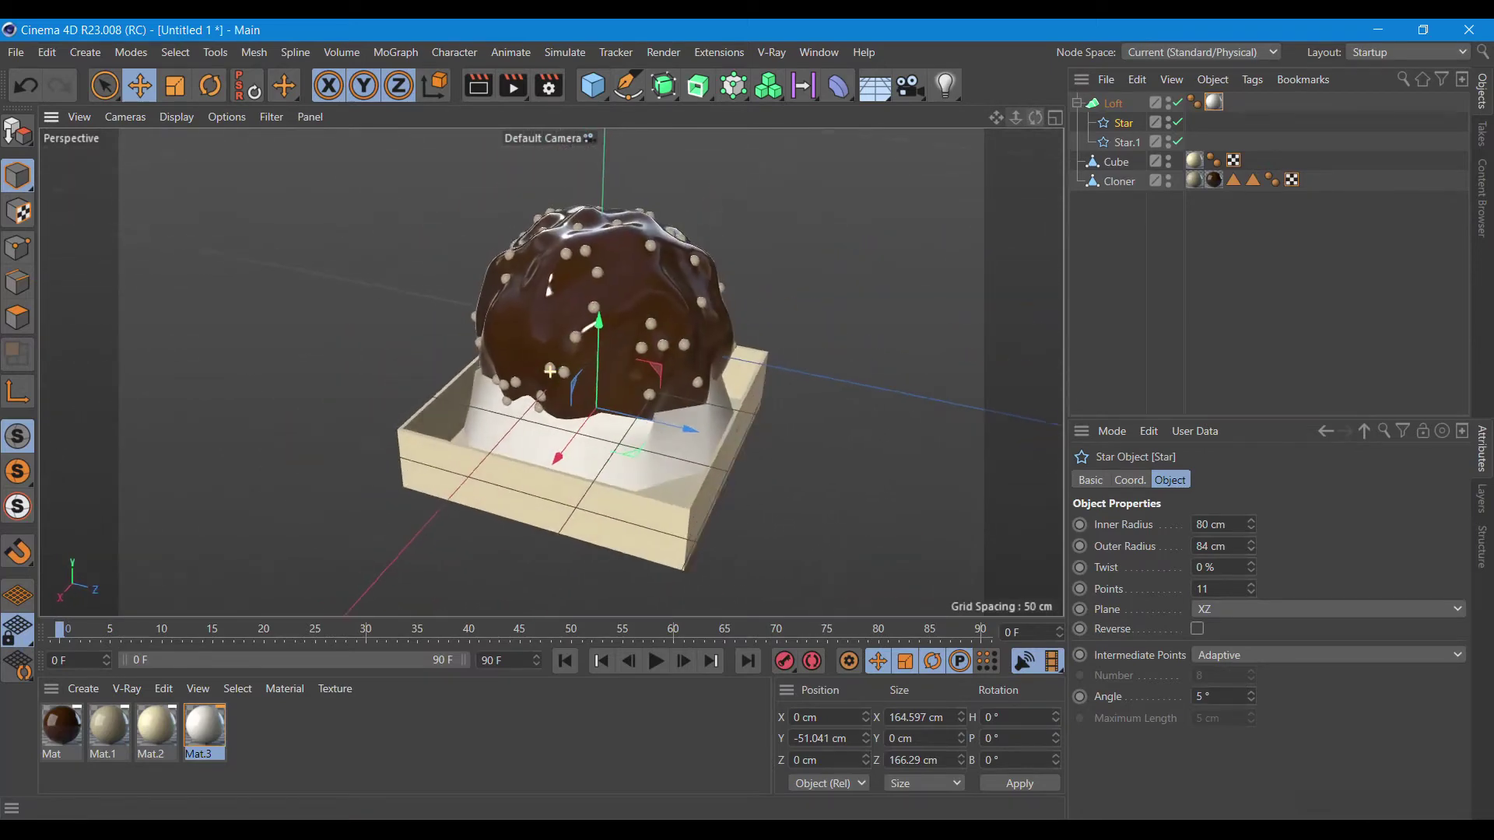
left_click_drag(663, 86, 767, 111)
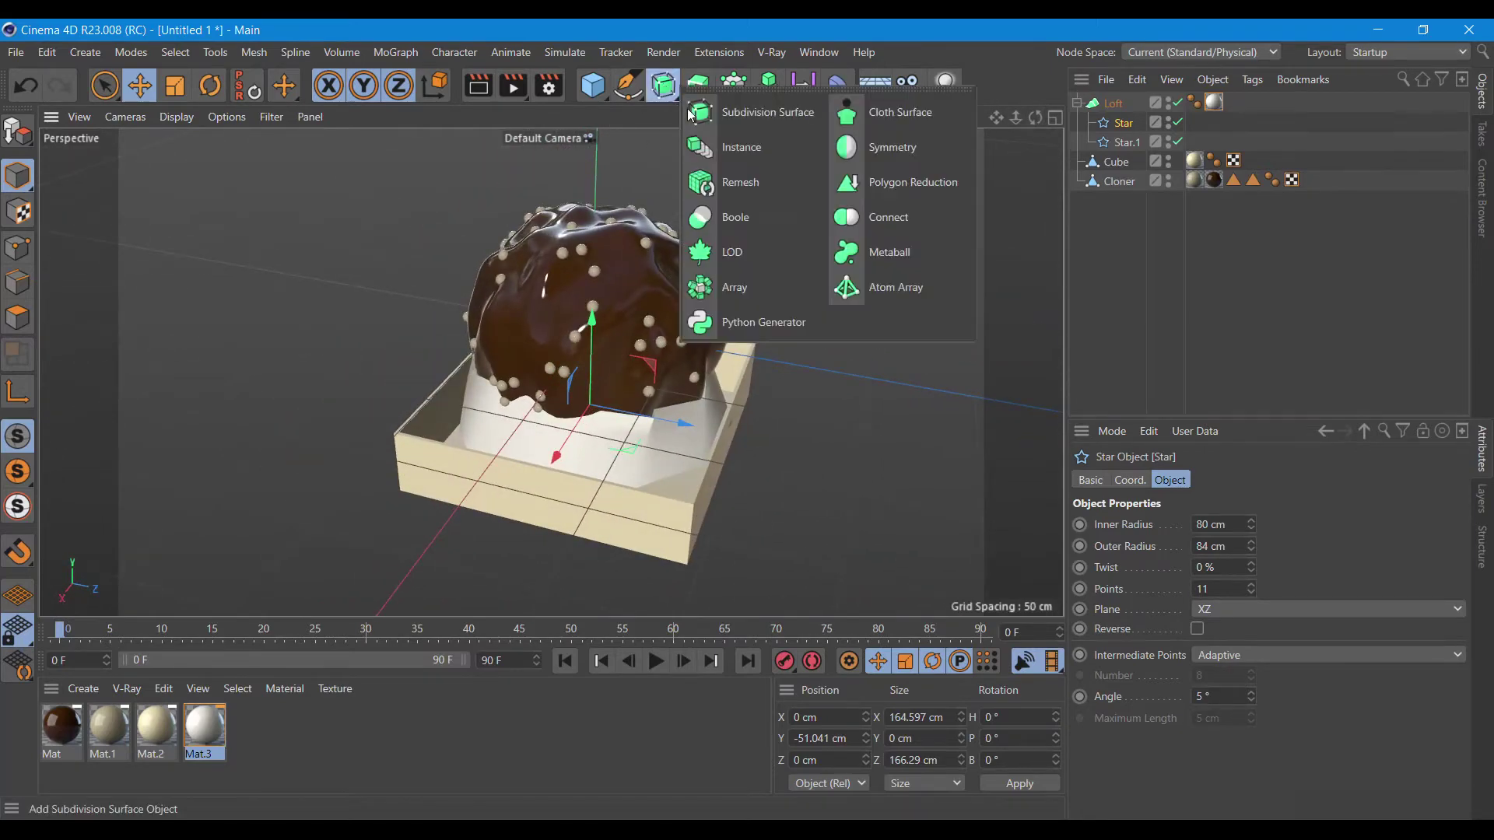
Put the Loft under the Subdivision Surface and widen the Star's inner radius.
left_click_drag(1113, 123, 1119, 102)
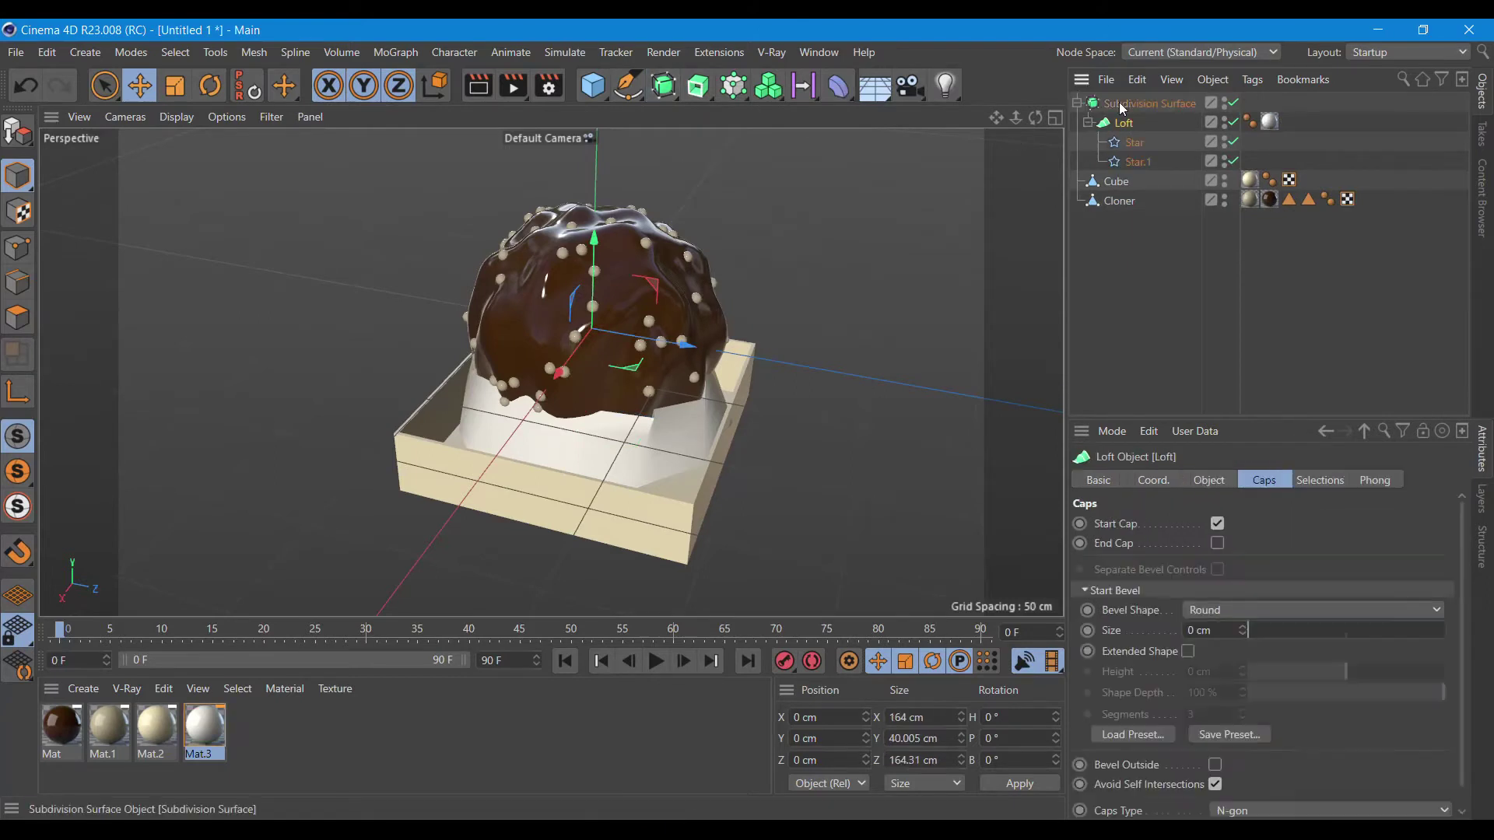
left_click(478, 86)
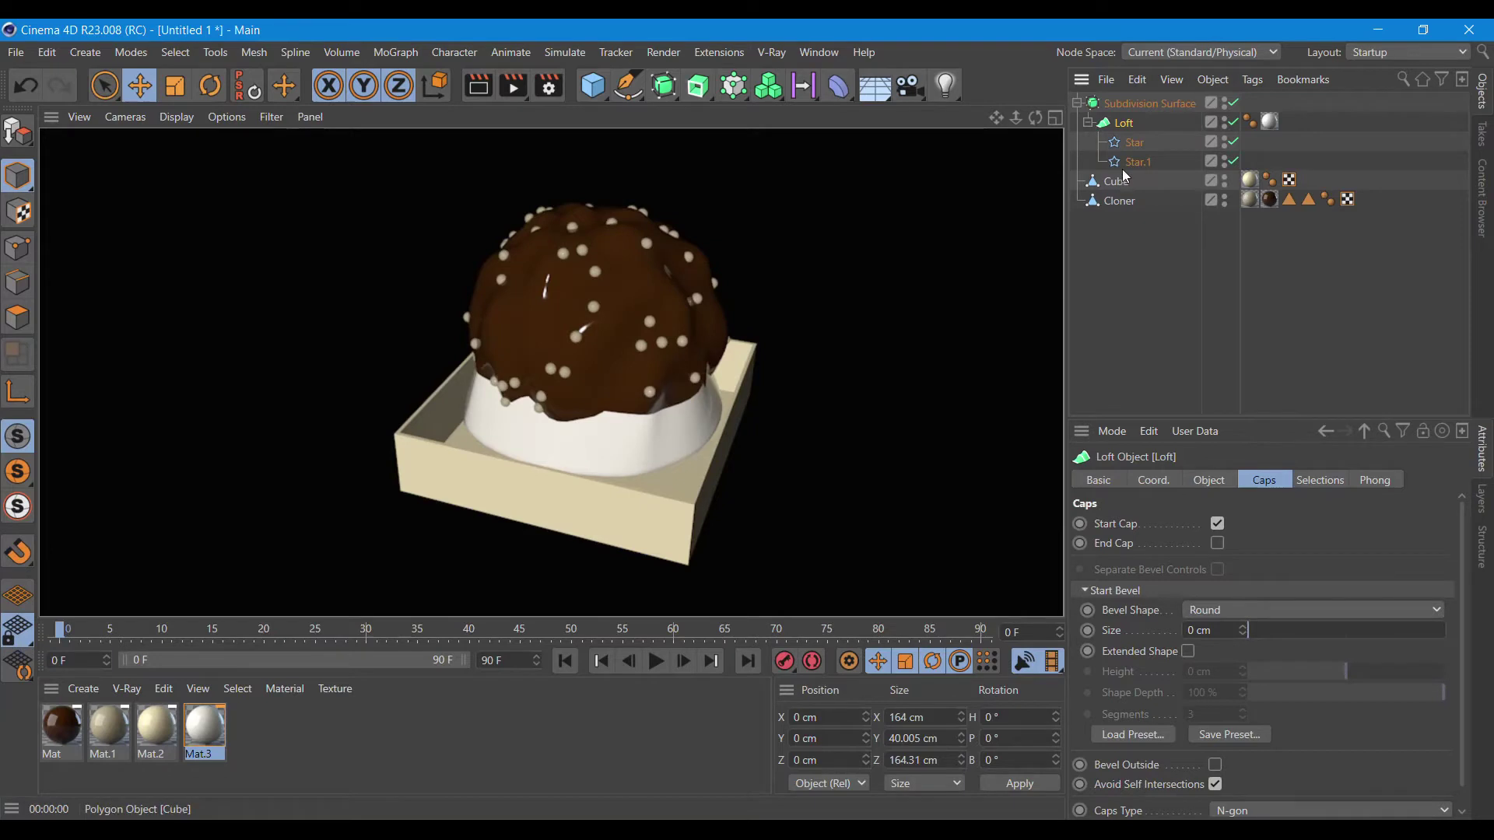
left_click(1133, 142)
mouse_move(1249, 532)
left_mouse_down()
mouse_move(1249, 498)
mouse_move(1250, 545)
left_mouse_up()
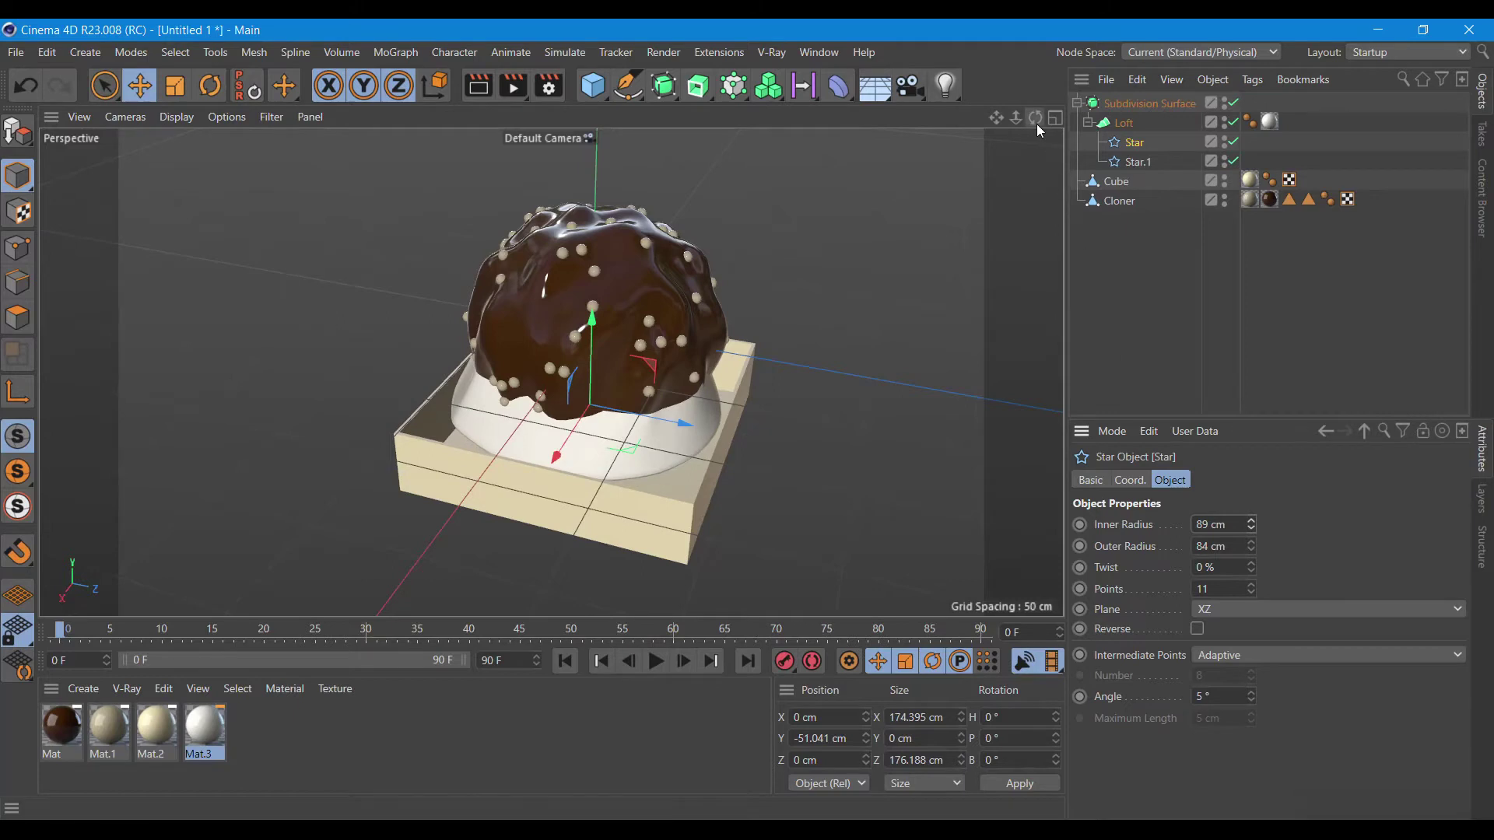
left_click_drag(1037, 124, 1276, 529)
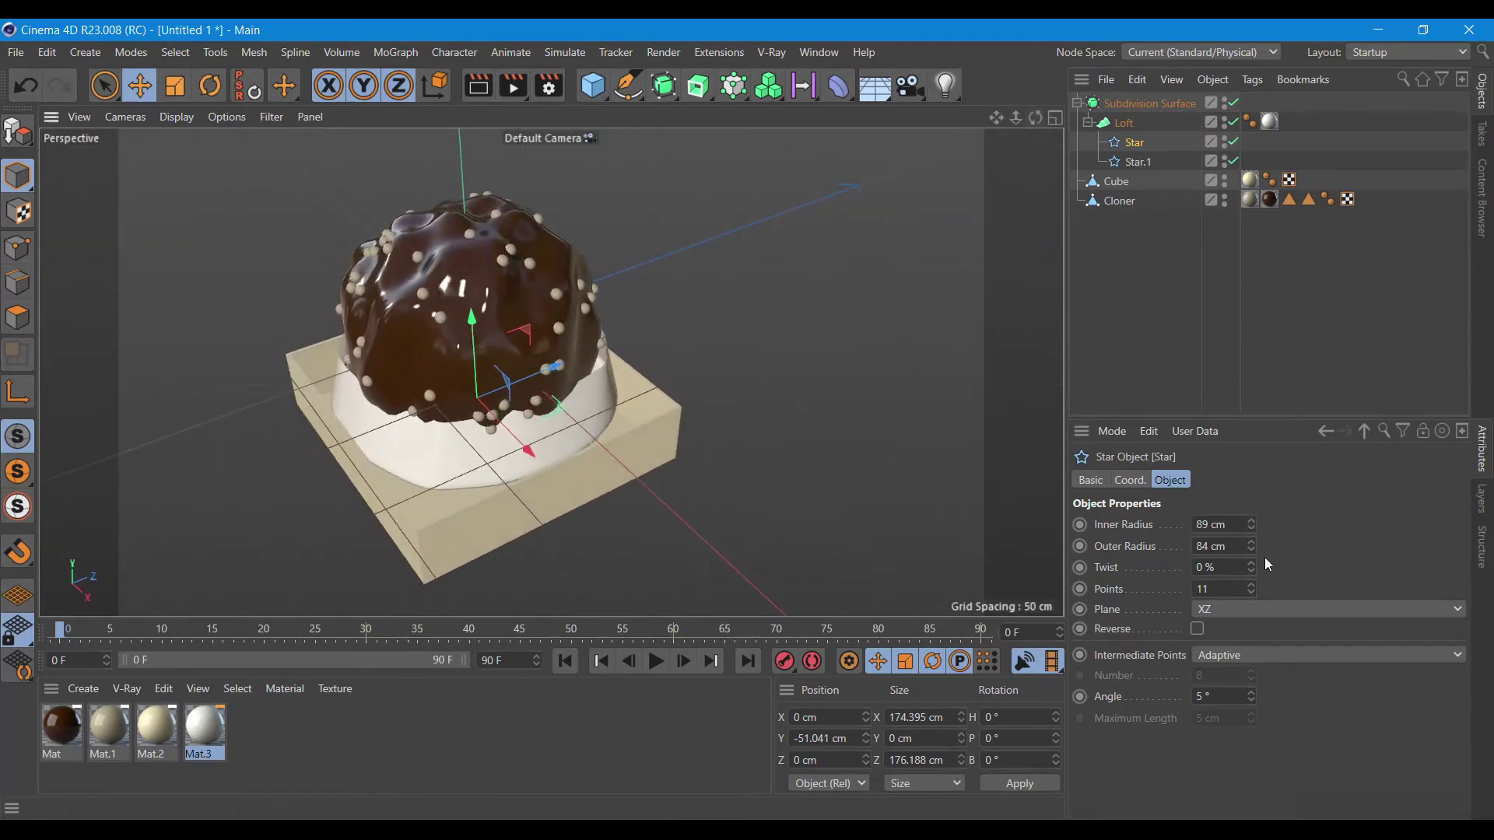
Add points to Star and twist both profiles, Star.1 to 95%.
left_click(1252, 586)
left_click(1251, 586)
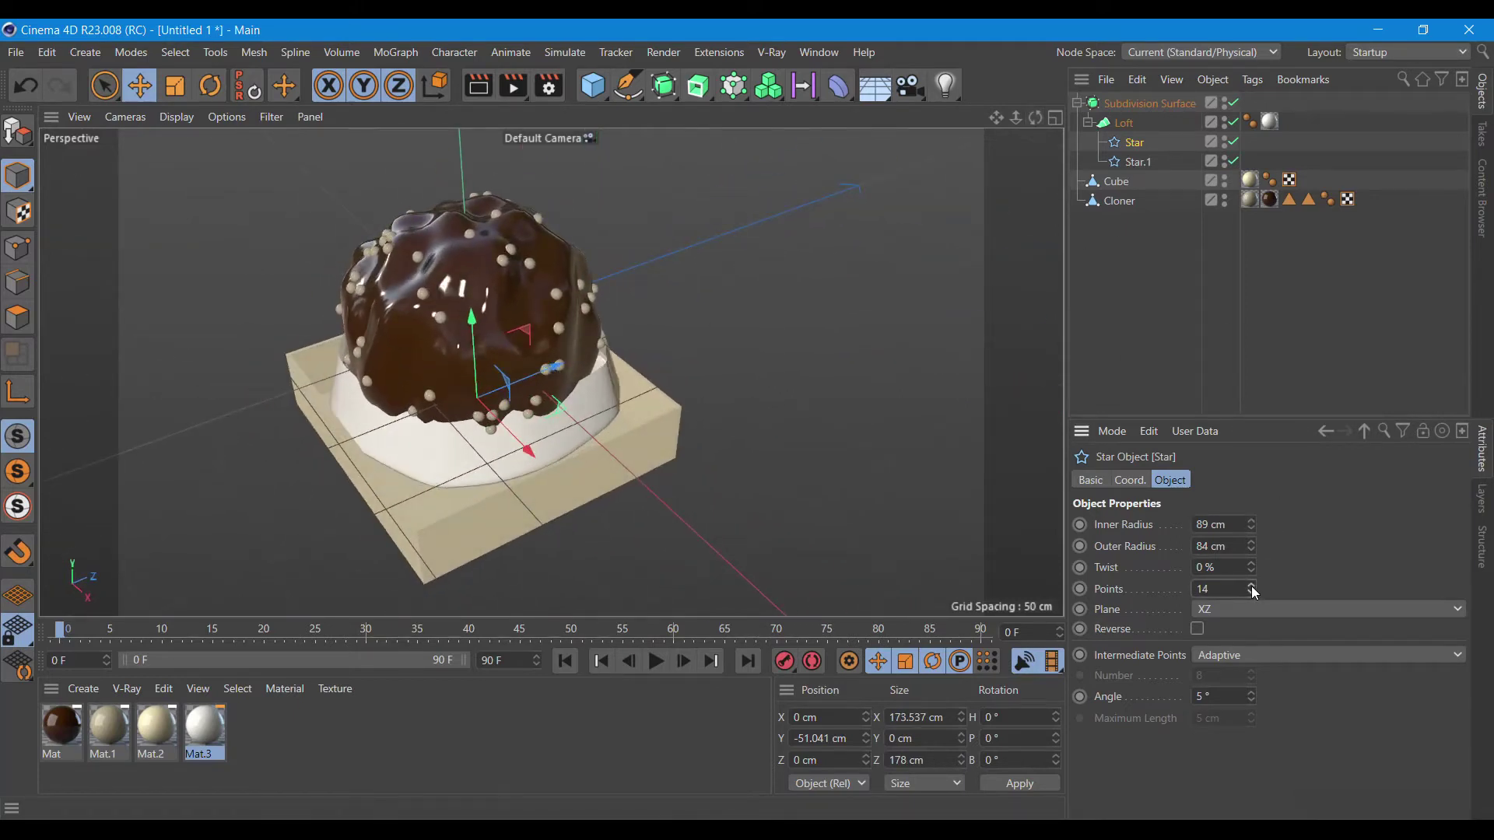
mouse_move(1251, 567)
left_mouse_down()
mouse_move(1251, 545)
mouse_move(1252, 585)
left_mouse_up()
left_click(1138, 162)
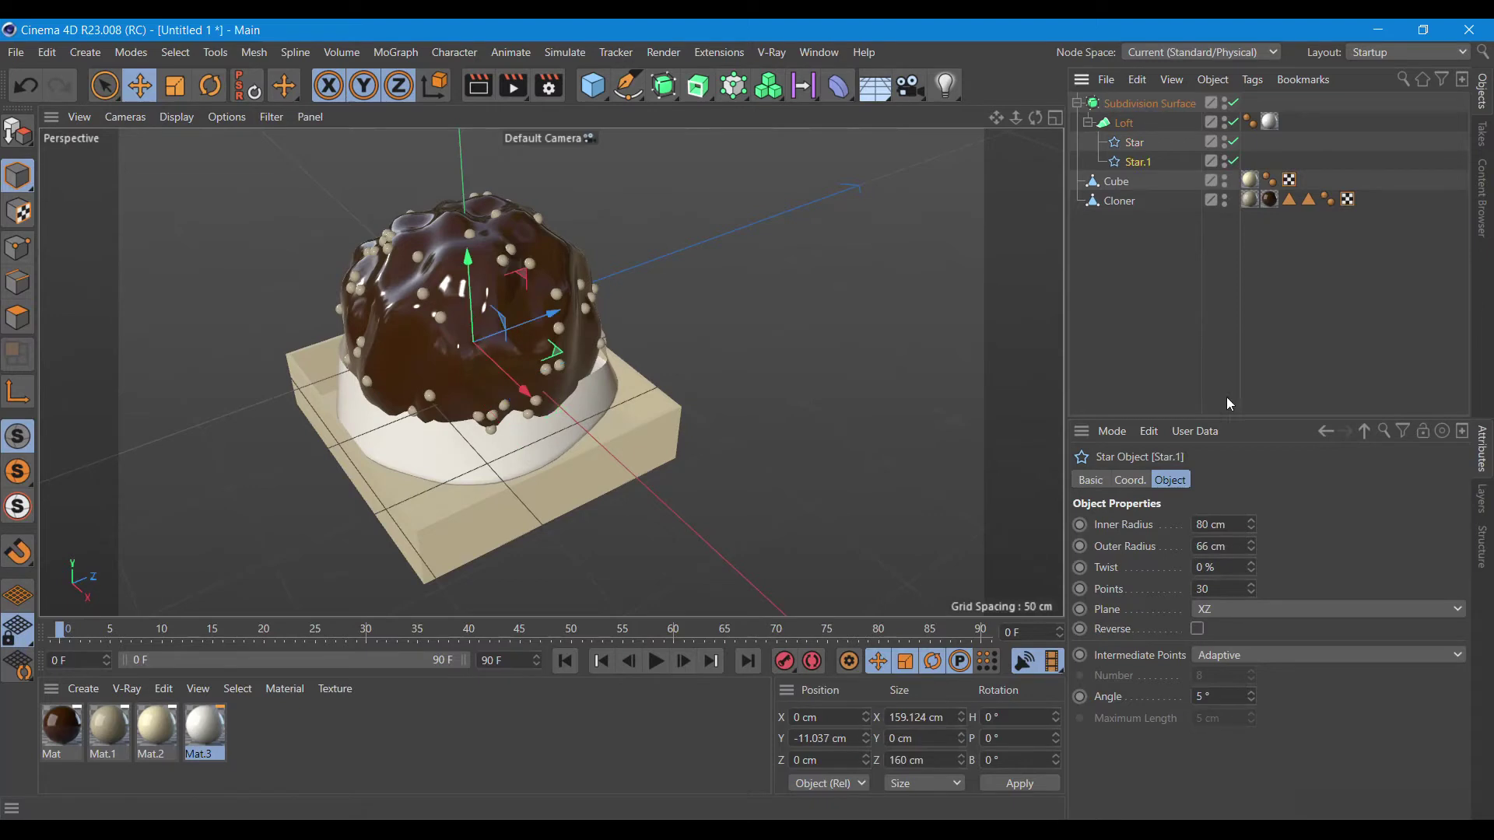
left_click_drag(1252, 567, 1251, 543)
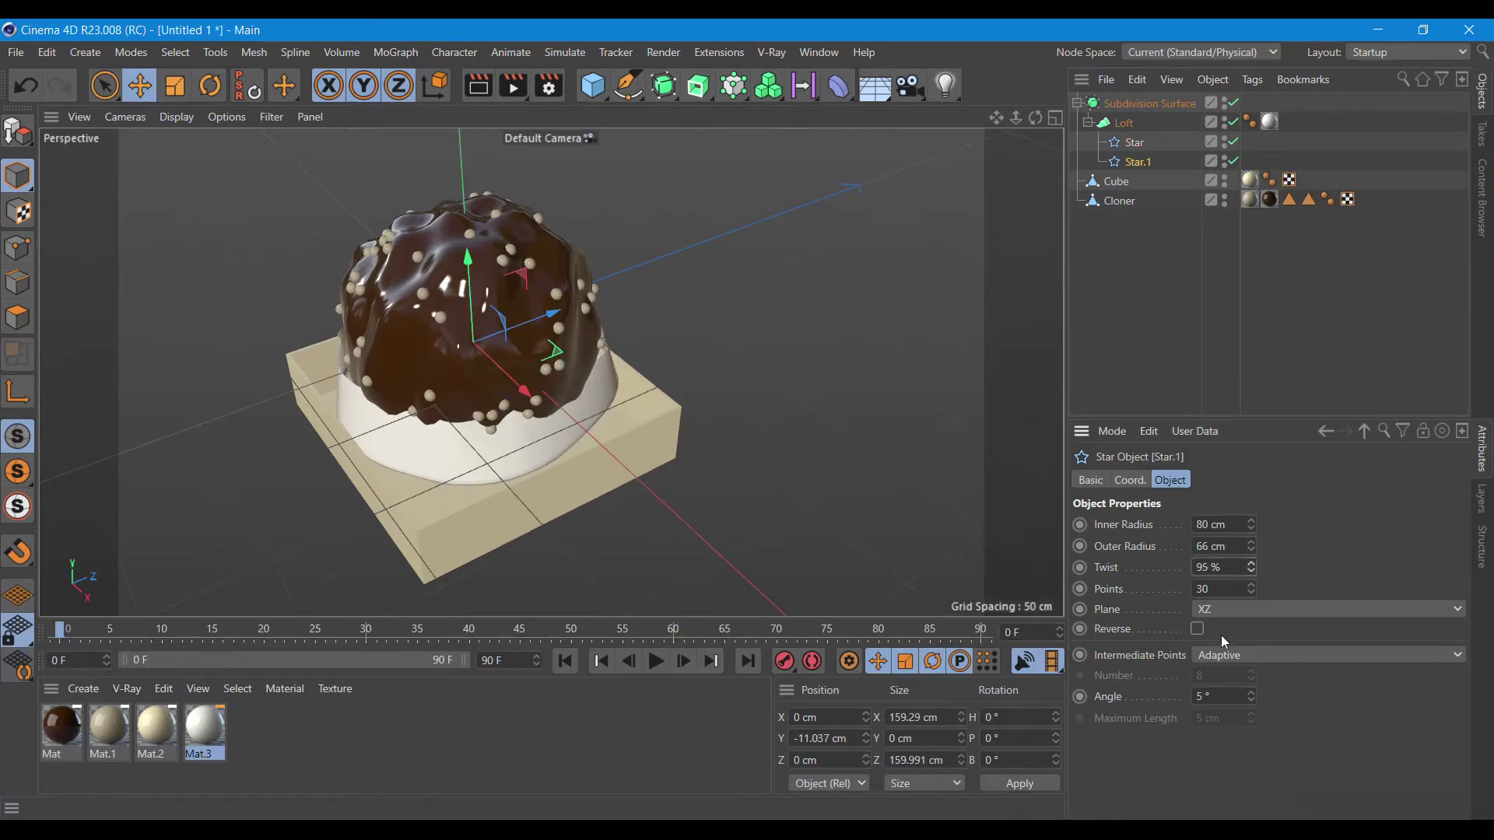
left_click_drag(1036, 116, 973, 125)
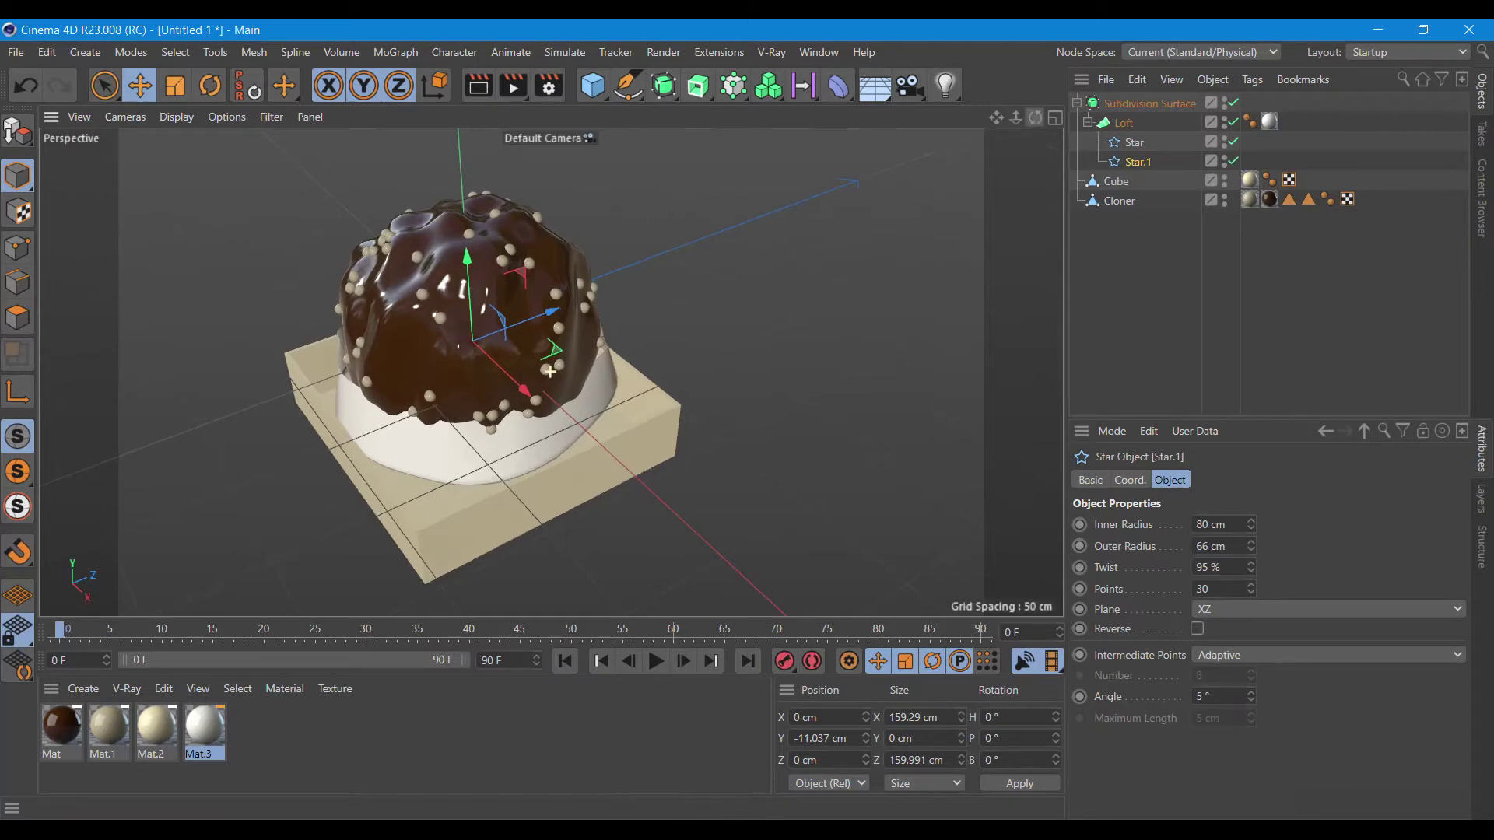
left_click_drag(549, 371, 554, 374)
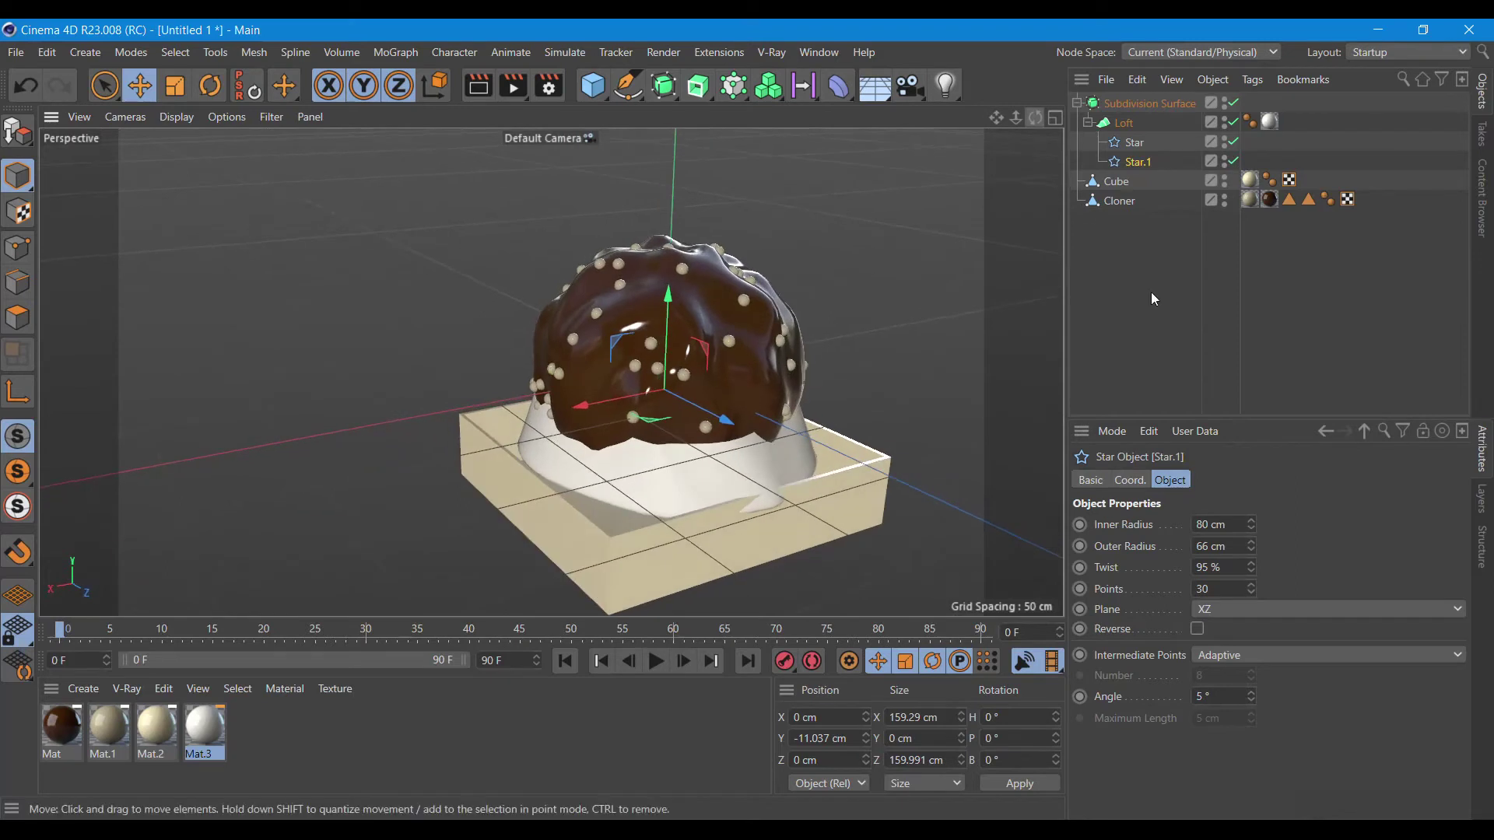
Set Star.1's outer radius to 65 cm and Star's inner radius to 82 cm.
left_click(1252, 550)
left_click(1135, 143)
mouse_move(1253, 551)
left_mouse_down()
mouse_move(1199, 553)
mouse_move(1251, 546)
left_mouse_up()
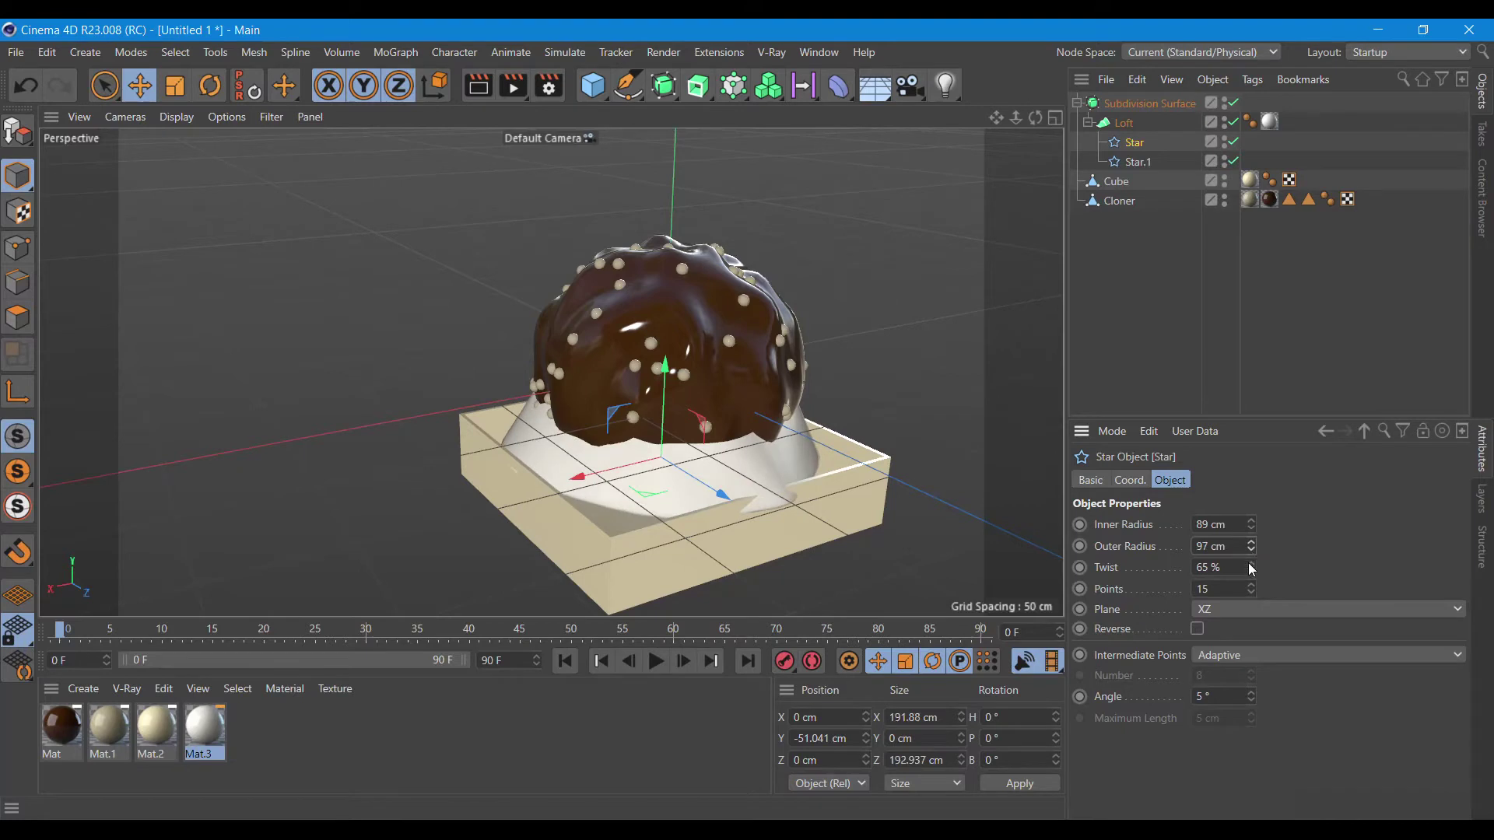
left_click_drag(1251, 524, 1251, 524)
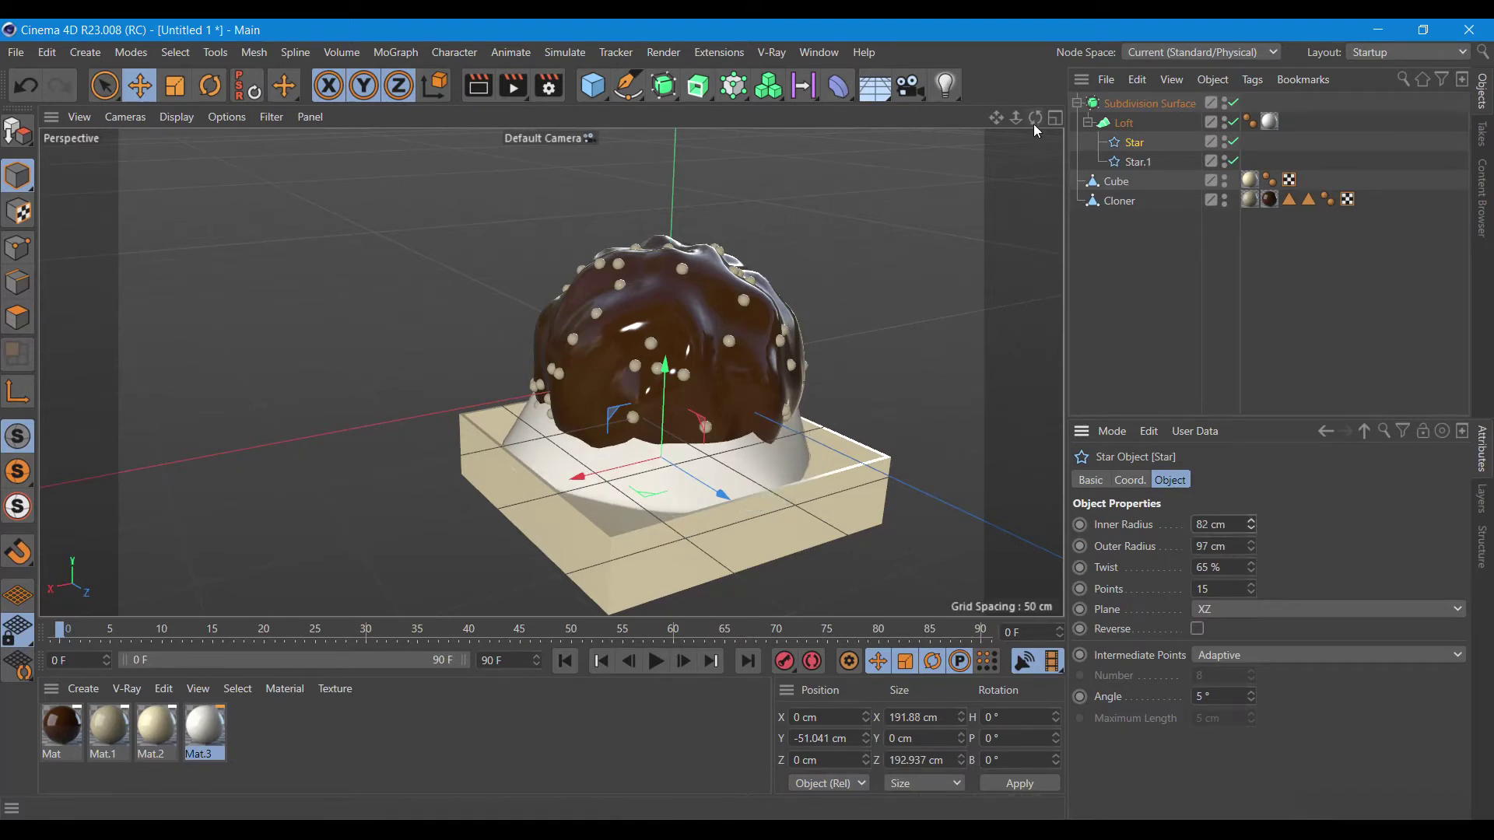
left_click_drag(1034, 125, 1105, 132)
left_click_drag(550, 371, 550, 371, "alt")
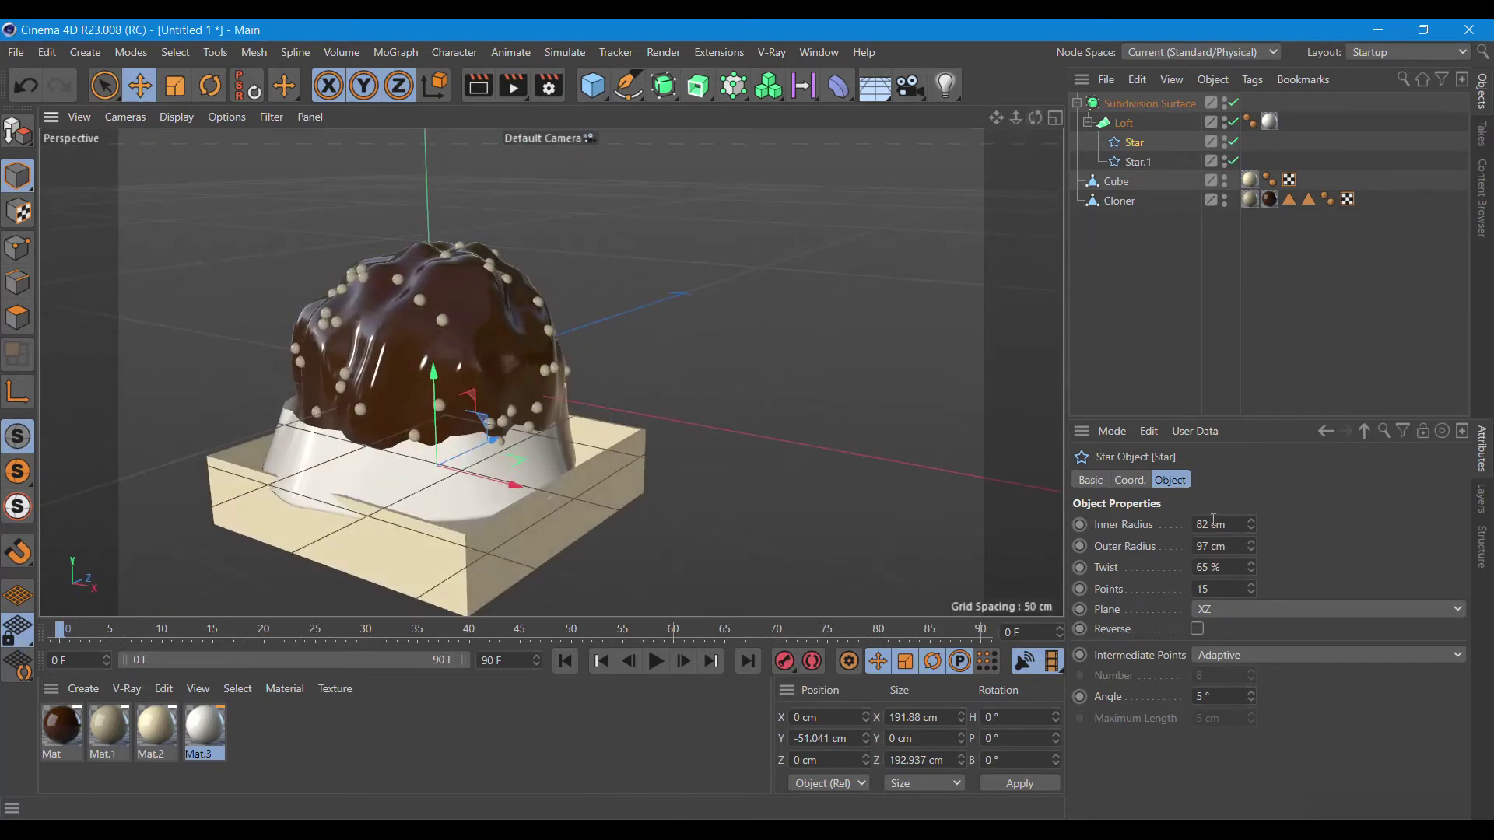
Lower both star profiles and reduce Star.1's inner radius to 70 cm.
scroll(1253, 551, "down", 3)
scroll(1253, 551, "down", 2)
scroll(1253, 551, "down", 2)
scroll(1253, 551, "down", 1)
scroll(1254, 551, "down", 1)
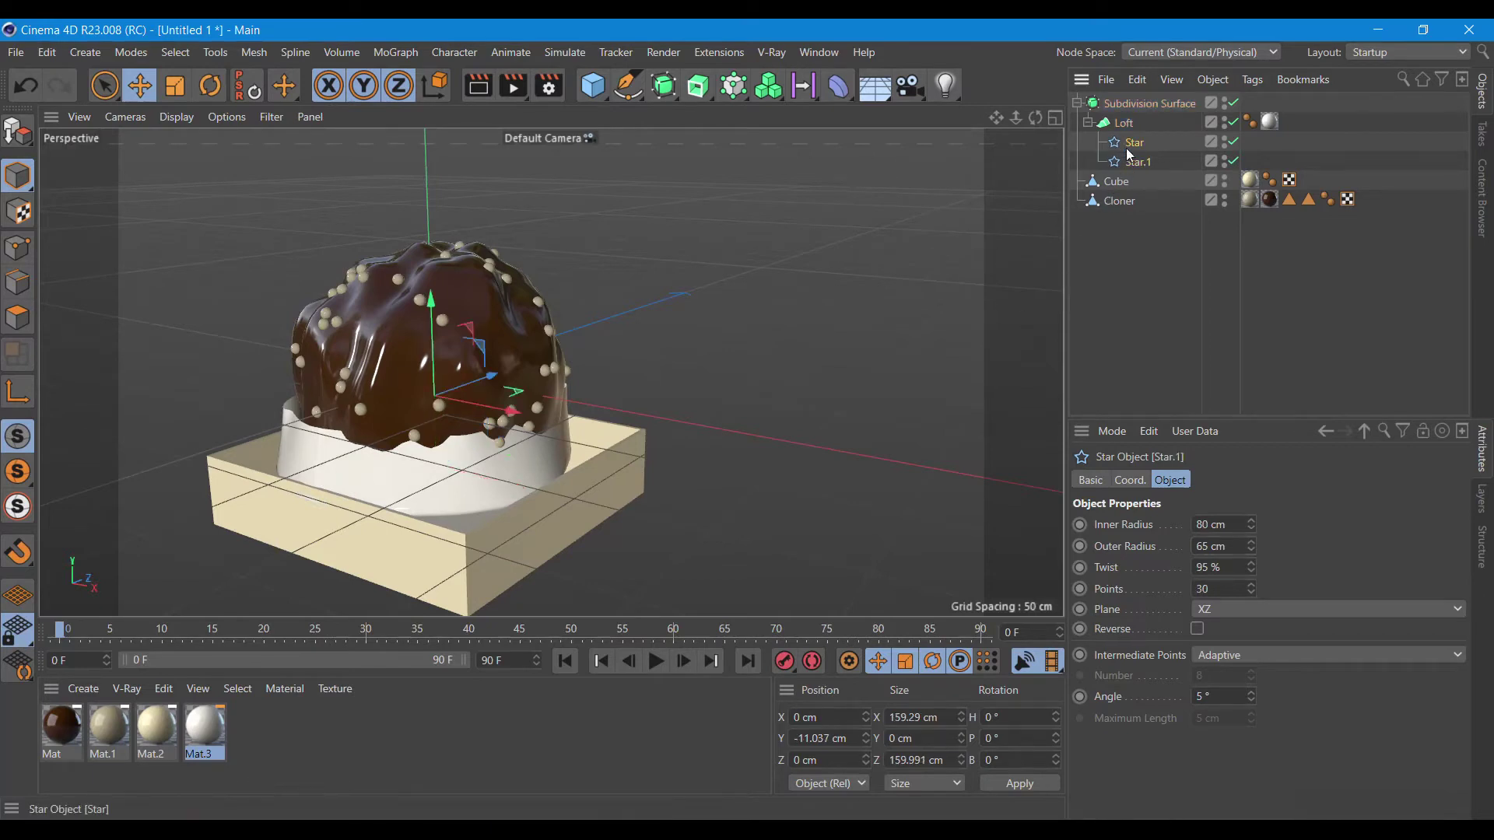
left_click_drag(441, 382, 459, 400)
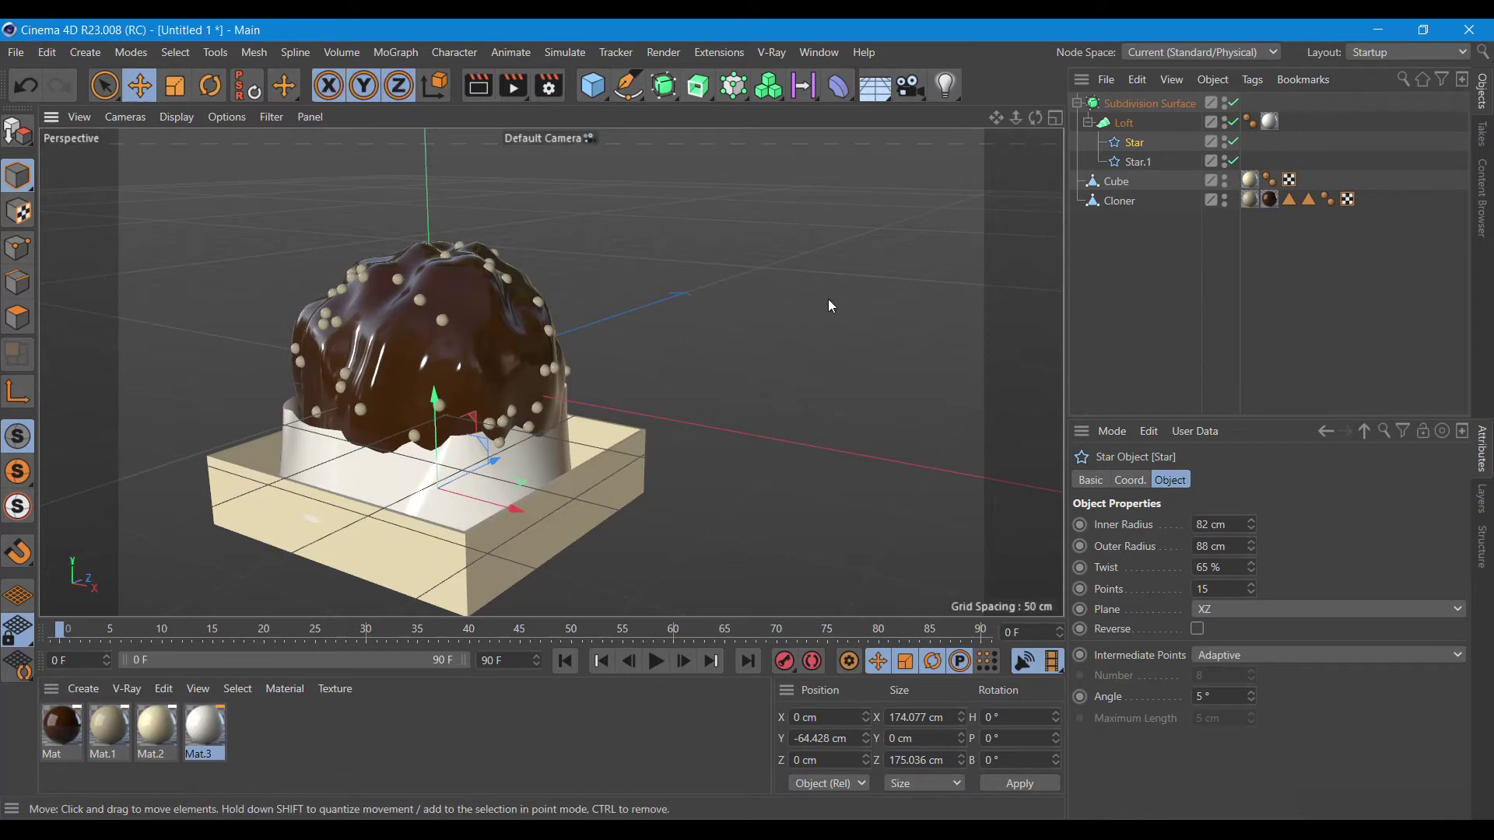
left_click(1135, 162)
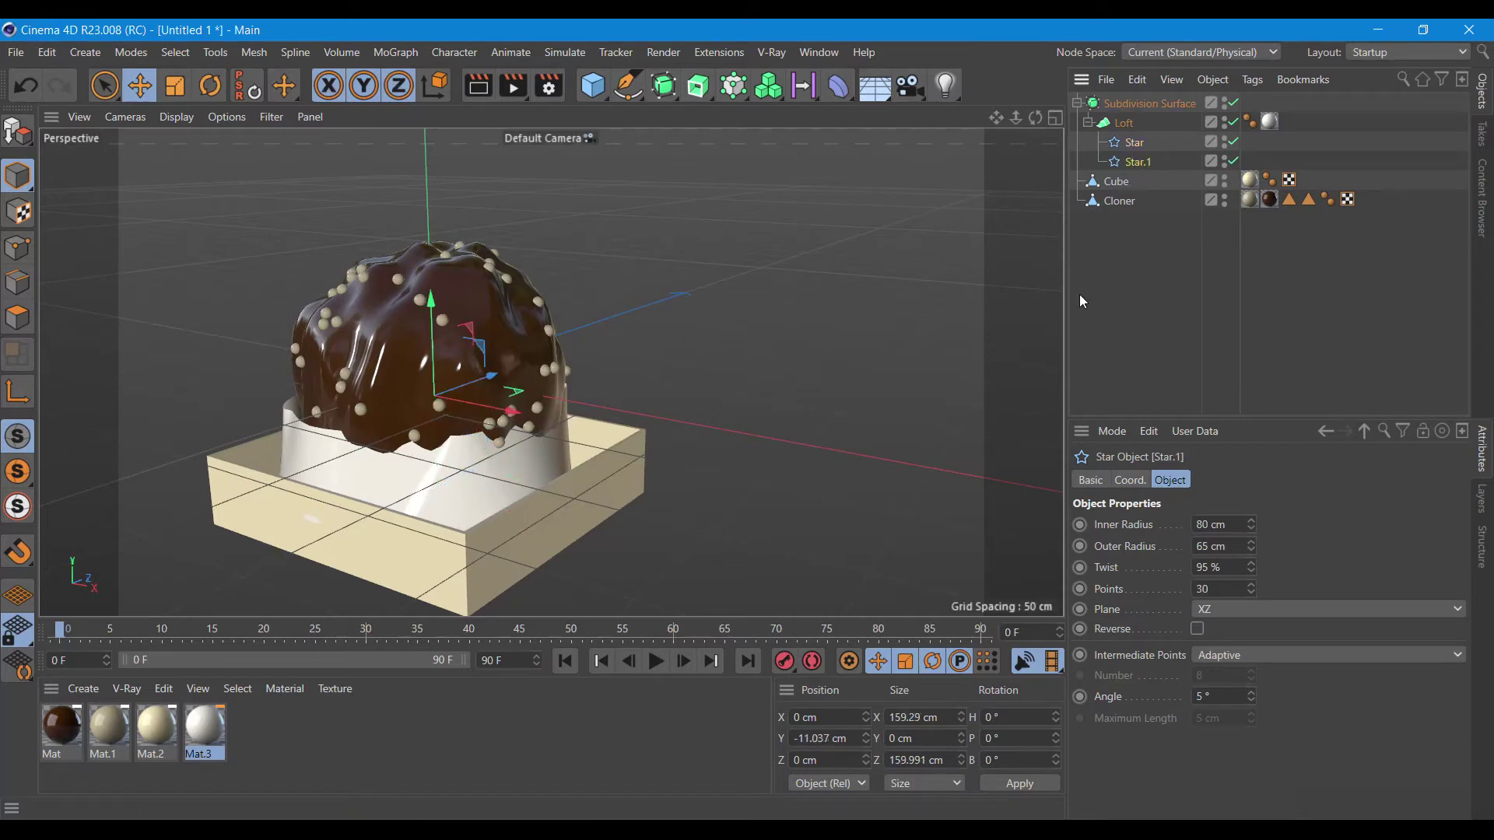
left_click_drag(435, 328, 445, 338)
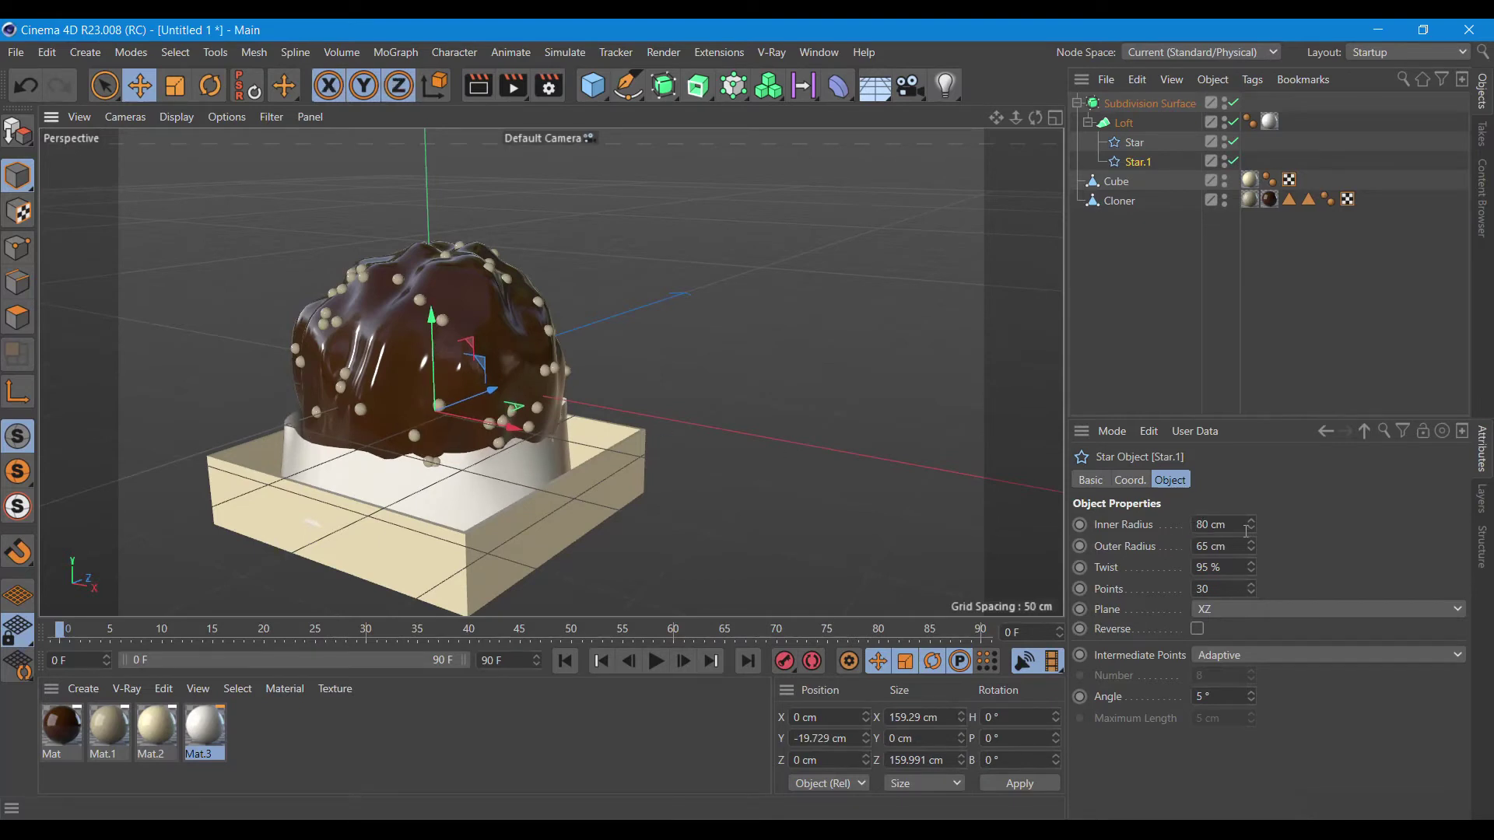
left_click_drag(1252, 537, 1251, 537)
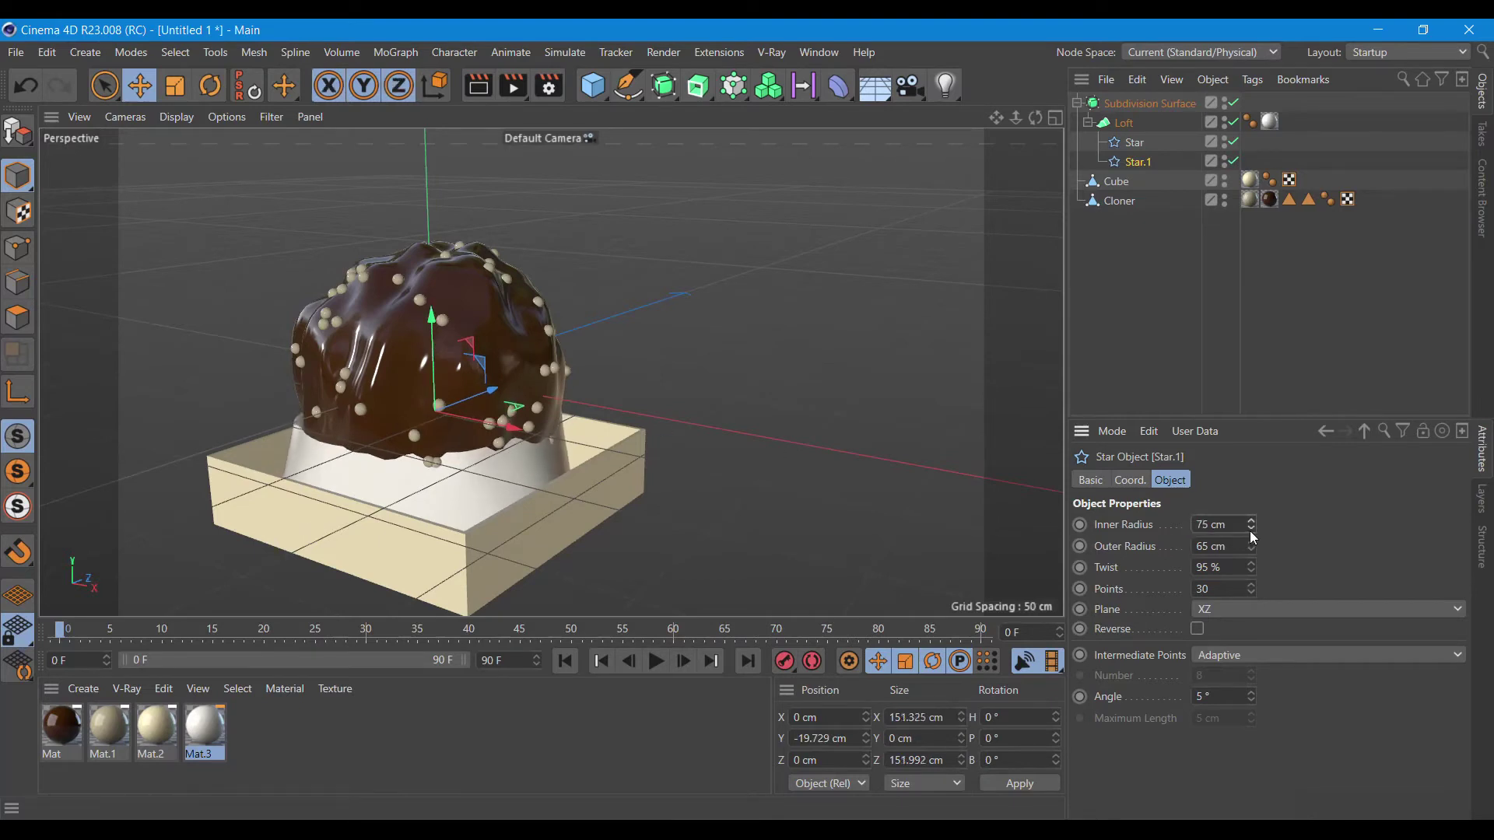
left_click_drag(1249, 531, 1250, 530)
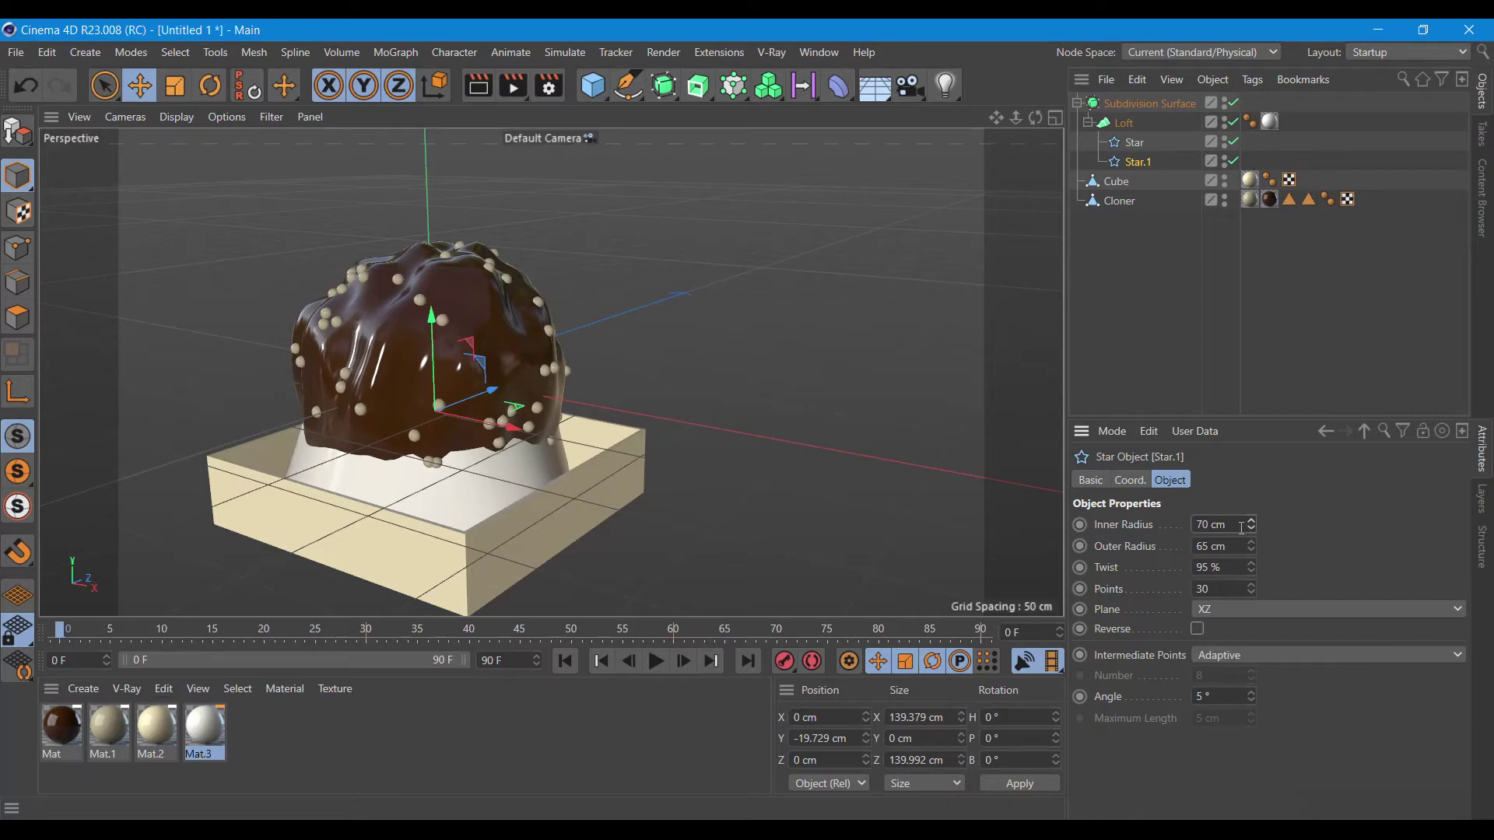
left_click_drag(1035, 118, 972, 124)
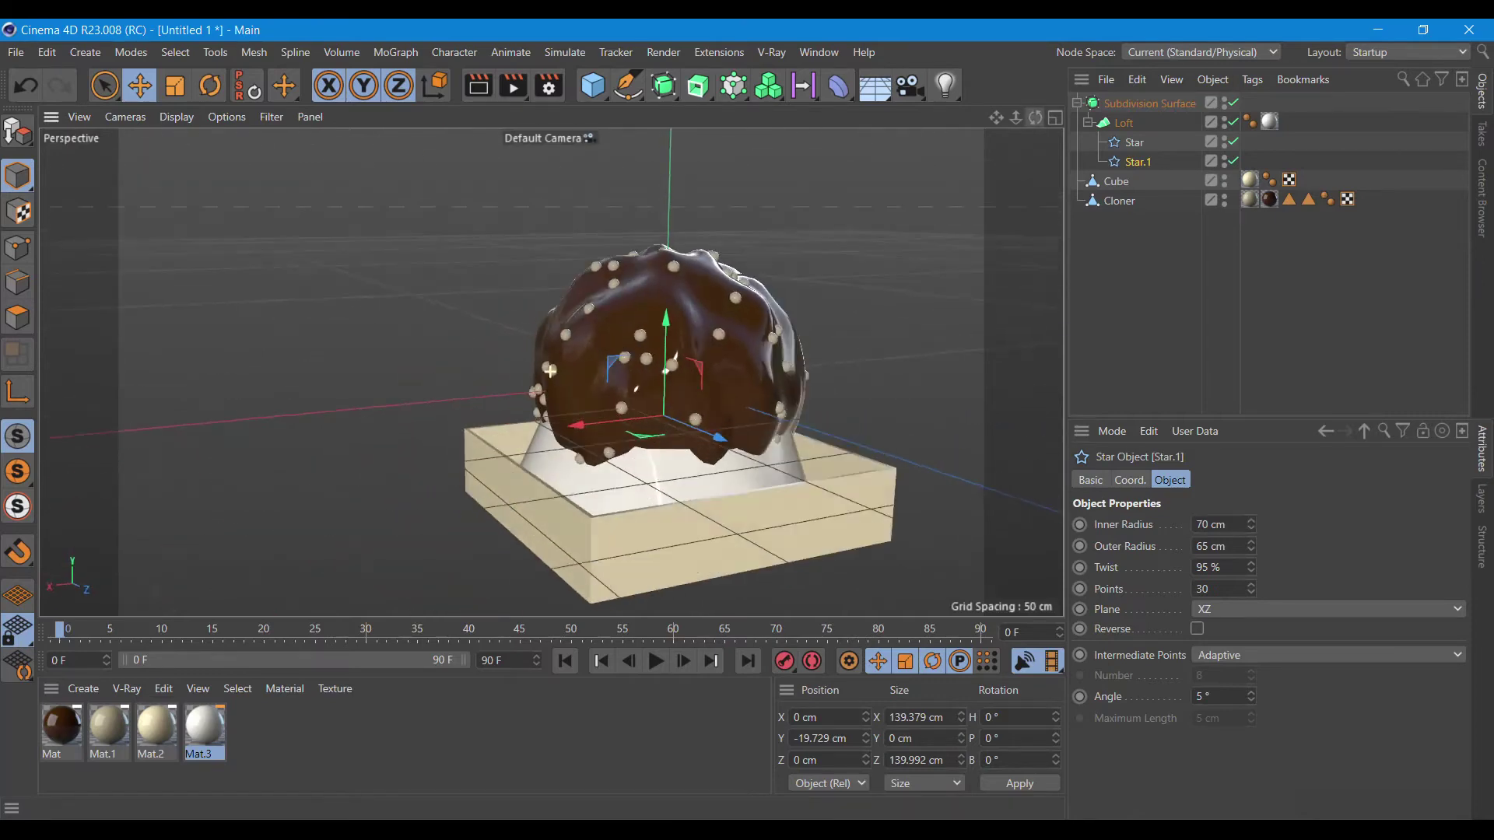
left_click_drag(550, 371, 3, 248)
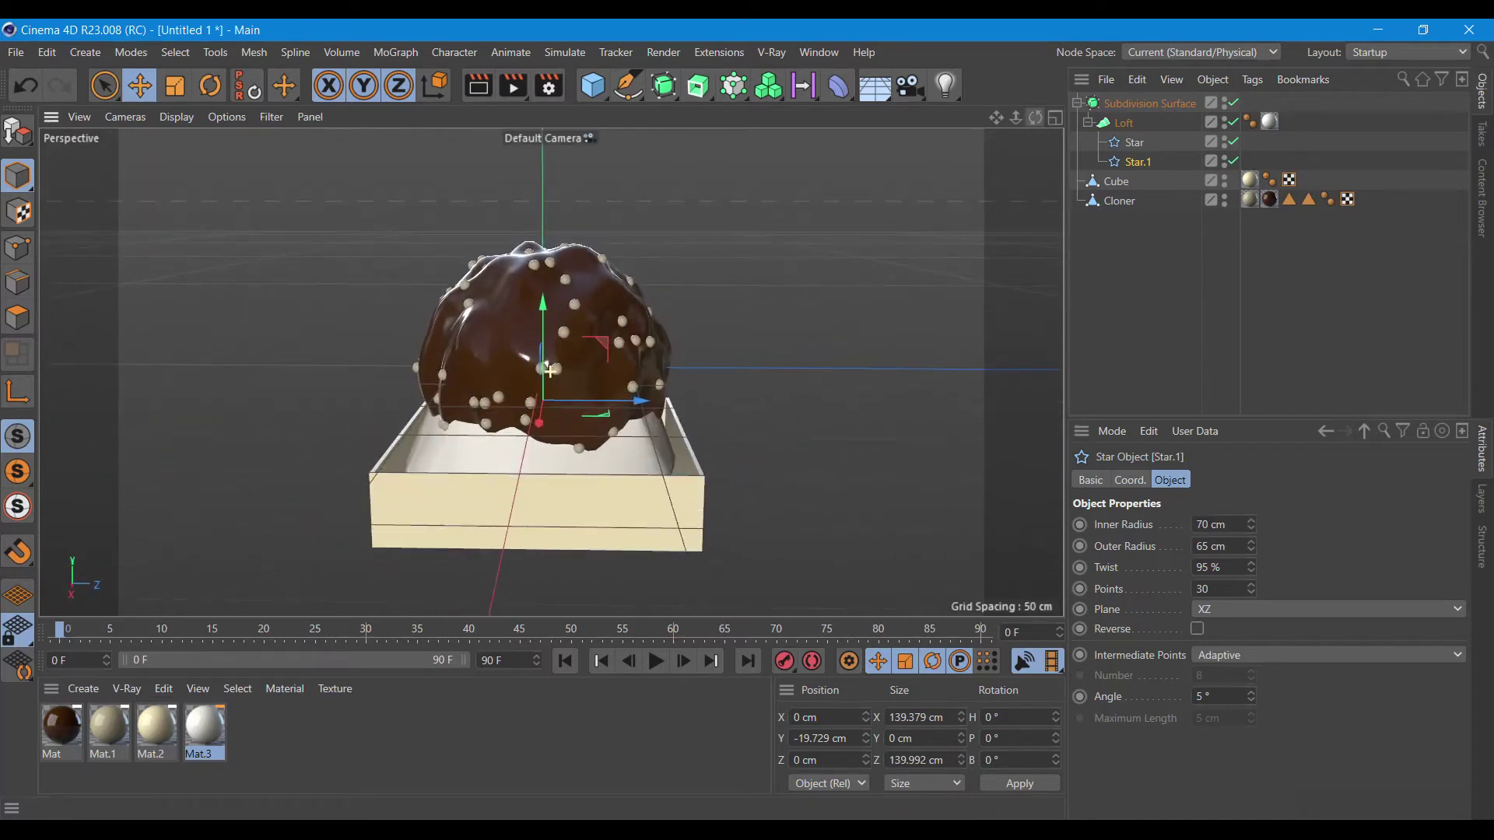
Connect the Subdivision Surface and its children into a single Loft polygon object.
left_click(1079, 103)
left_click(1125, 103)
right_click(1125, 101)
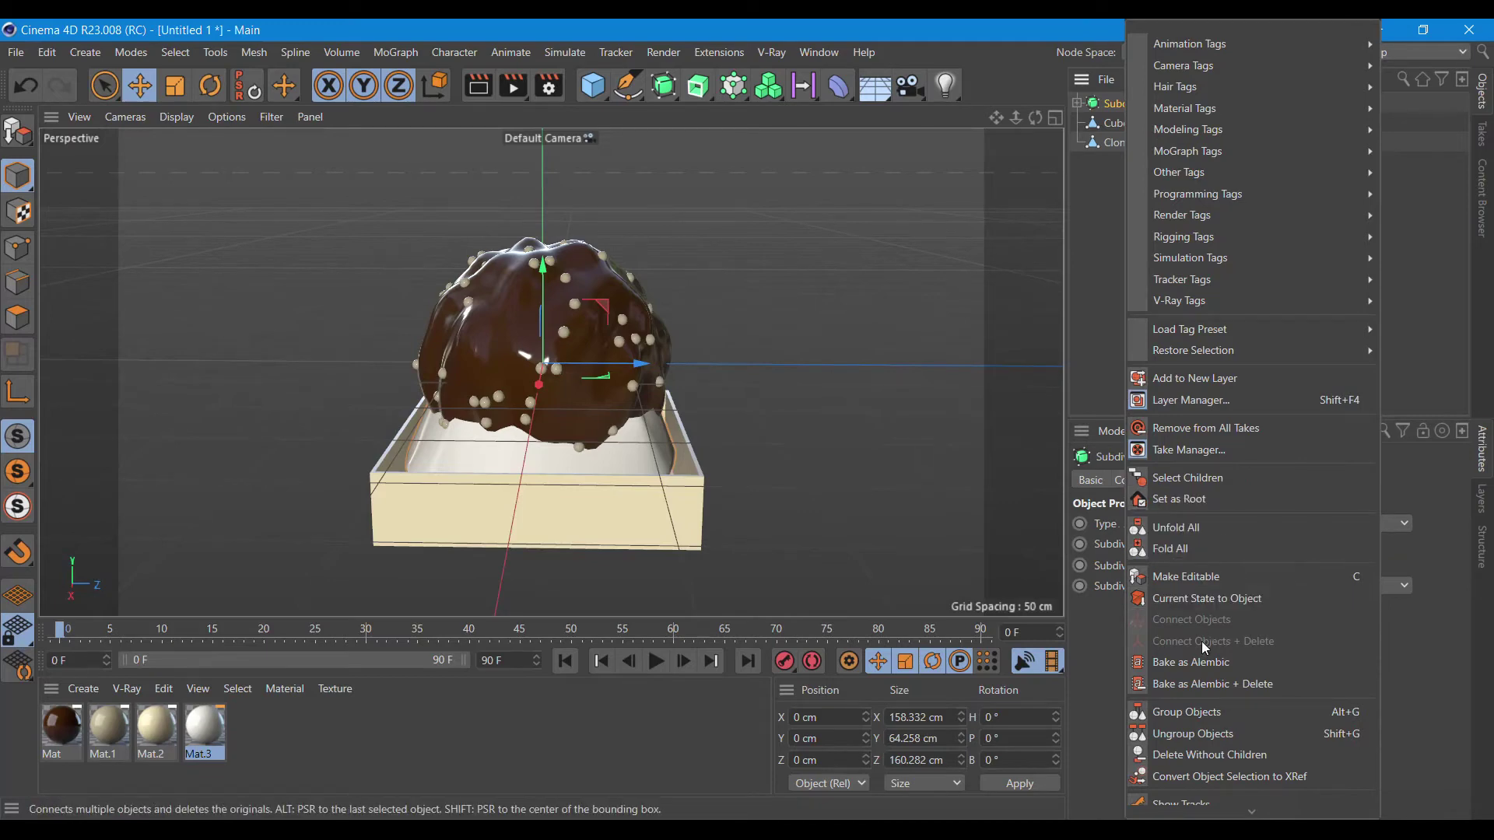
left_click(1180, 476)
right_click(1130, 103)
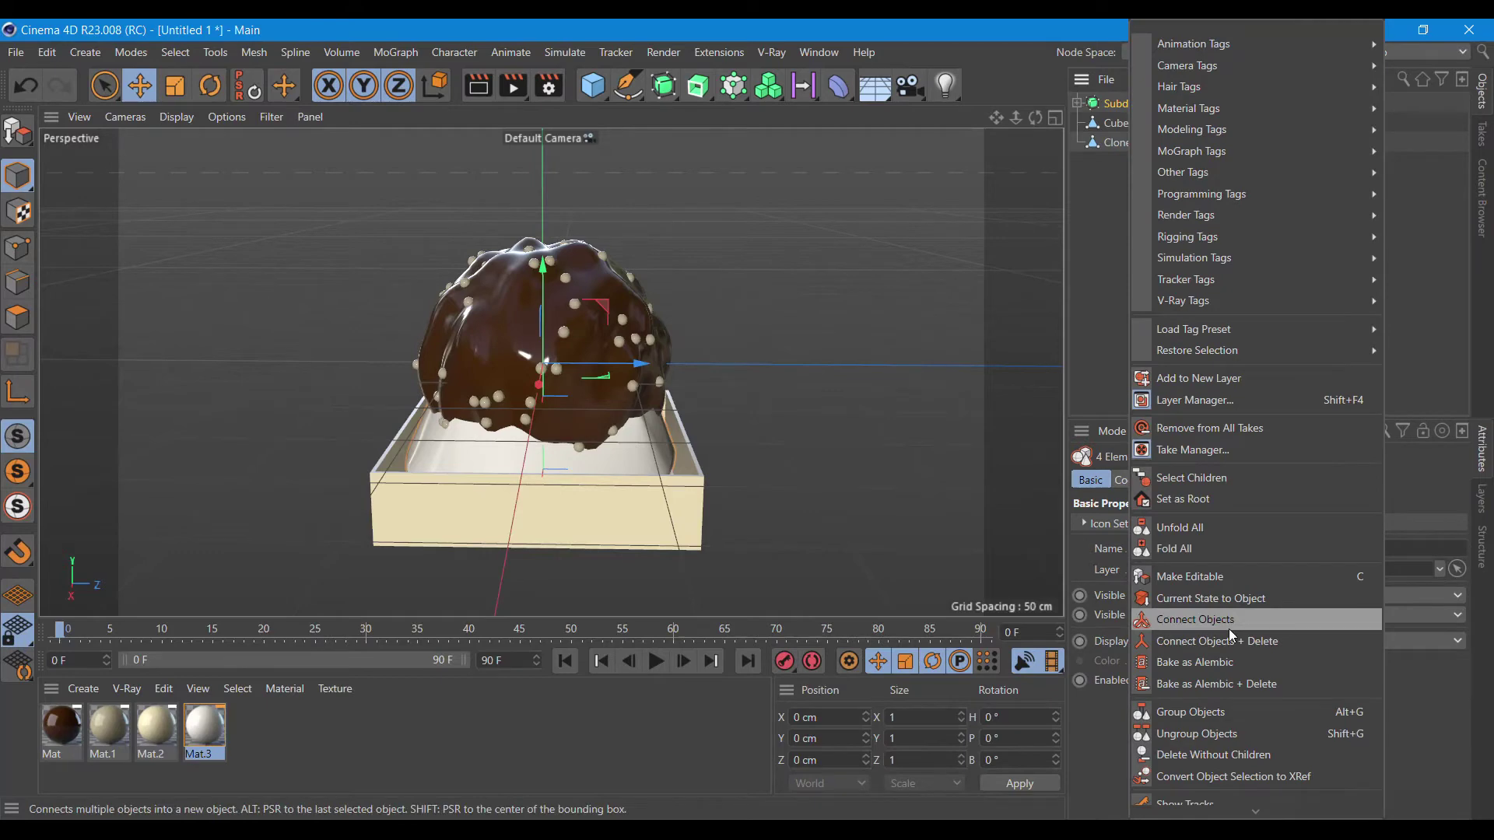
left_click(1203, 643)
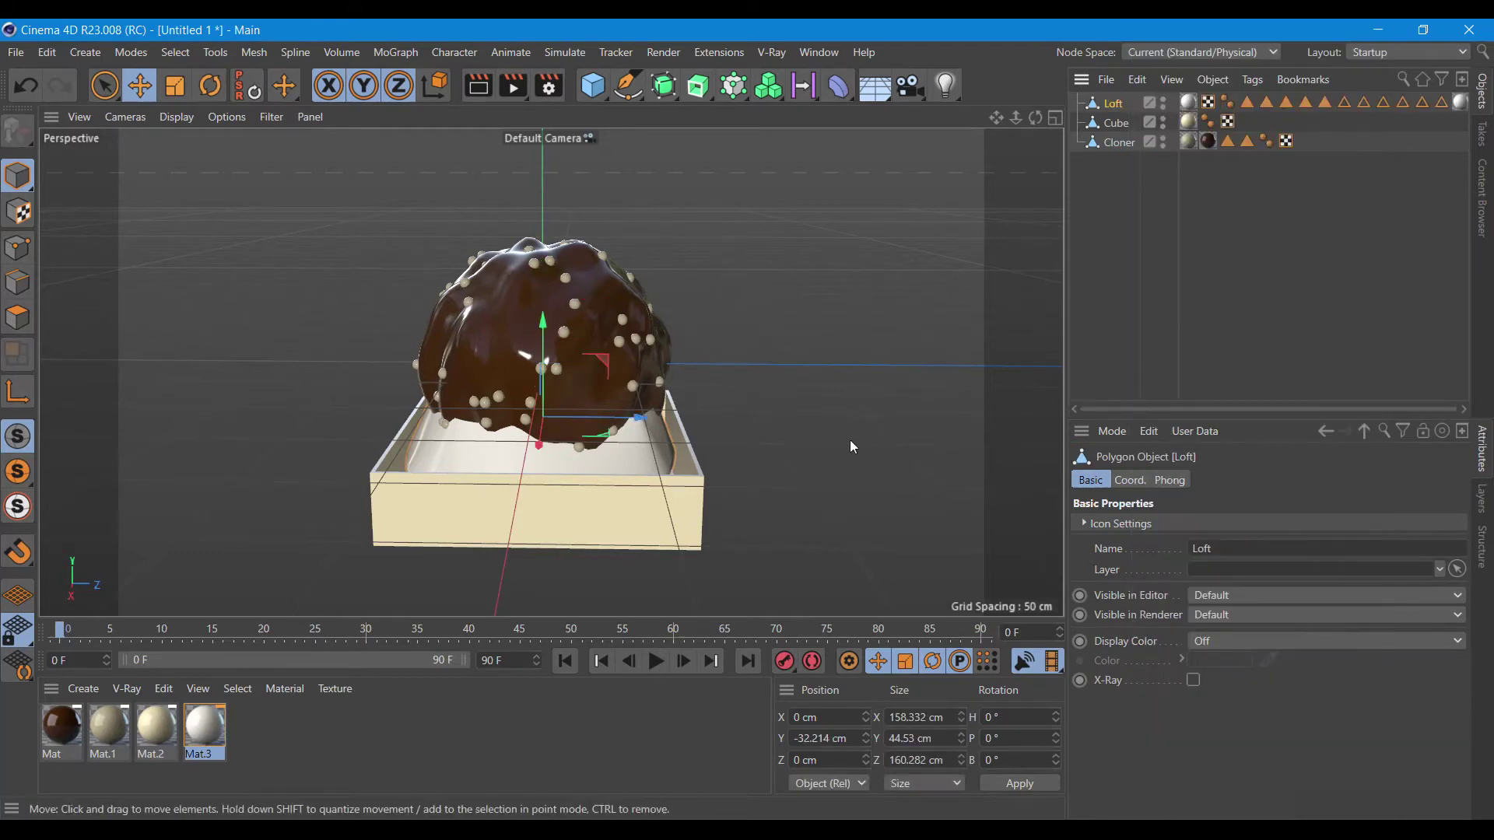
scroll(764, 391, "down", 2)
left_click_drag(1036, 117, 1035, 156)
Select the tray Cube and bring up the MoGraph generator list.
left_click(1110, 144)
left_click(1117, 123)
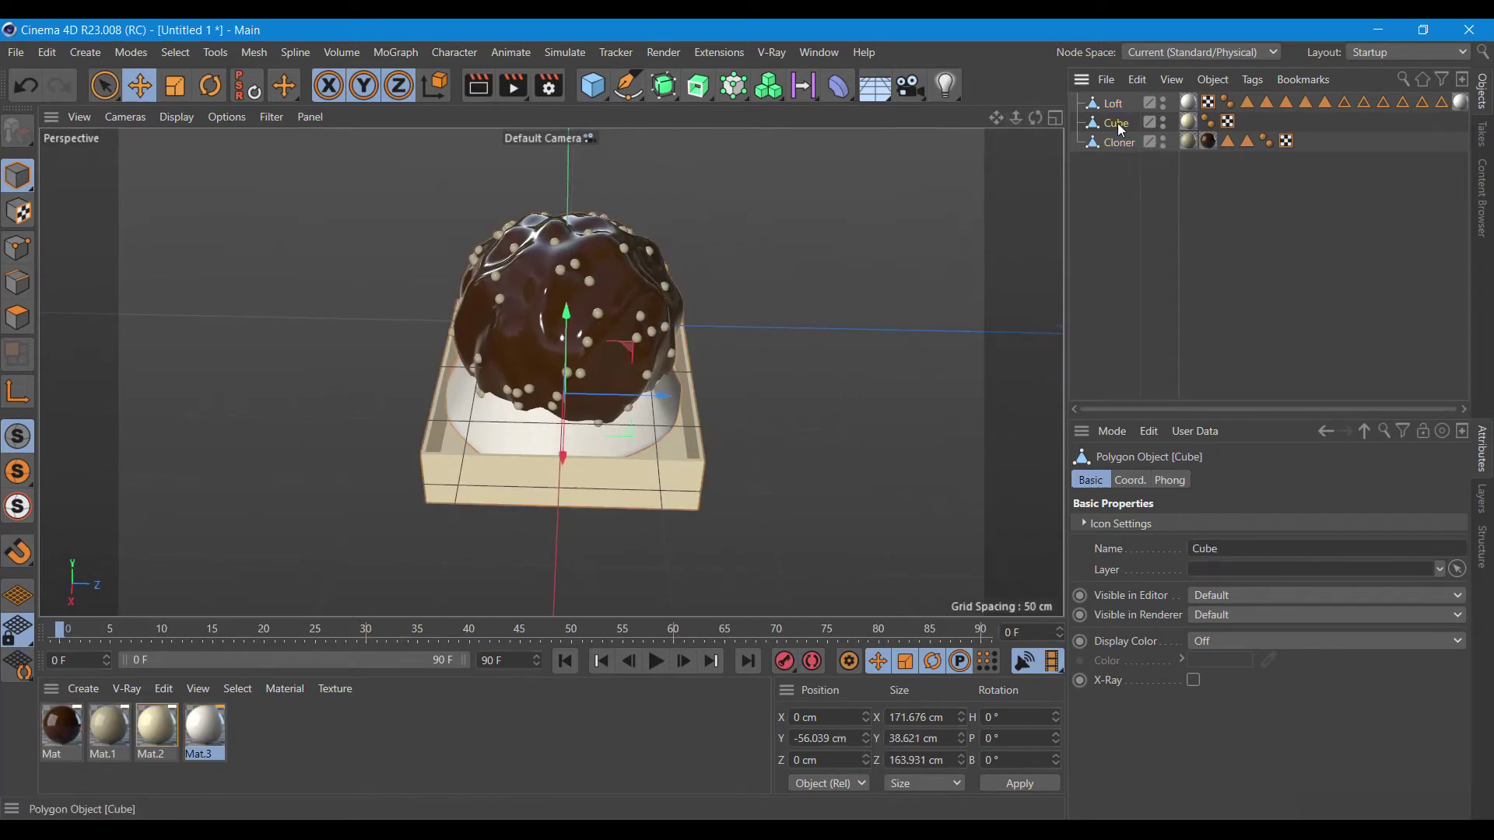
left_click_drag(733, 85, 770, 101)
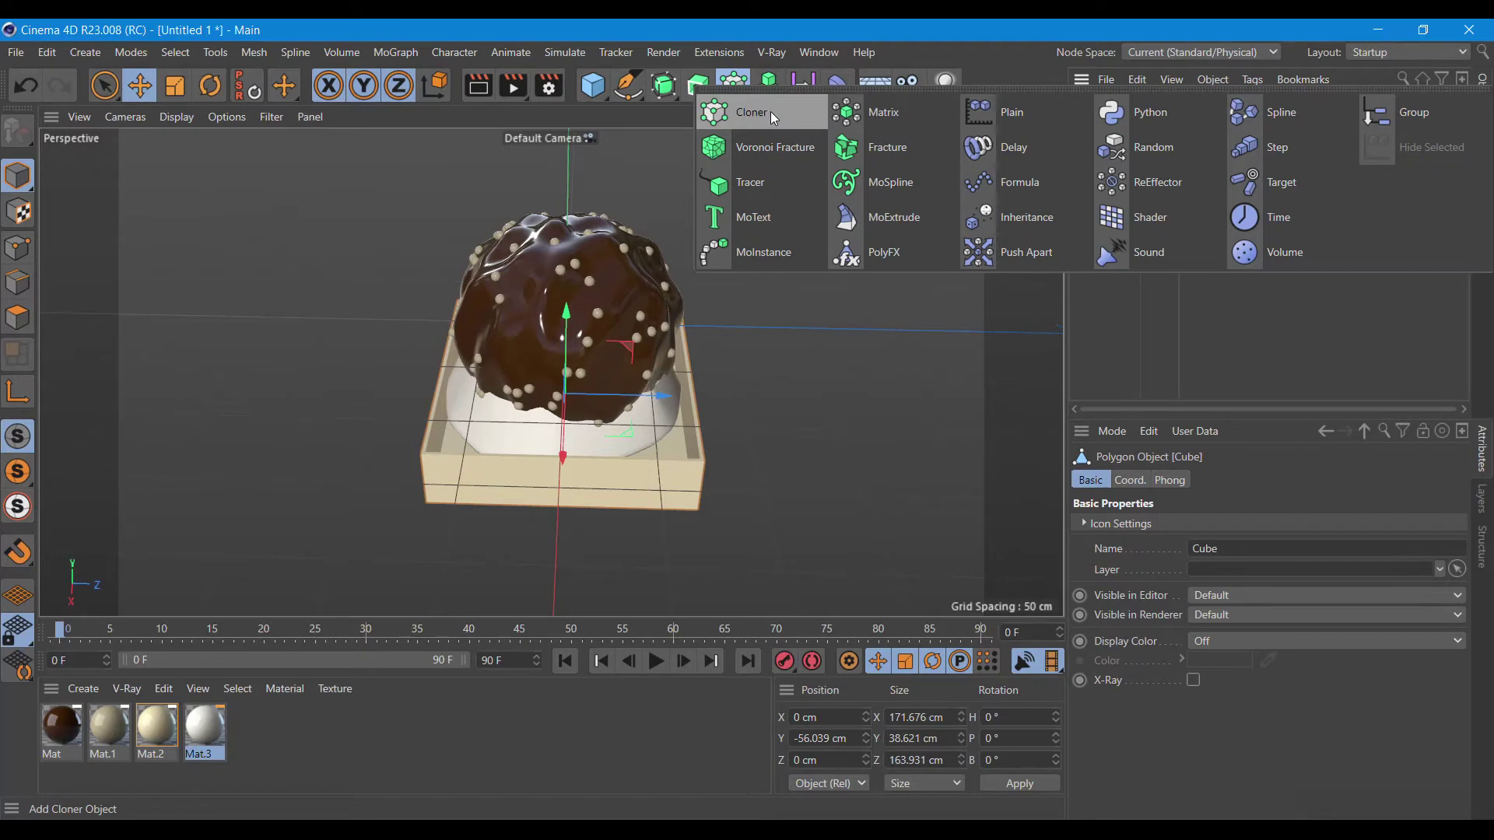
Add Cloner.1 with the tray Cube as its child.
left_click(772, 114)
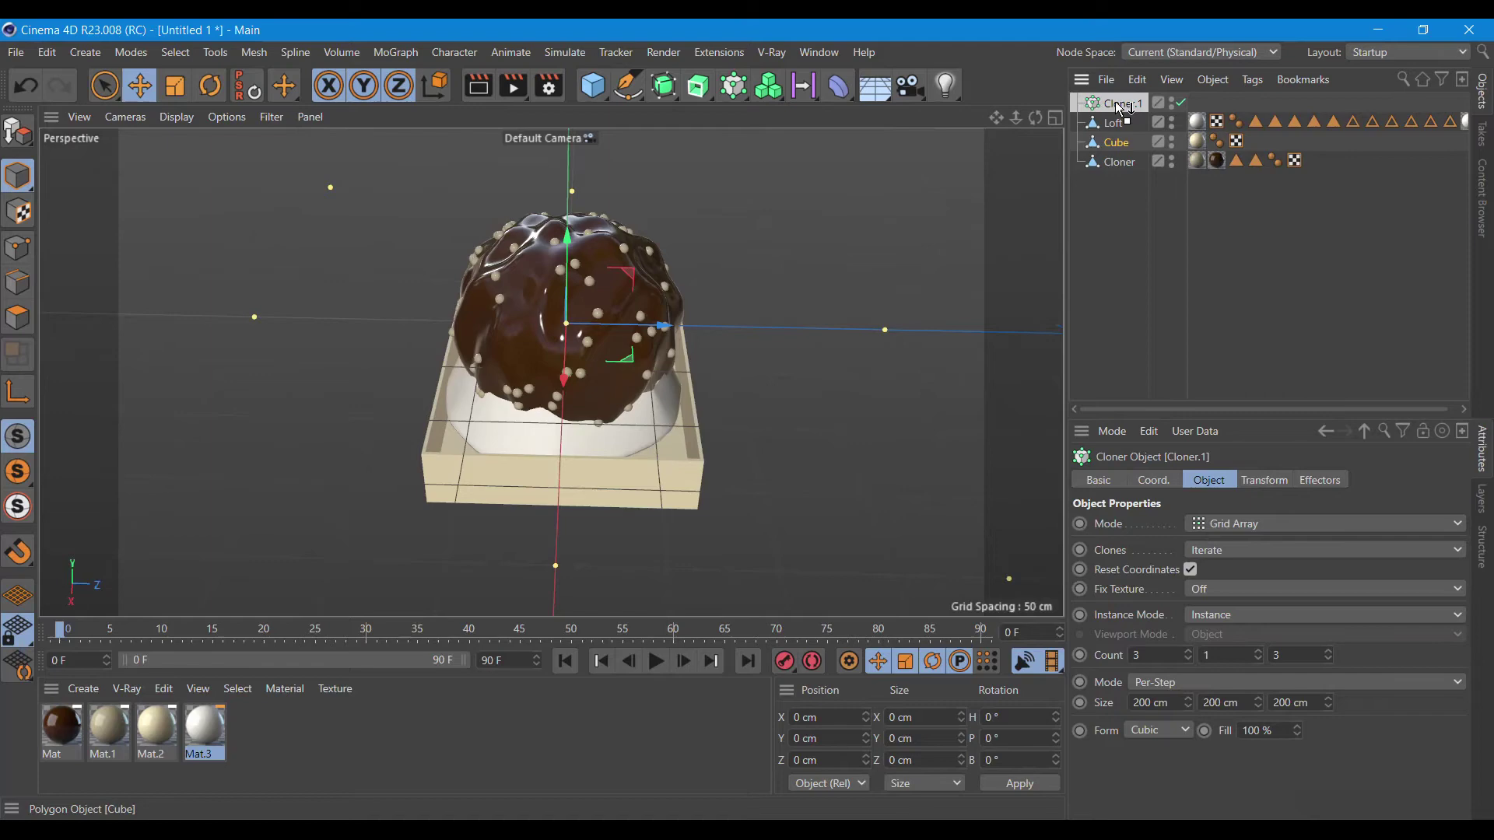
left_click_drag(1116, 143, 1121, 104)
scroll(776, 394, "down", 3)
scroll(777, 394, "down", 2)
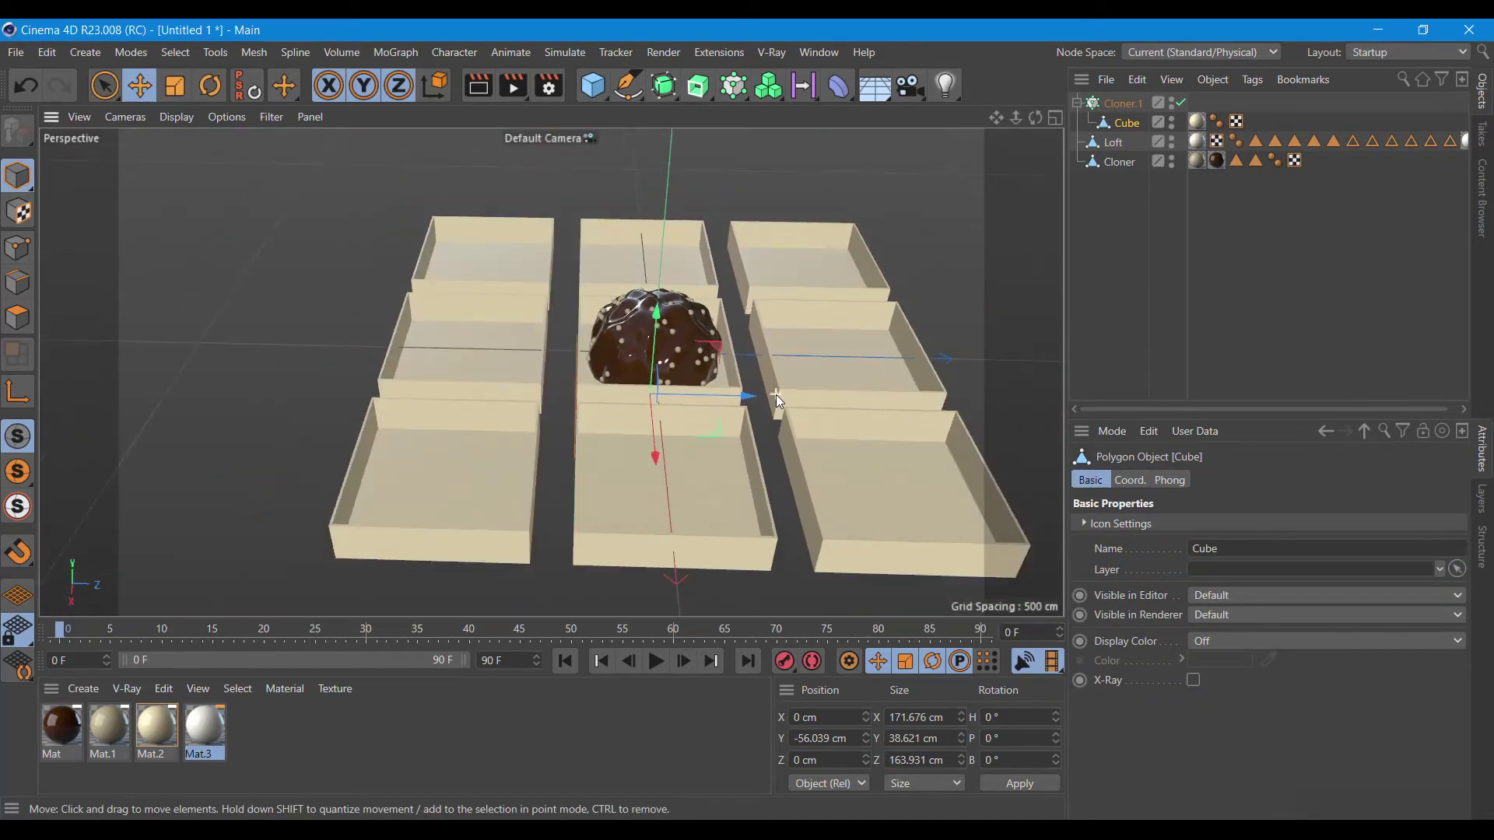
left_click(1122, 103)
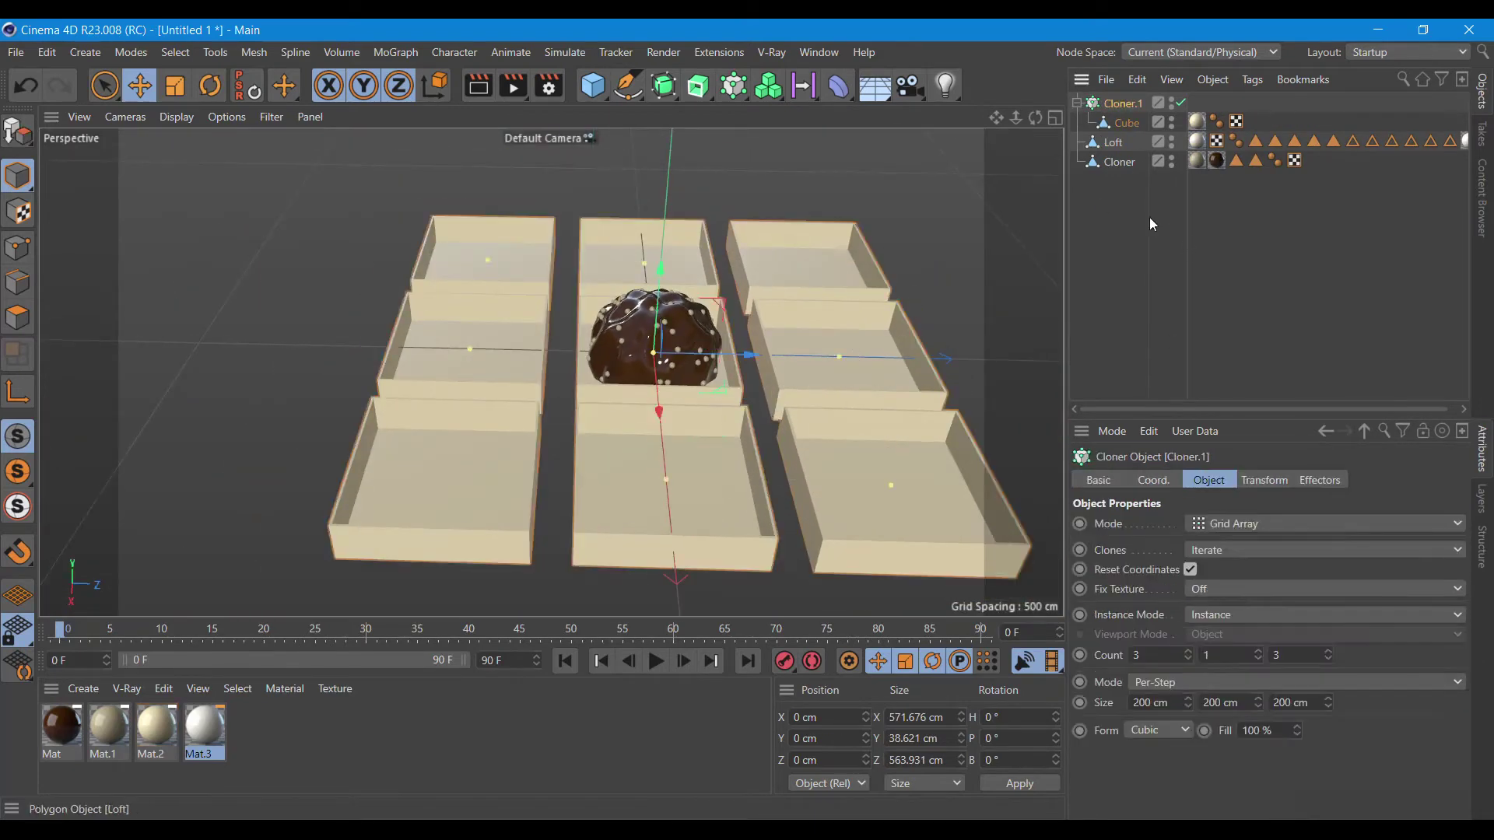
Set Cloner.1 to a 4×1×5 grid with 173 cm X and 166 cm Z spacing.
left_click(1188, 652)
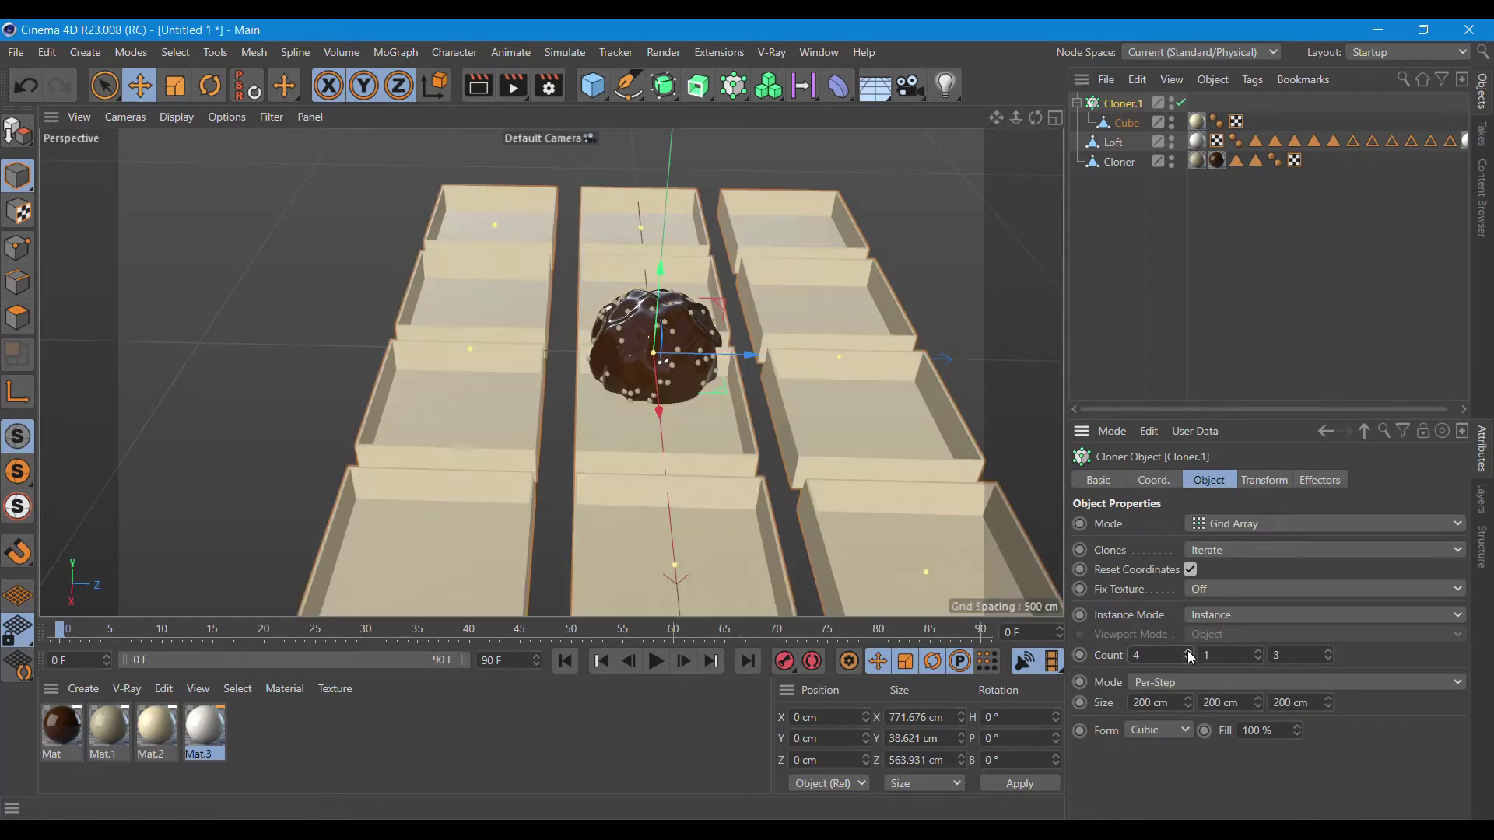
left_click(1332, 648)
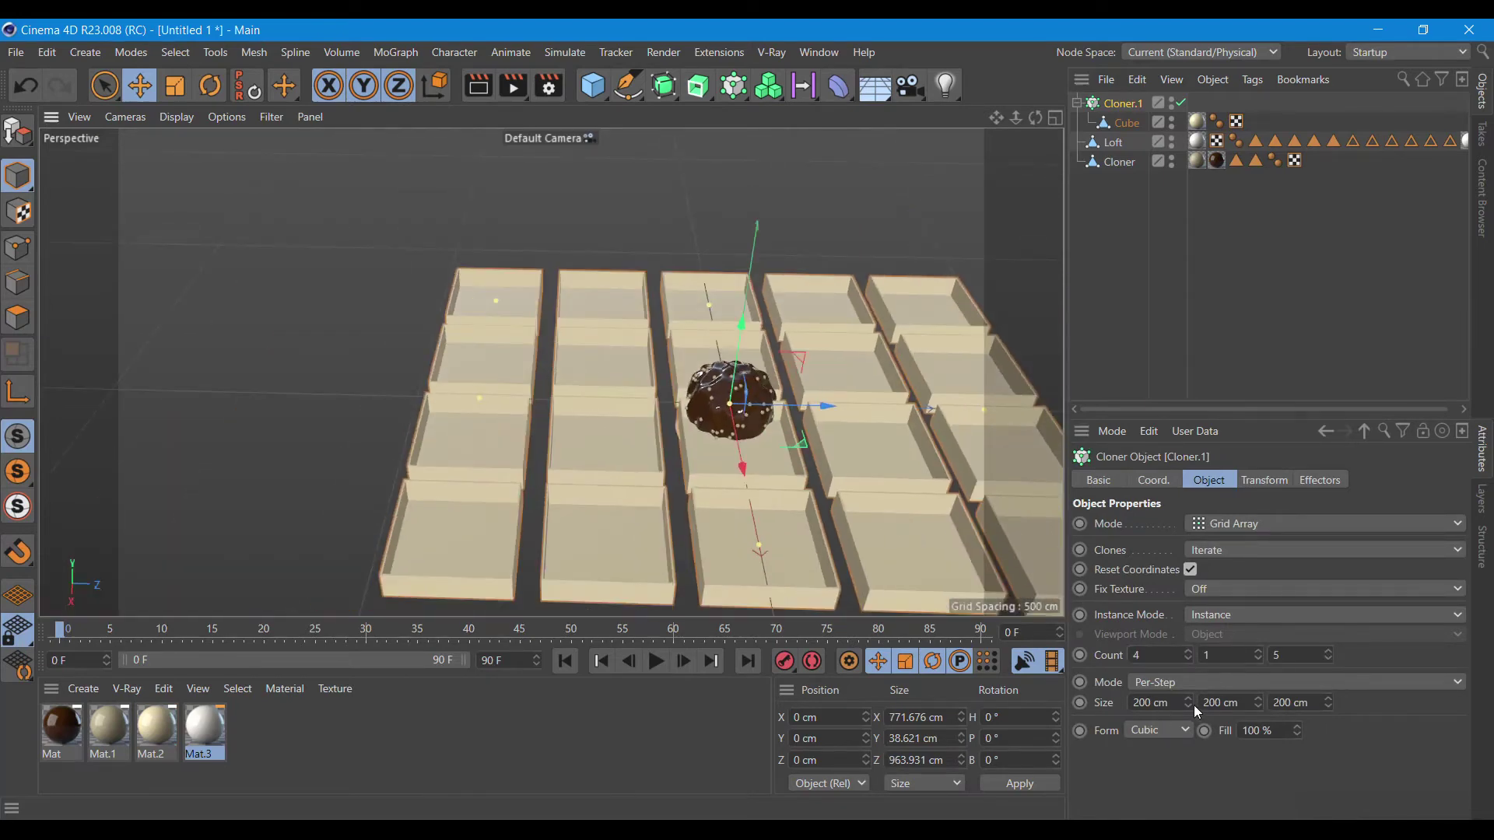
mouse_move(1187, 702)
left_mouse_down()
mouse_move(1167, 702)
mouse_move(1181, 703)
left_mouse_up()
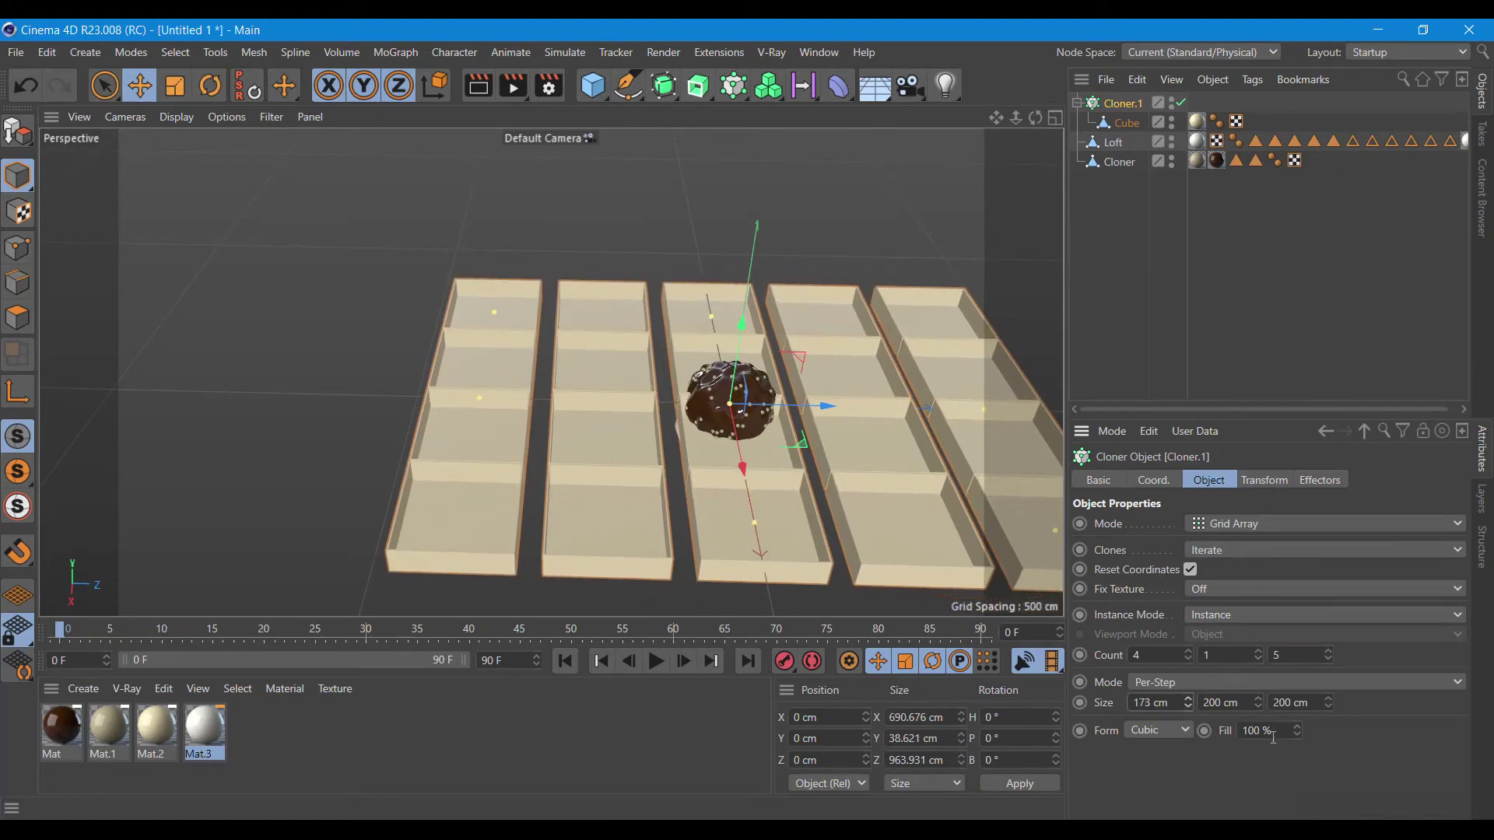
left_click_drag(1326, 705, 1291, 705)
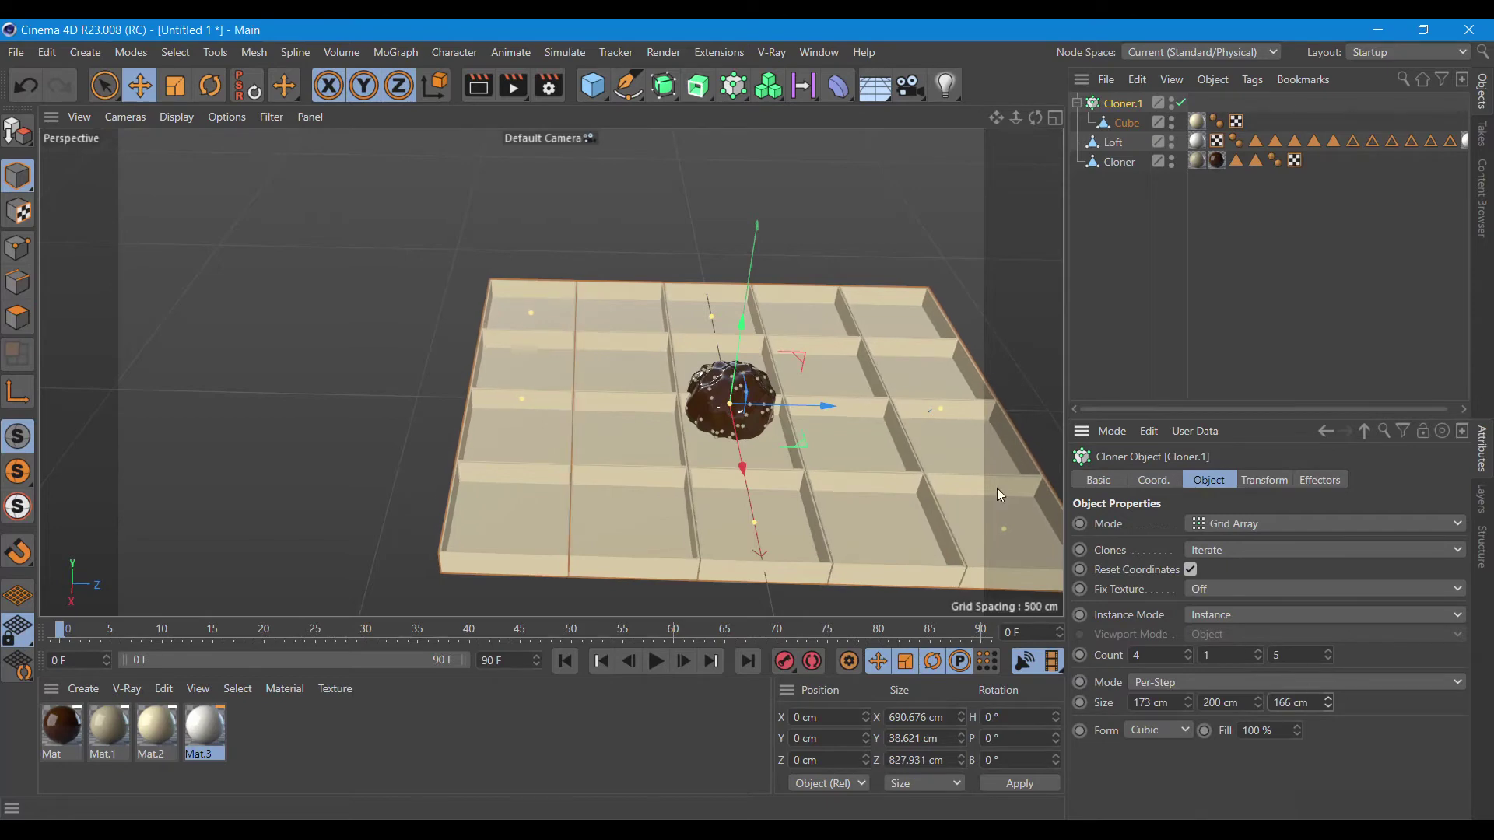
Preview-render the tray grid and duplicate Cloner.1 as Cloner.2.
left_click(471, 90)
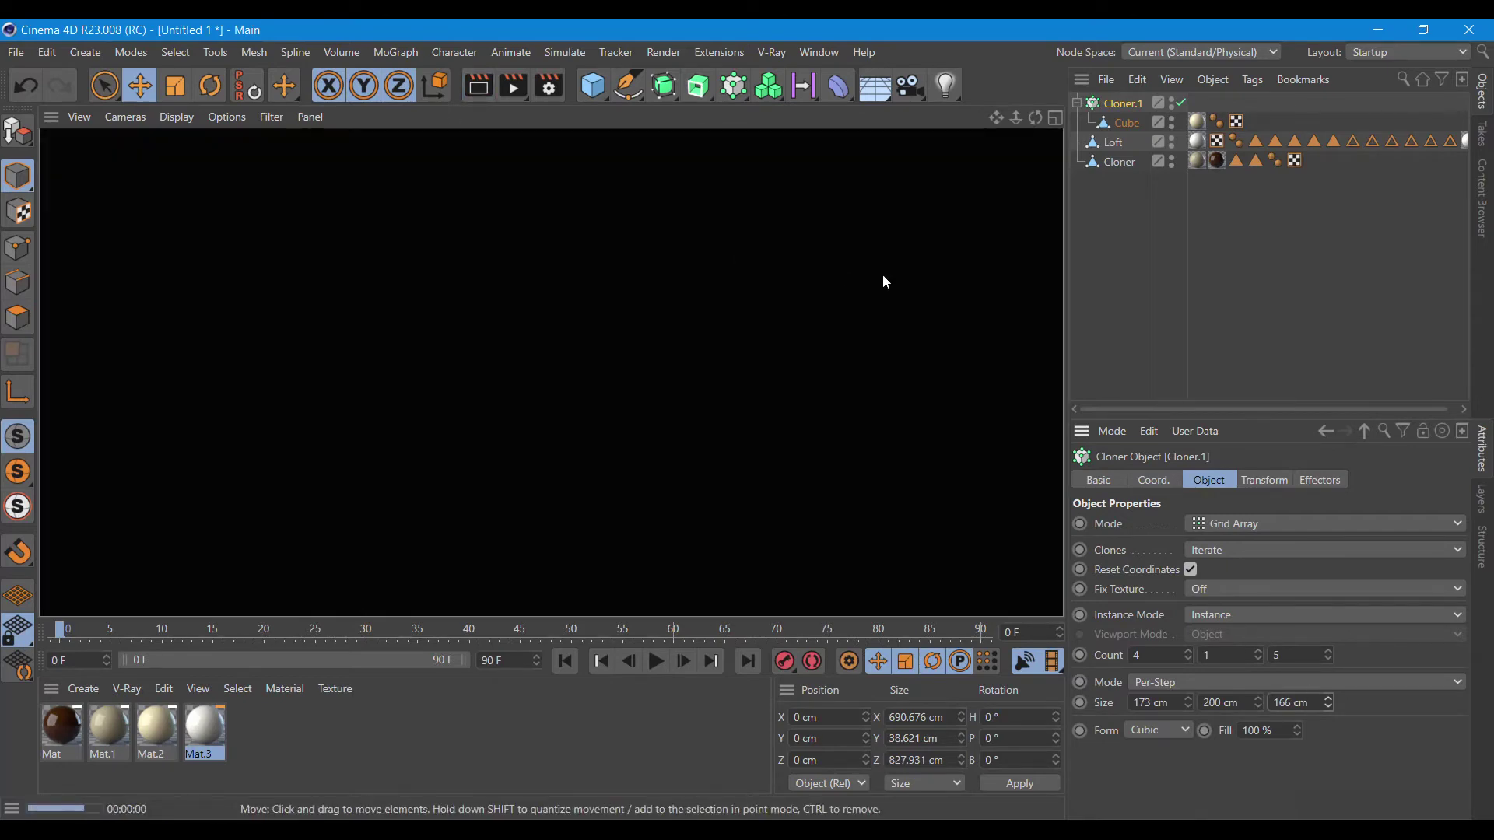
left_click(1036, 117)
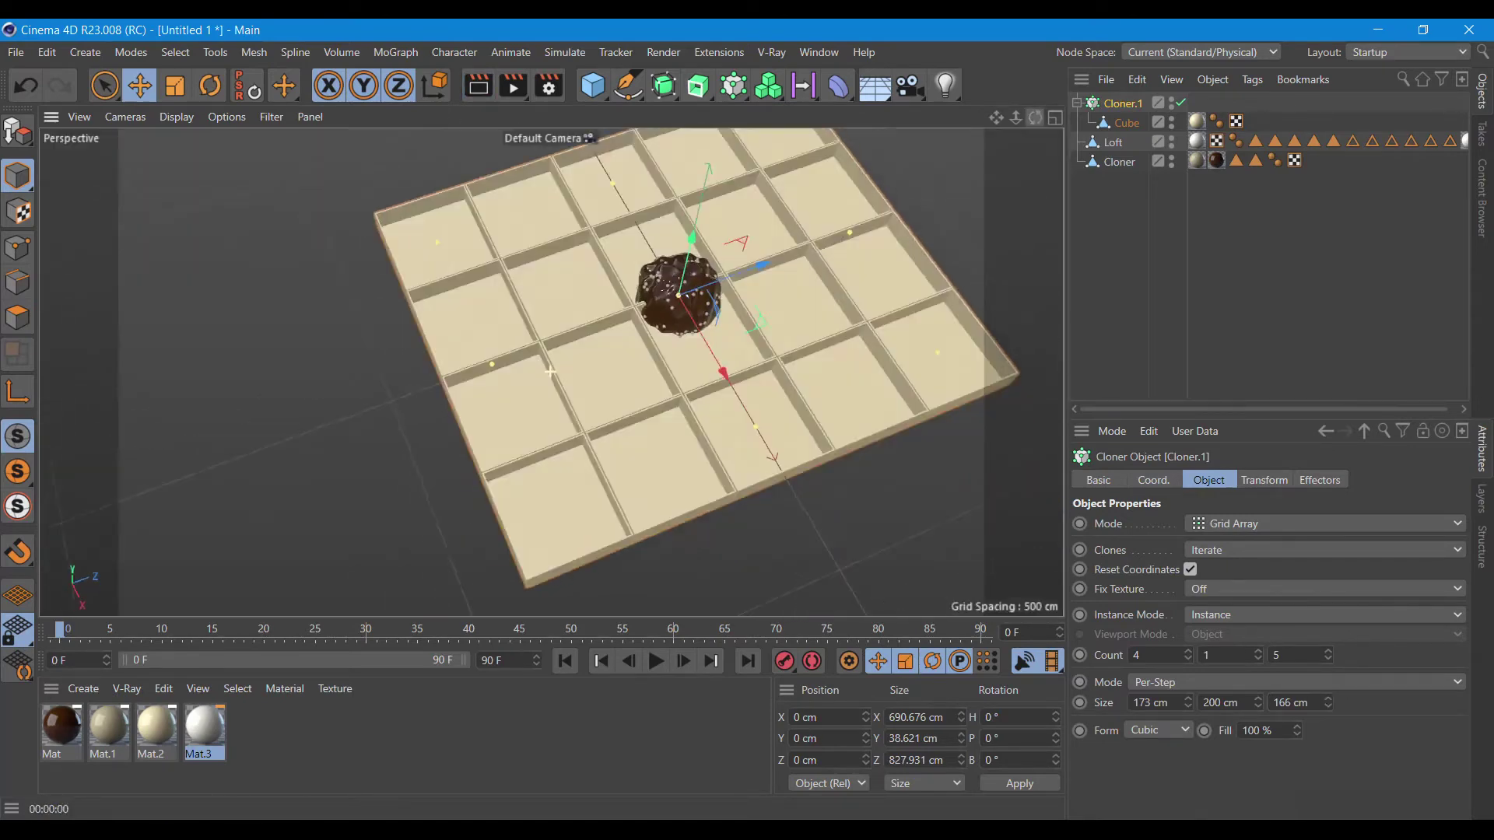
left_click_drag(1036, 117, 1036, 117)
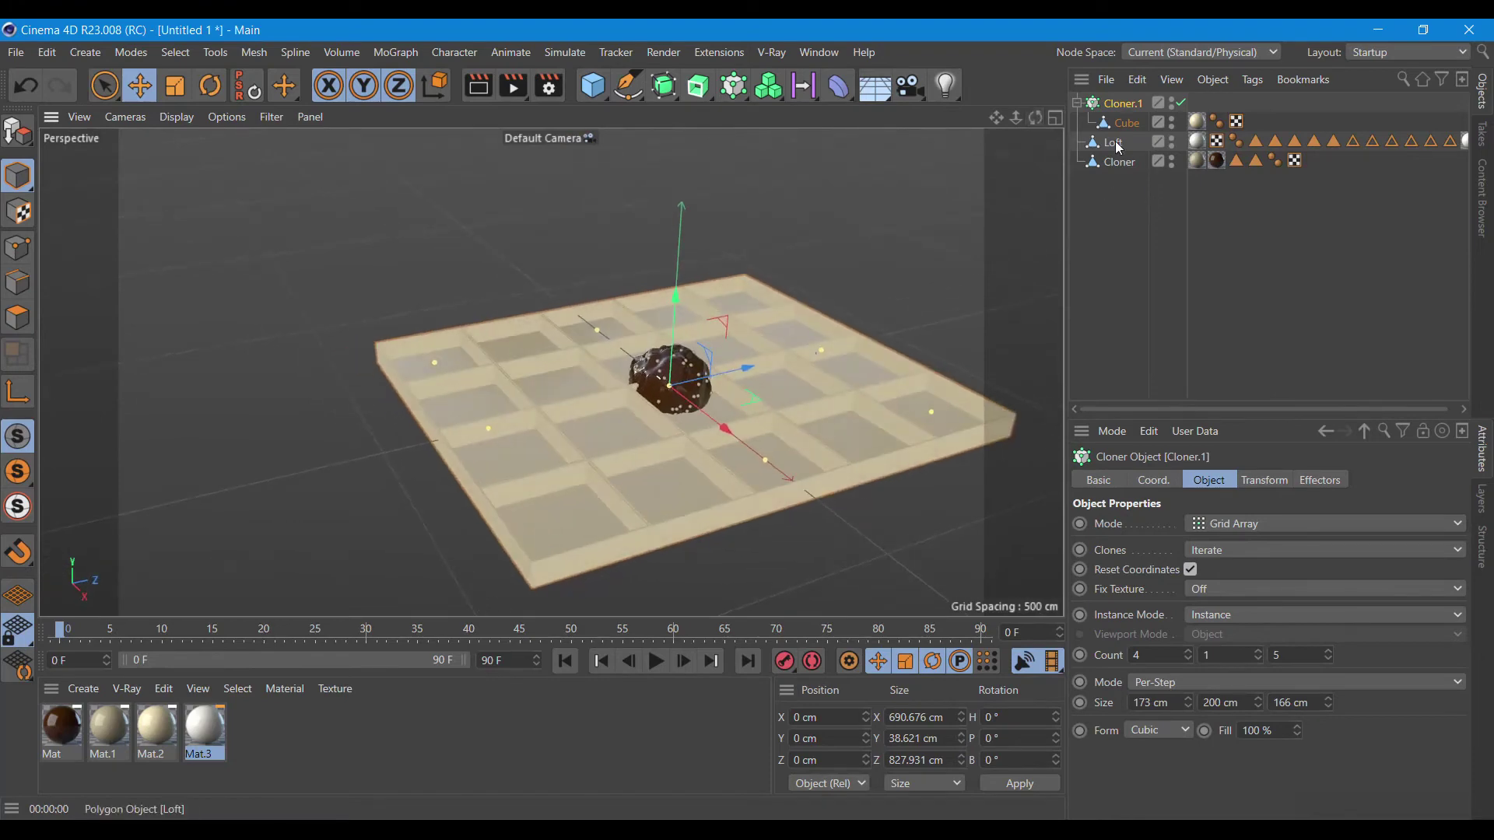
left_click(1076, 103)
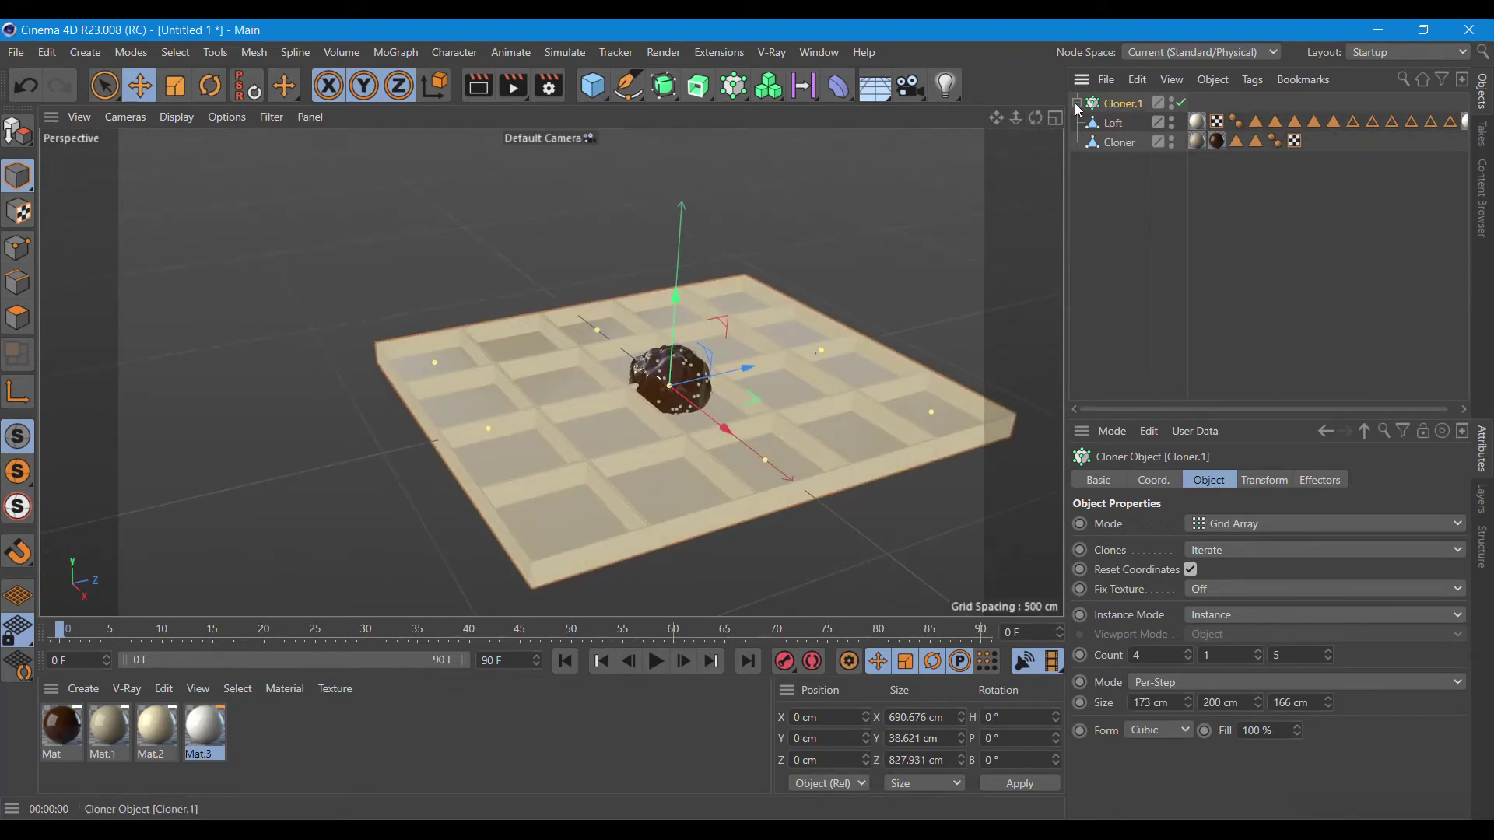
left_click_drag(1109, 107, 1113, 173, "ctrl")
Make Cloner.2 clone the Loft cup and a new Cloner.3 clone the truffle.
left_click(1077, 165)
left_click(1116, 180)
key("Delete")
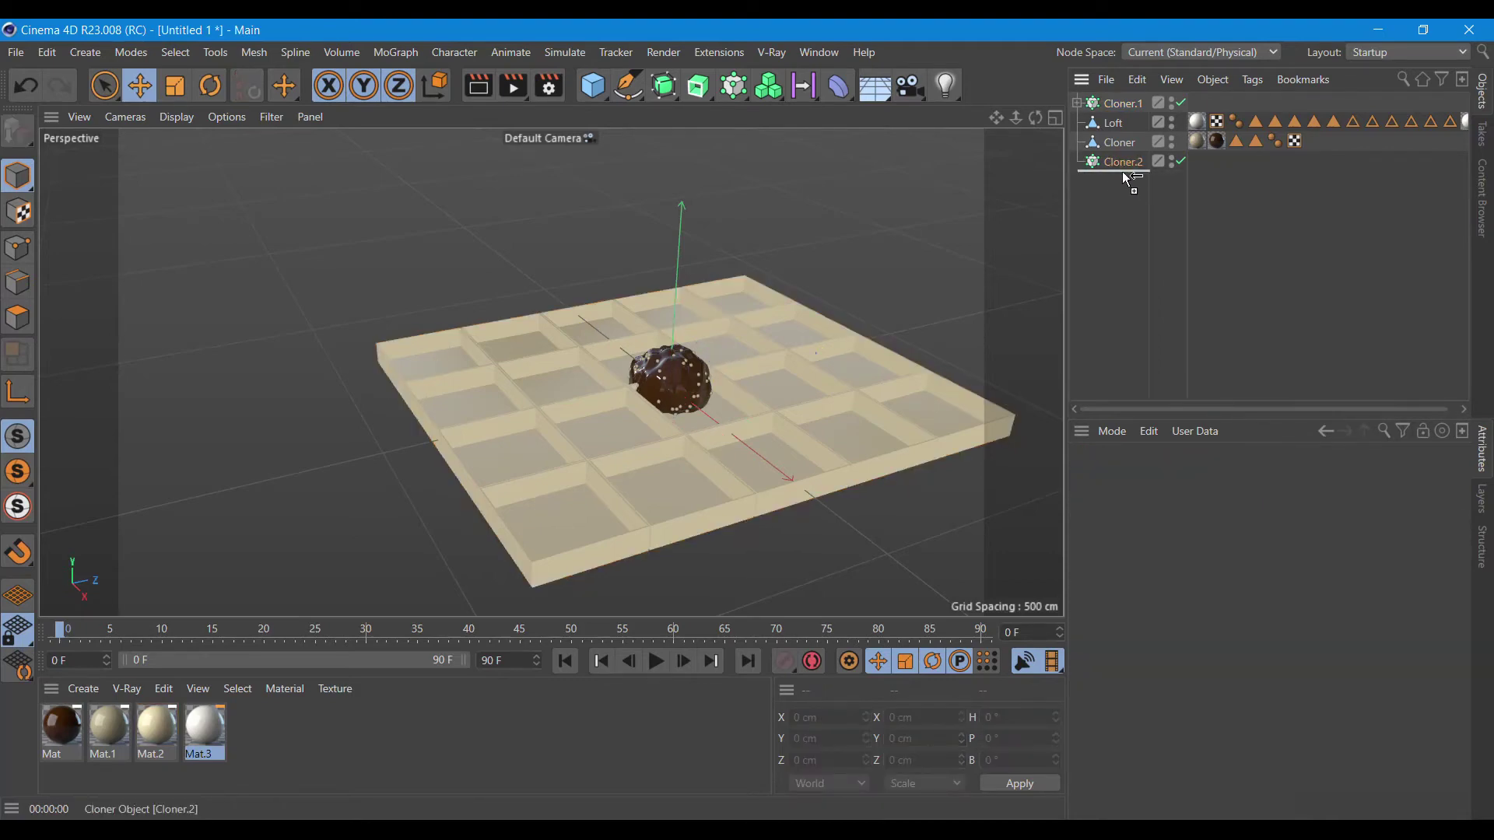
left_click_drag(1123, 173, 1124, 175, "ctrl")
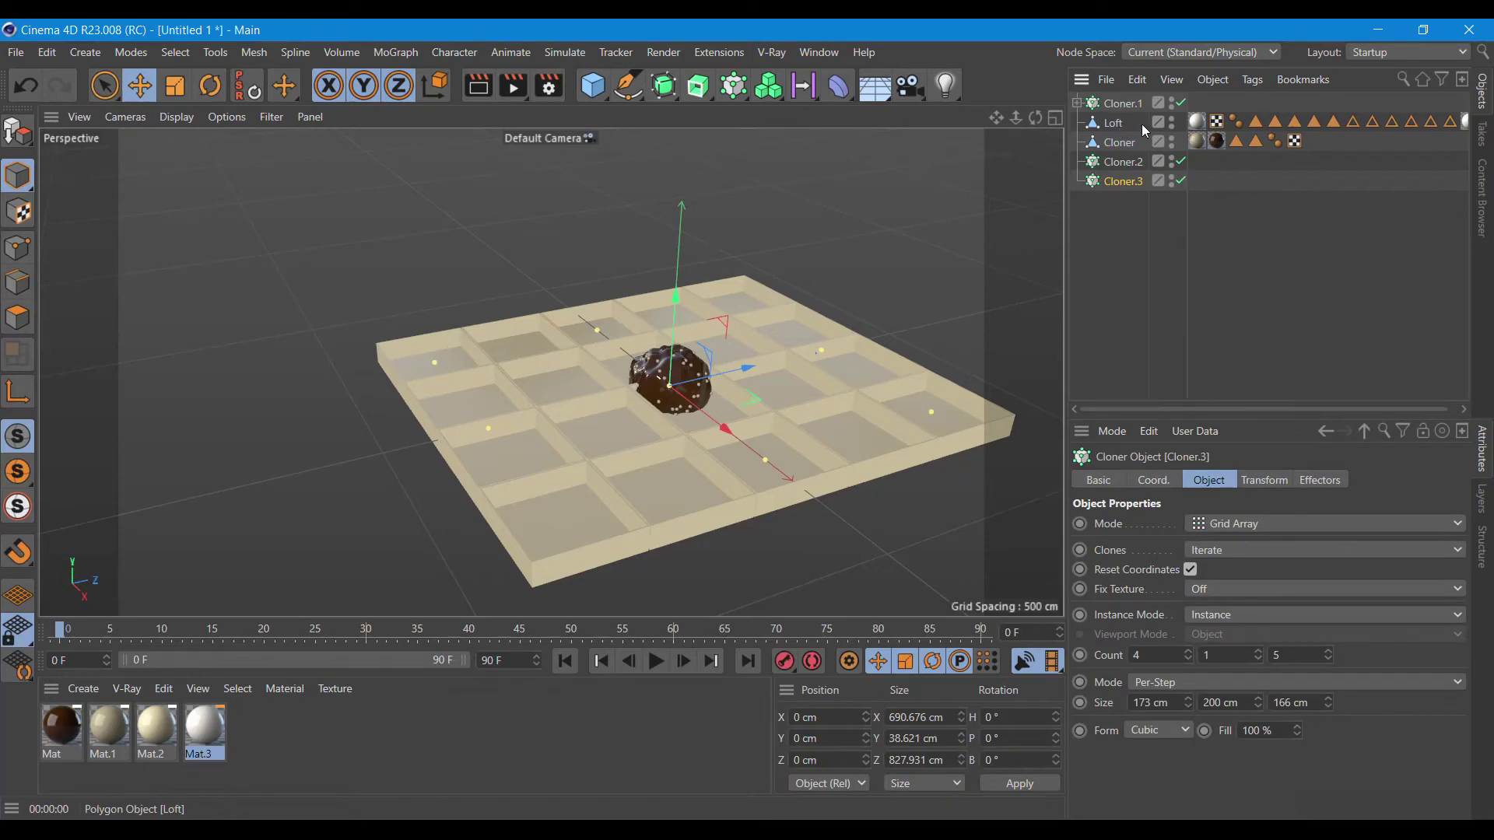
left_click_drag(1114, 125, 1130, 165)
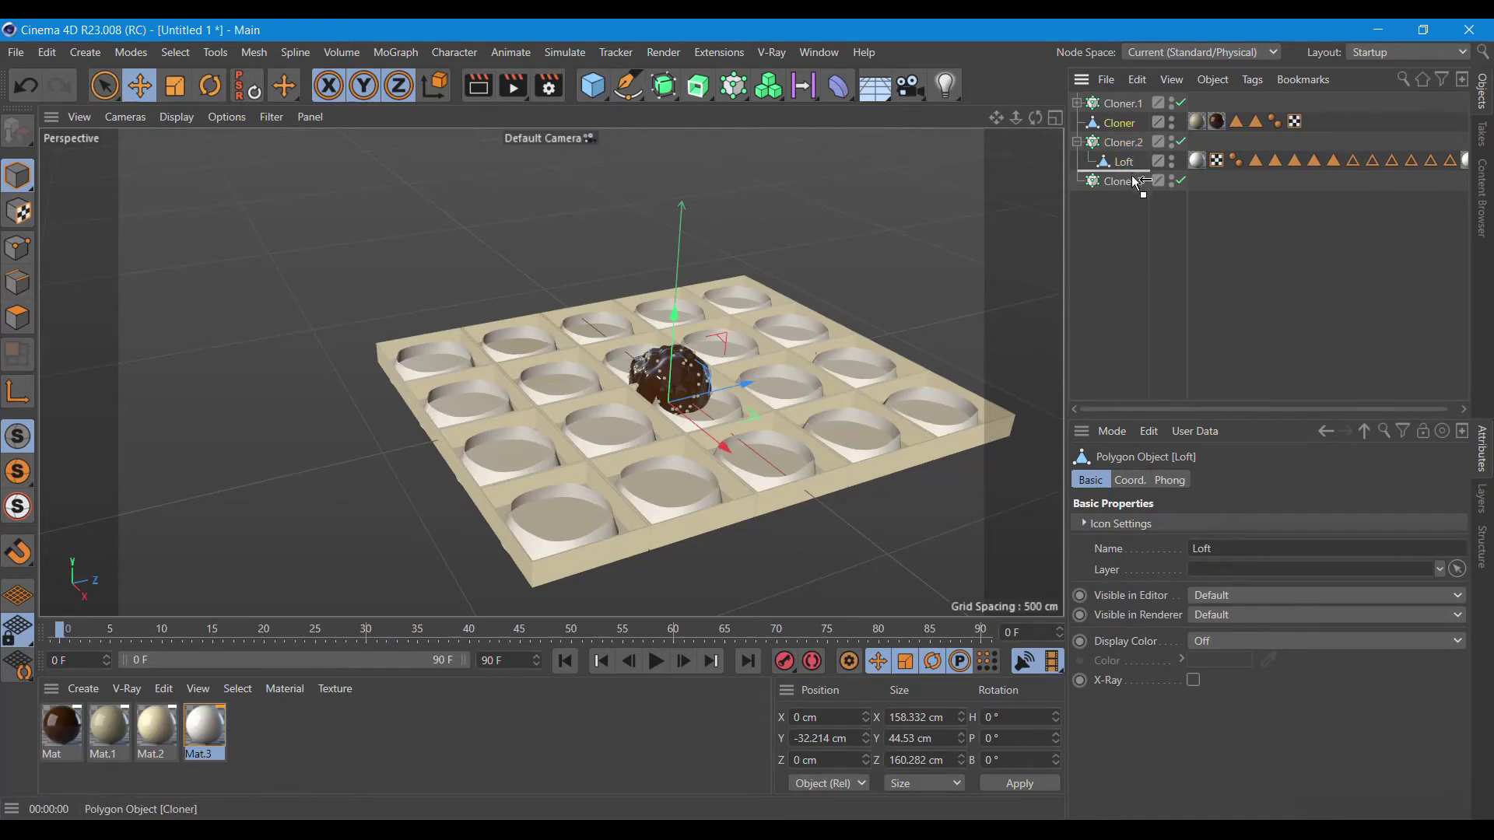
left_click_drag(1130, 124, 1132, 181)
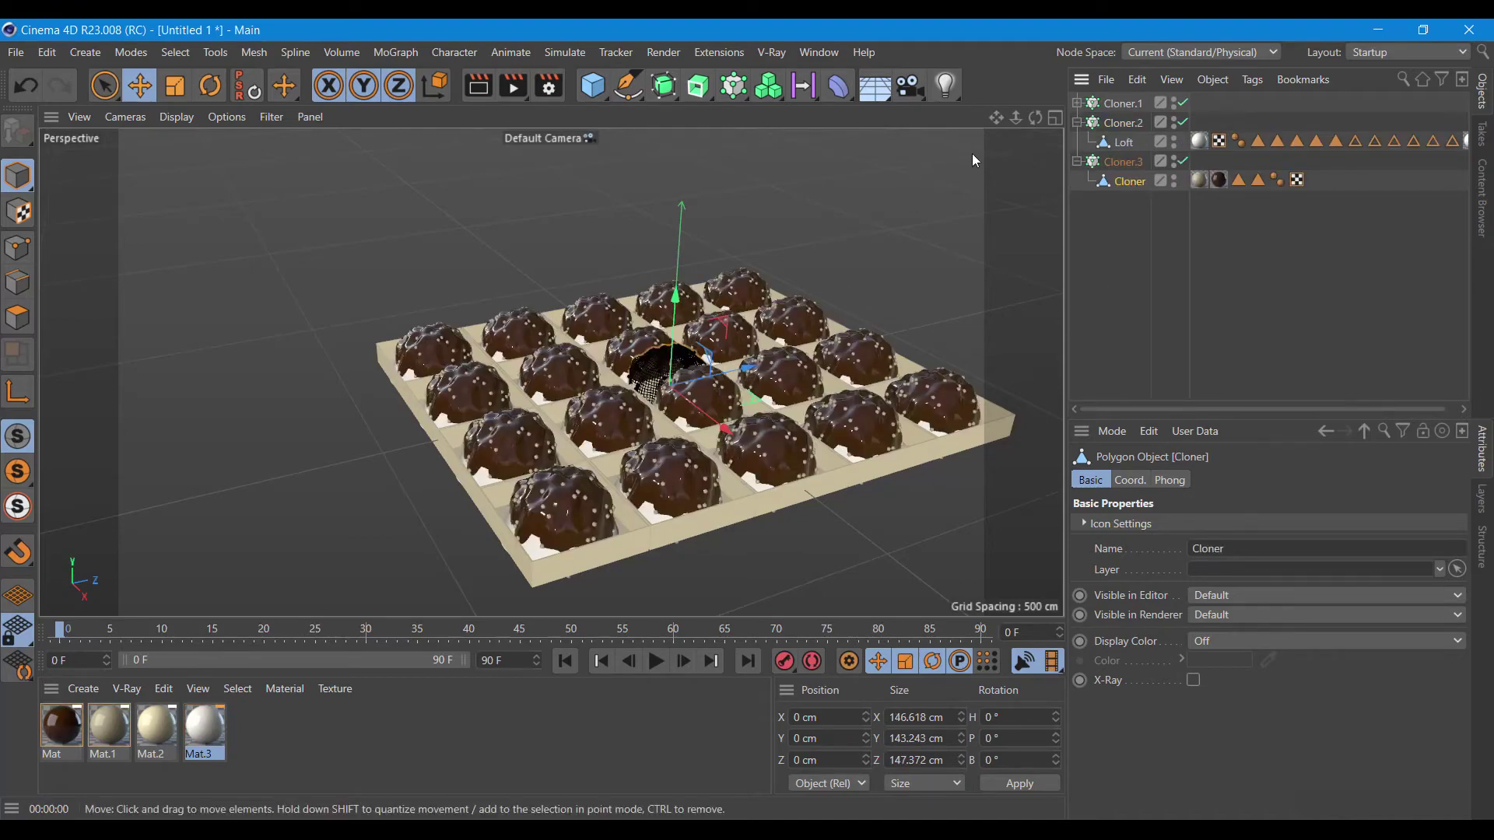
Lower the tray Cloner.1 by about 48 cm so the cups show.
left_click_drag(1036, 117, 934, 132)
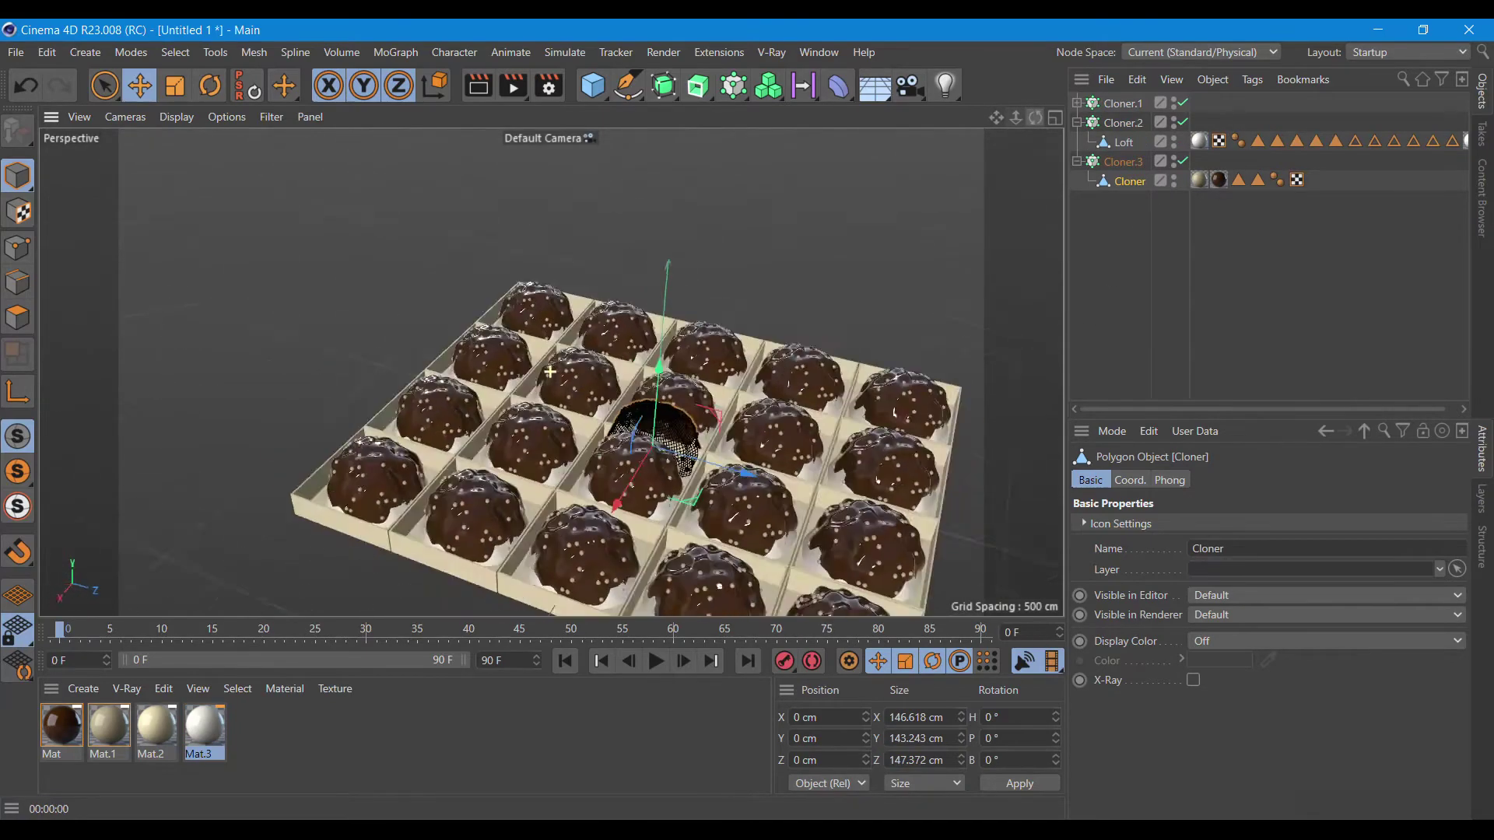
left_click_drag(550, 373, 550, 373, "alt")
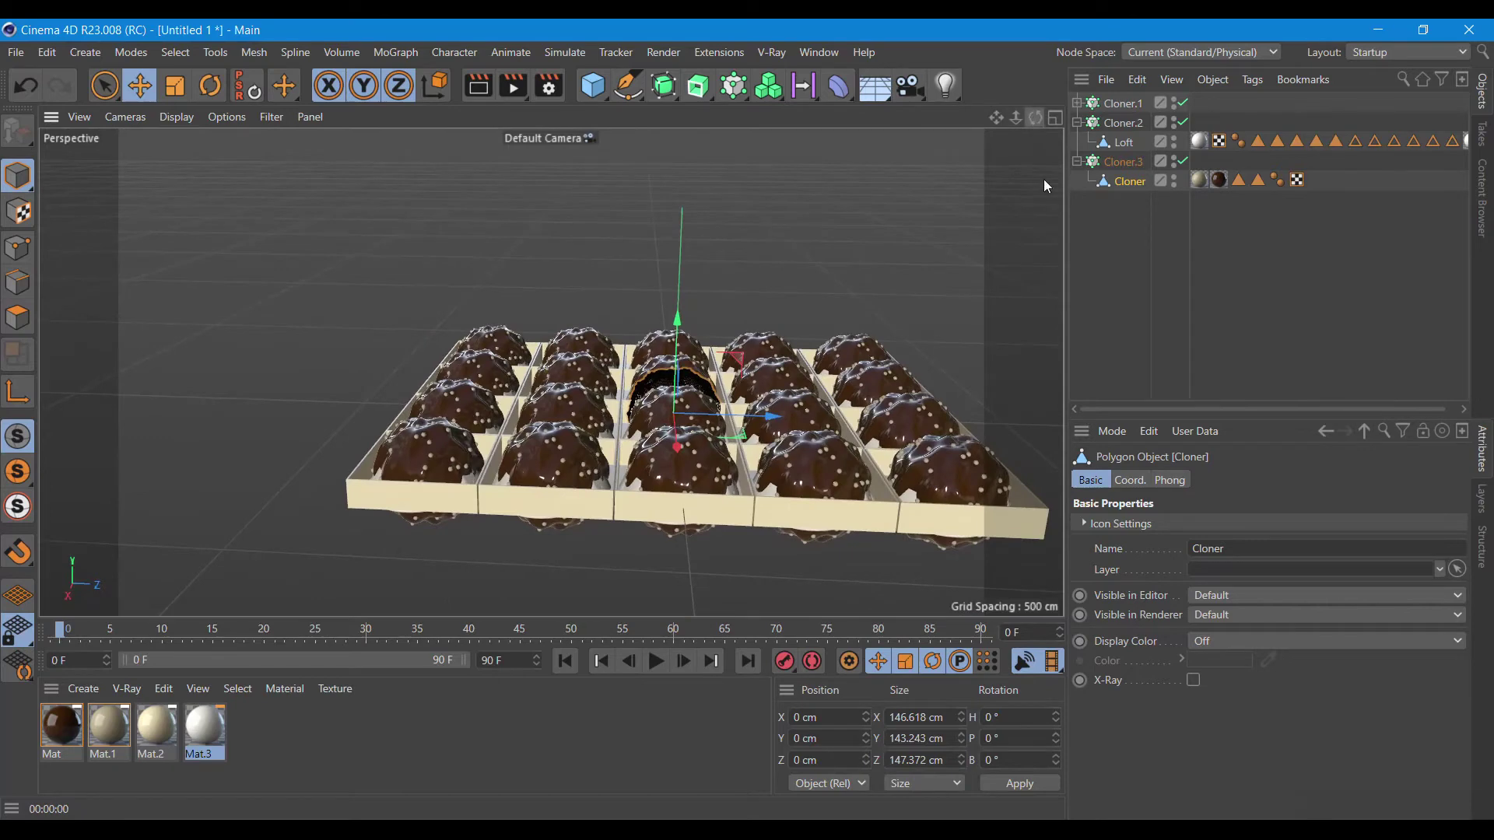
left_click(1121, 106)
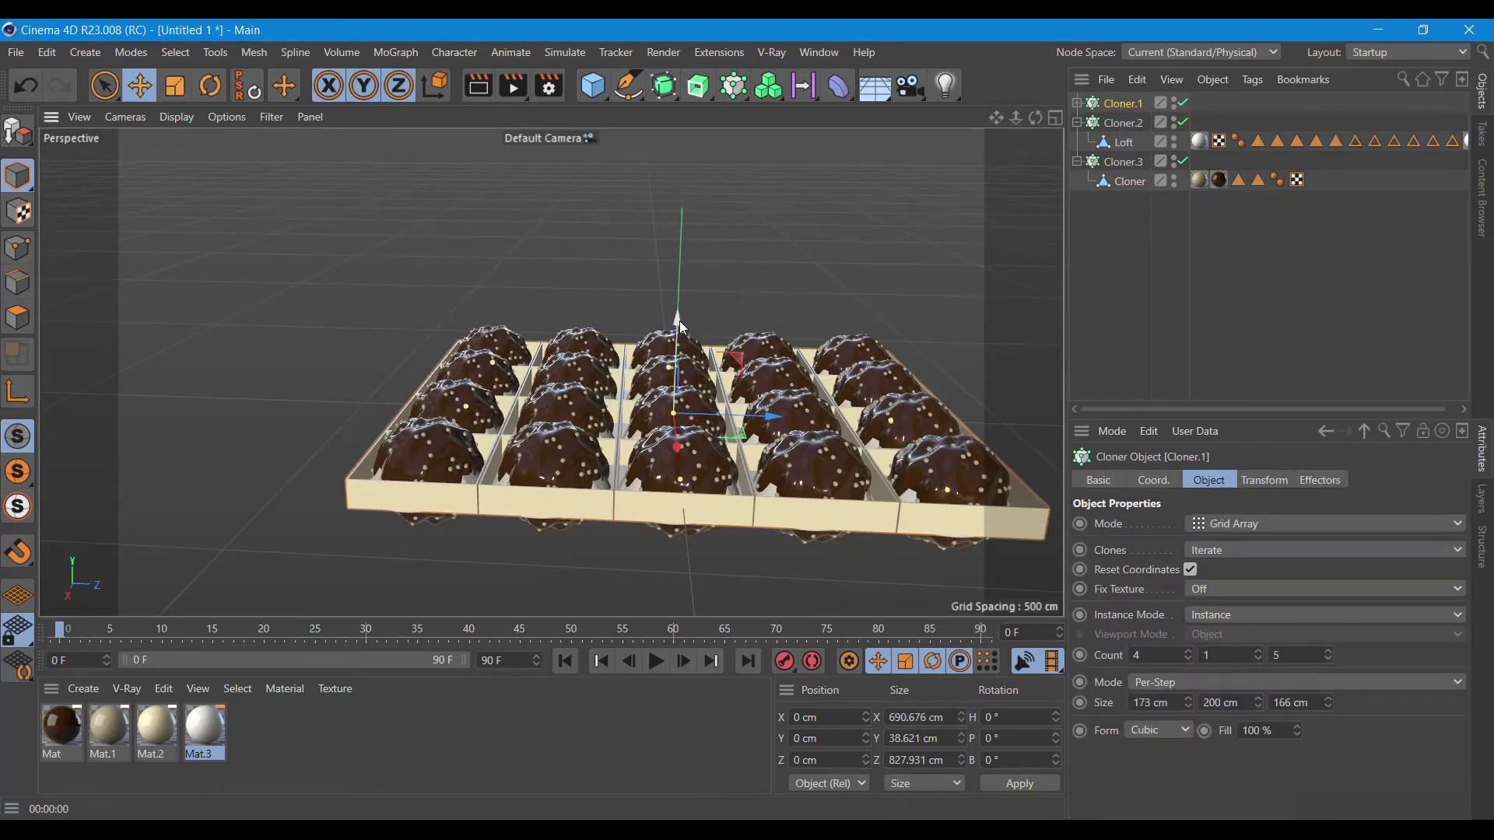
left_click_drag(680, 321, 682, 347)
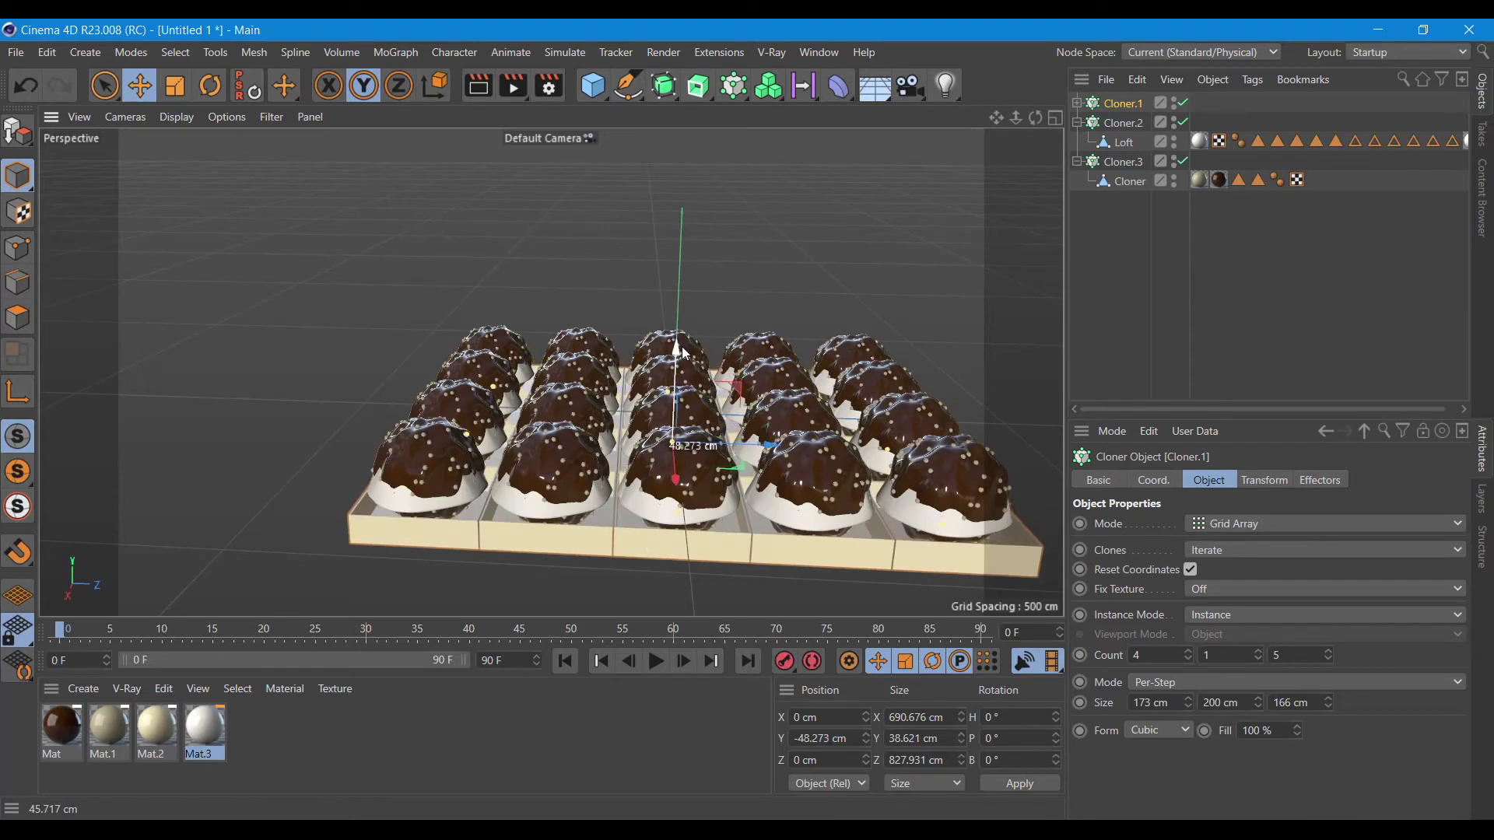
Lower the cup cloner Cloner.2 by about 31 cm and inspect the tray from below.
left_click(1123, 123)
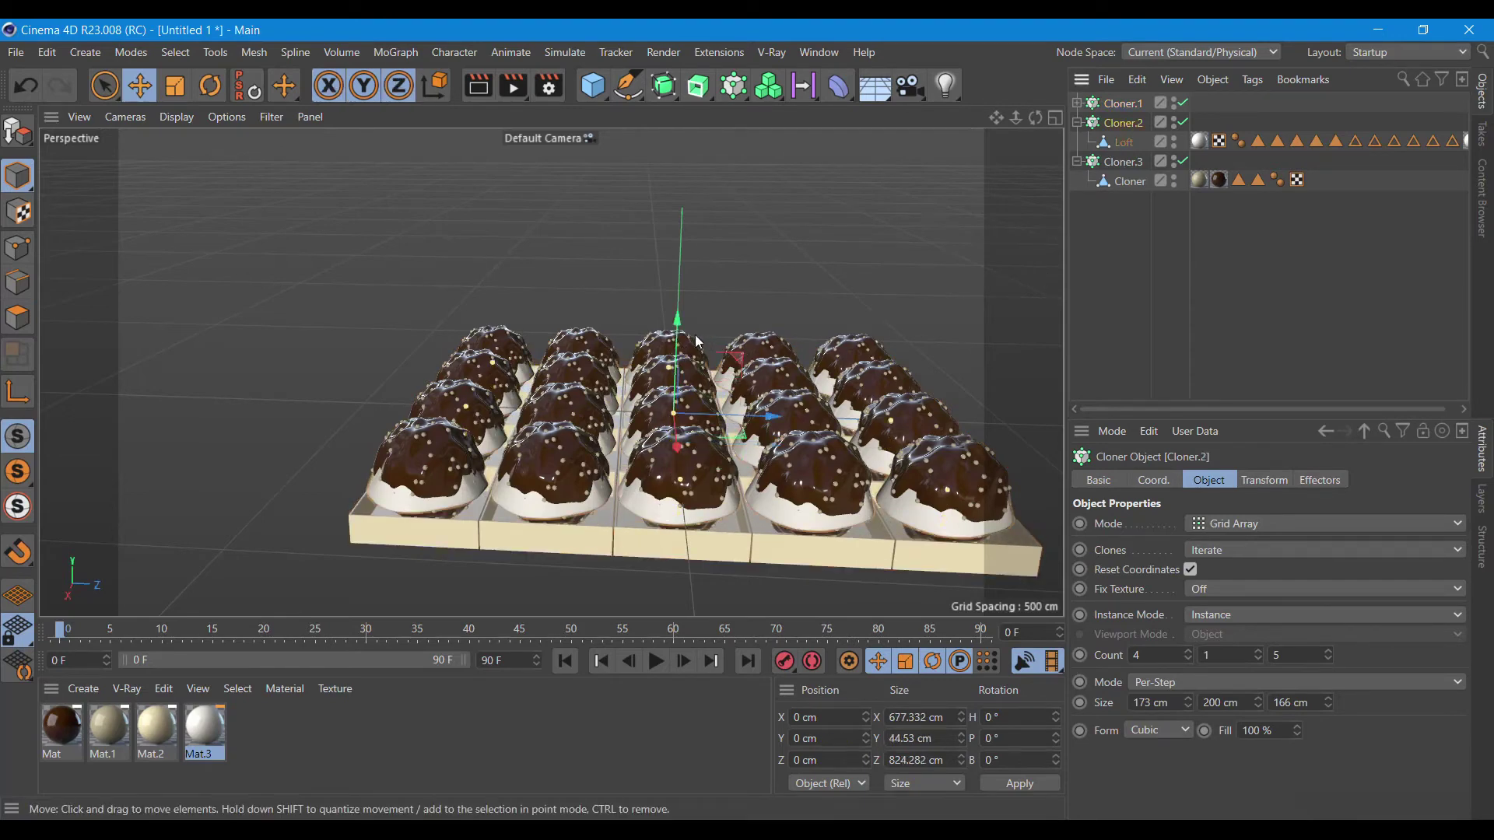
left_click_drag(678, 319, 681, 344)
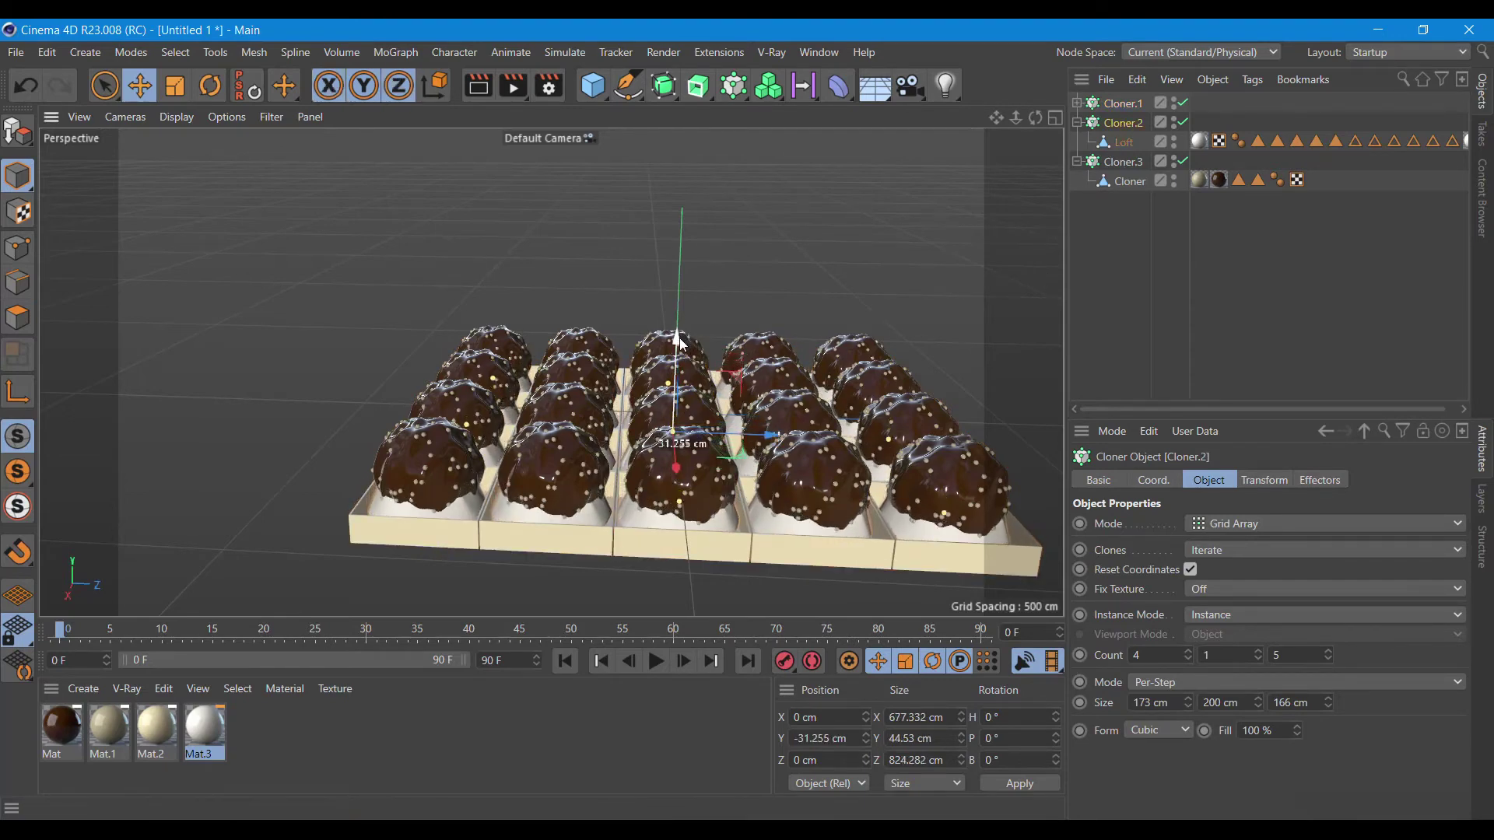
left_click_drag(1036, 117, 1036, 233)
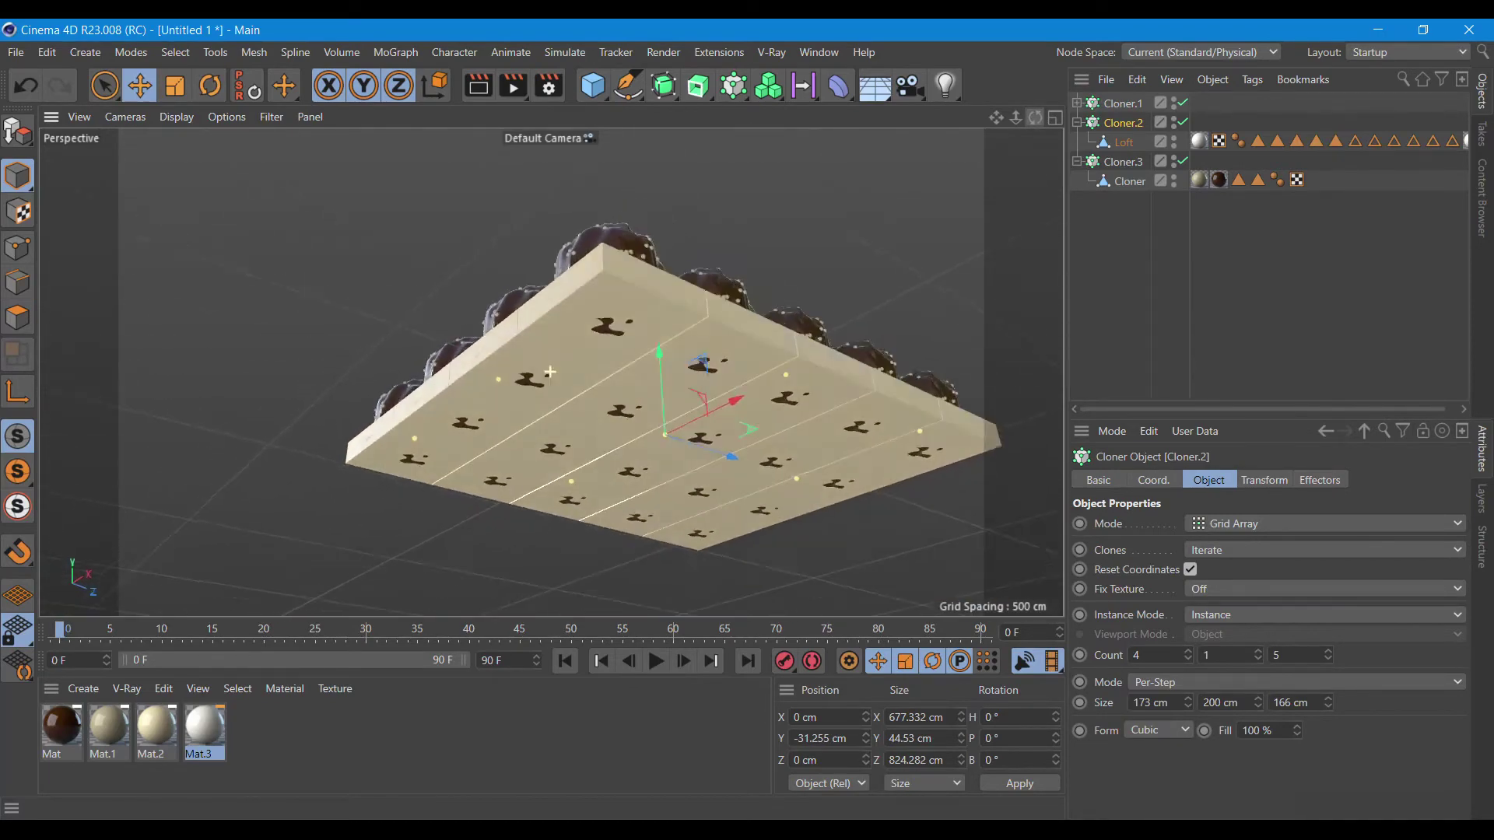
left_click_drag(1036, 118, 1050, 152)
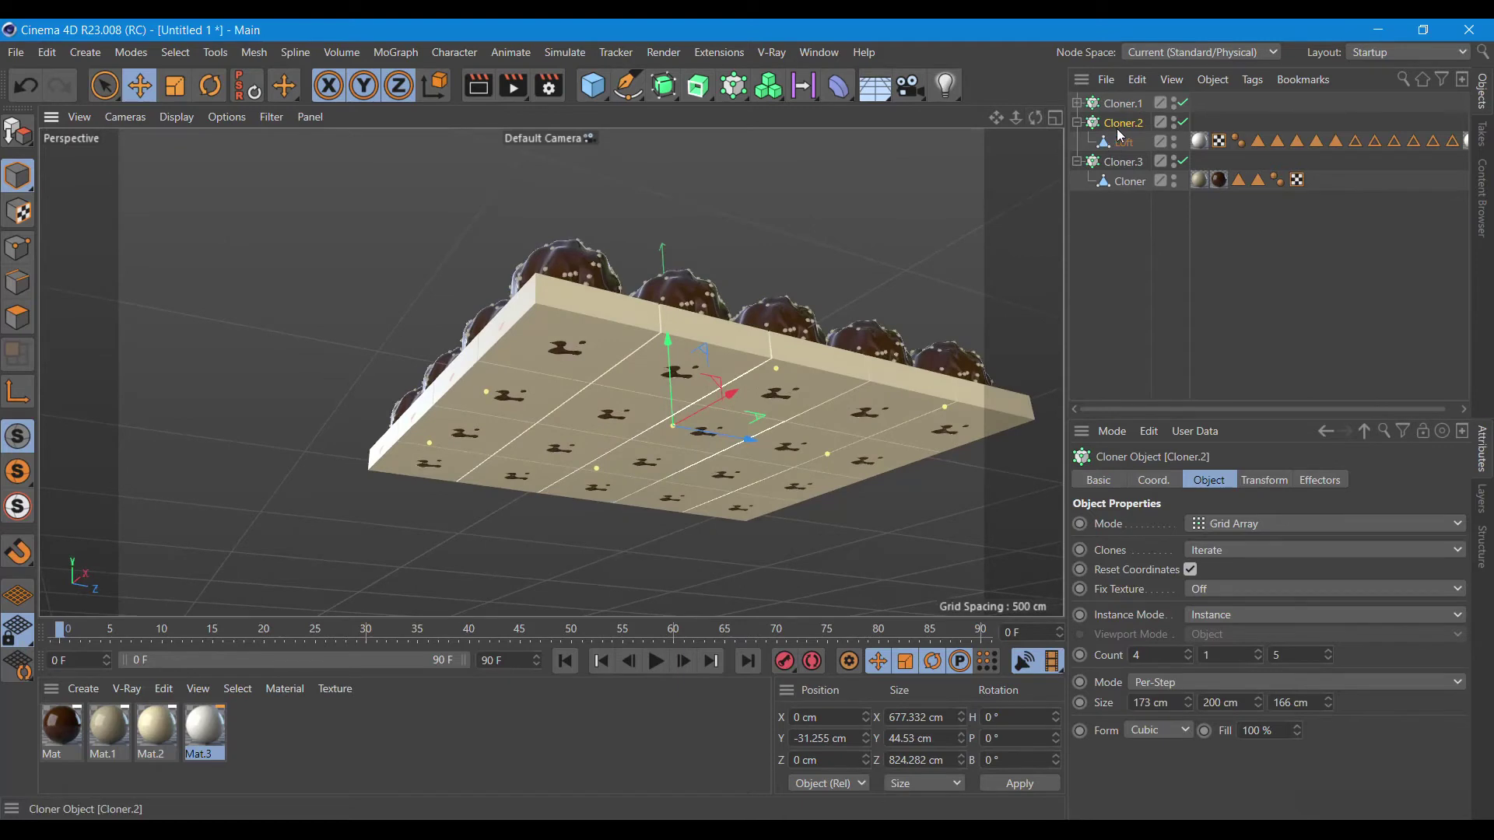
Raise the truffle cloner Cloner.3 about 16 cm and render a preview of all 20 chocolates.
left_click(1126, 163)
left_click_drag(667, 329, 669, 321)
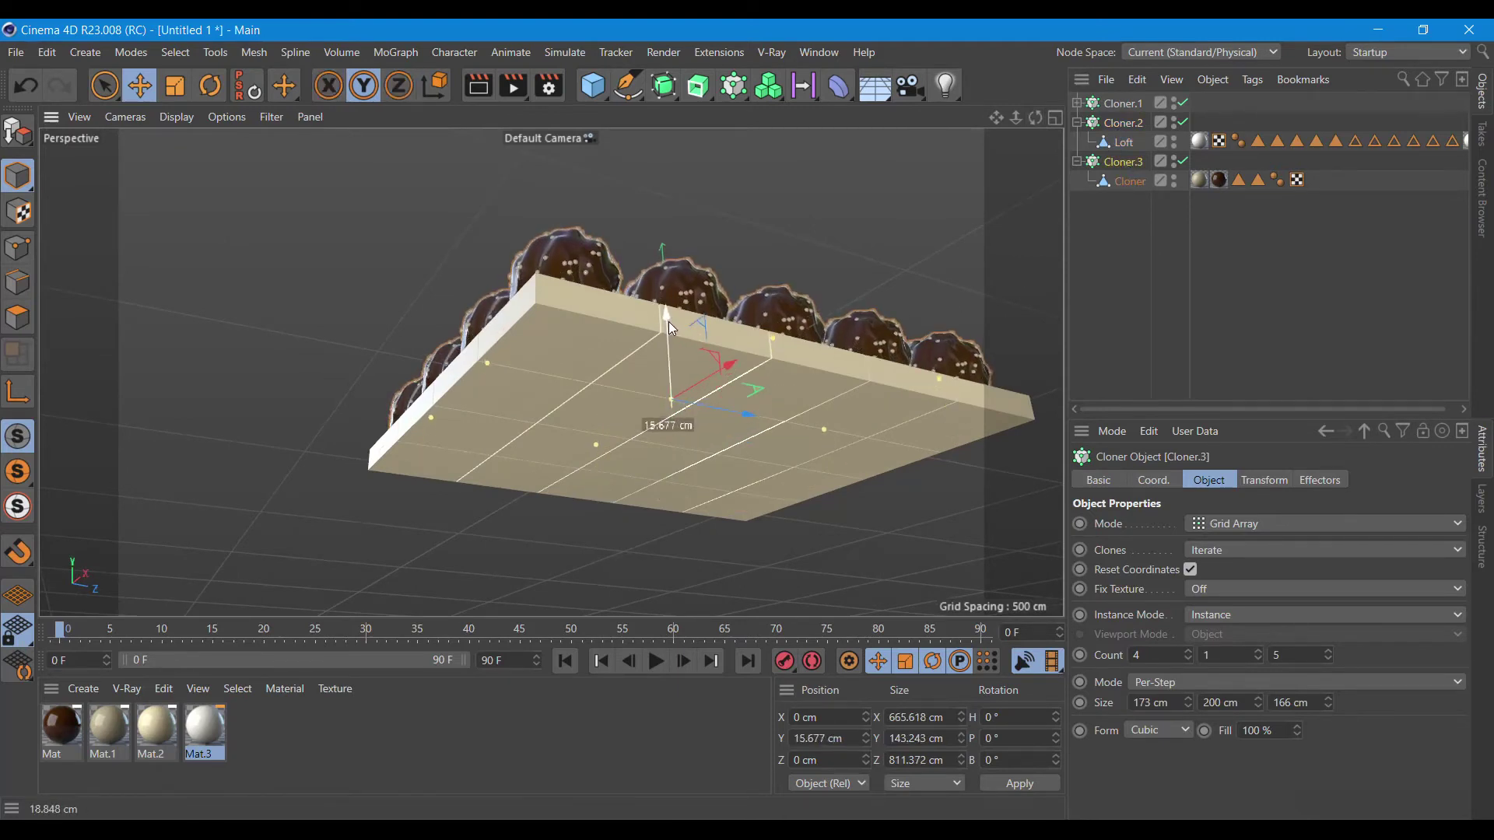
left_click(1055, 118)
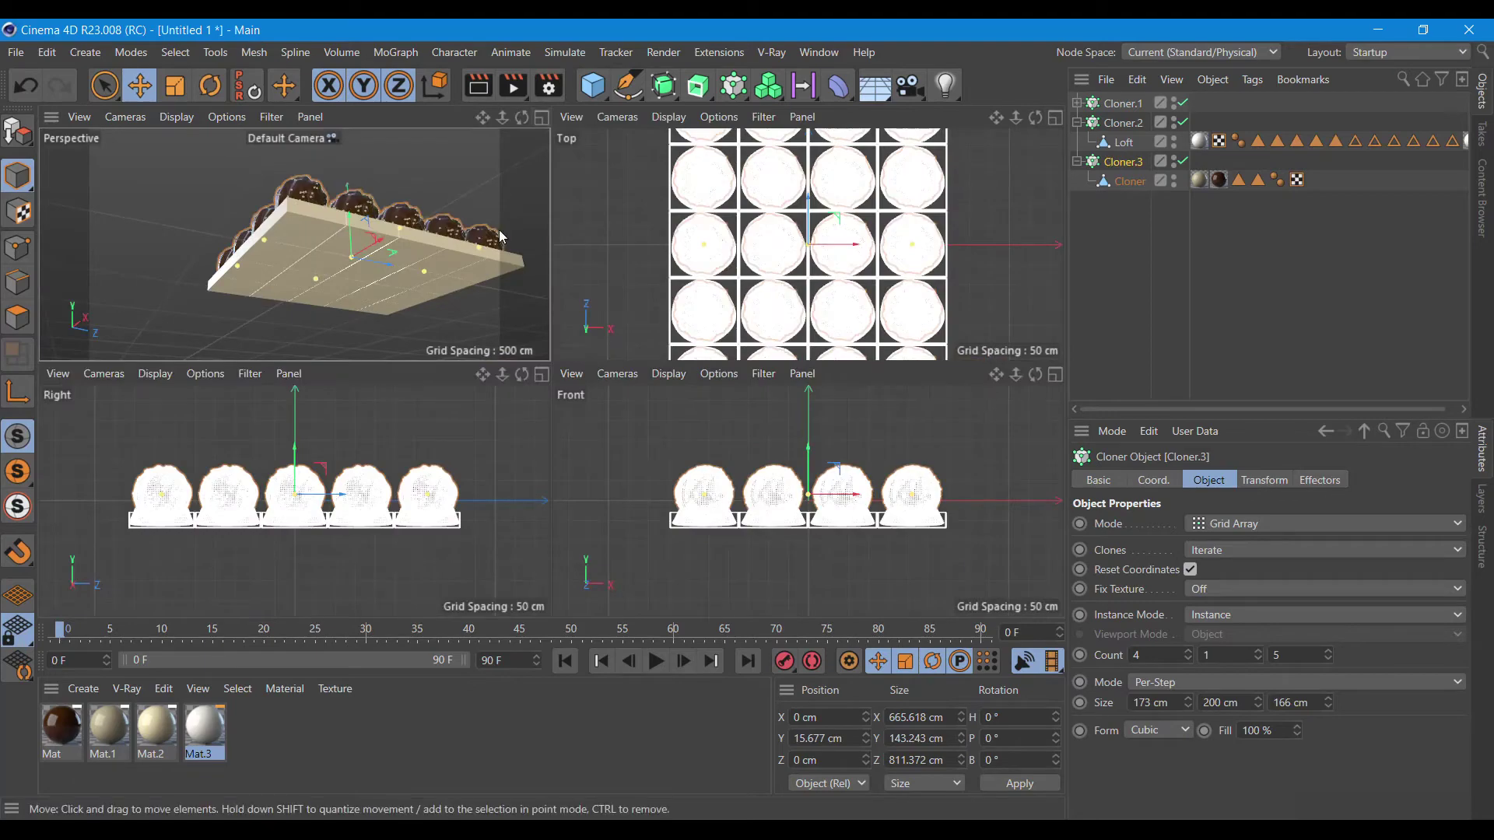
left_click(541, 117)
mouse_move(1036, 118)
left_mouse_down()
mouse_move(973, 148)
mouse_move(1025, 124)
left_mouse_up()
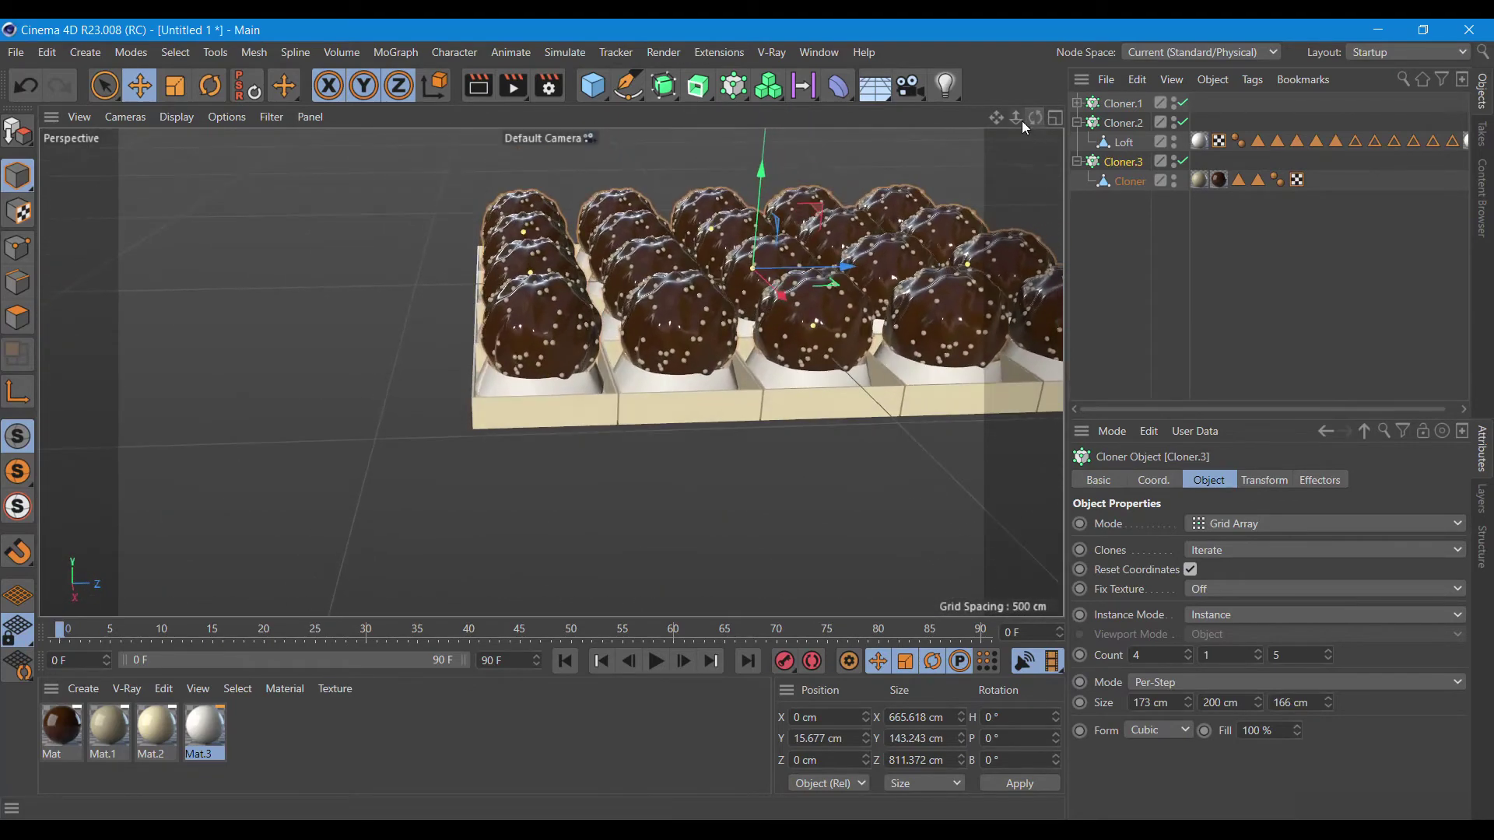
mouse_move(1036, 117)
left_mouse_down()
mouse_move(997, 115)
mouse_move(962, 231)
left_mouse_up()
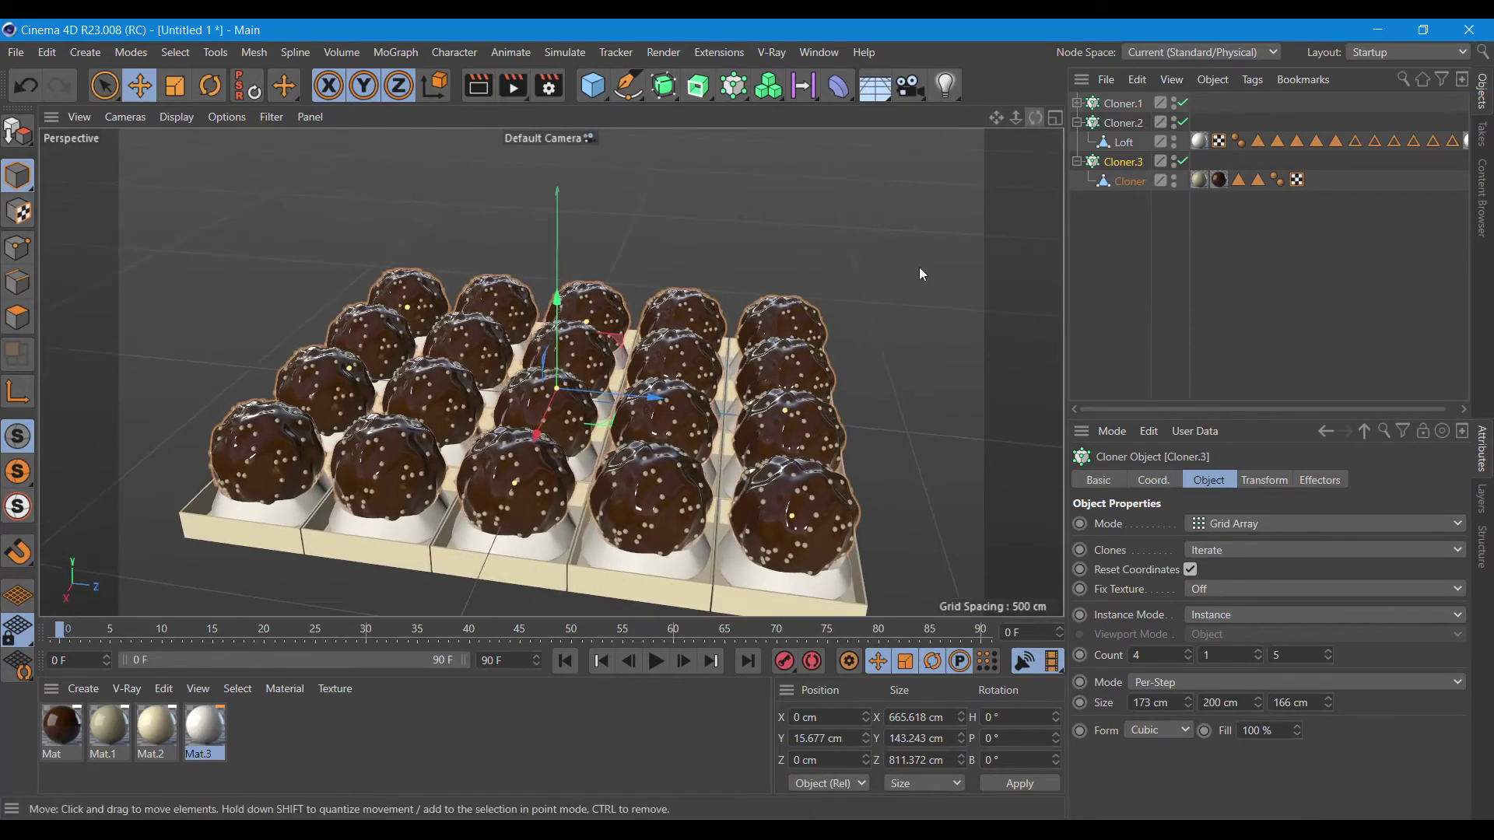
left_click(478, 86)
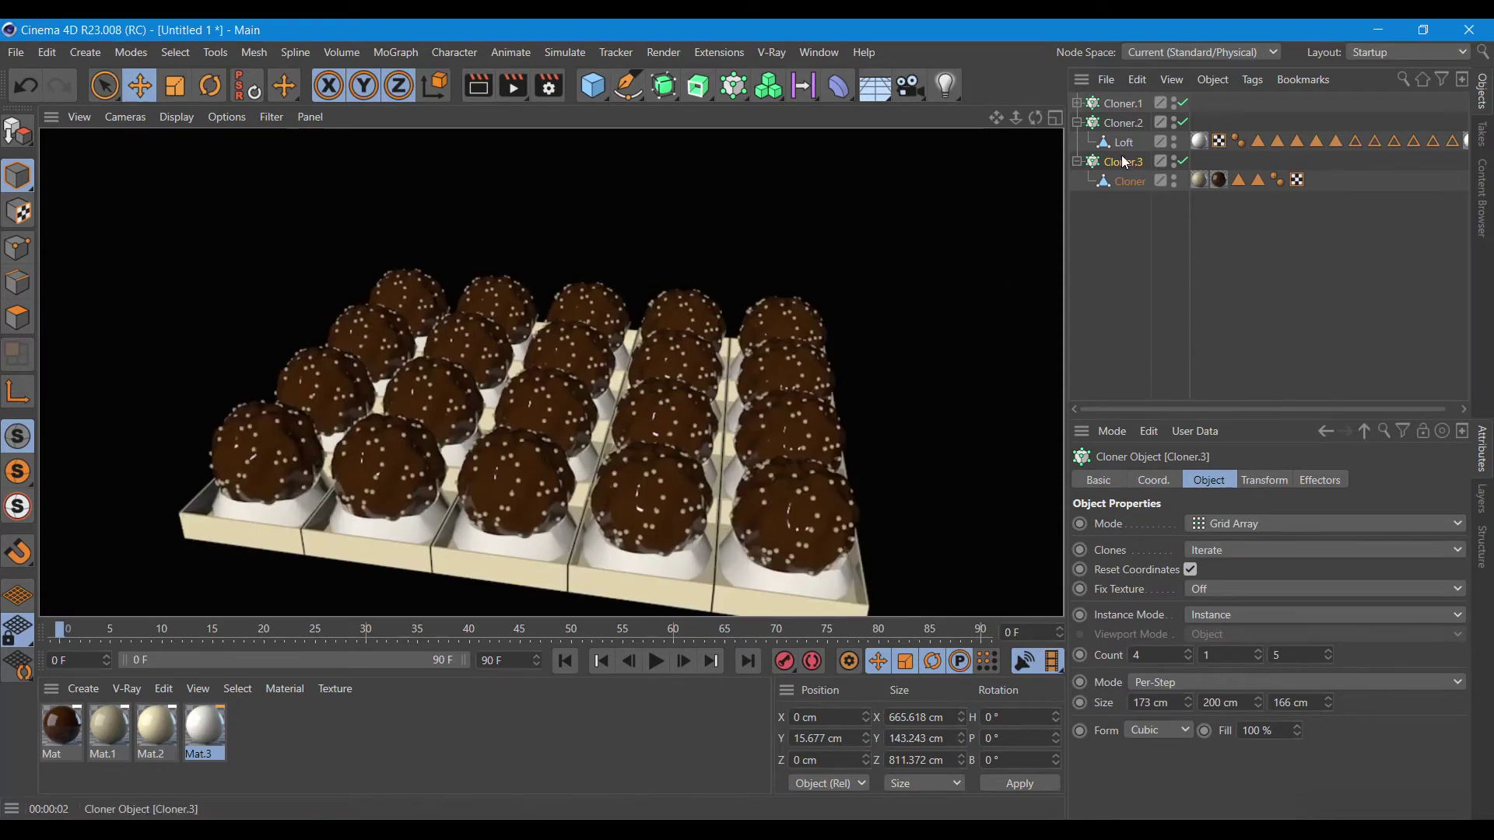
Shrink Cloner.1's grid to 172 cm in X and 165 cm in Z, checking with a render.
left_click(1122, 103)
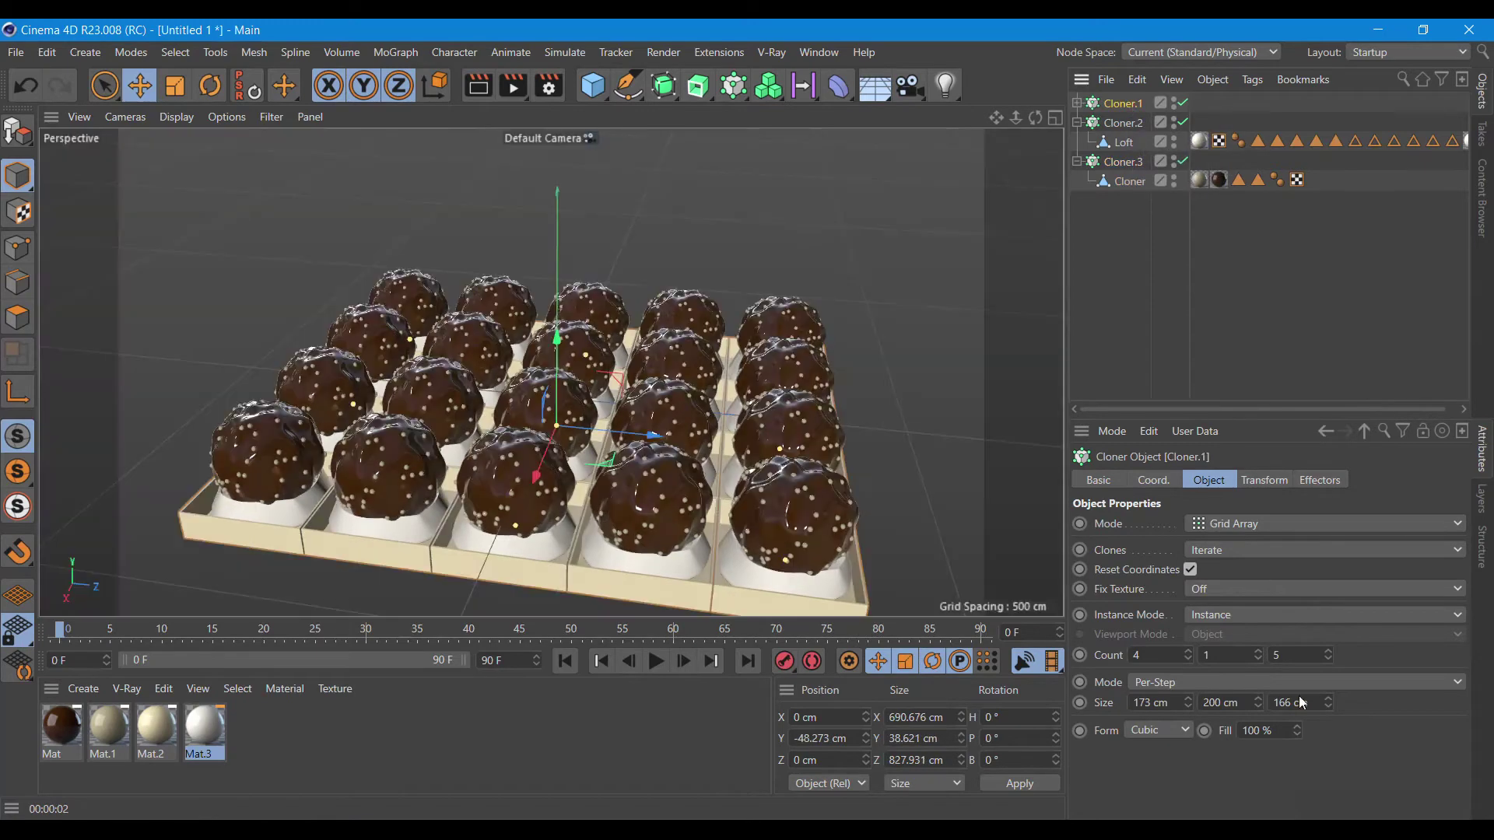
left_click(1189, 709)
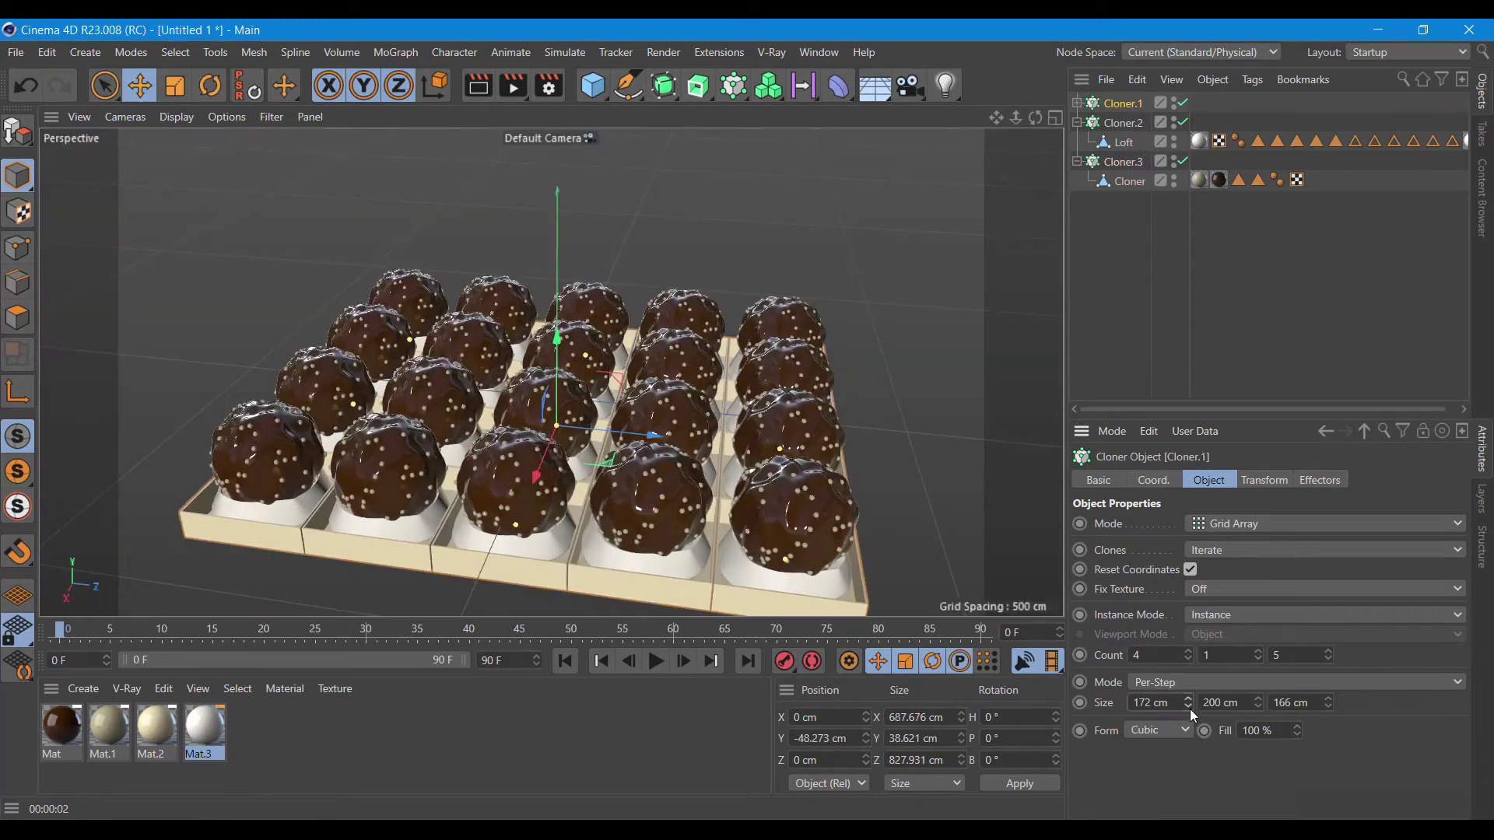
left_click(1328, 708)
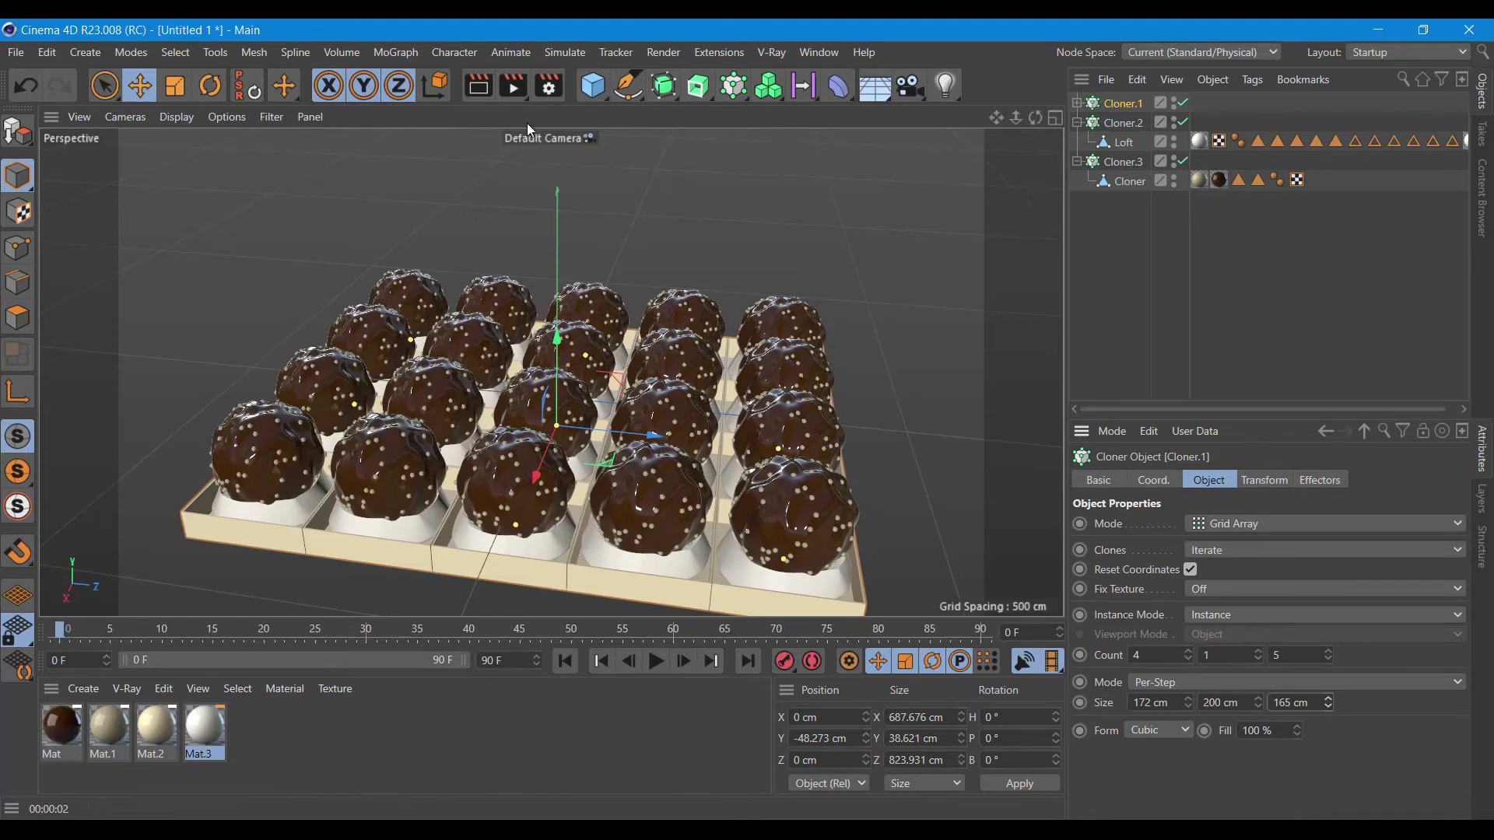
left_click(478, 86)
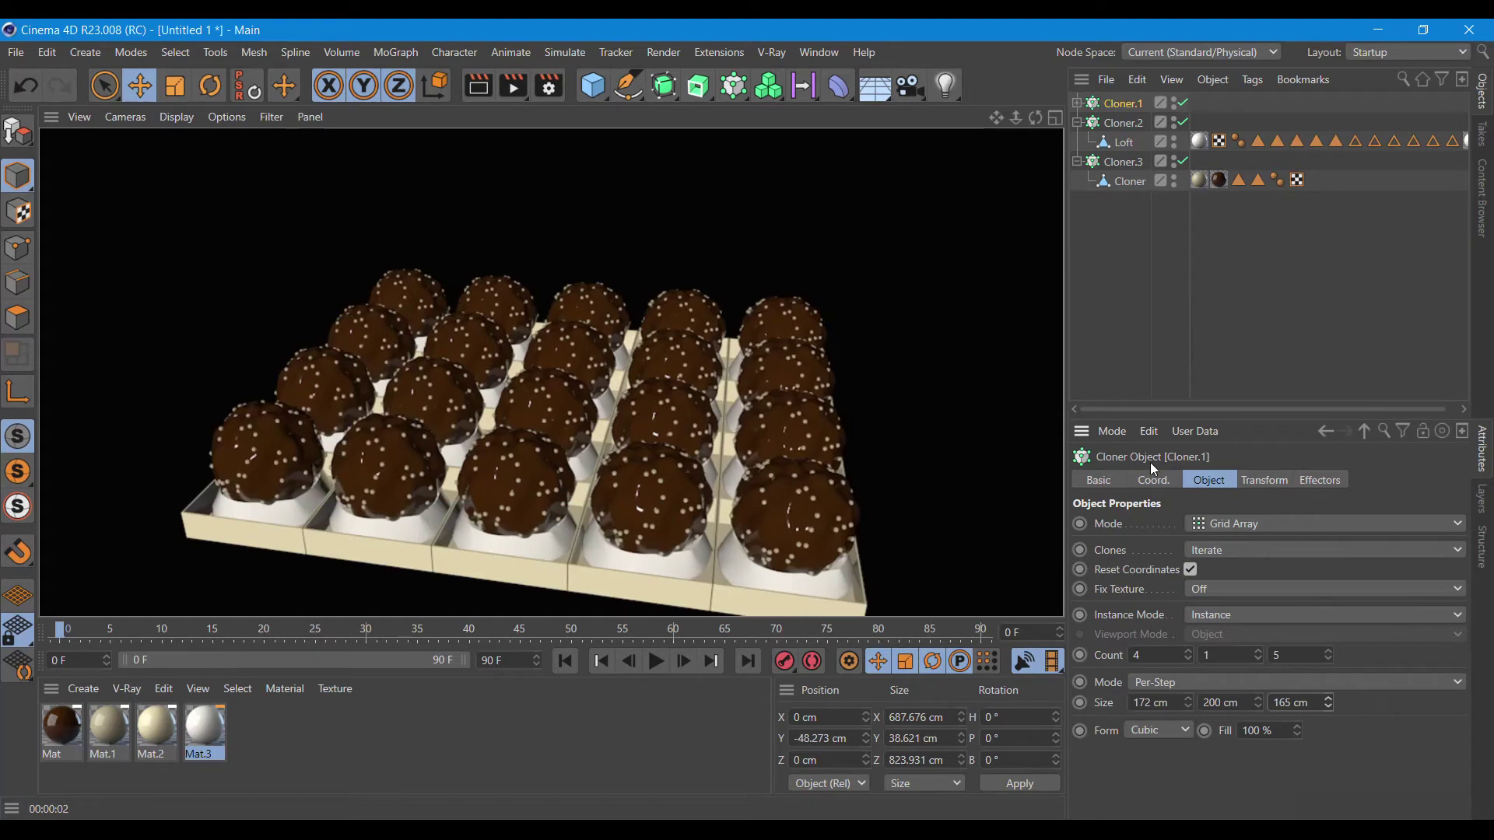
left_click(1329, 700)
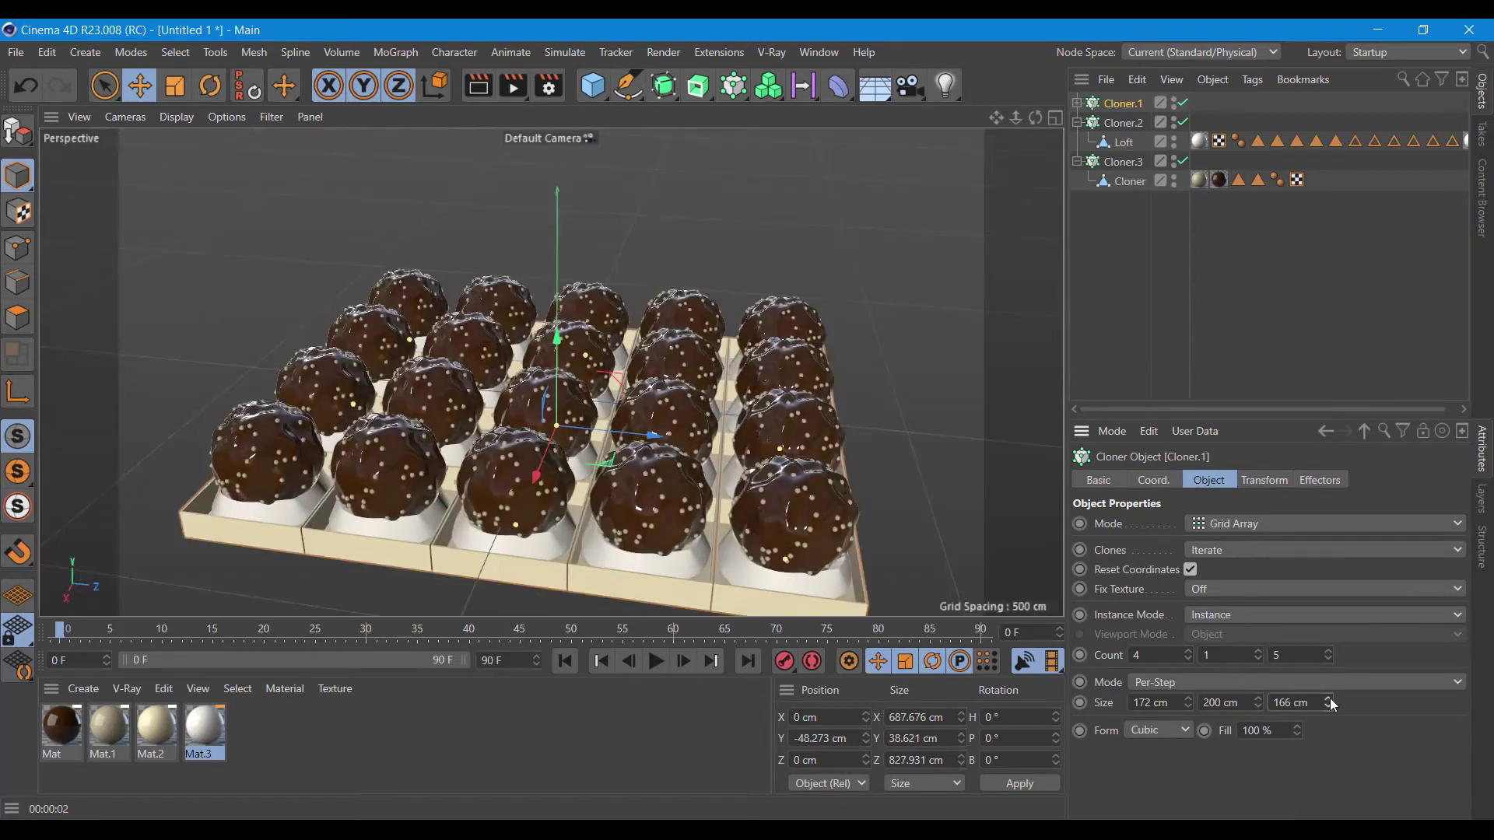
left_click(1330, 708)
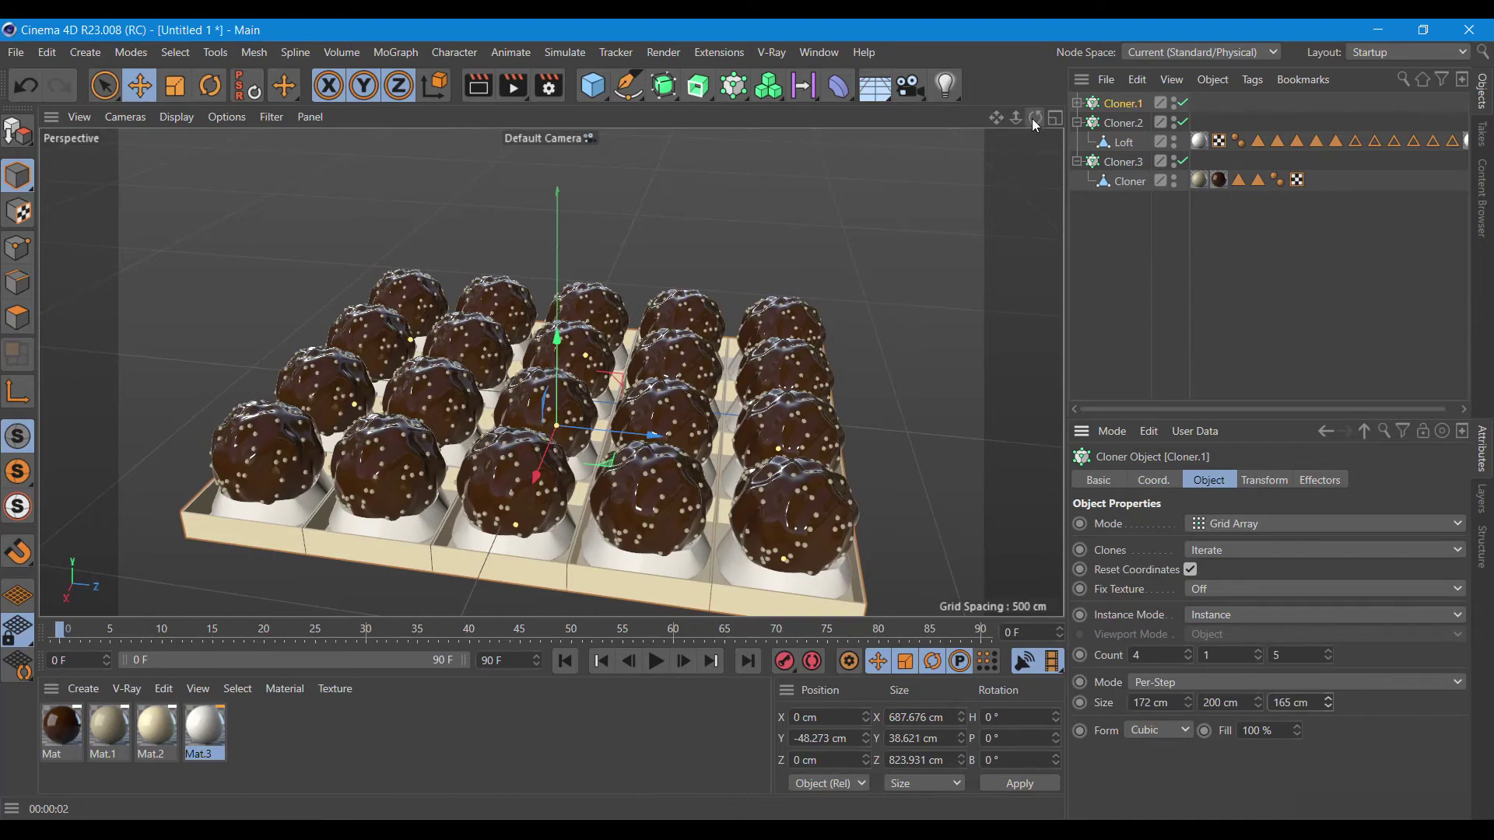
left_click_drag(1036, 117, 1042, 148)
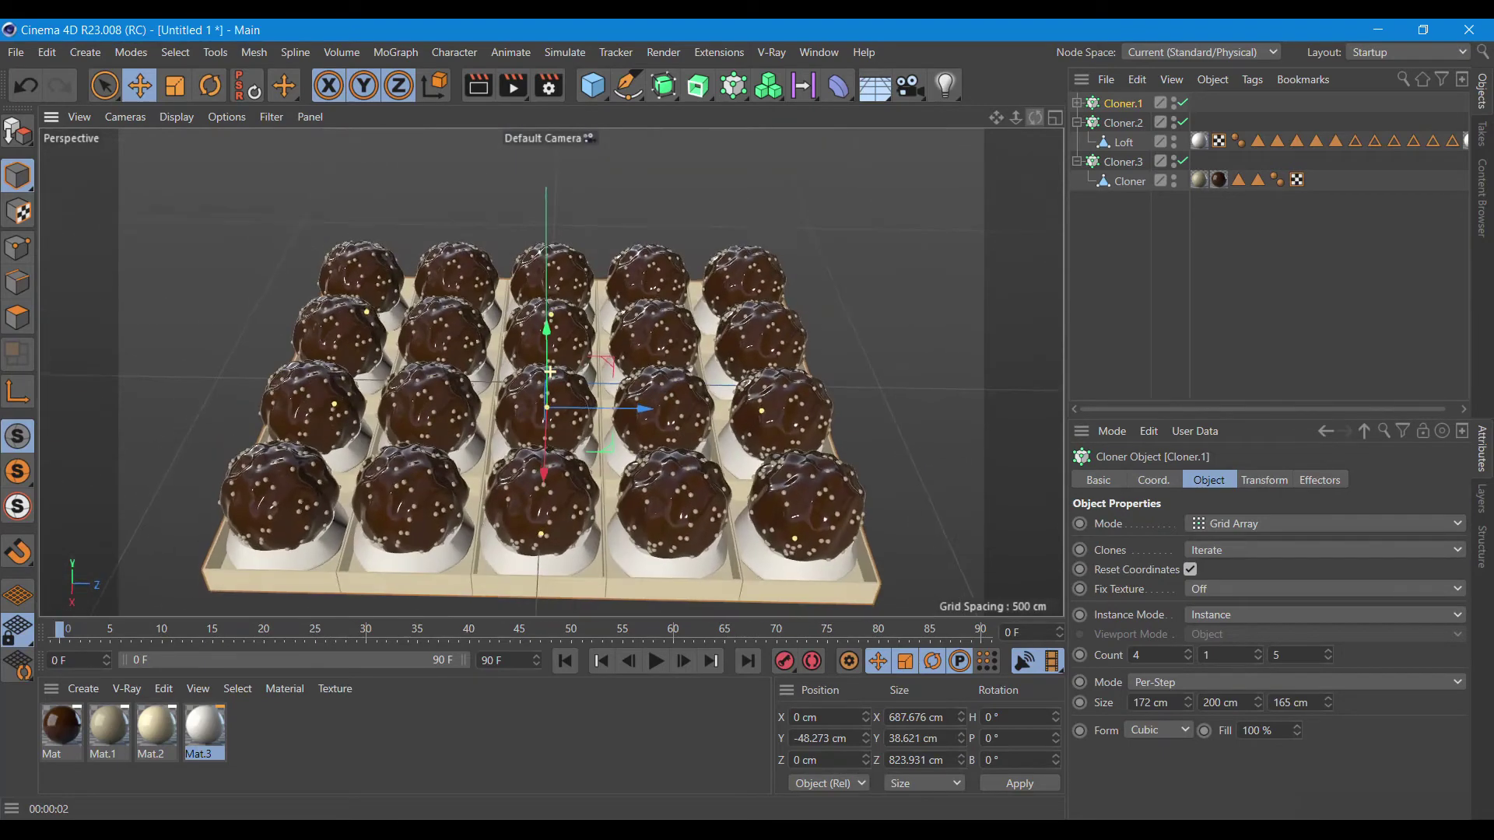
left_click_drag(1036, 117, 956, 217)
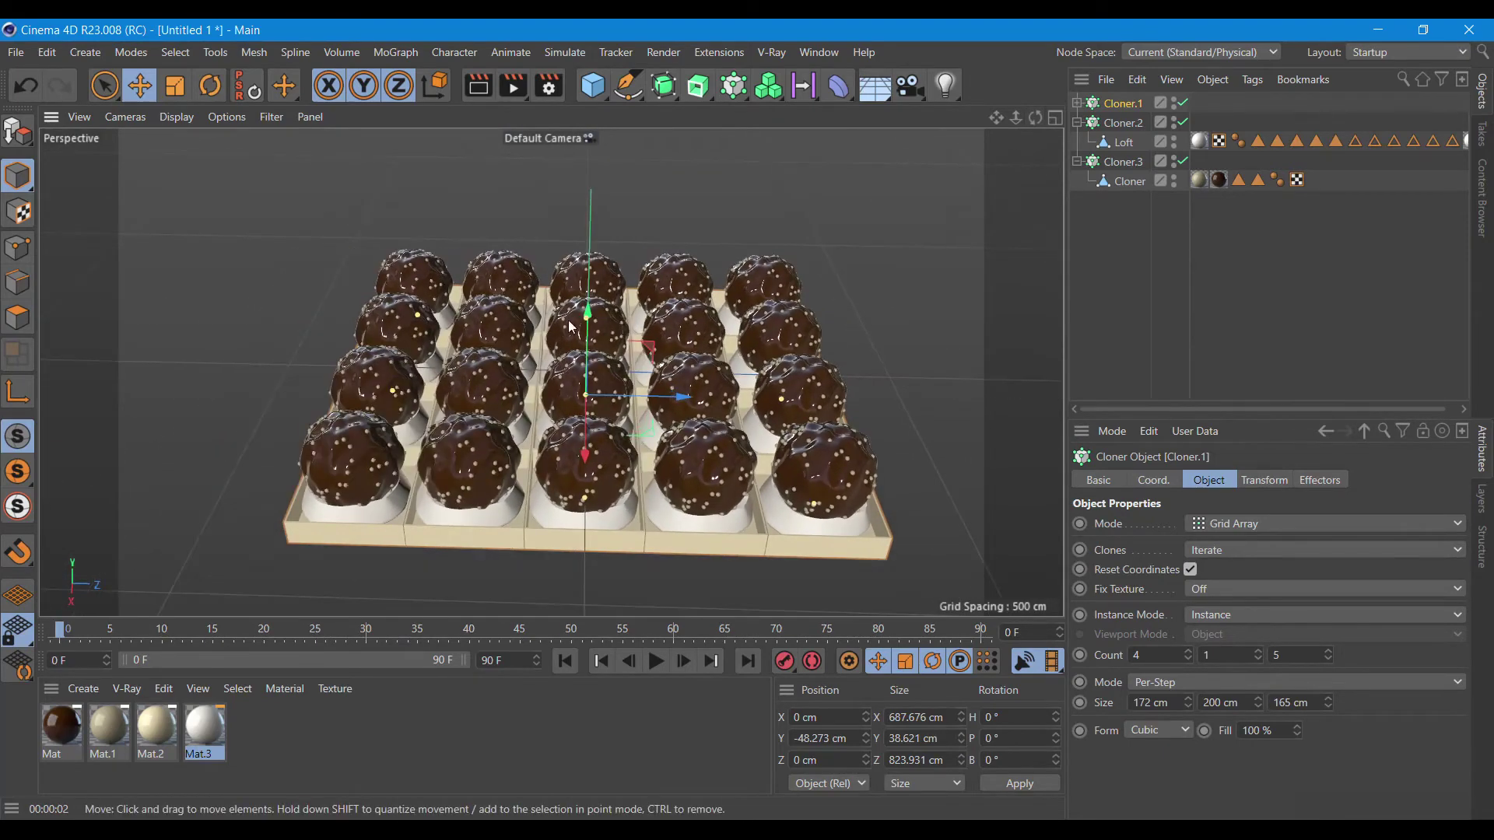
Add a cube, size it to about 691 × 37 × 849 cm, and lower it beneath the tray.
left_click(593, 85)
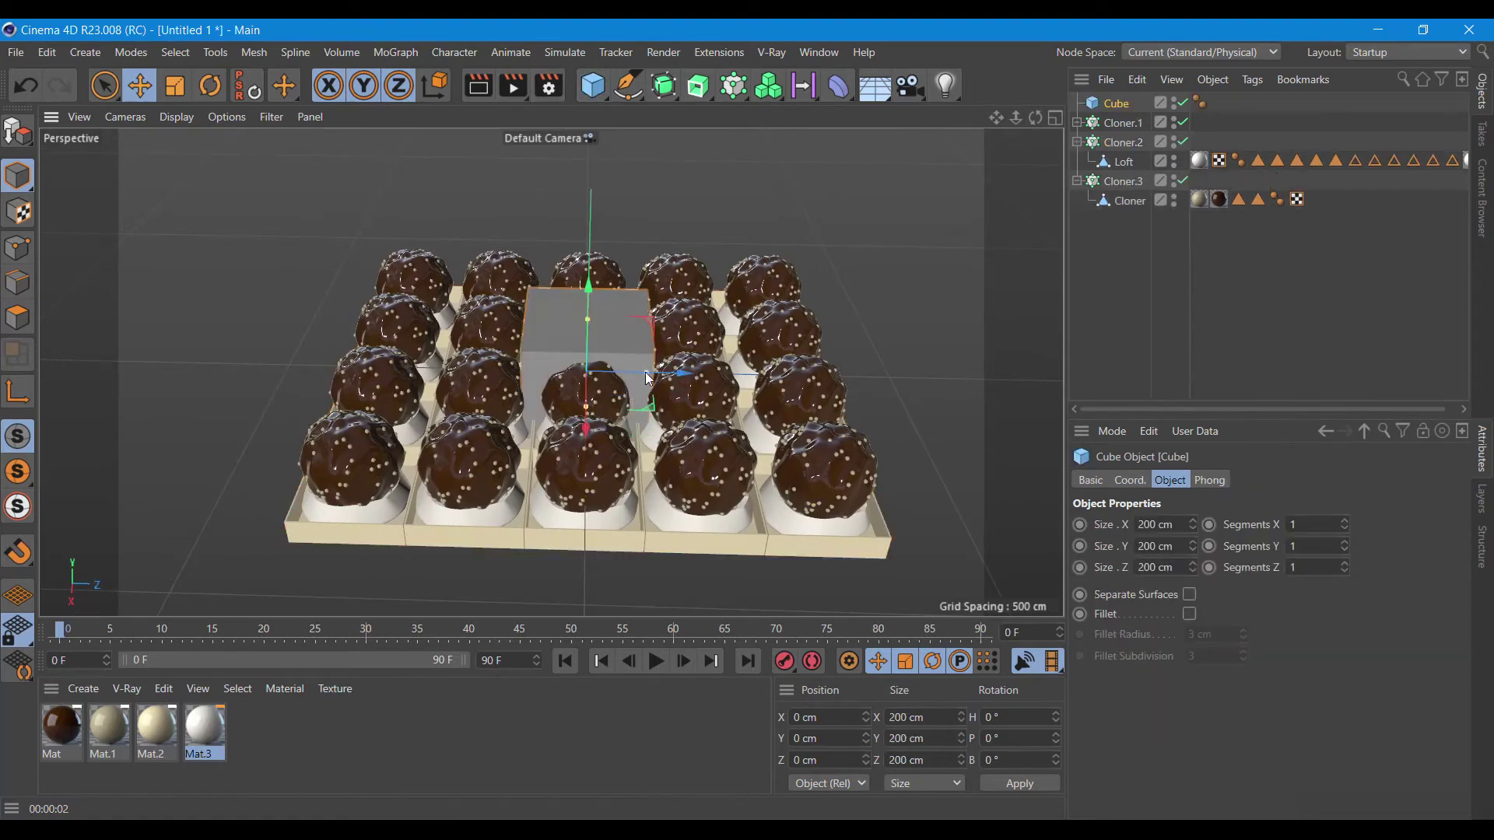
left_click_drag(654, 379, 834, 387)
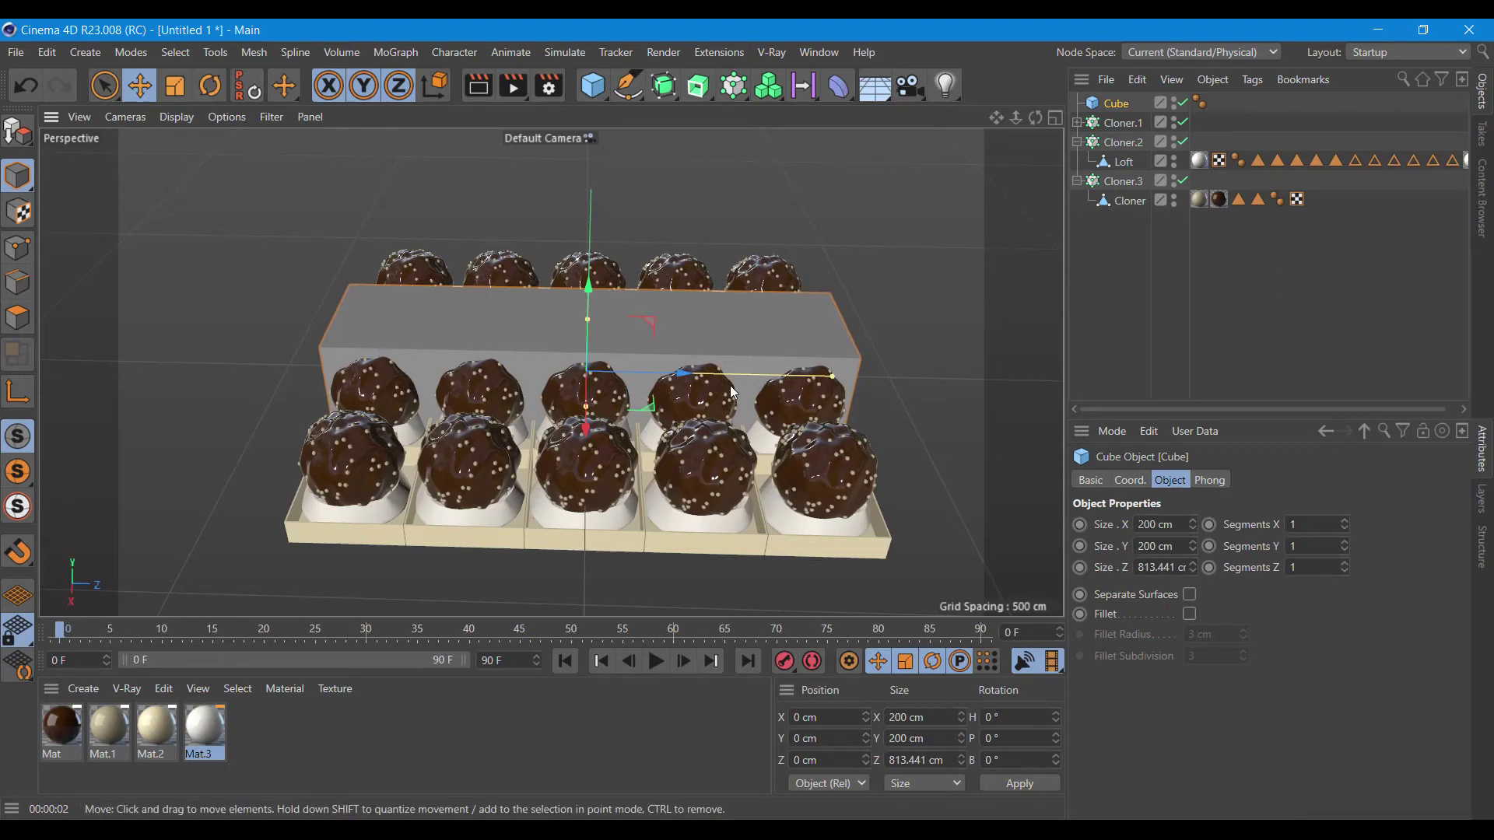
left_click_drag(586, 429, 585, 514)
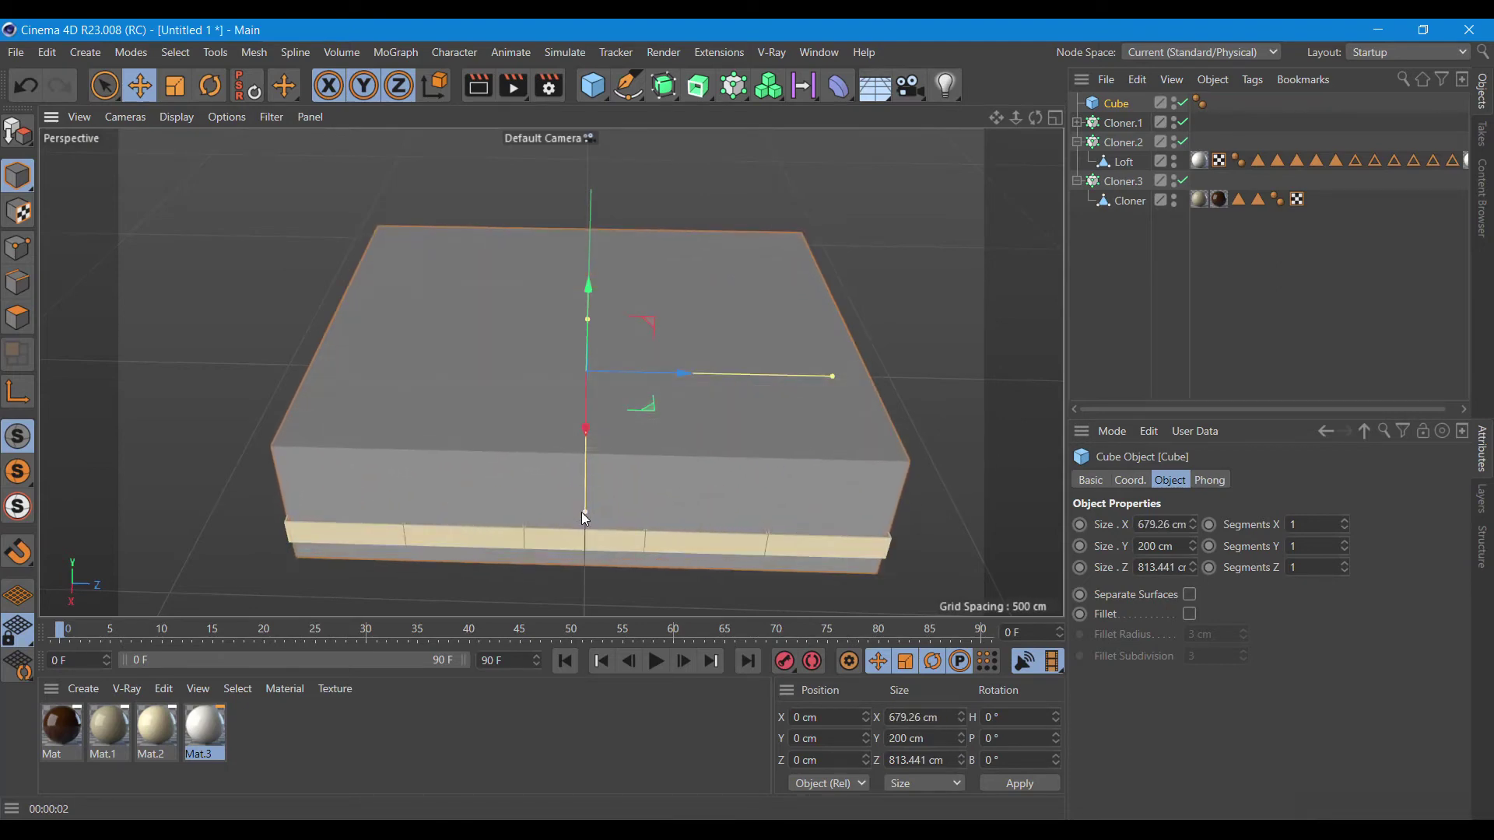
left_click_drag(584, 513, 585, 521)
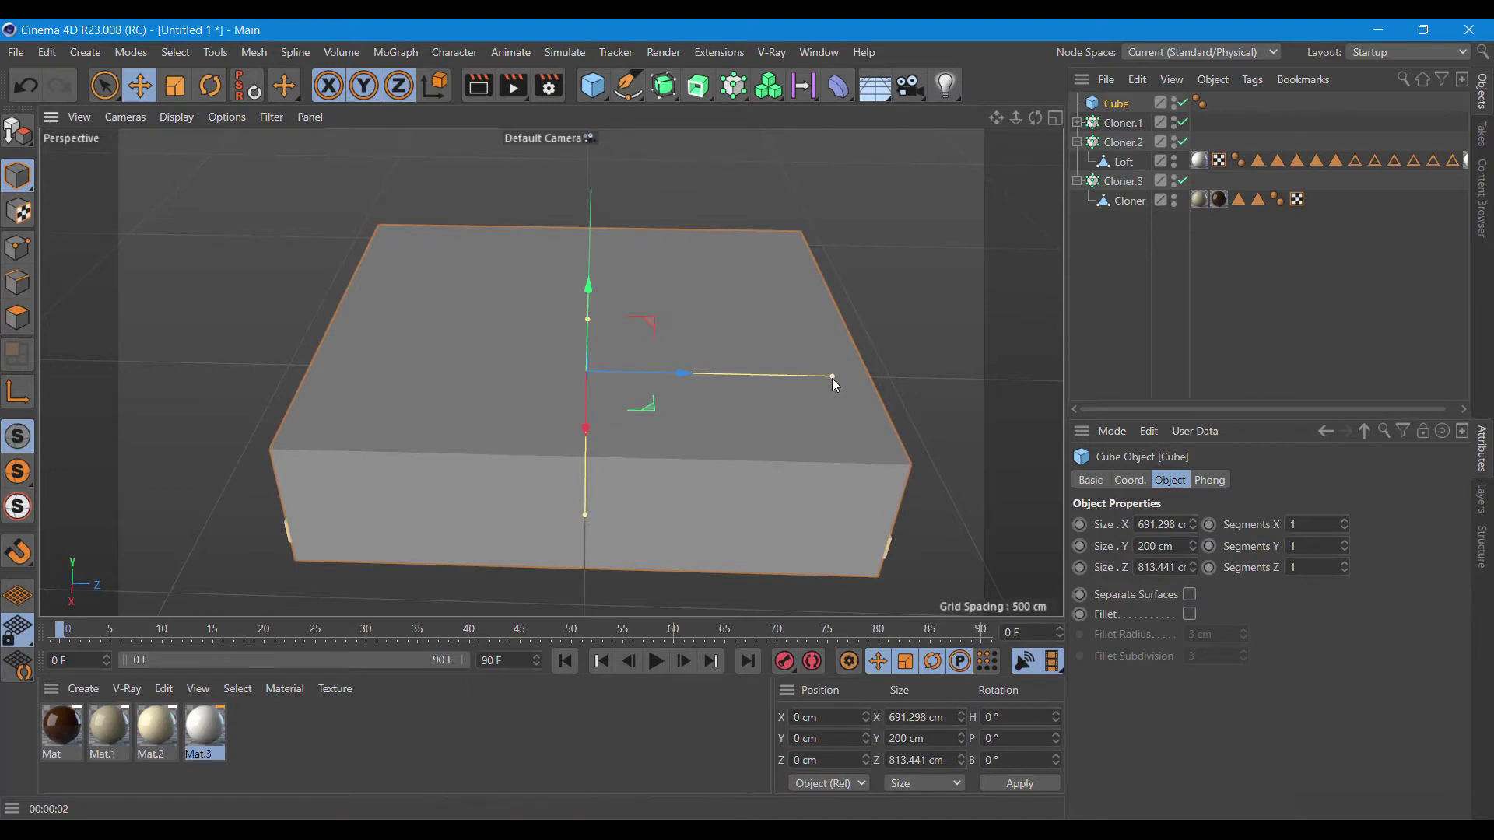
left_click_drag(833, 377, 843, 379)
left_click_drag(586, 325, 588, 365)
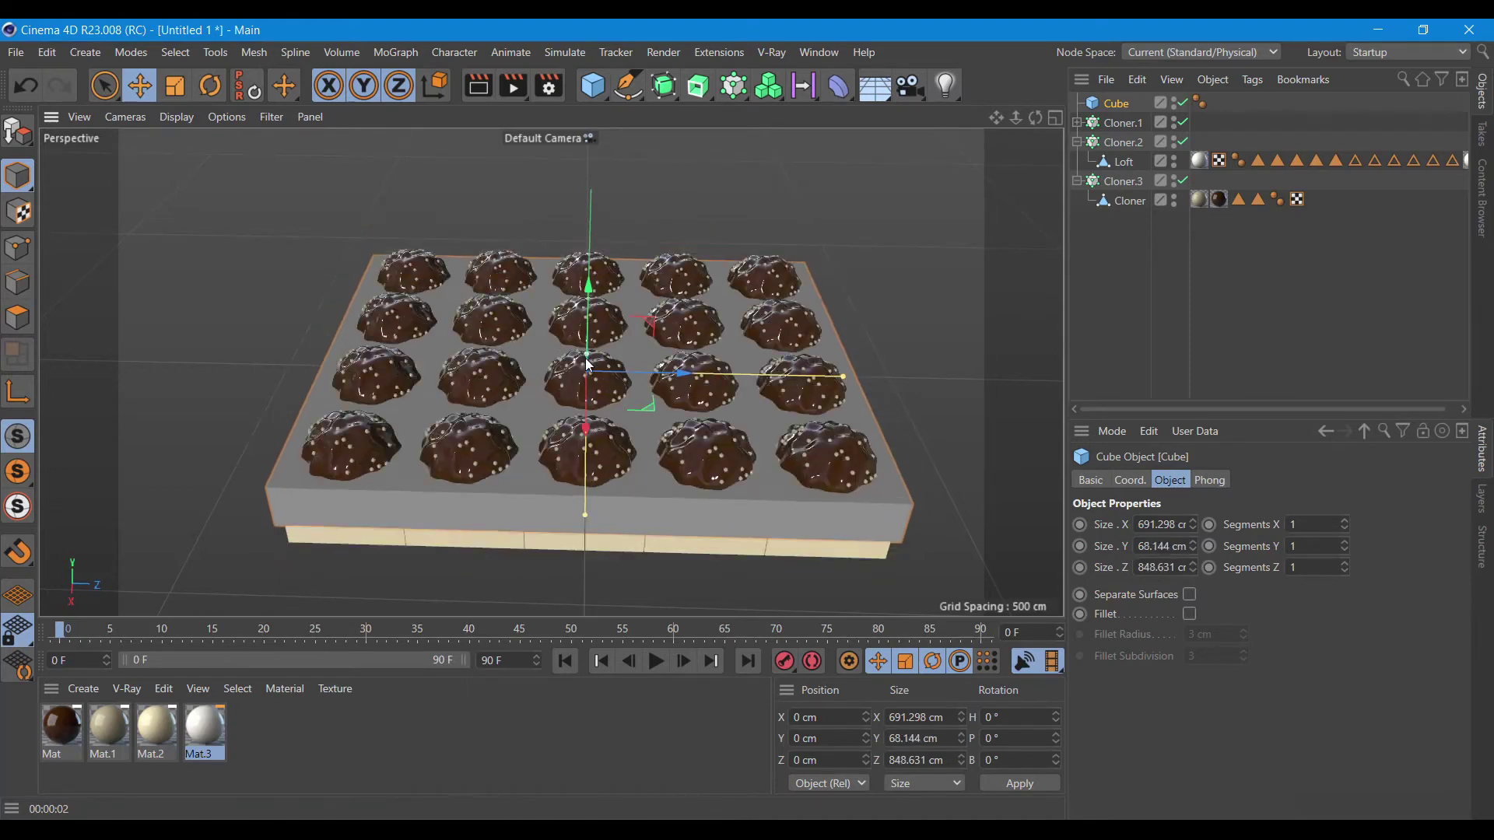
left_click_drag(589, 368, 594, 343)
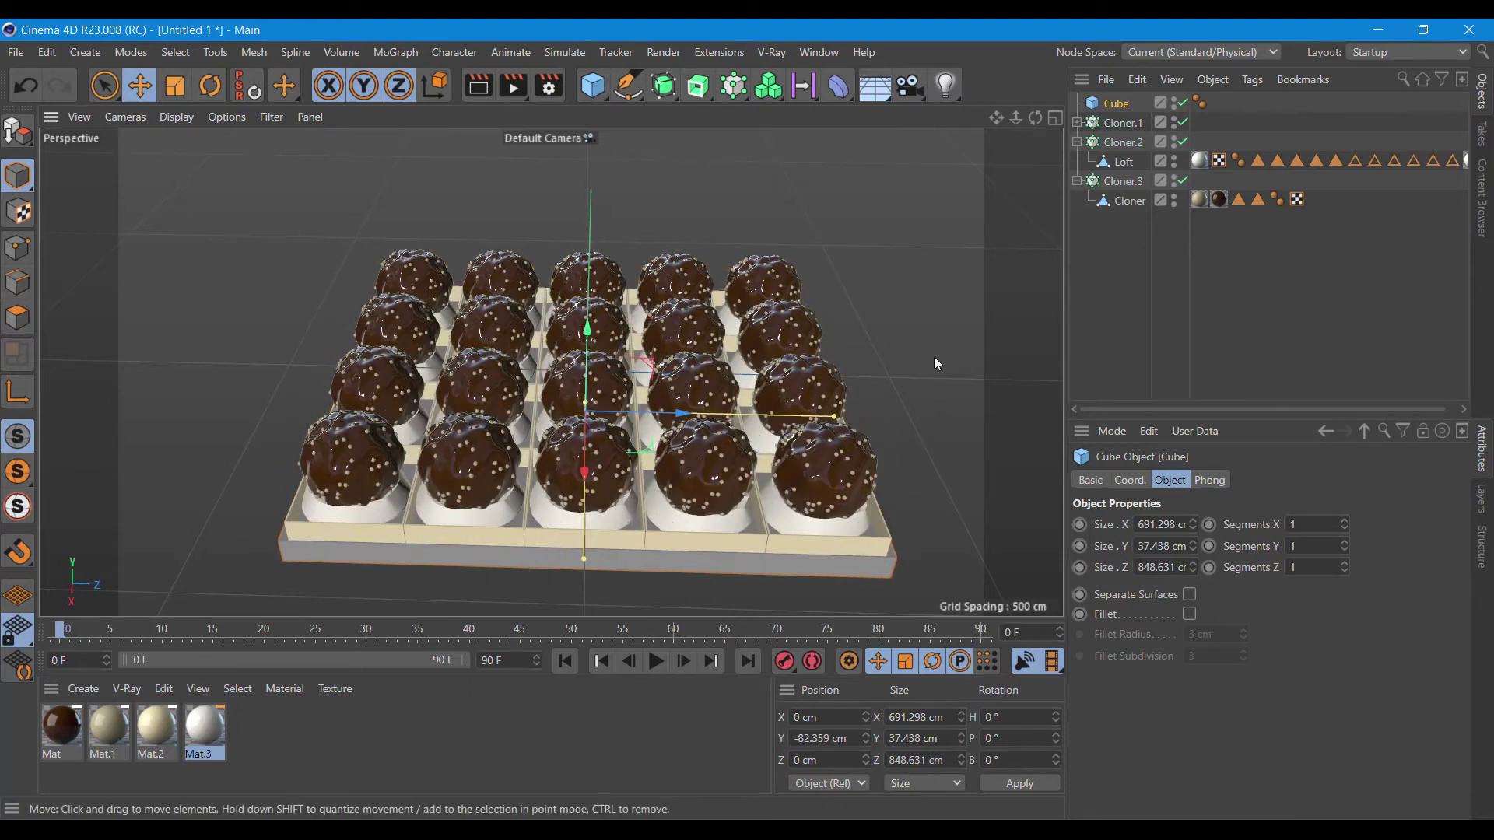
Check the slab from below and convert it to an editable polygon.
left_click_drag(1036, 117, 1039, 125)
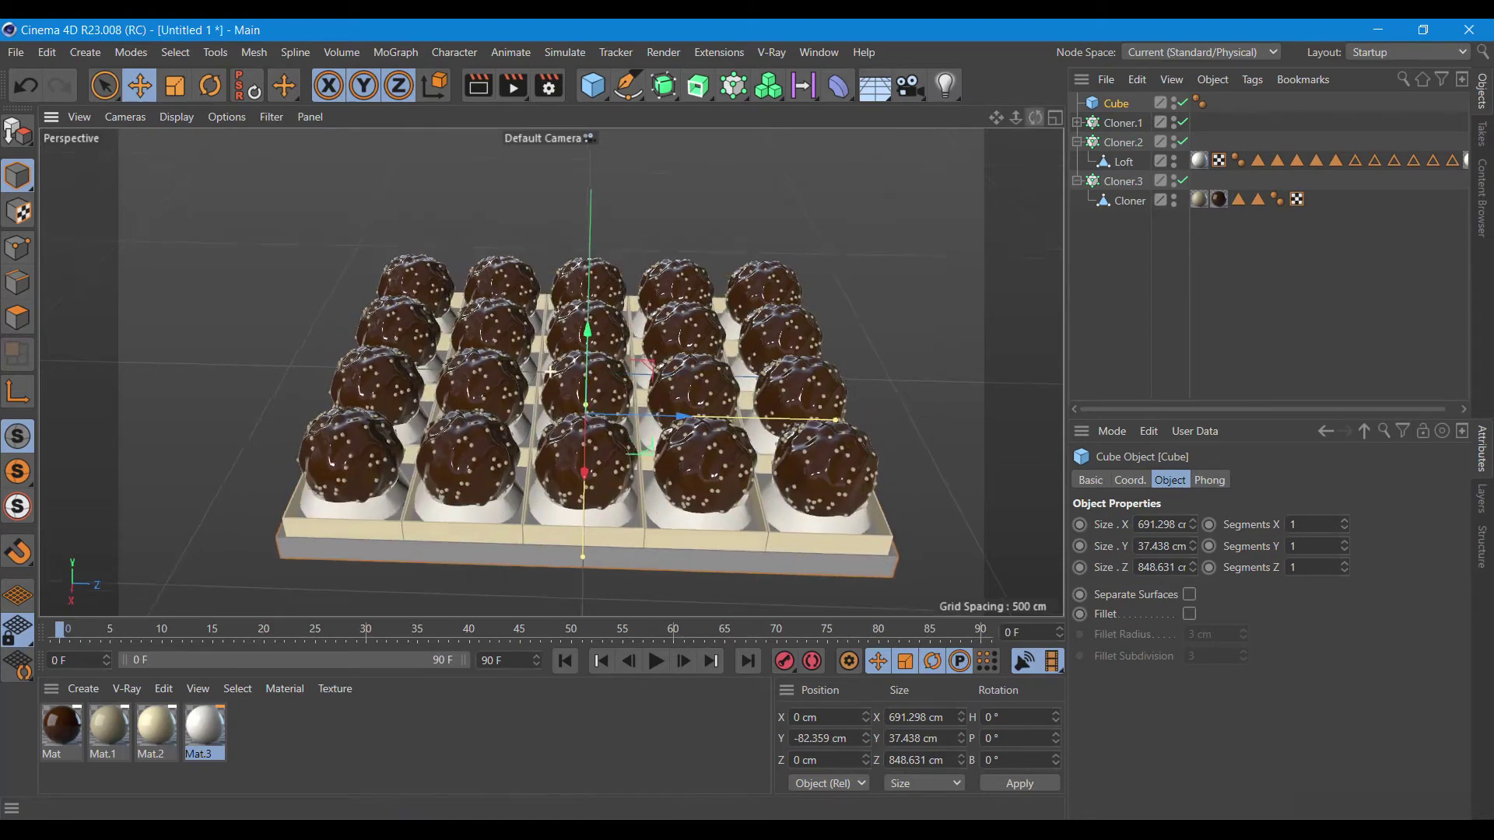
left_click_drag(1039, 124, 836, 243)
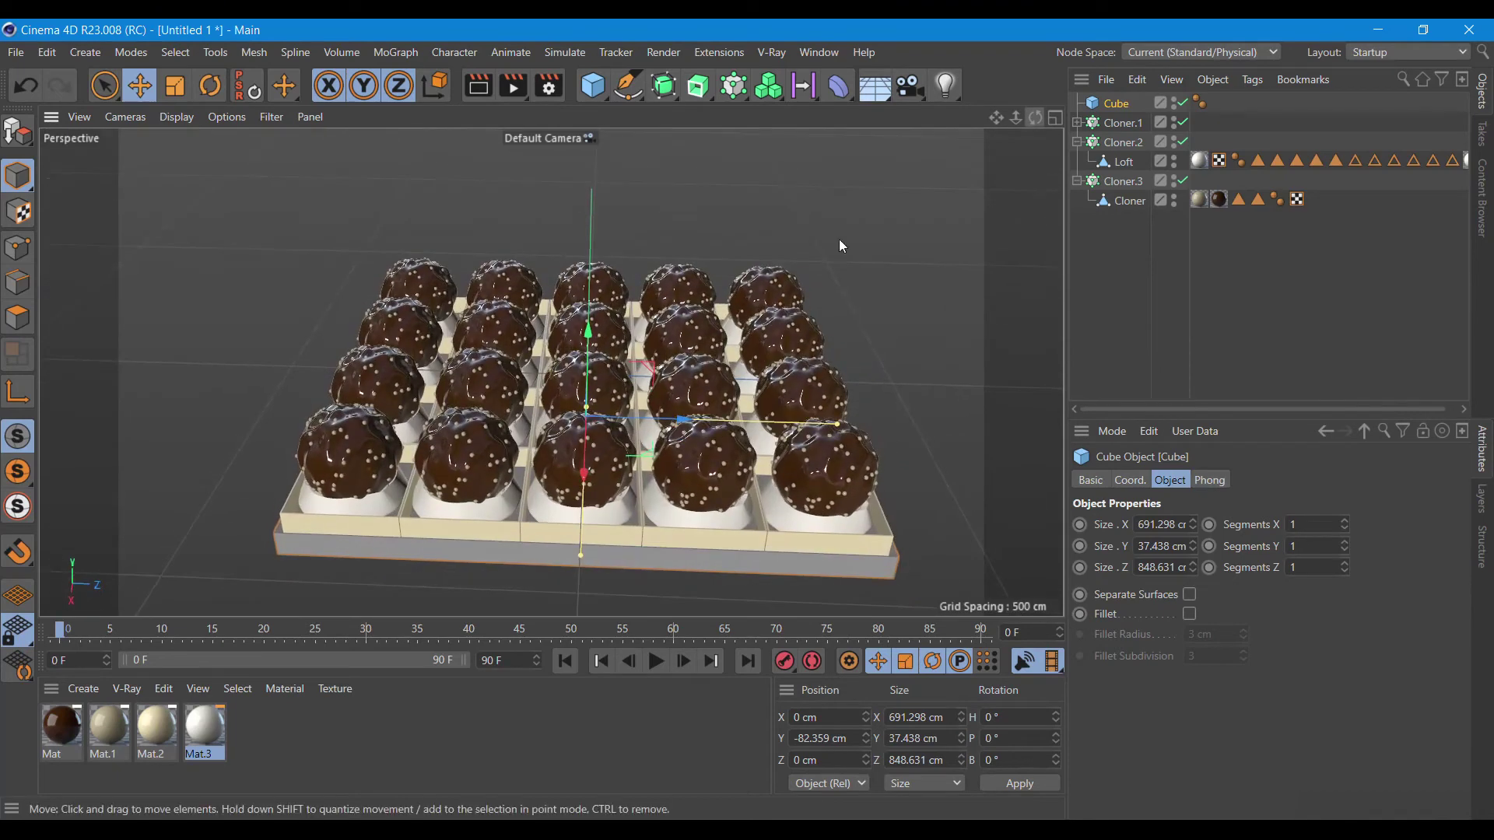
left_click(11, 134)
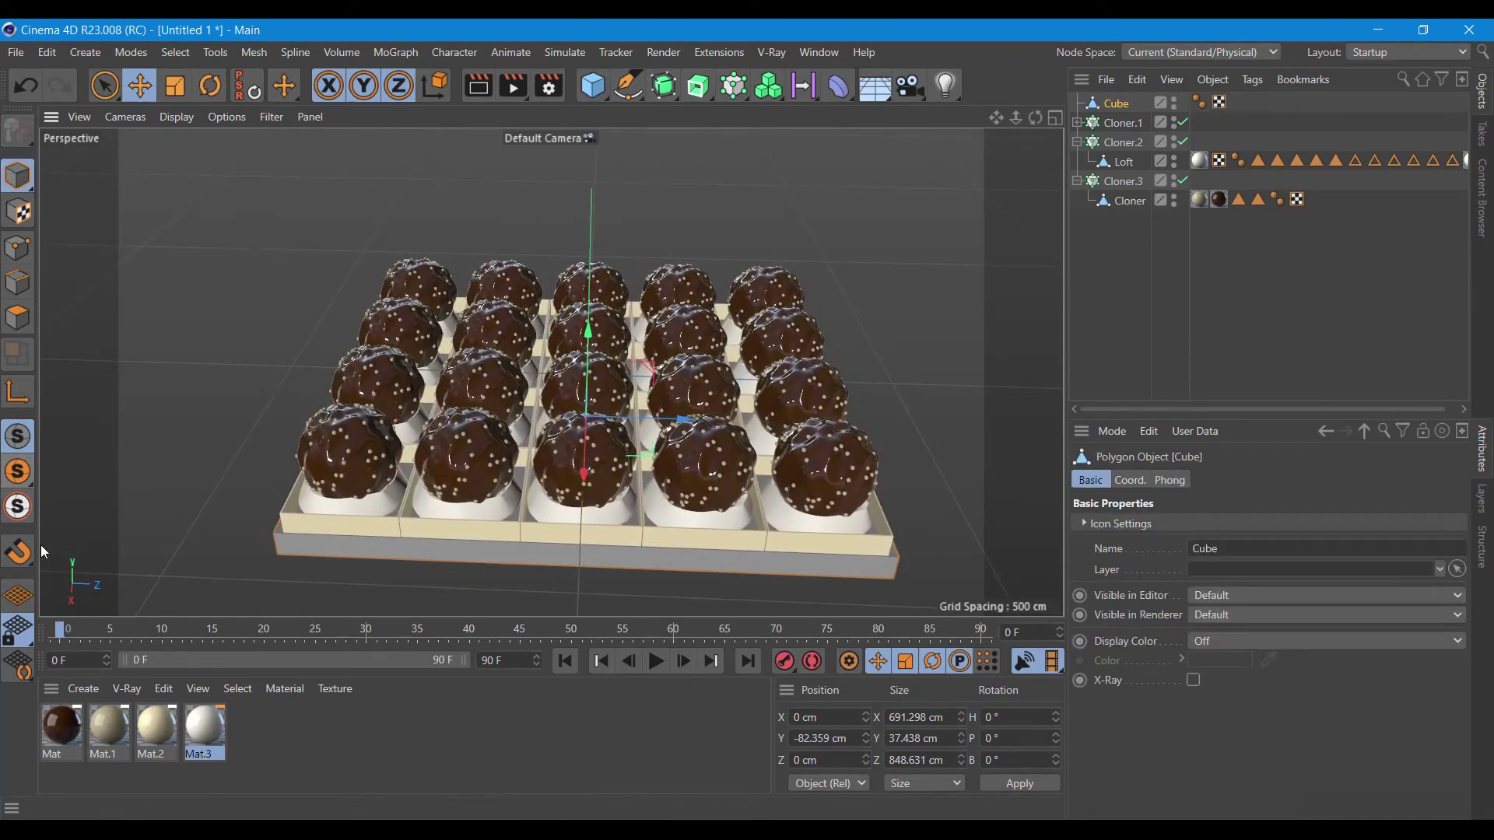
Apply the cream Mat.2 material to the slab's selected front face only.
left_click(17, 317)
left_click(282, 530)
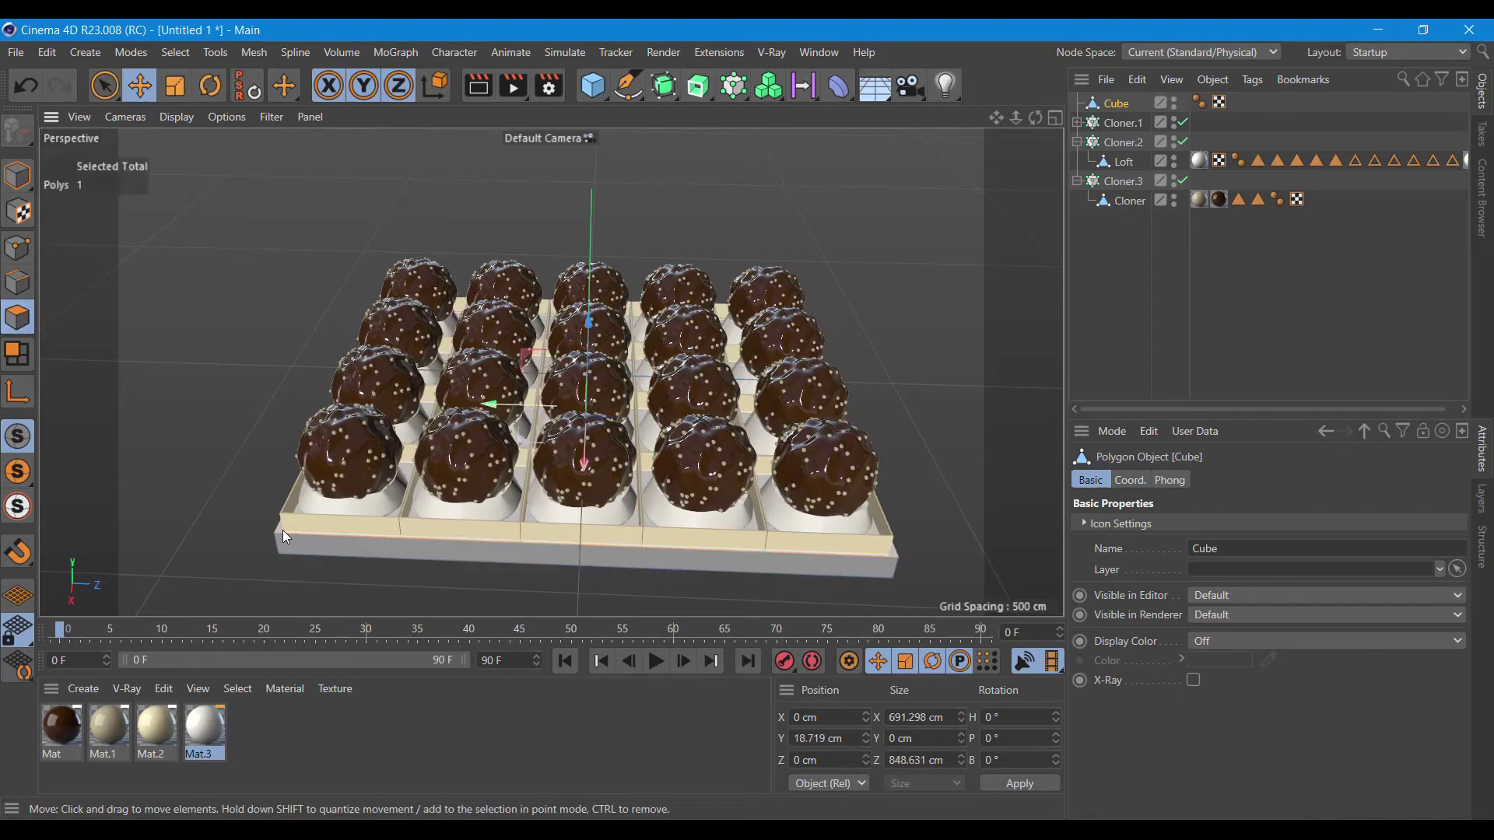
left_click(270, 599)
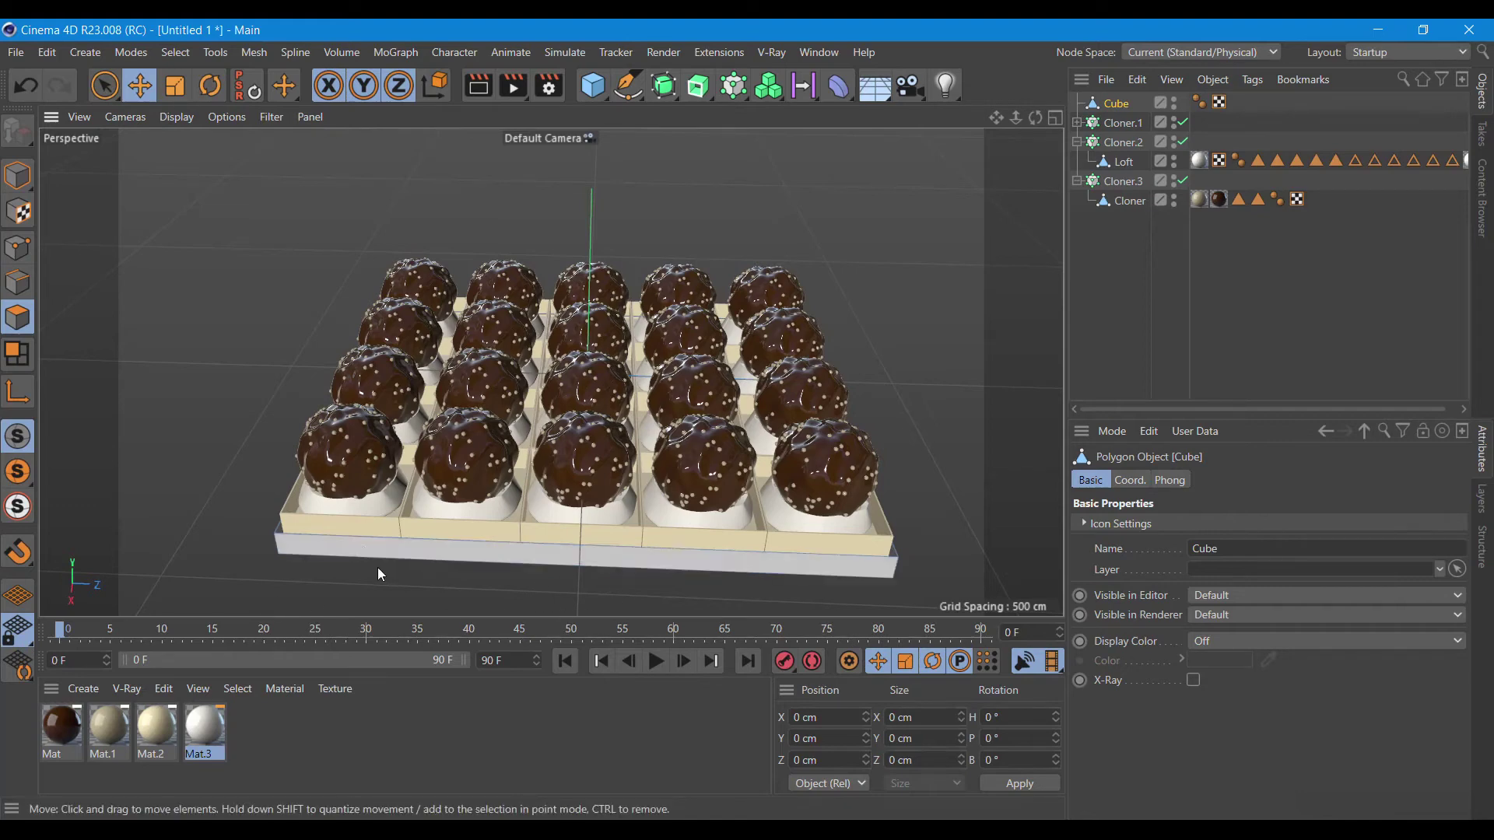
left_click(363, 545)
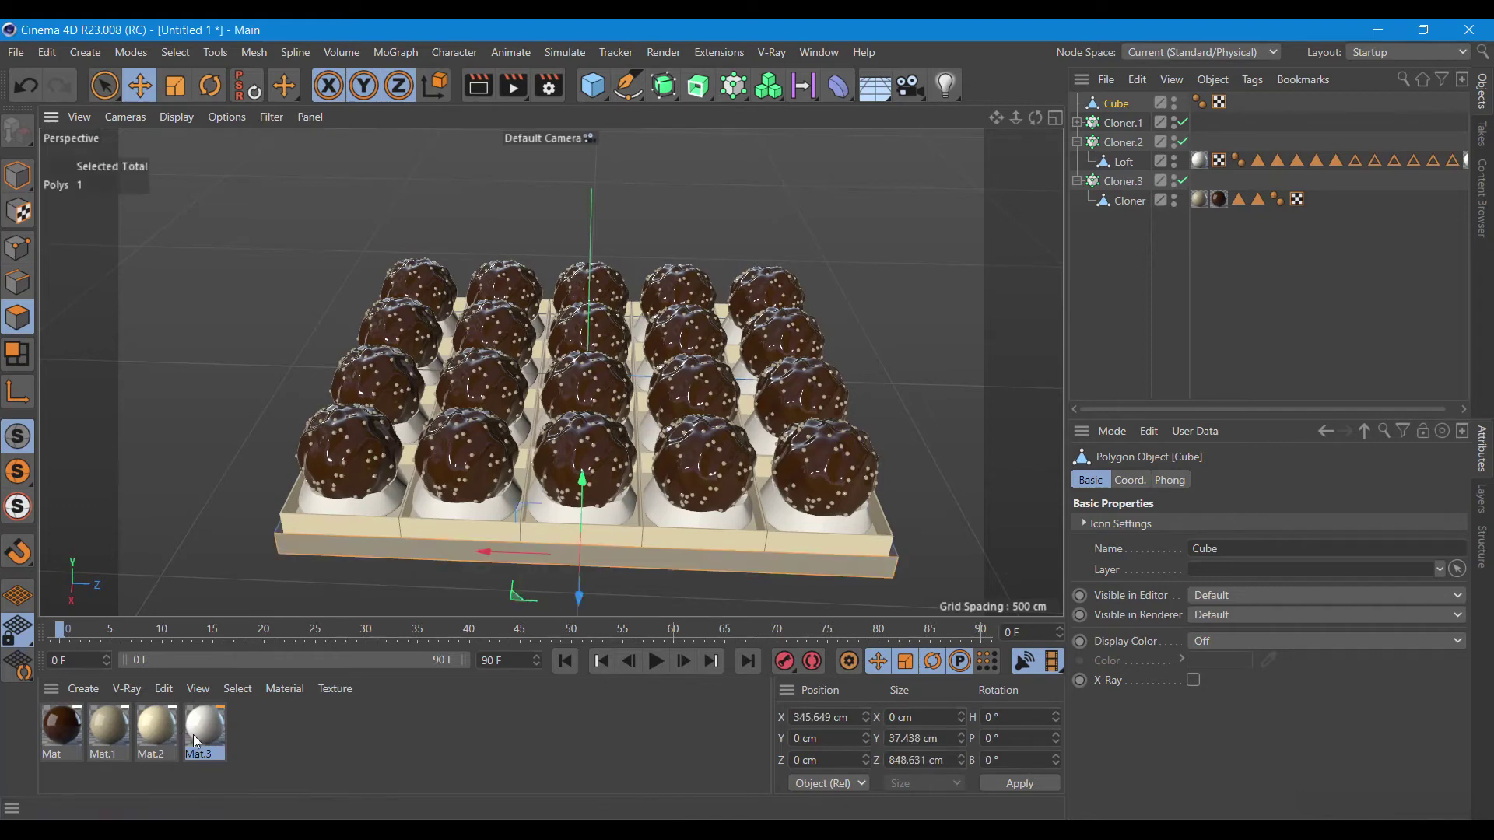
left_click_drag(204, 731, 251, 724)
left_click_drag(377, 550, 378, 548)
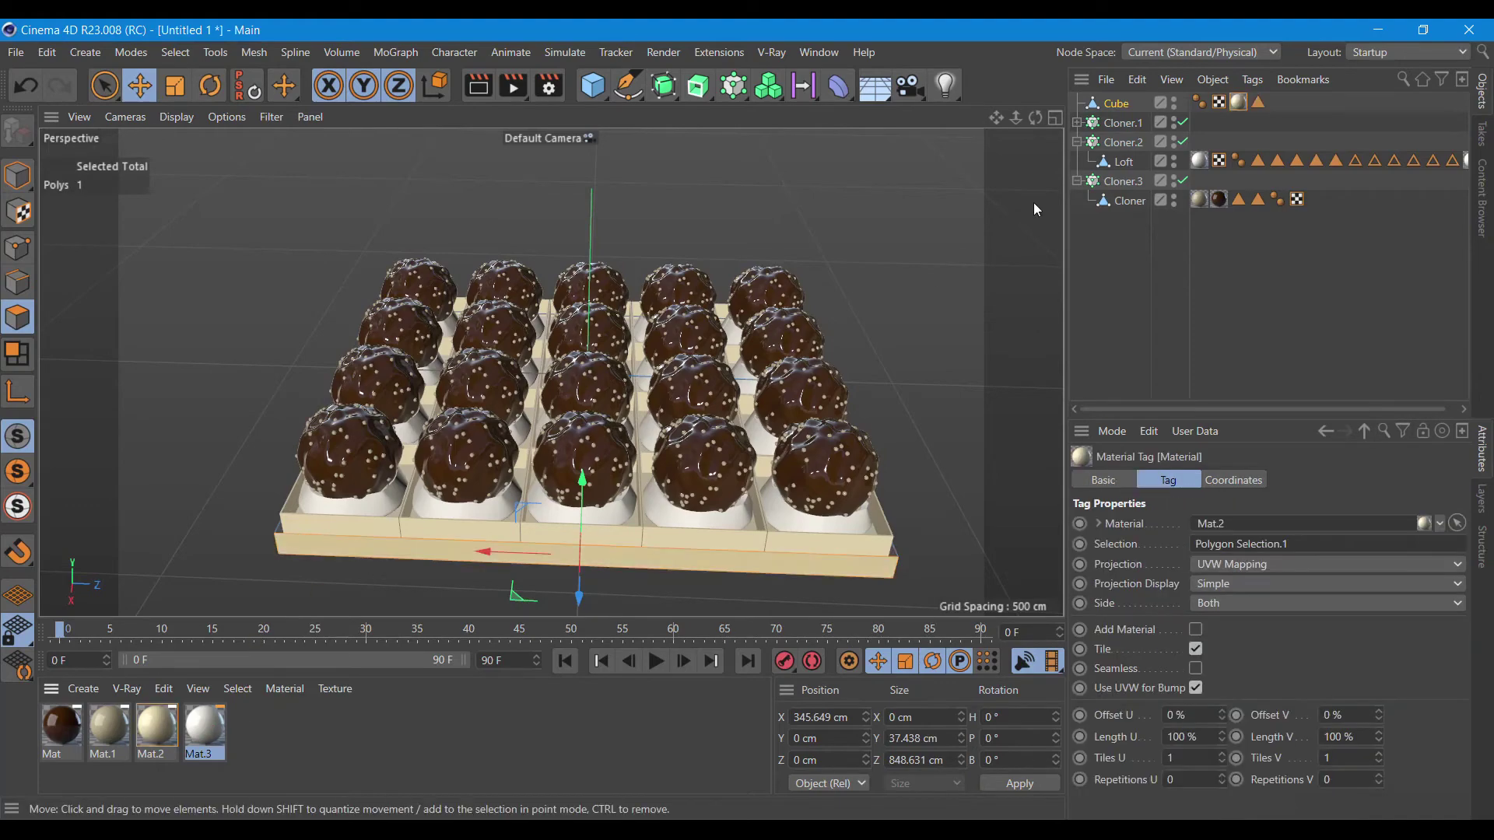
left_click_drag(1035, 117, 895, 155)
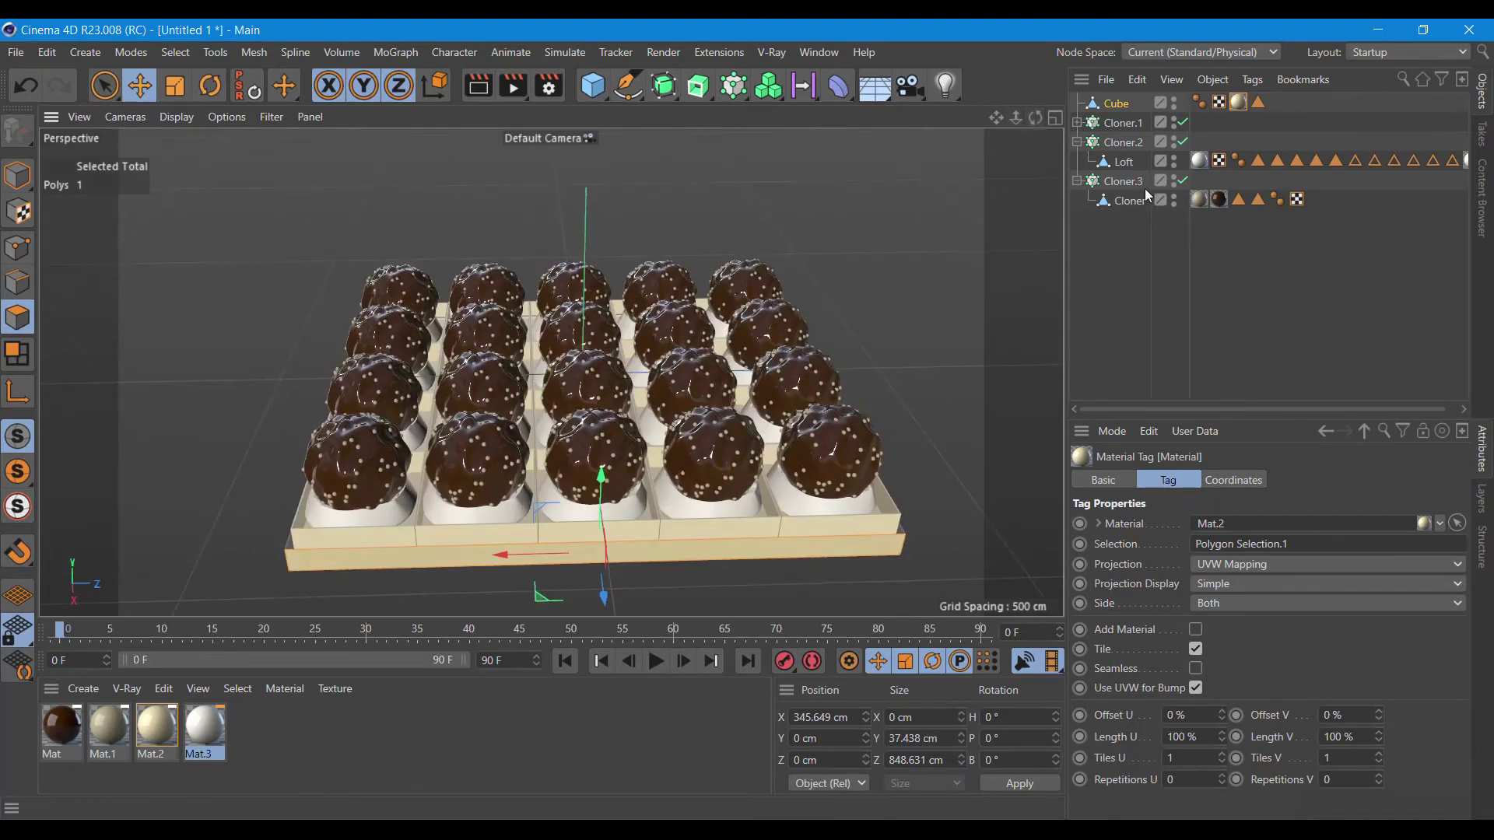
Delete the slab's polygon selection tag and its face-only Mat.2 material tag.
left_click(1114, 111)
left_click(1259, 104)
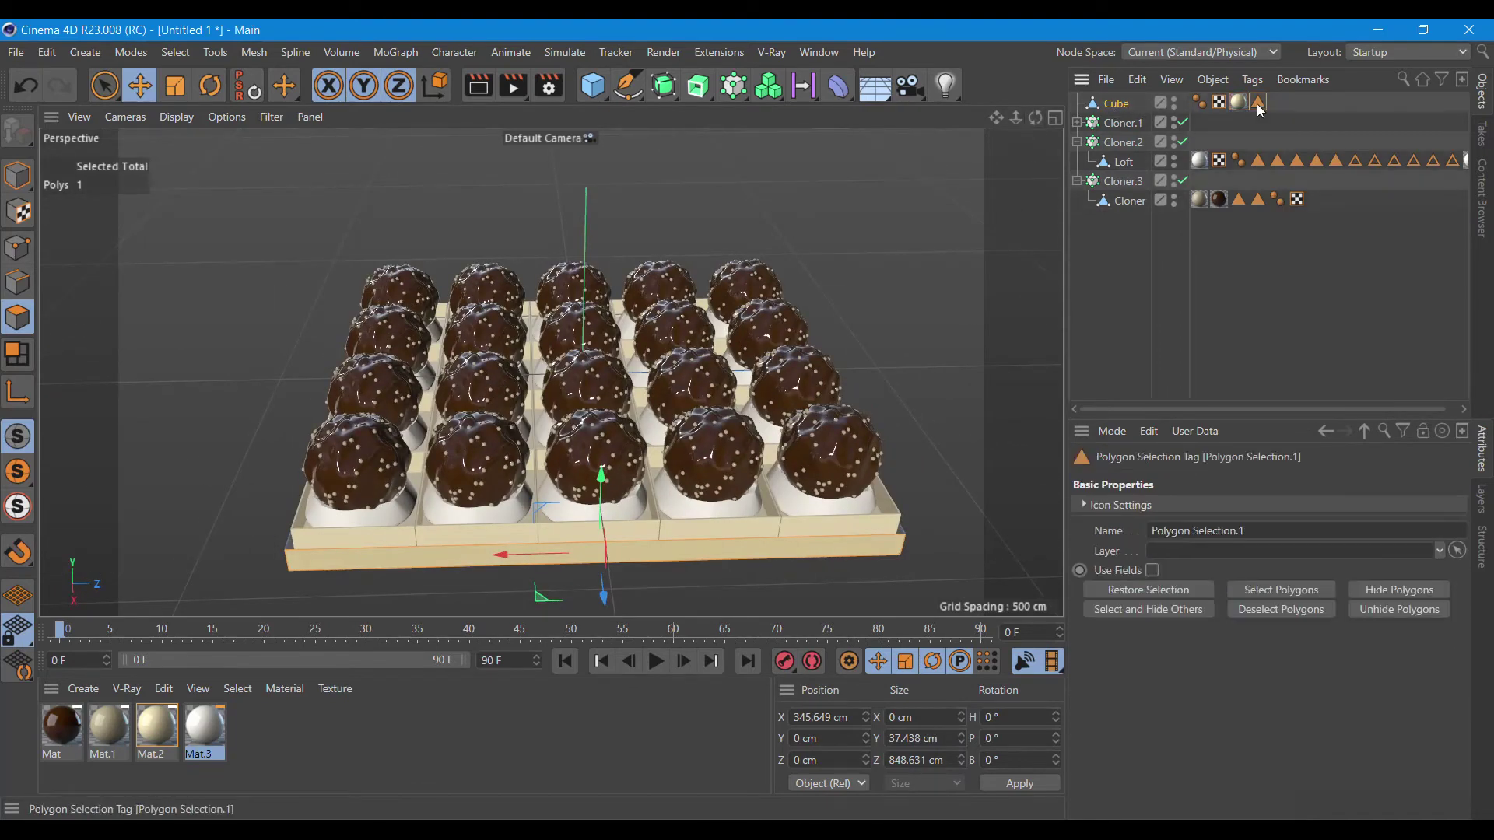
key("Delete")
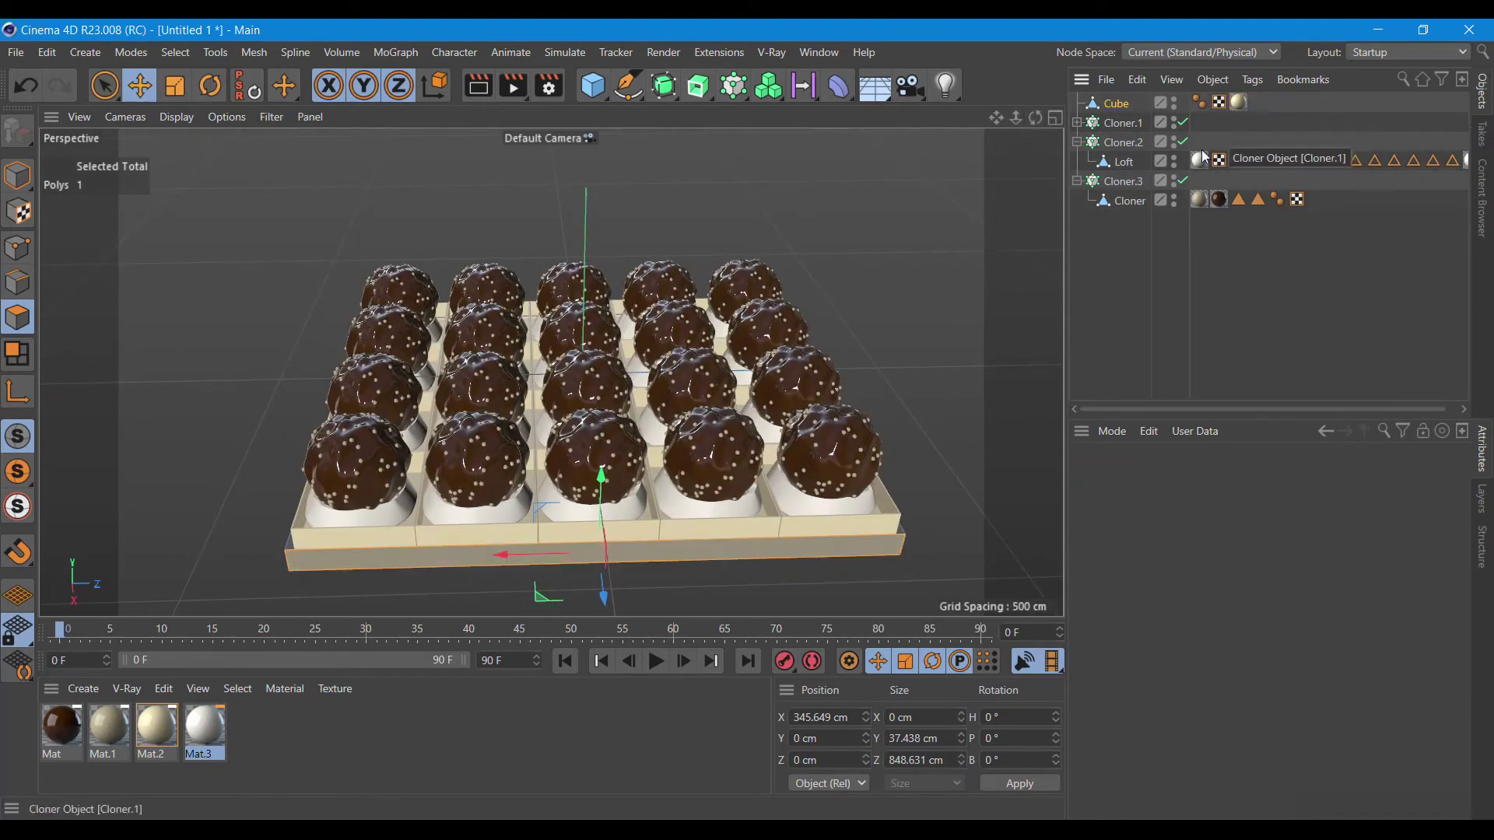
left_click(478, 86)
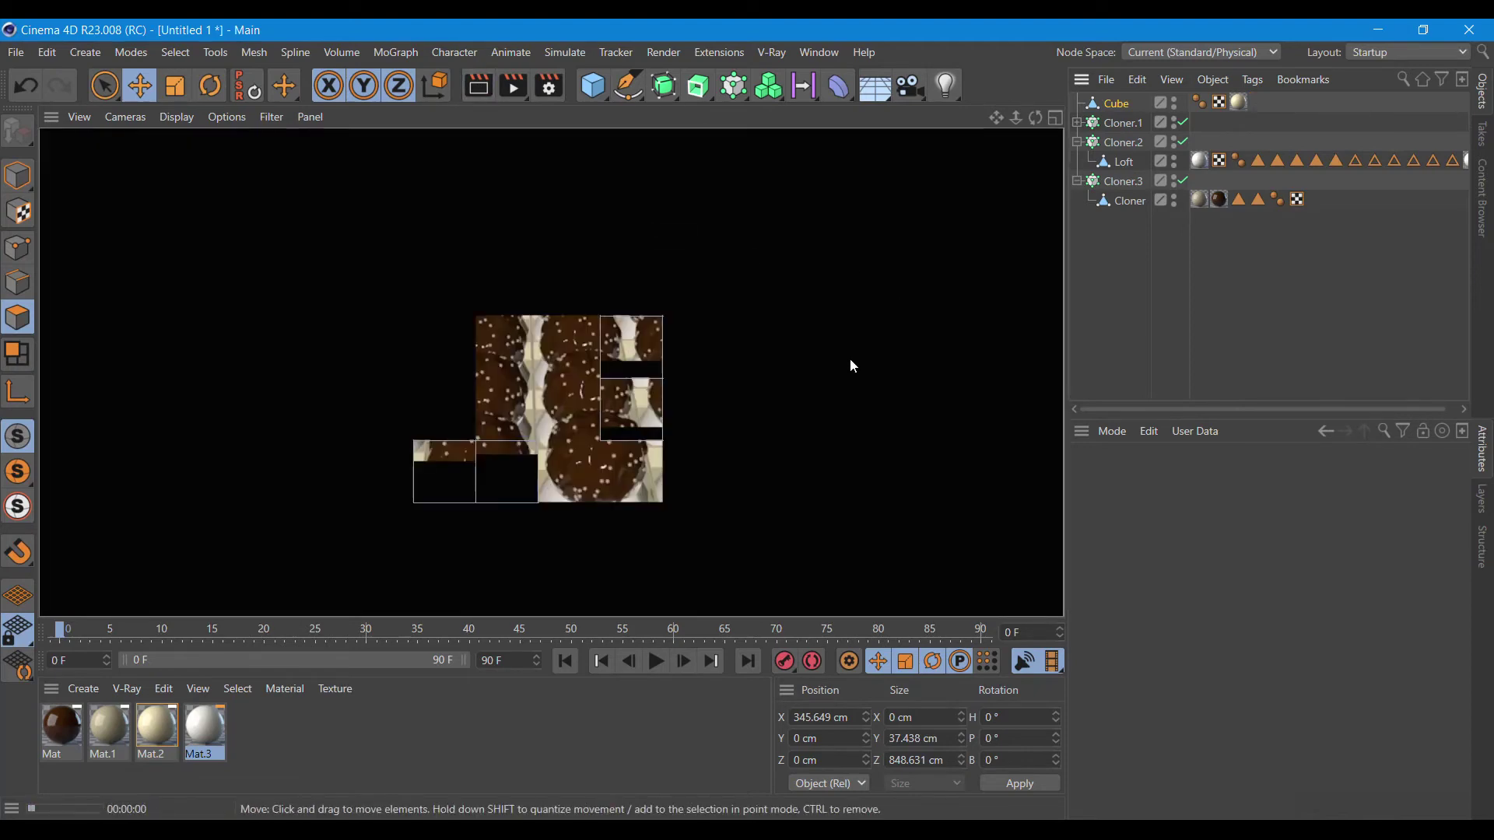
left_click(1239, 103)
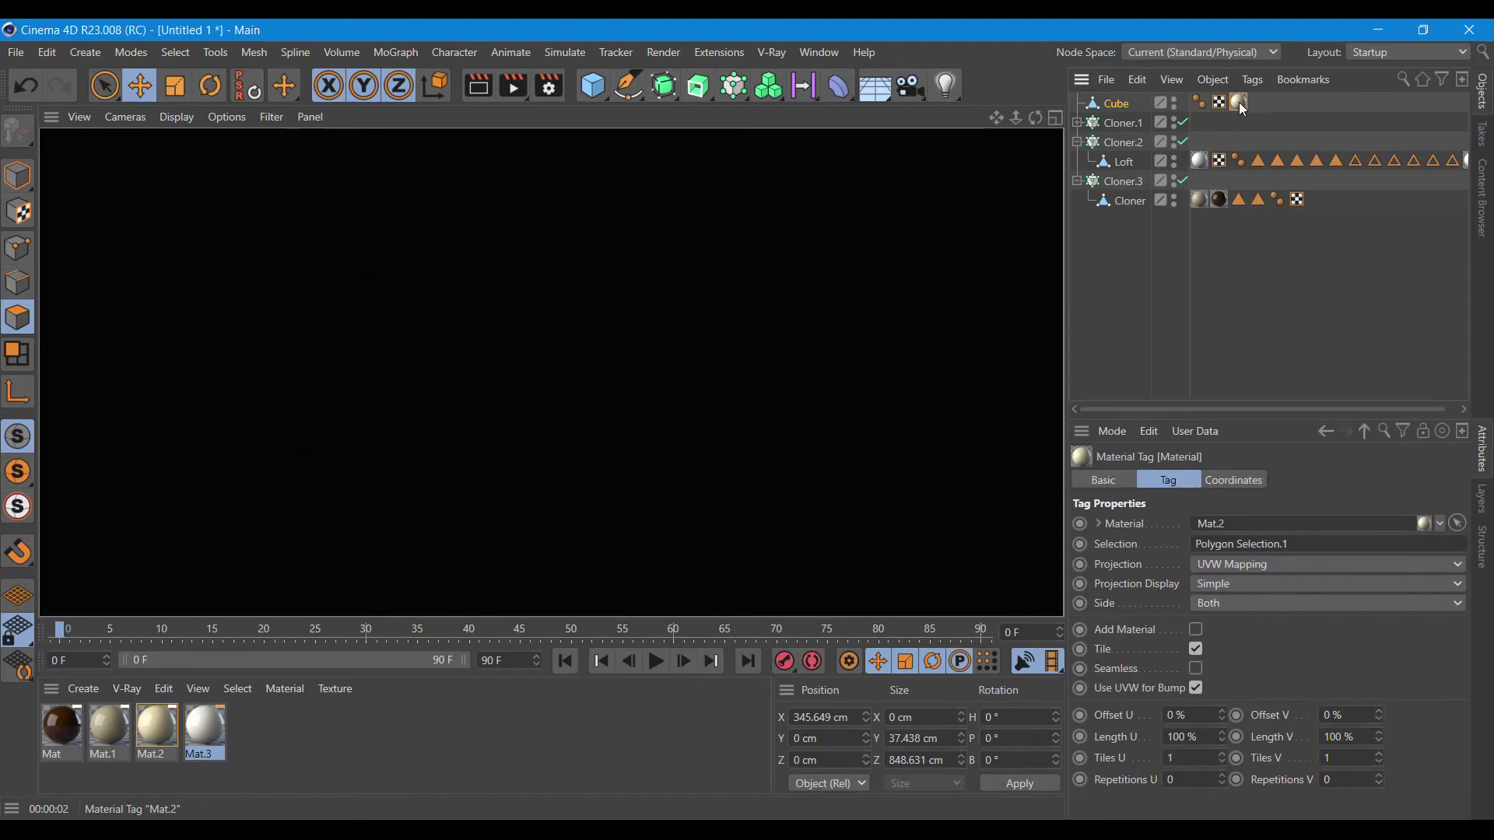
key("Delete")
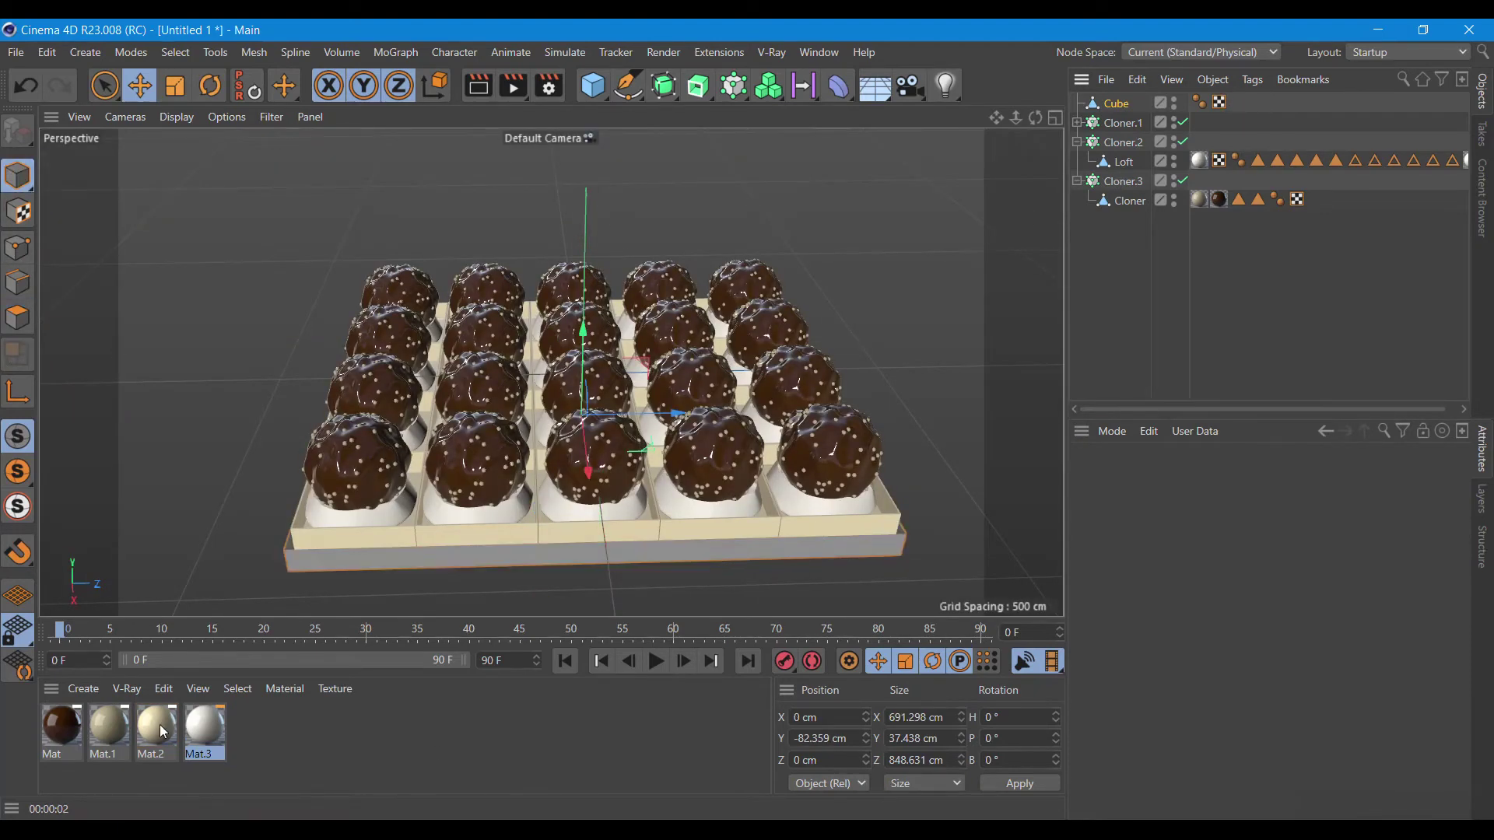
Apply Mat.2 to the whole tray box and render to check it.
left_click_drag(164, 732, 856, 545)
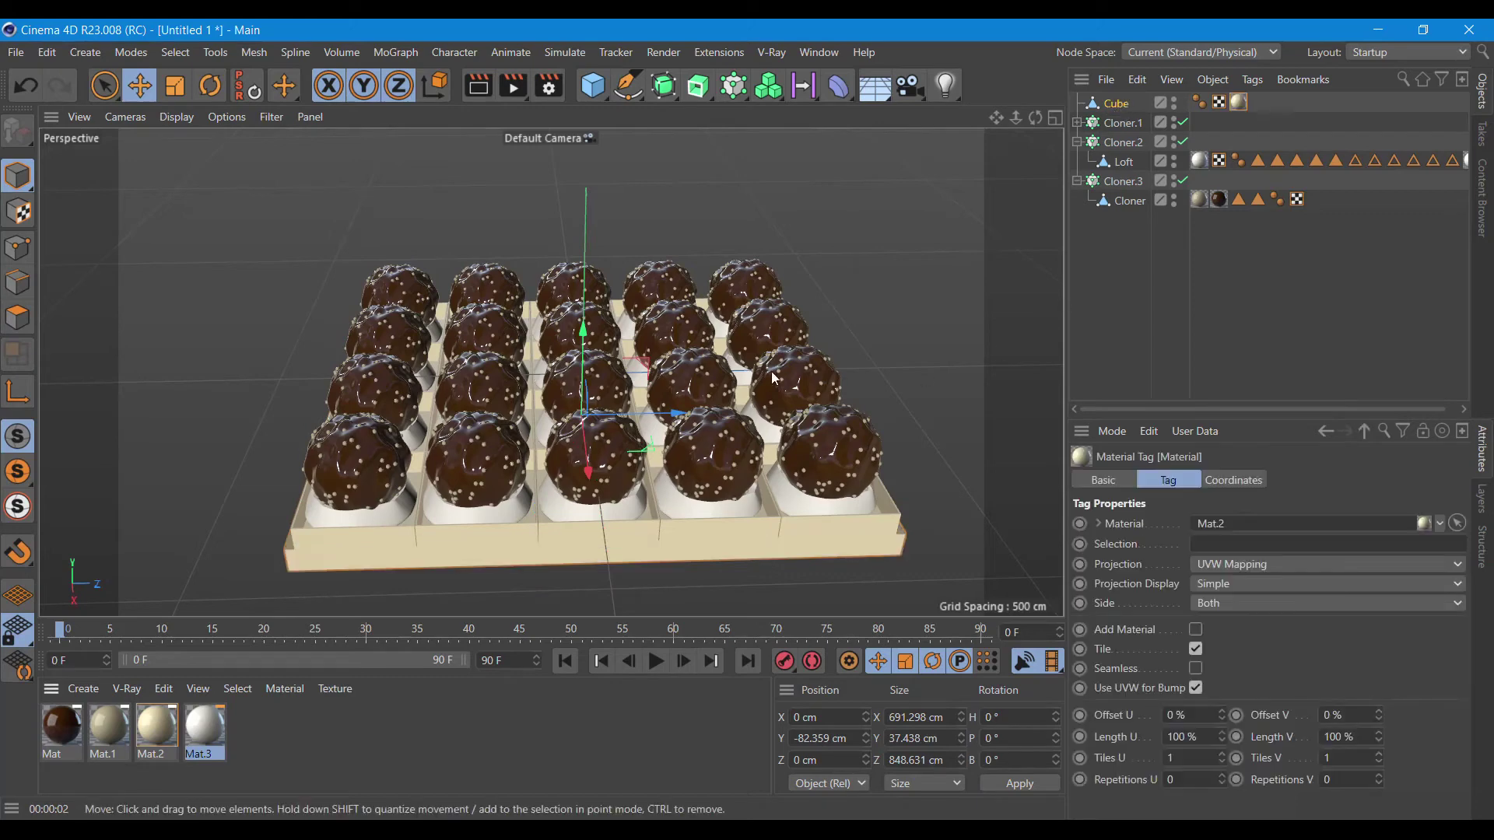
left_click(478, 86)
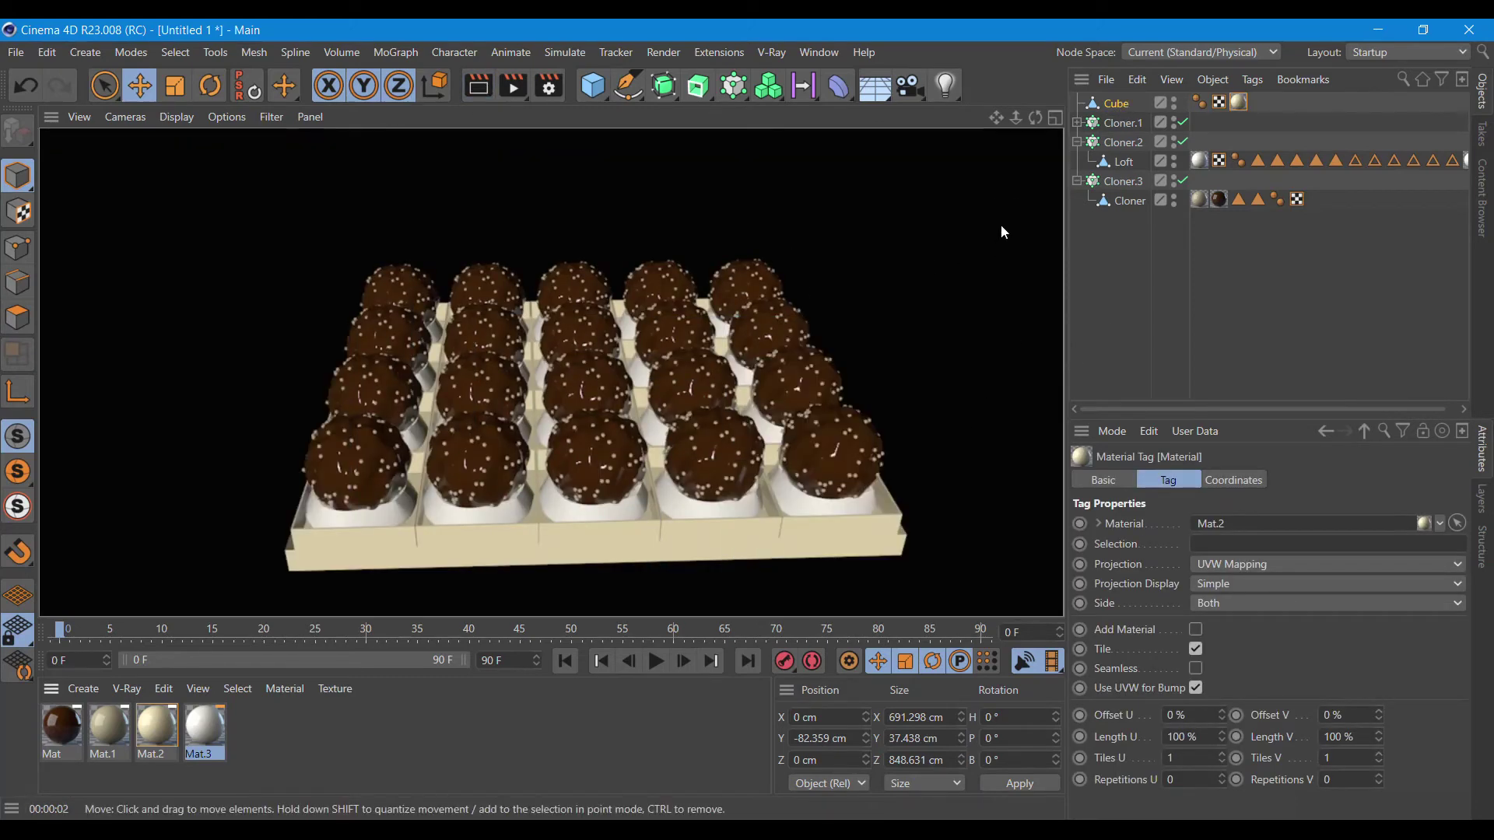
left_click_drag(1036, 118, 1012, 140)
left_click_drag(550, 373, 890, 430, "alt")
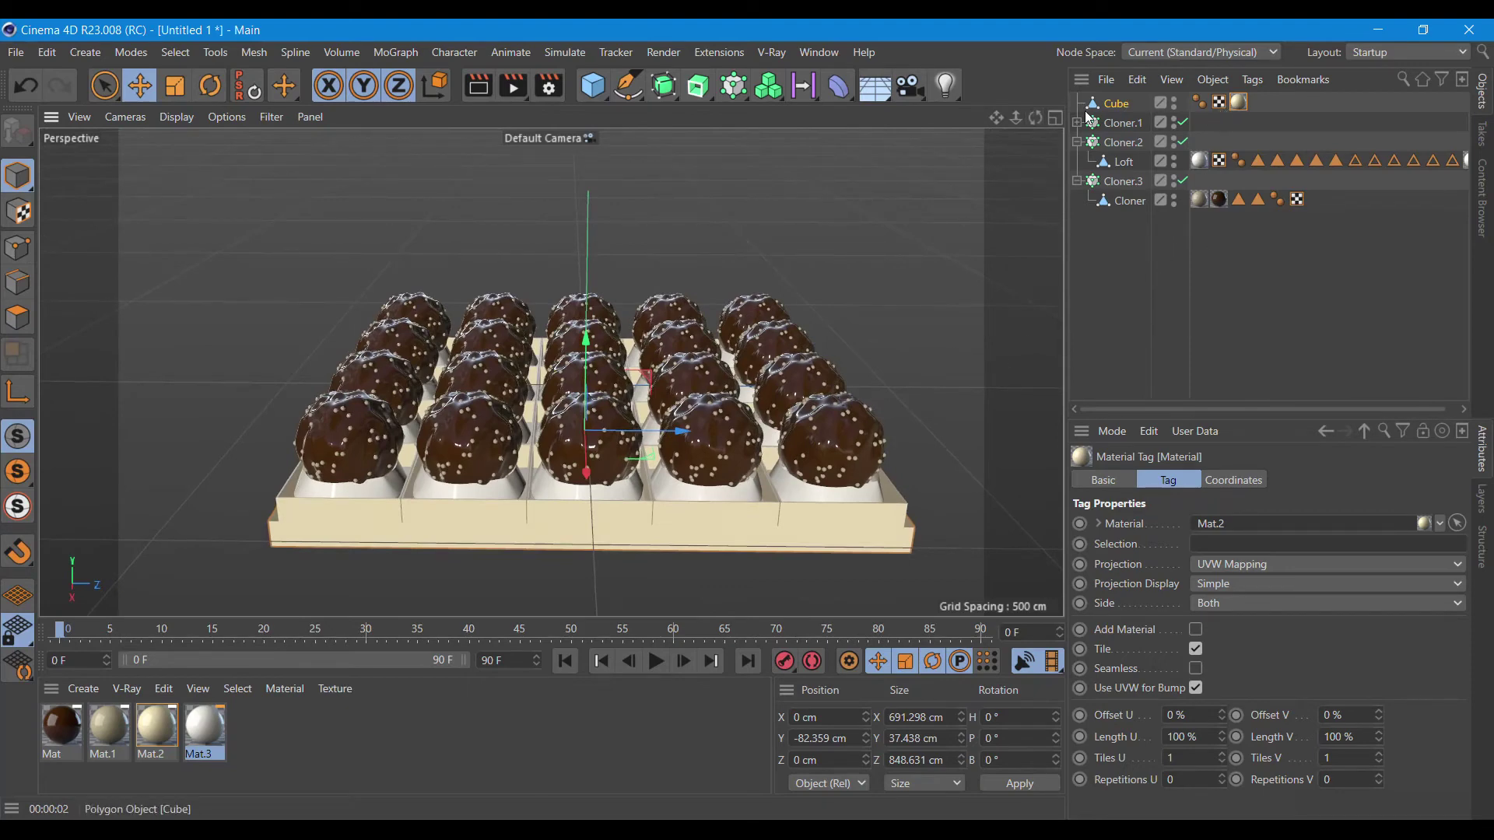
Duplicate Mat.2 as Mat.4 and colour it deep red: H 355°, S 97%, V 76%.
left_click(22, 321)
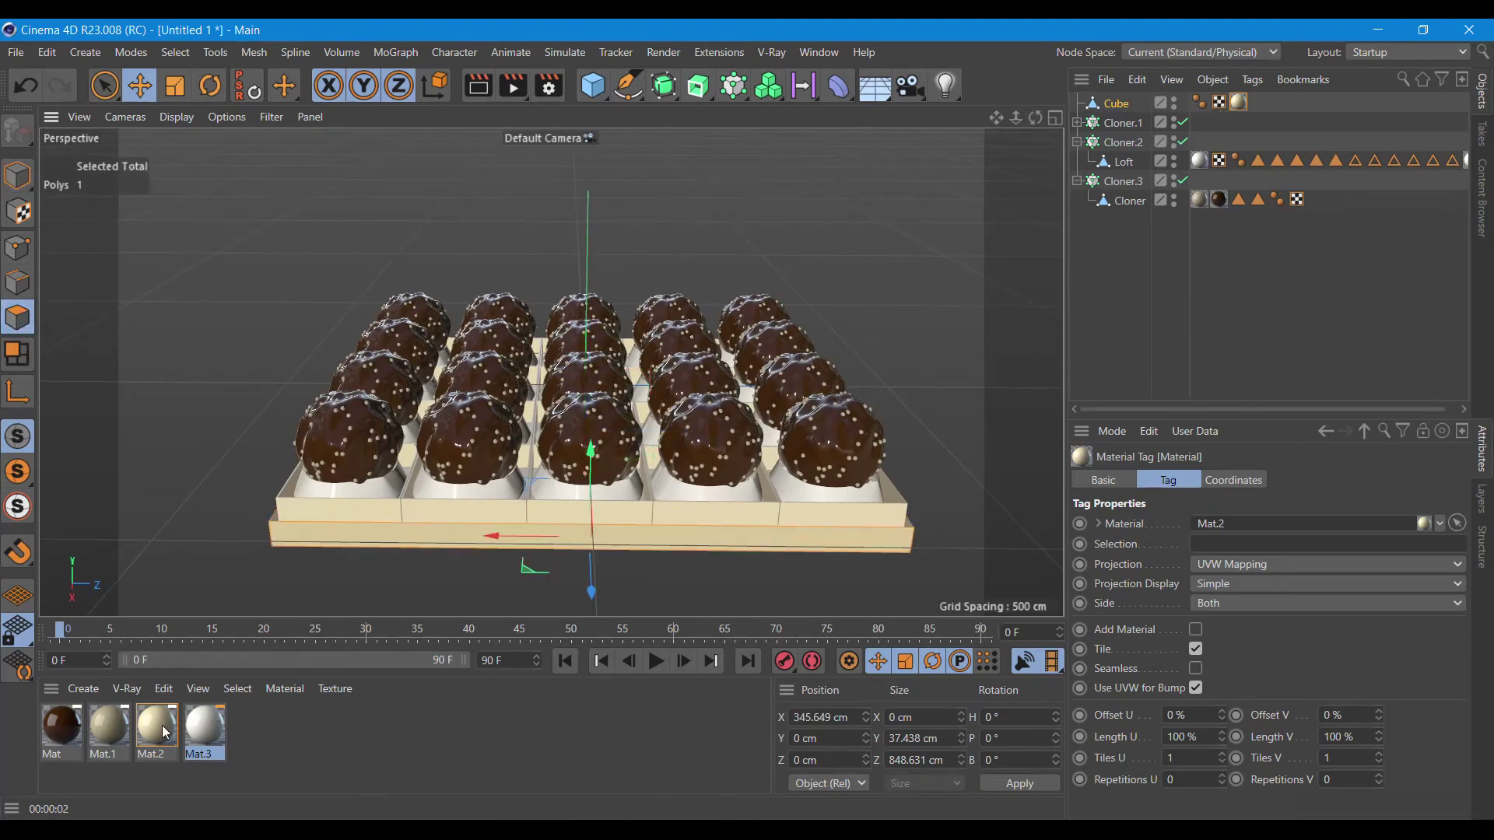
left_click_drag(161, 725, 252, 728, "ctrl")
double_click(252, 729)
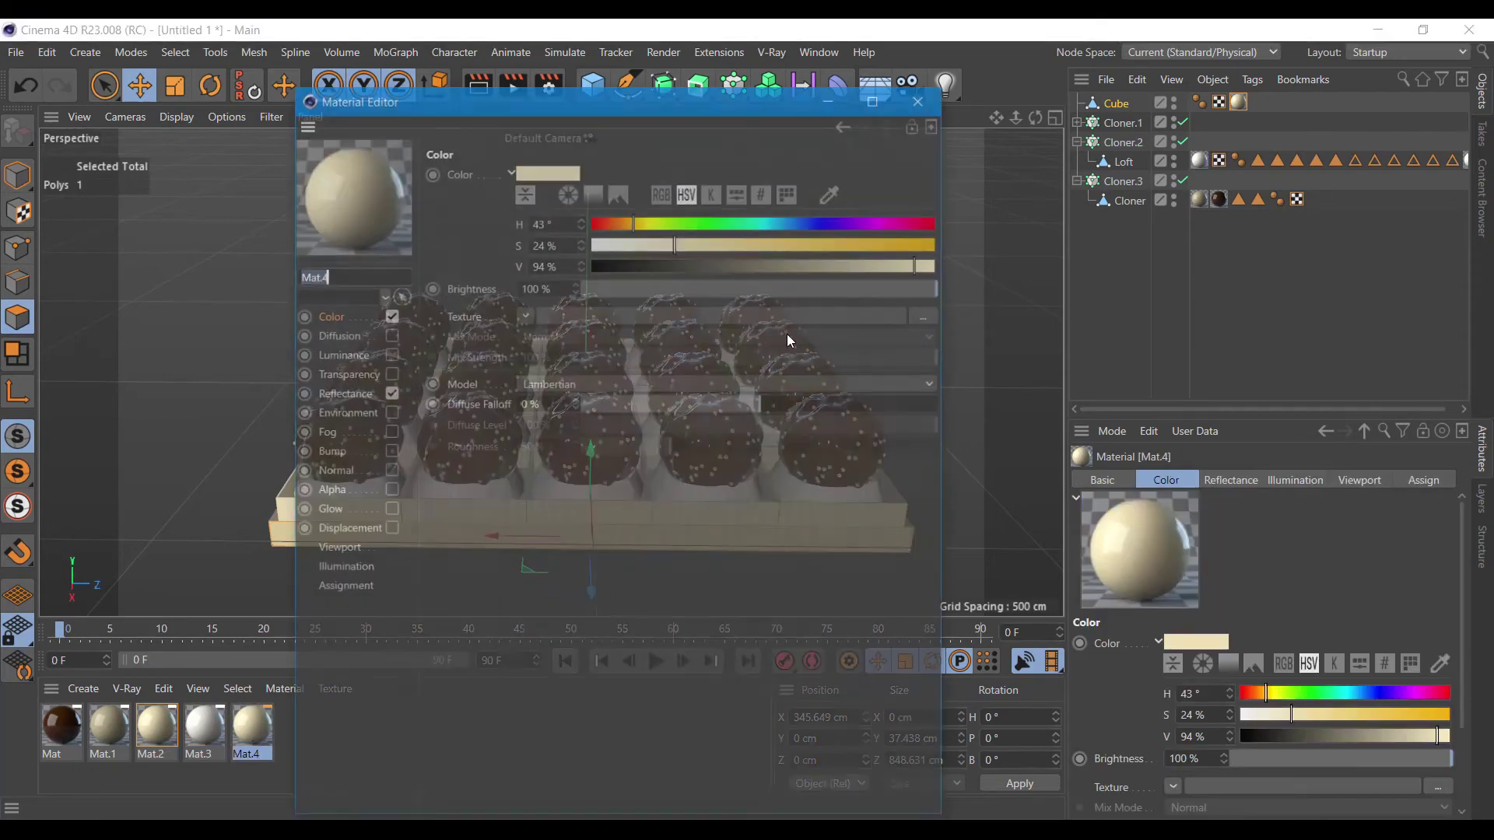
left_click(935, 221)
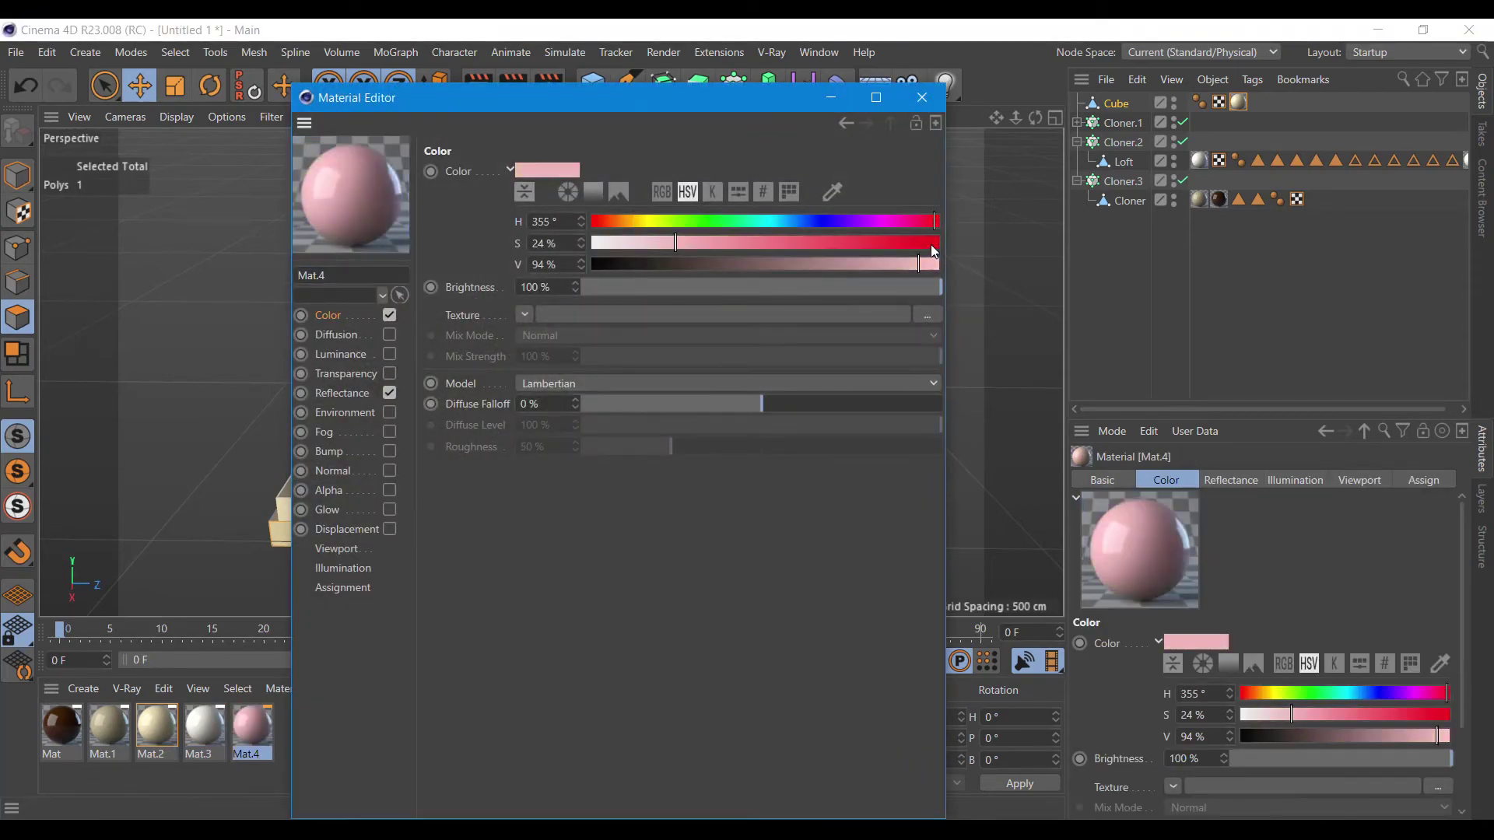
left_click(930, 243)
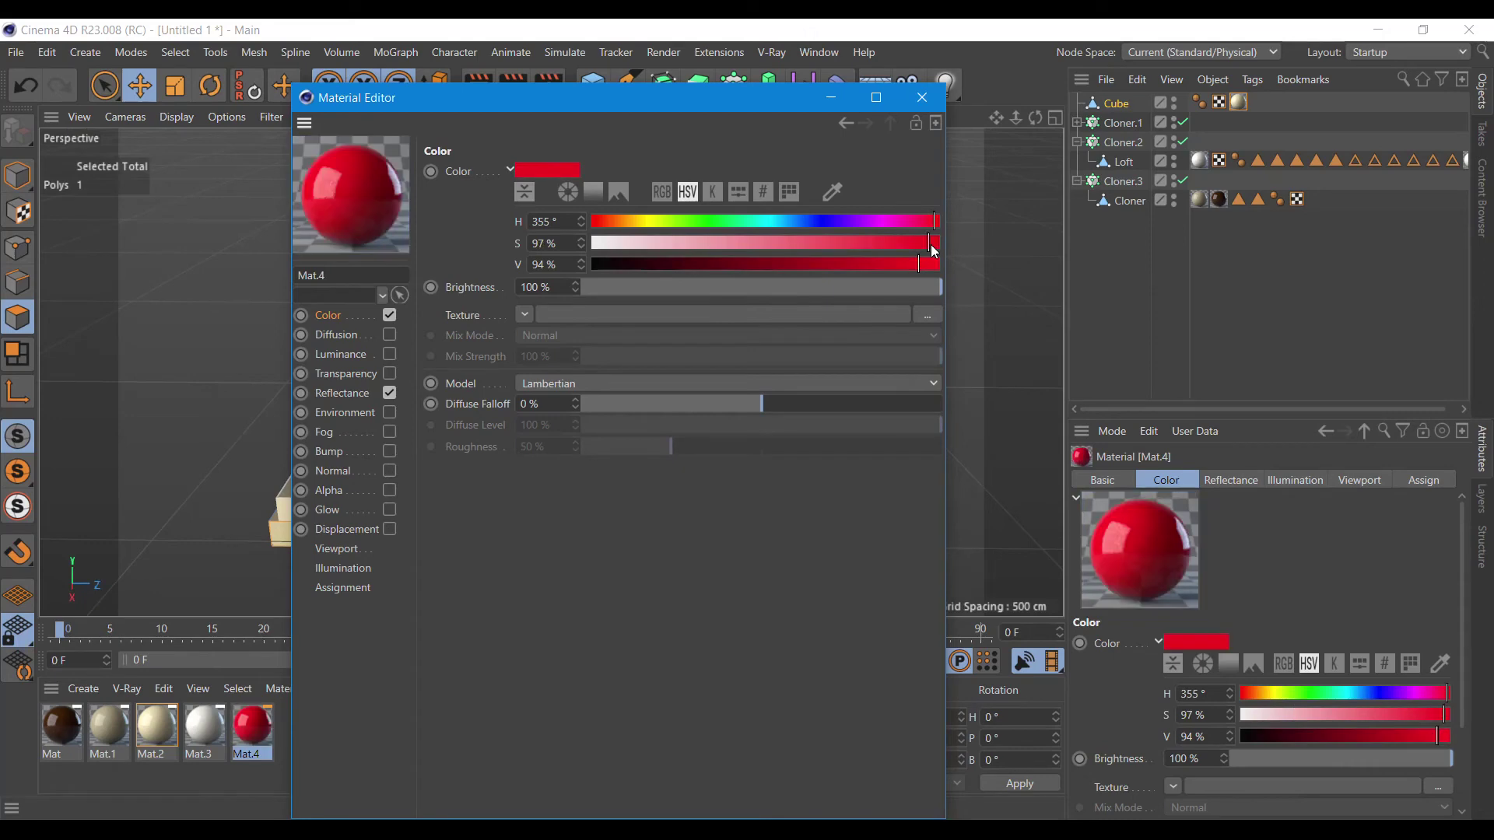
left_click(820, 265)
left_click(856, 265)
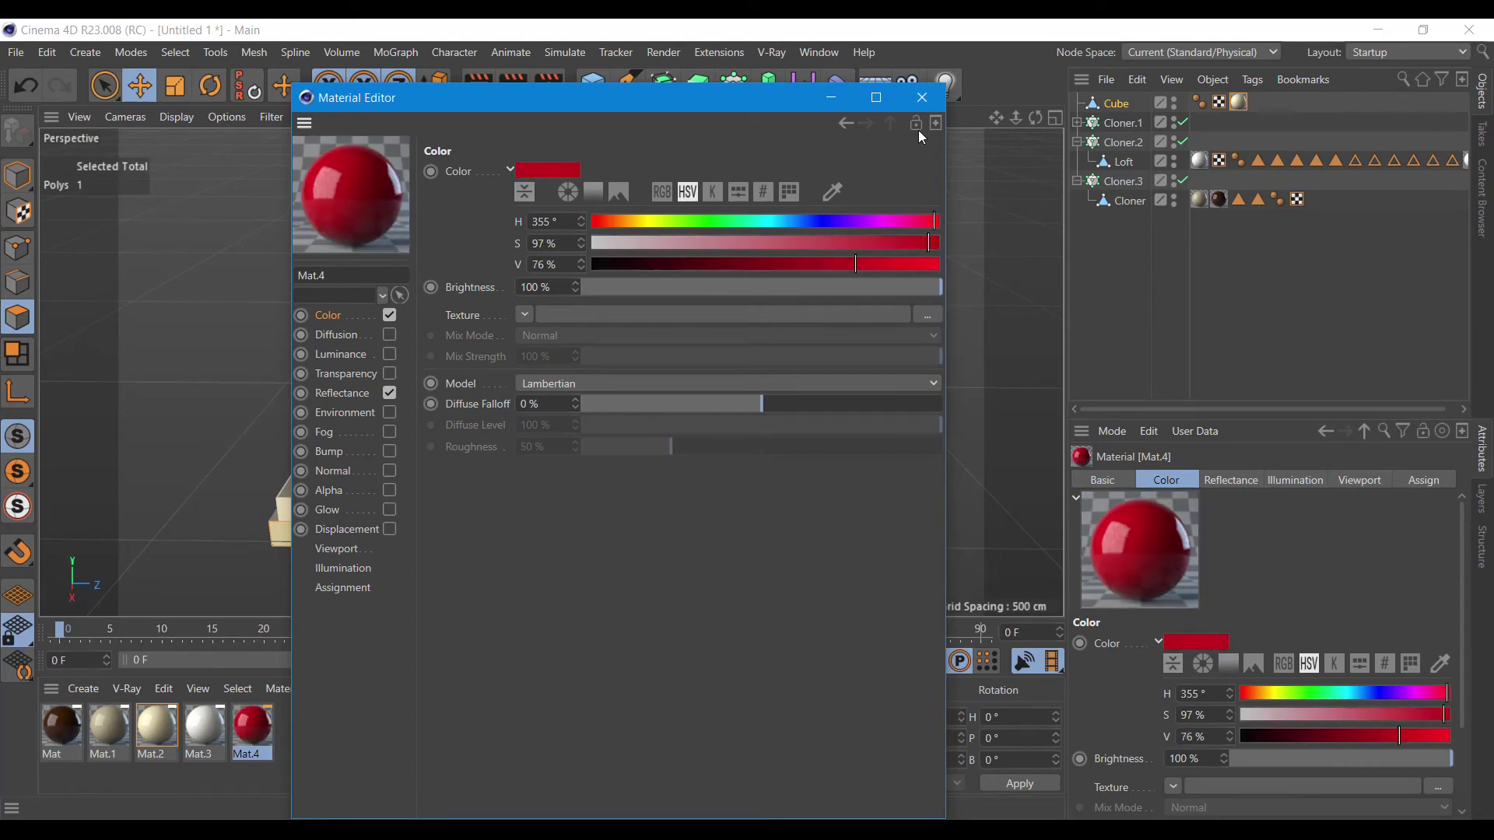
left_click(922, 97)
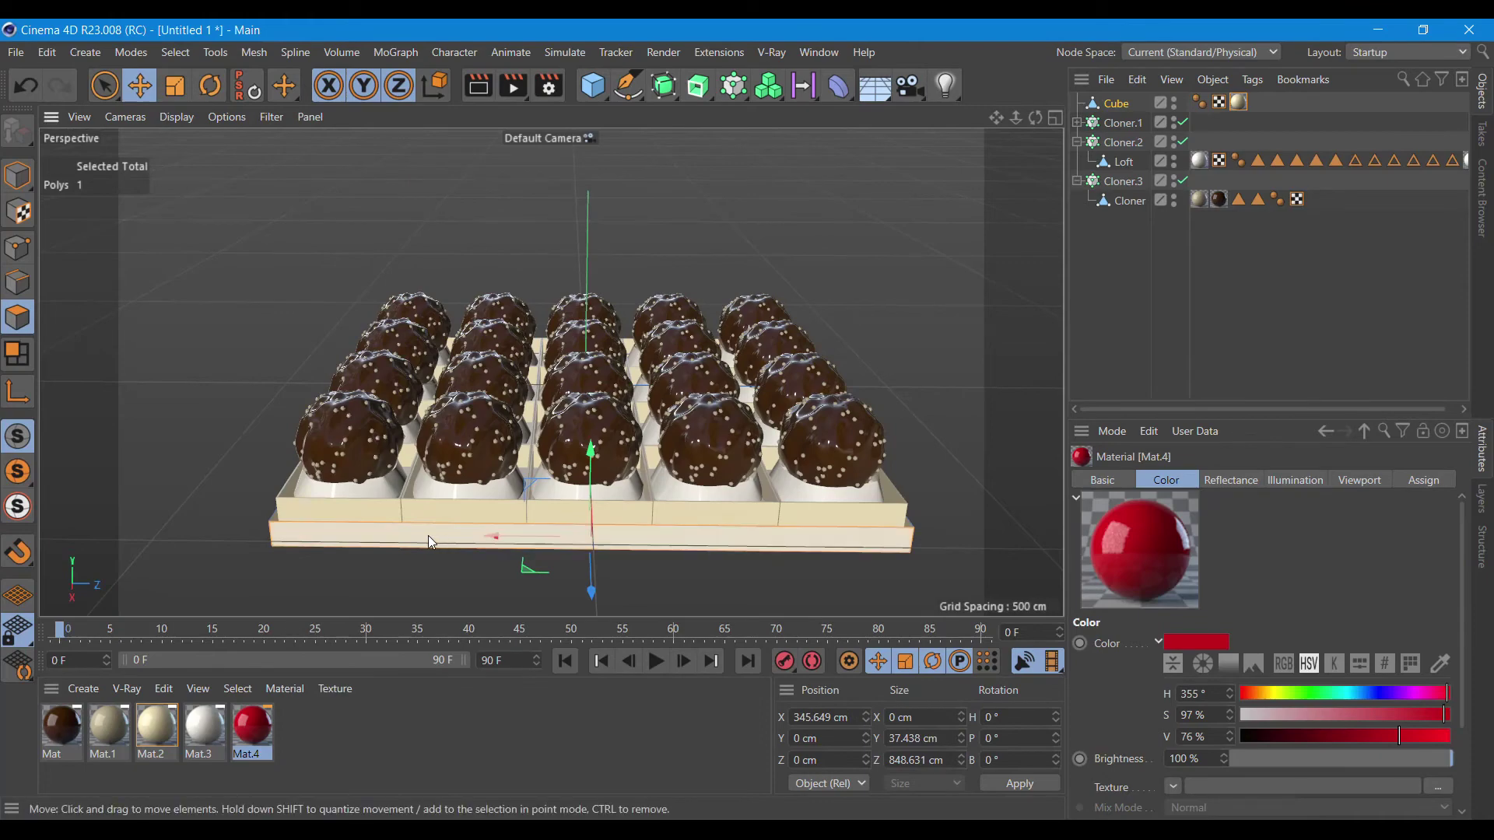
Select the four lower side faces of the tray box.
left_click_drag(999, 115, 973, 309)
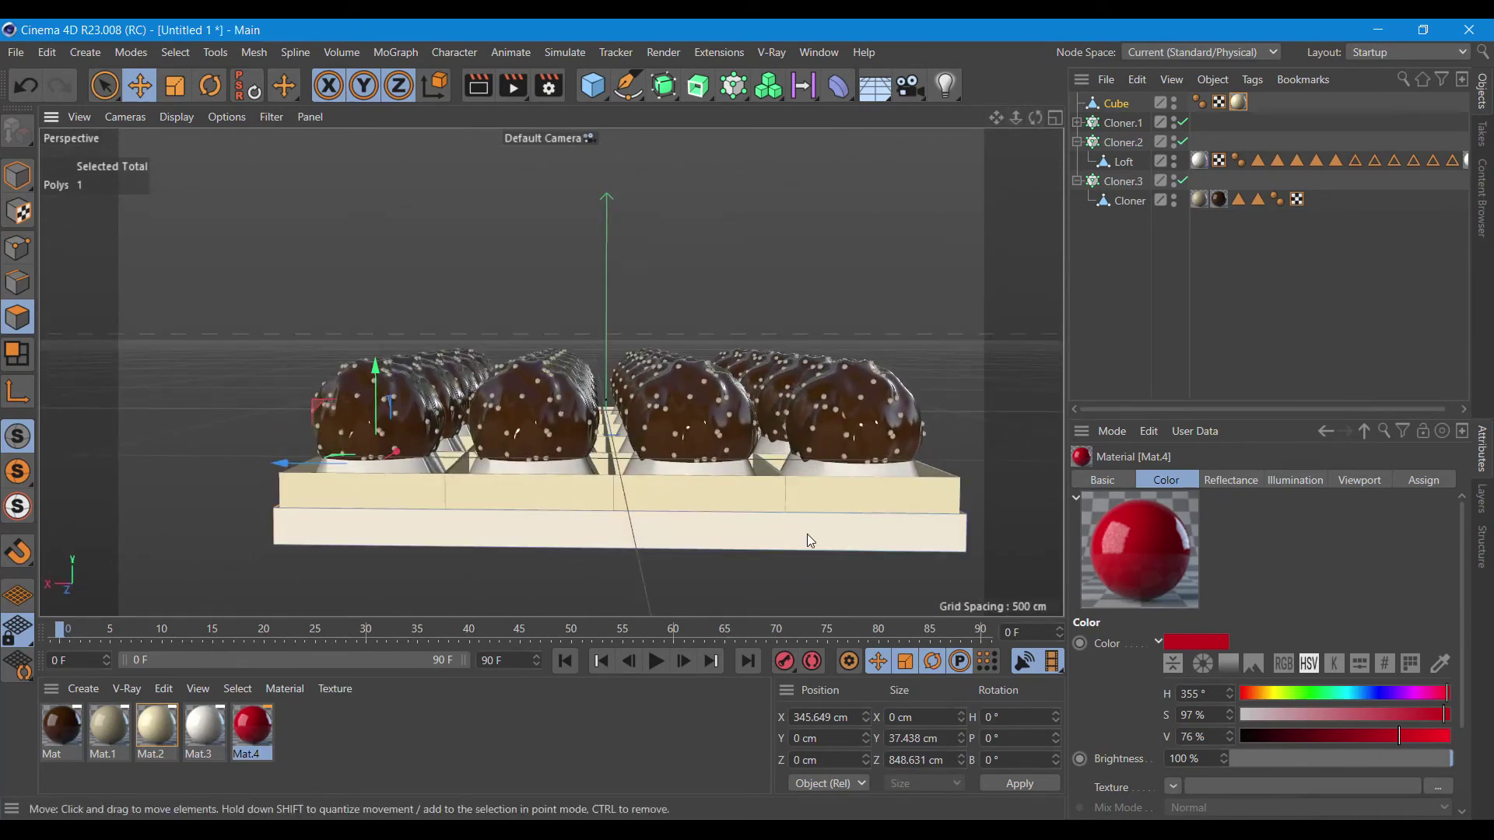
left_click(806, 534, "shift")
mouse_move(1030, 119)
left_mouse_down()
mouse_move(596, 198)
mouse_move(541, 410)
left_mouse_up()
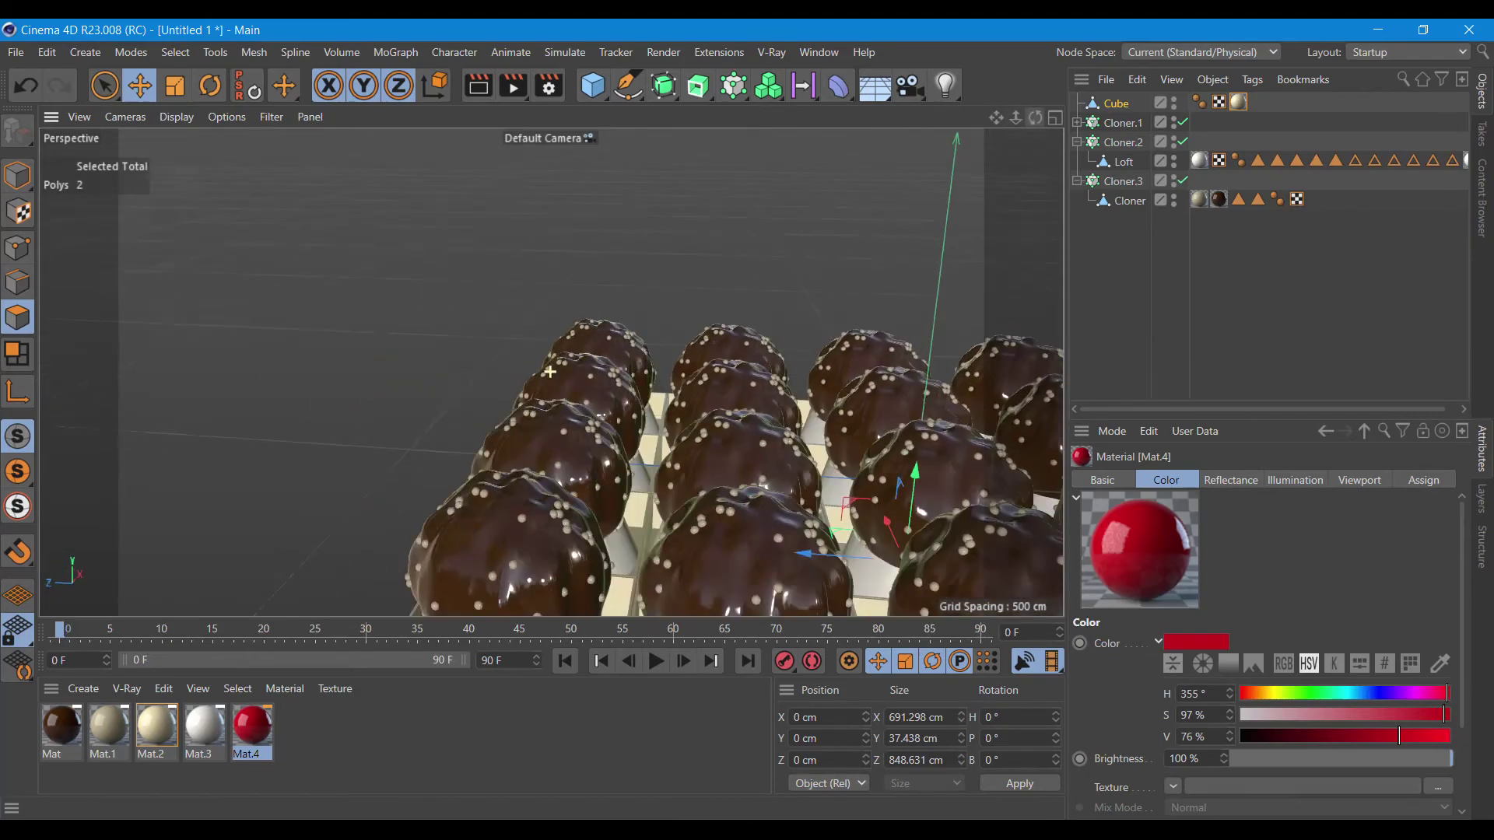
left_click(520, 468, "shift")
left_click_drag(990, 137, 919, 298)
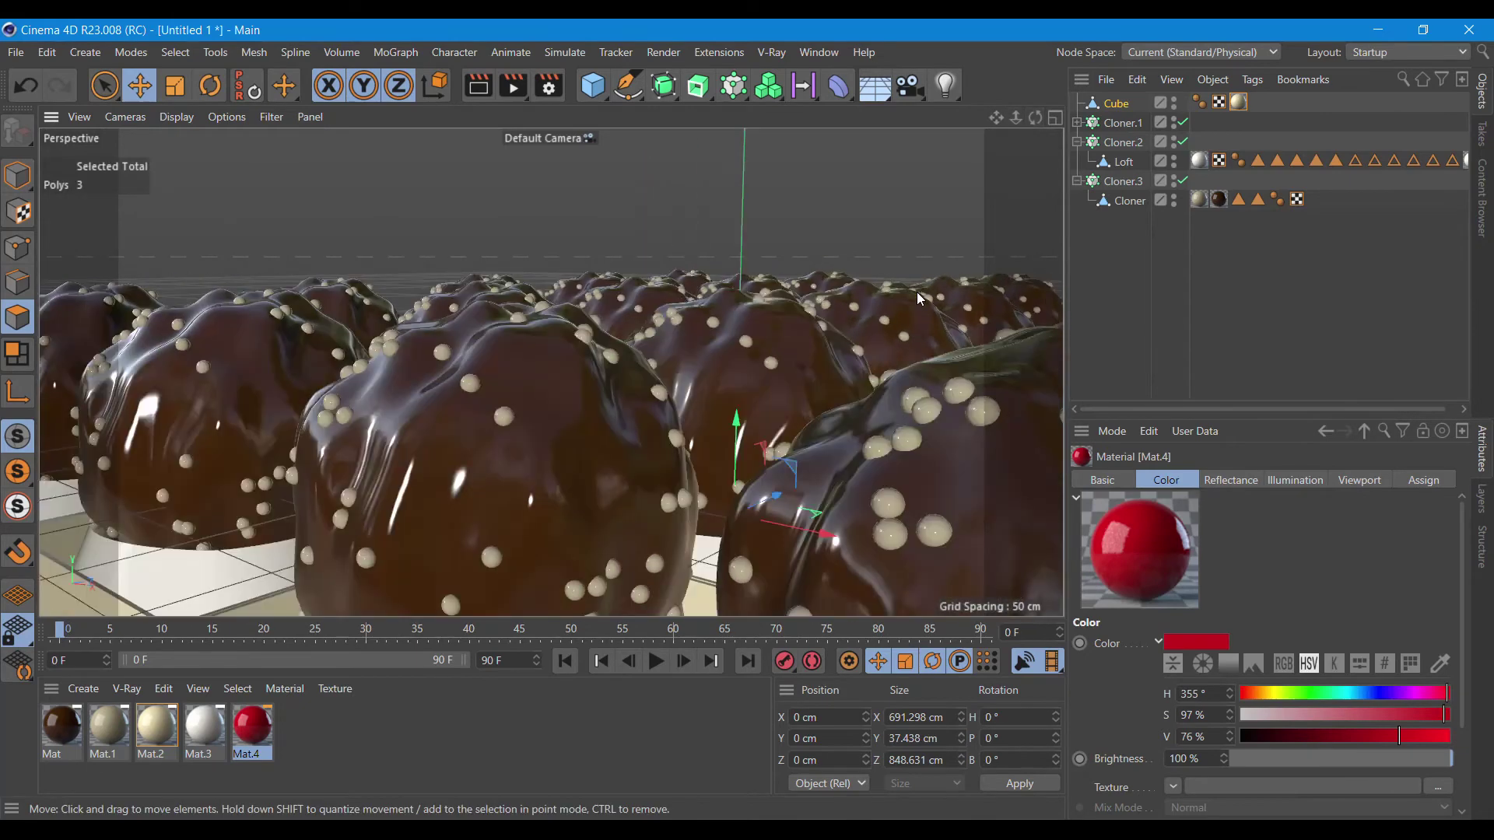
scroll(917, 292, "down", 5)
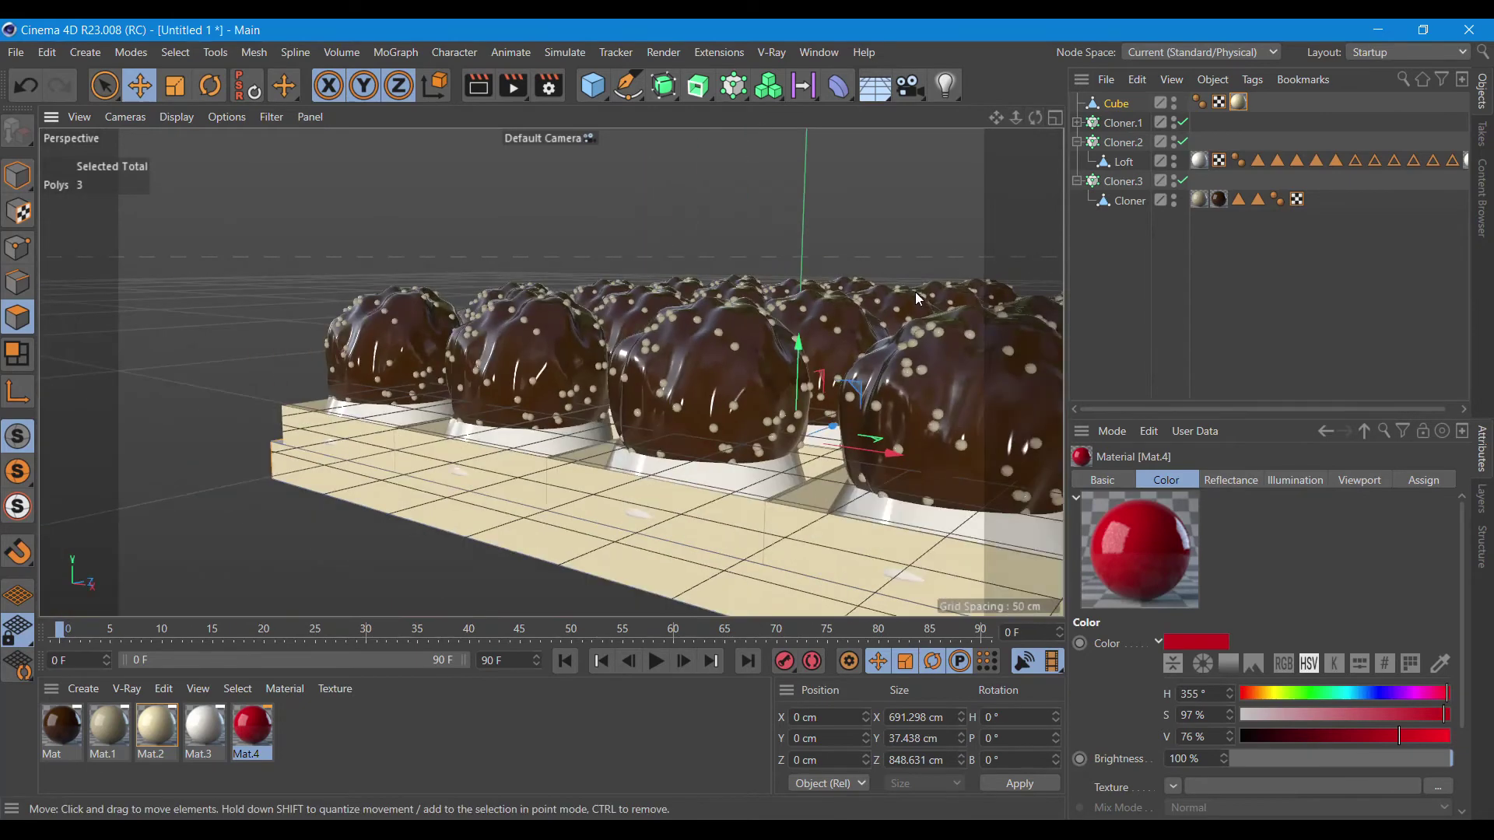
left_click(665, 581, "shift")
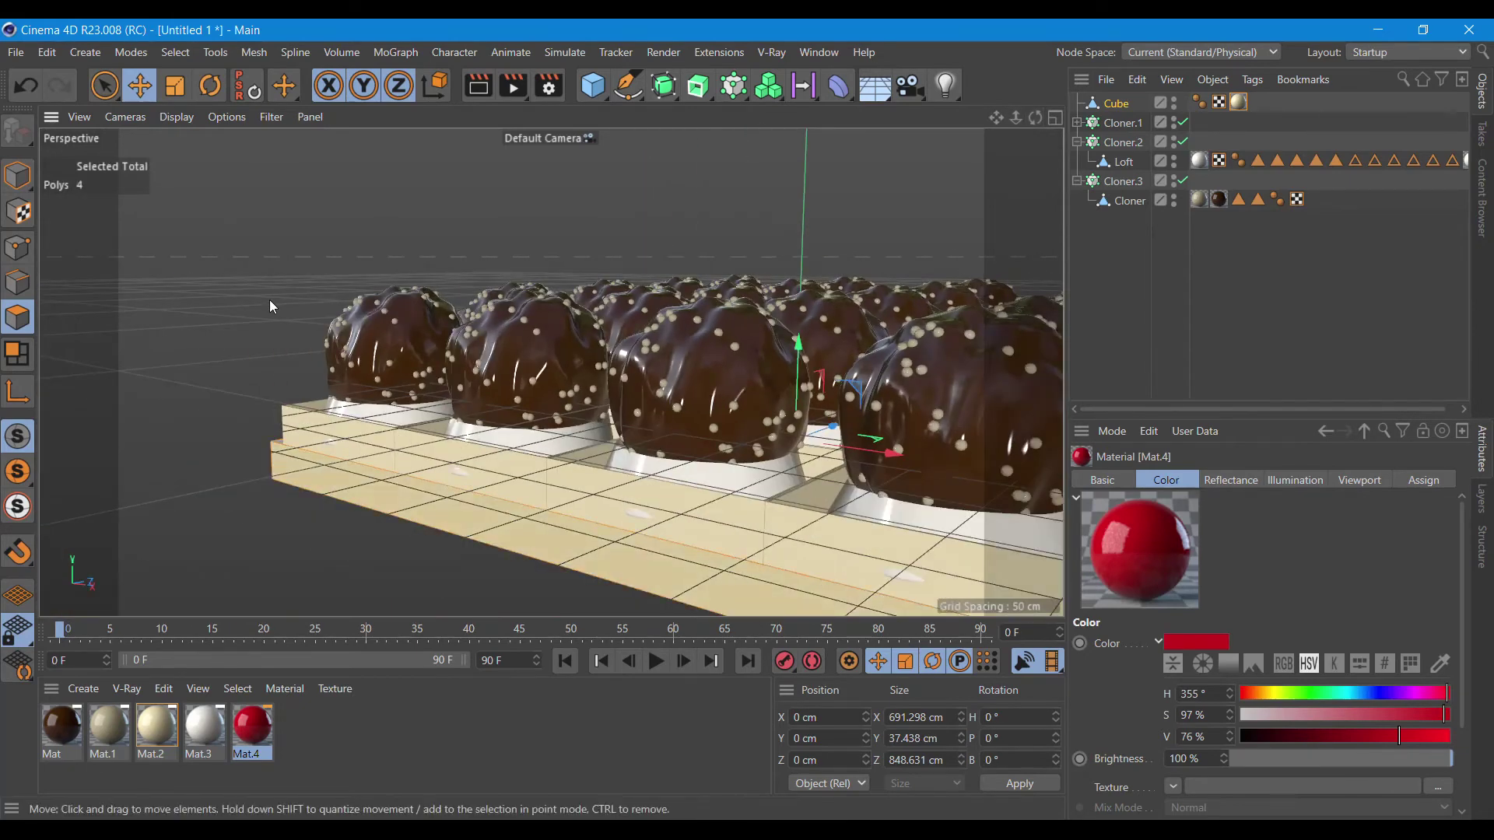
Store the faces as a selection set, apply red Mat.4 to them, and render.
left_click(171, 53)
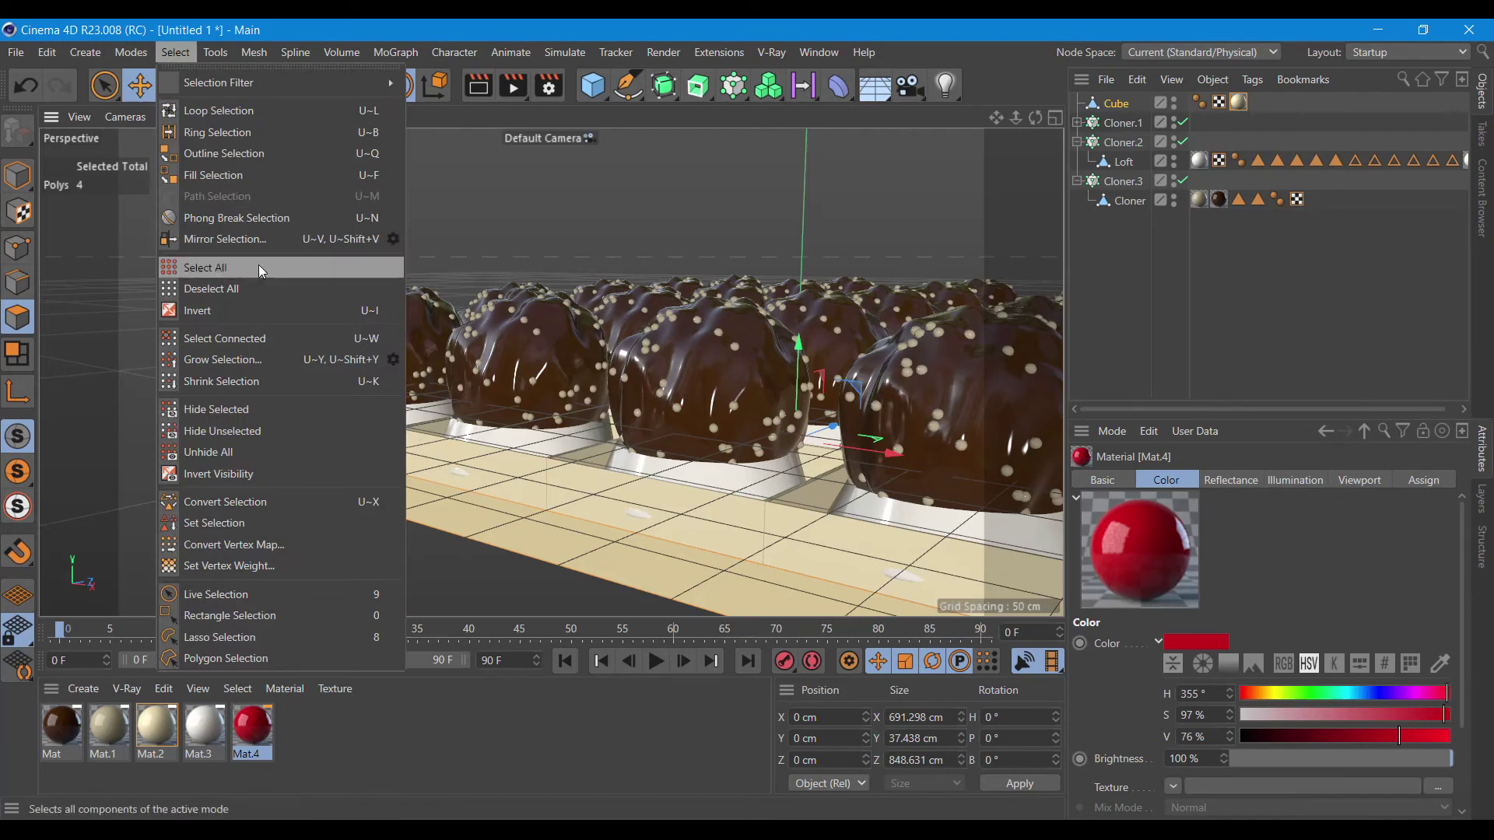
left_click(253, 525)
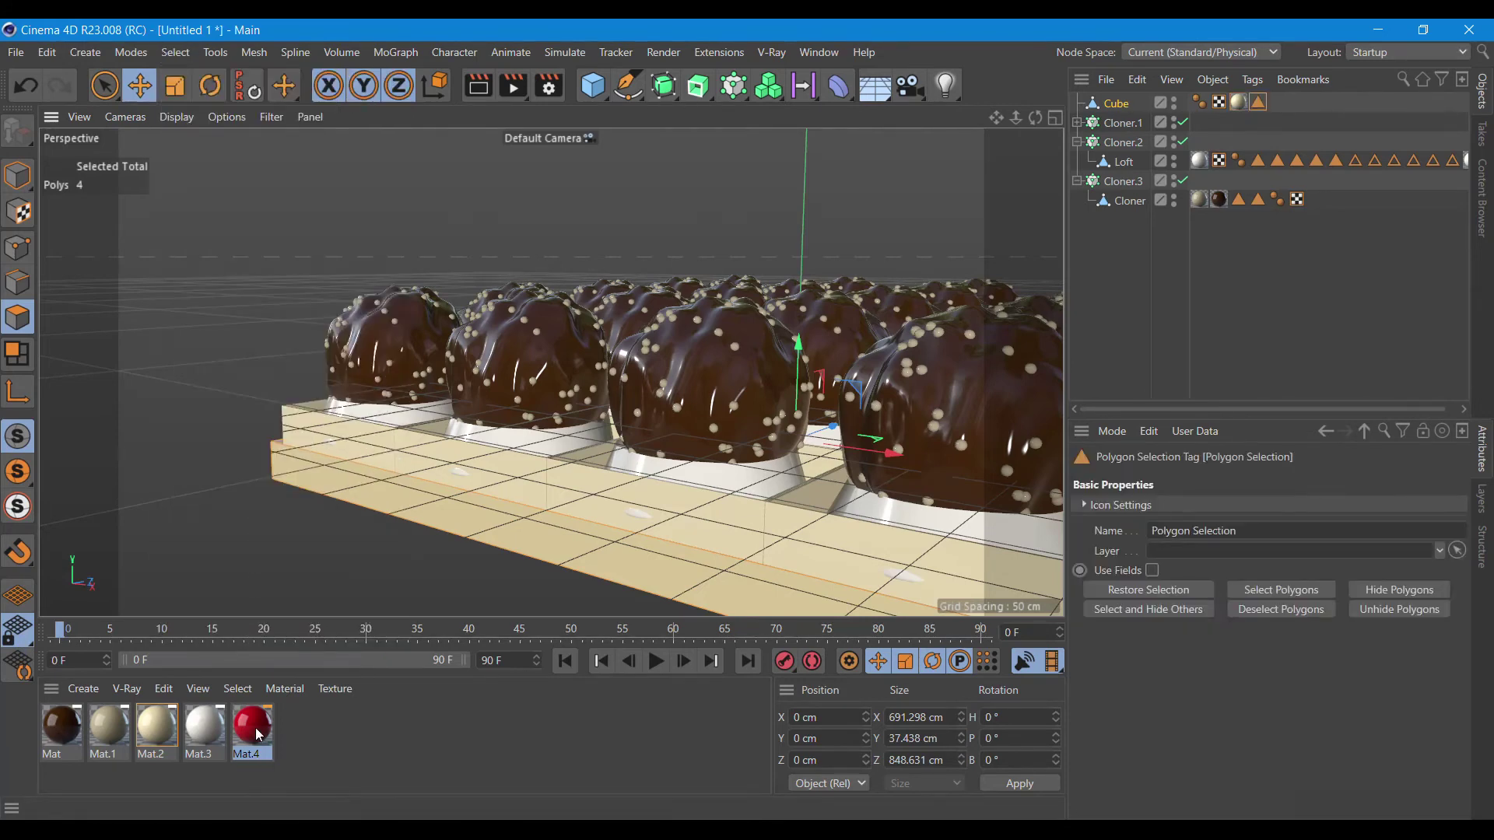
left_click_drag(548, 537, 549, 537)
scroll(445, 416, "down", 5)
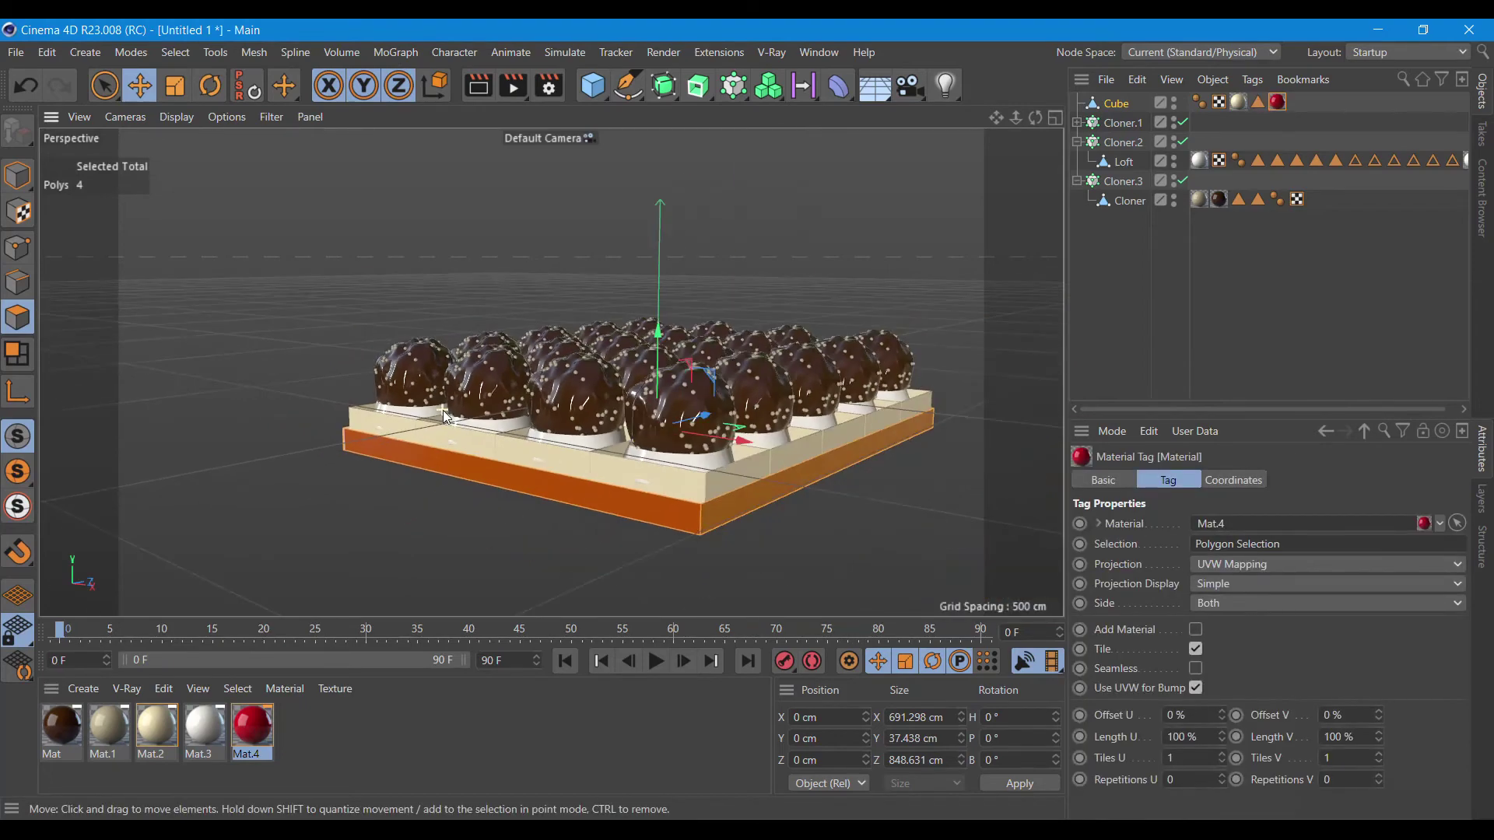
mouse_move(1036, 117)
left_mouse_down()
mouse_move(549, 372)
mouse_move(1037, 122)
mouse_move(988, 118)
mouse_move(551, 372)
mouse_move(1039, 118)
left_mouse_up()
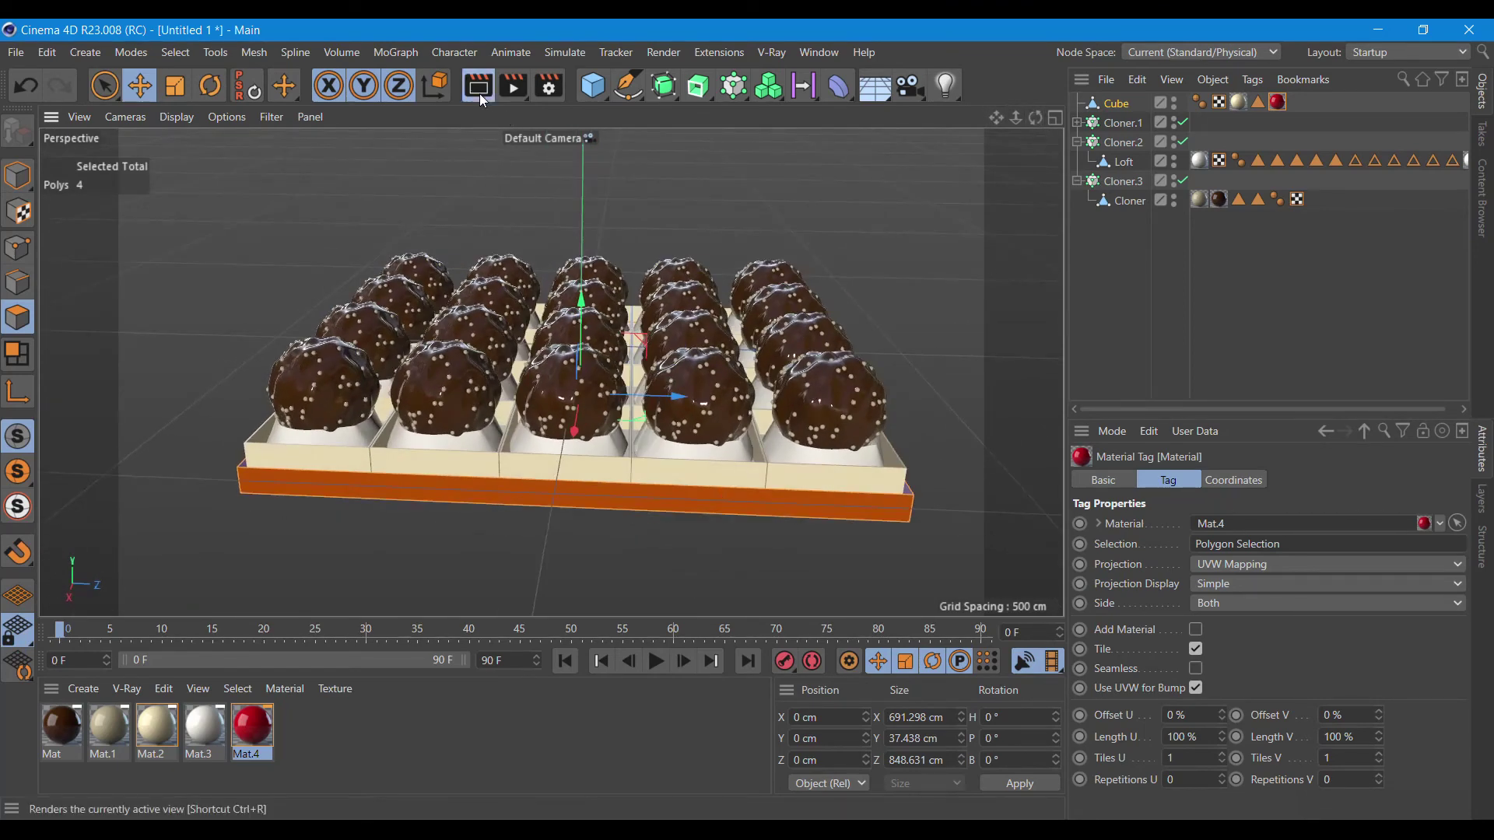
left_click(480, 95)
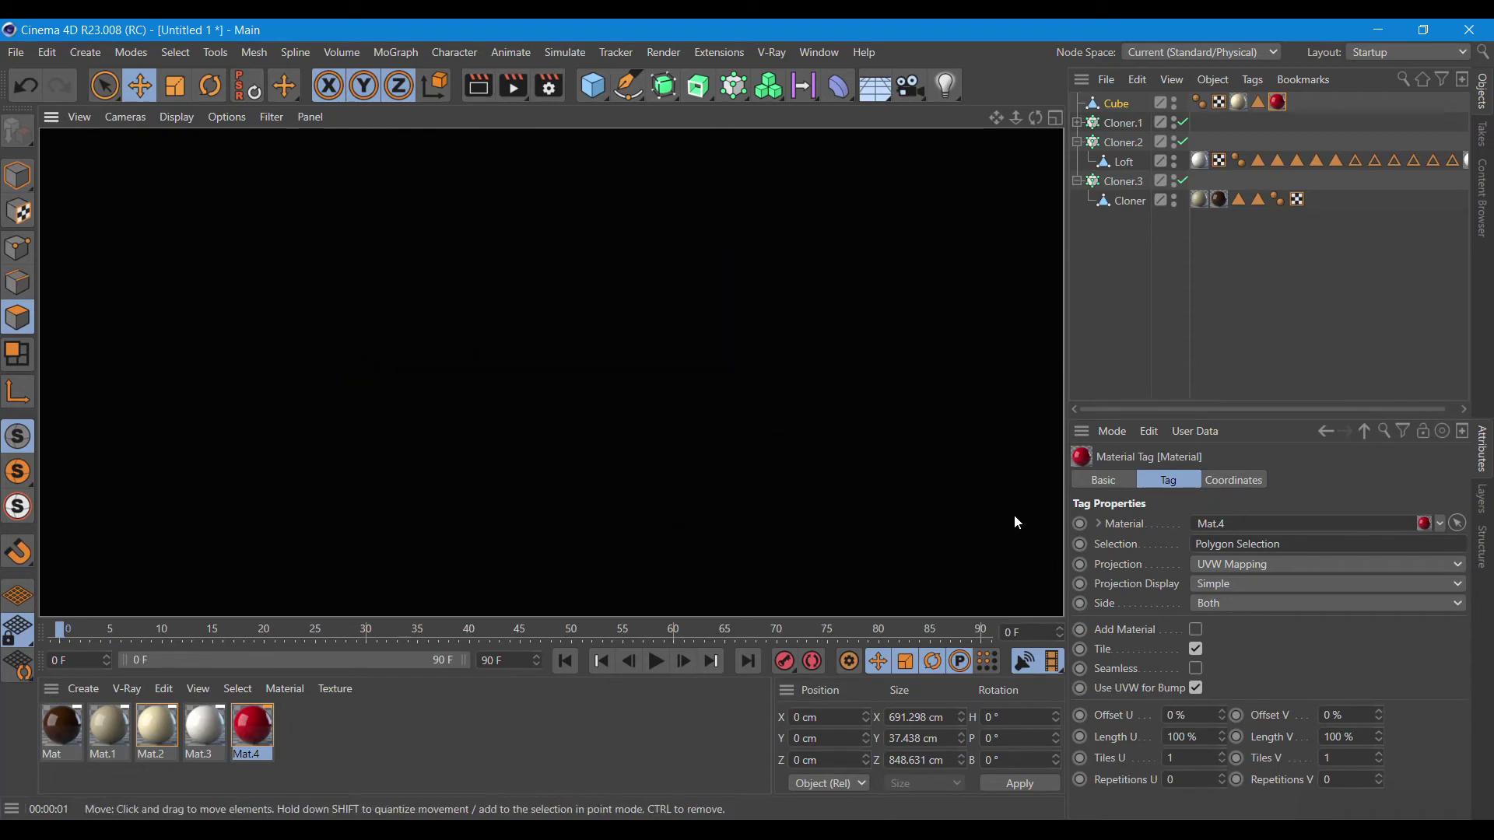
Duplicate the tray as Cube.1, pitch it 180°, and raise it above the truffles.
left_click_drag(1030, 120, 550, 372)
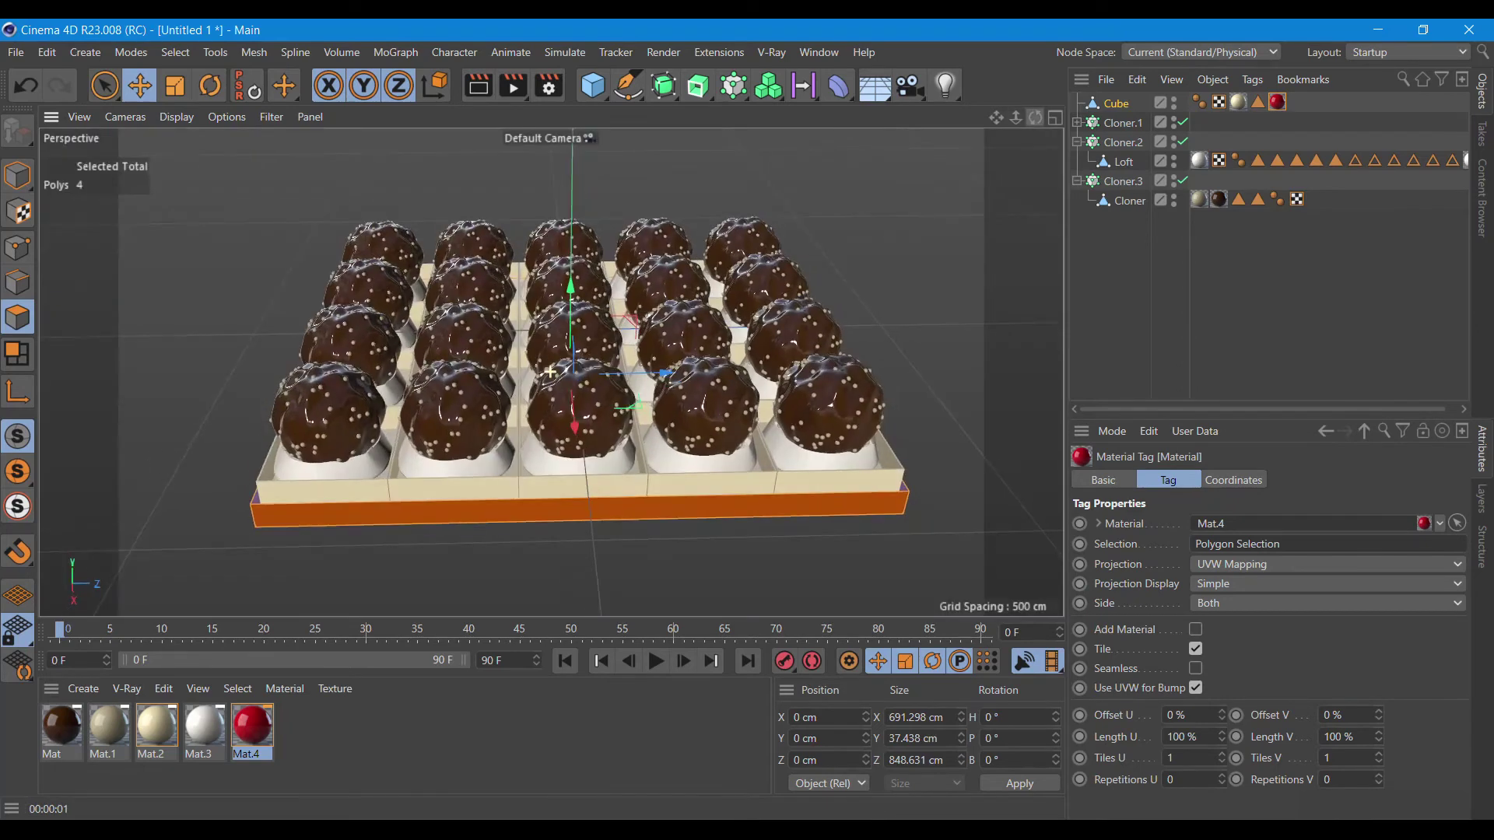
left_click(1110, 110)
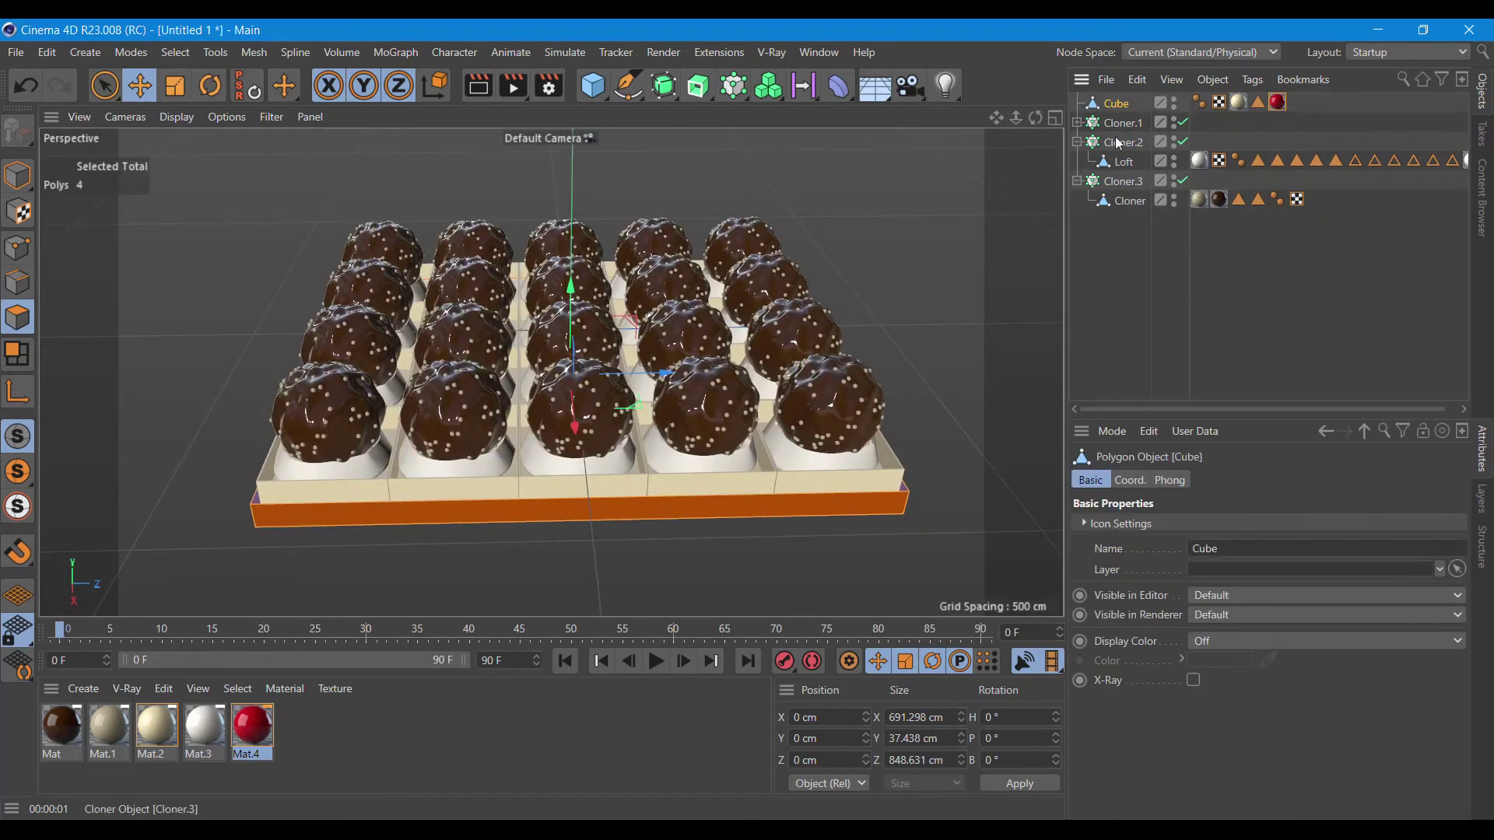
left_click_drag(1118, 113, 1118, 118, "ctrl")
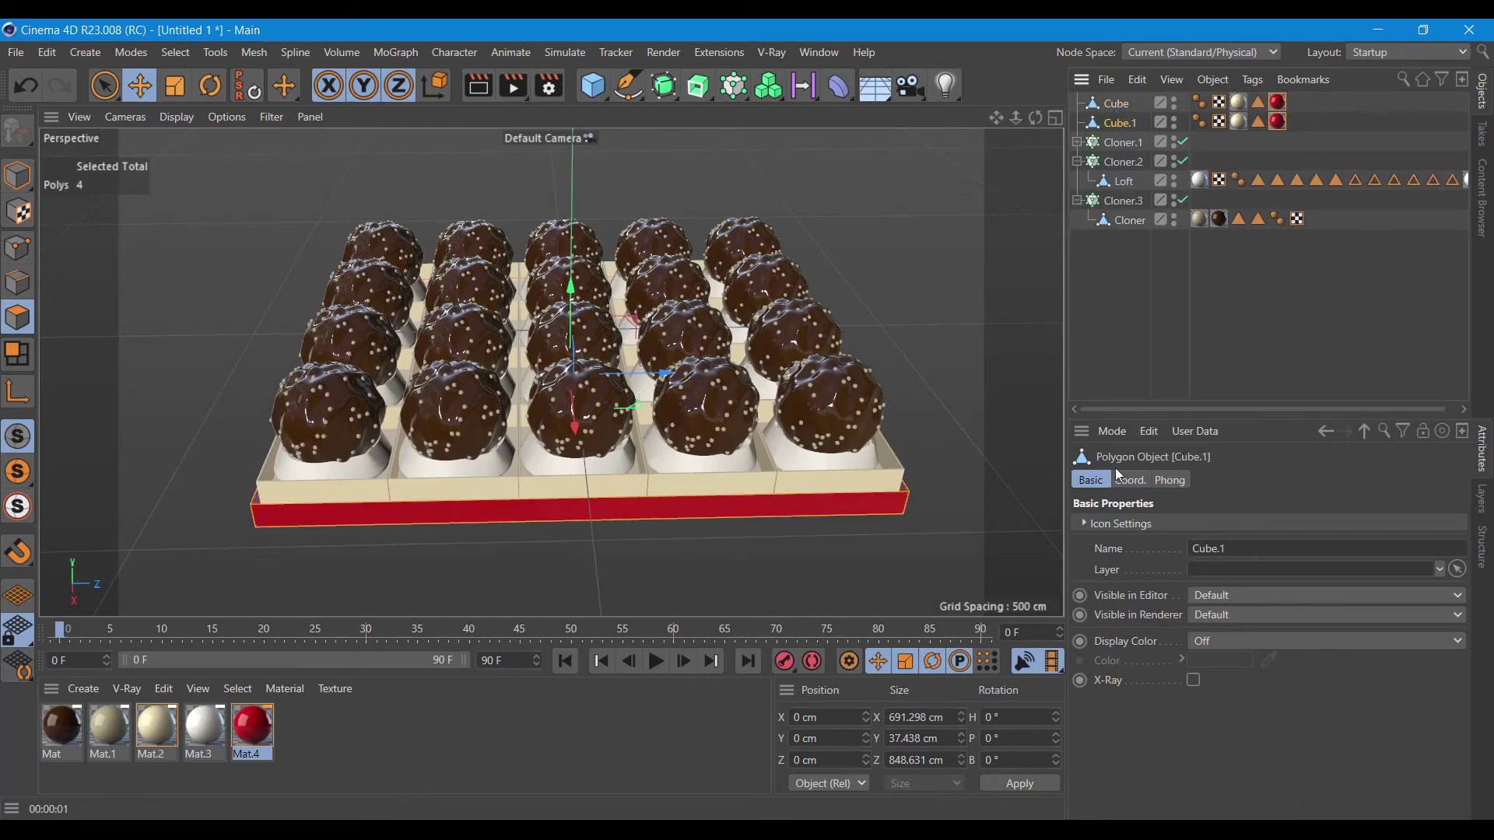
left_click(1138, 481)
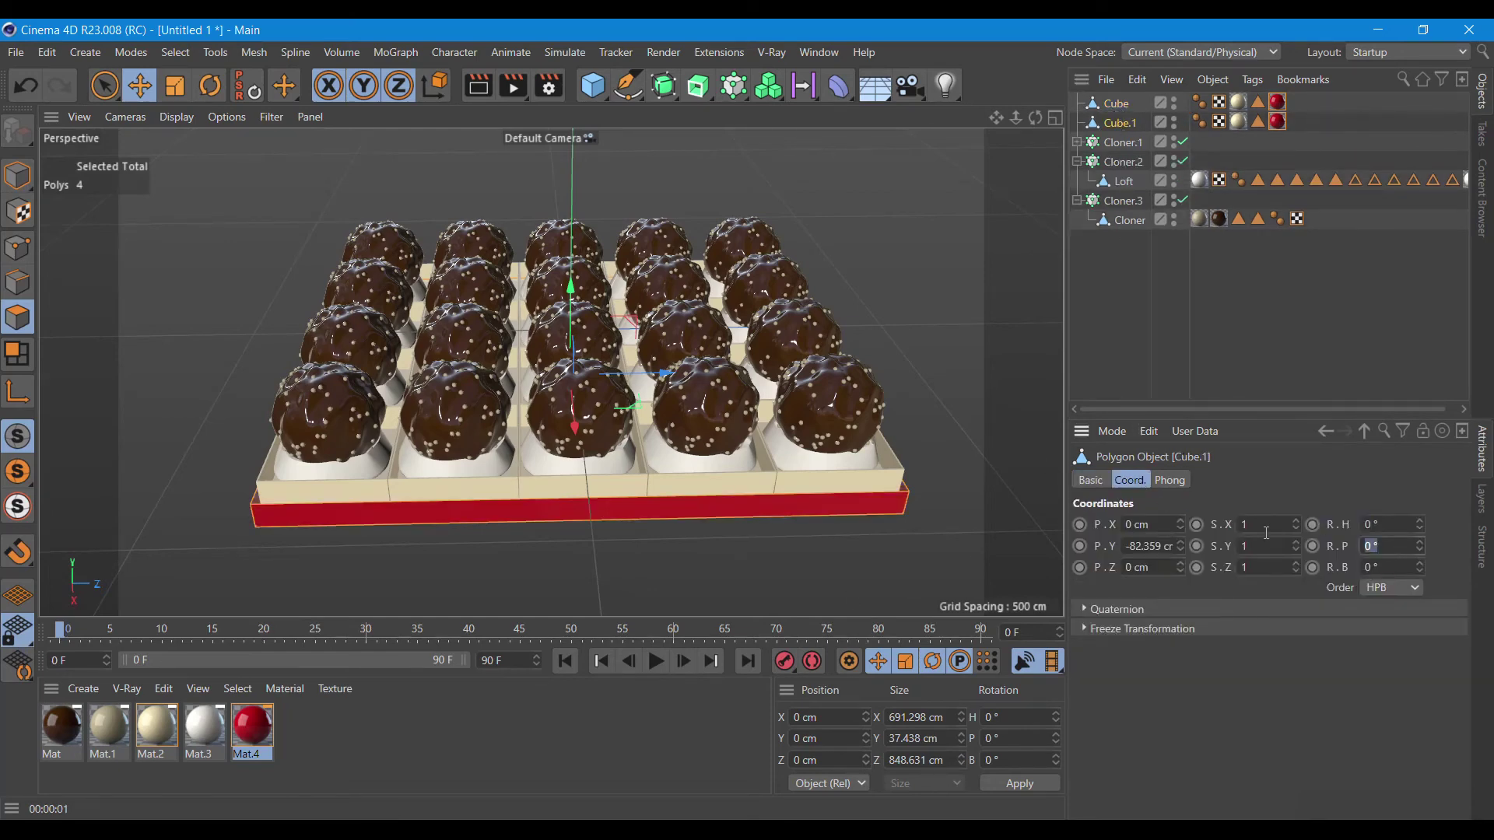
type("180")
key("Return")
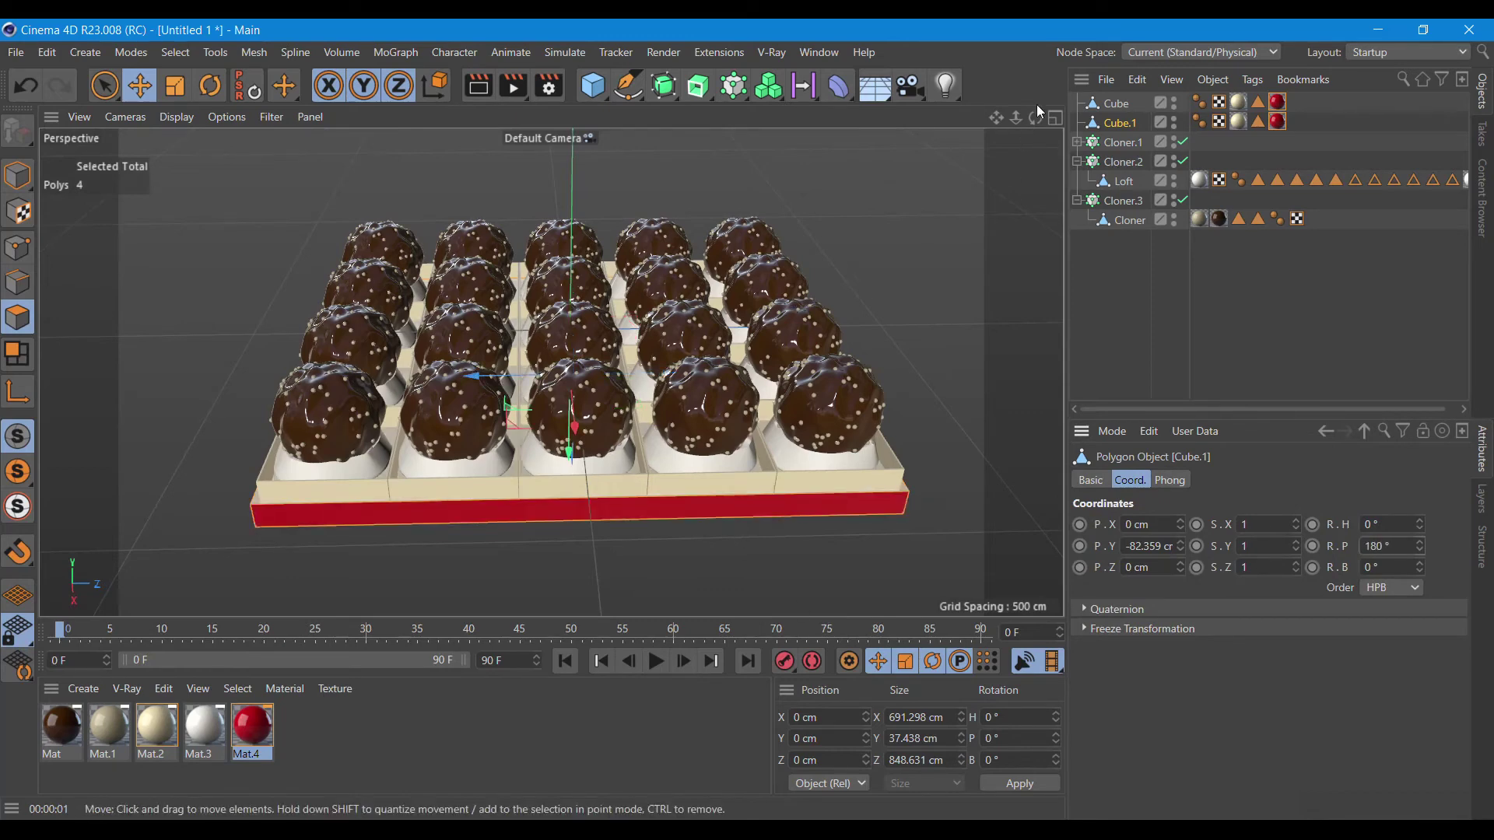
left_click_drag(1035, 117, 815, 365)
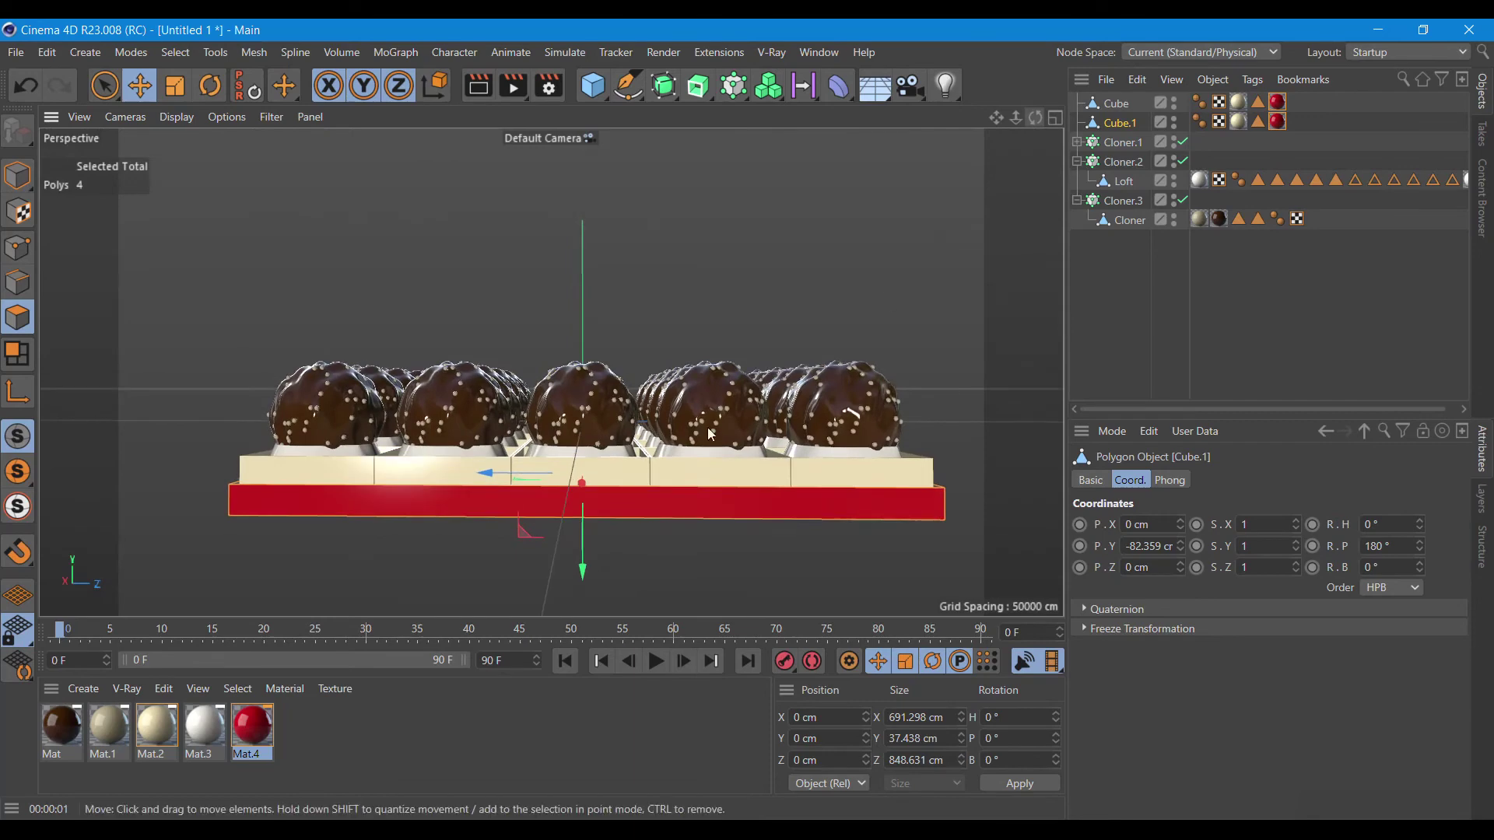
left_click_drag(584, 564, 618, 339)
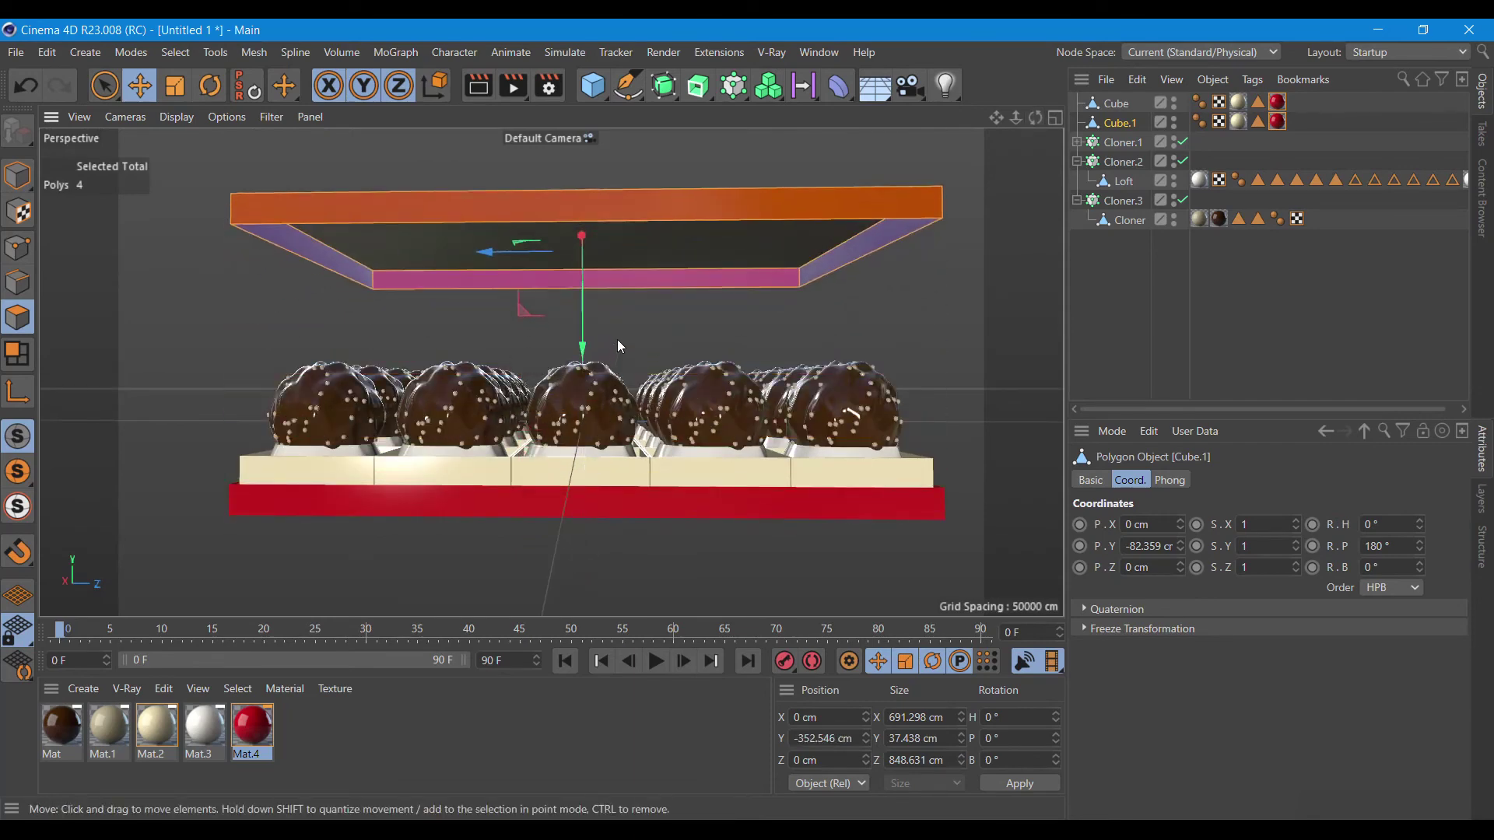
mouse_move(1035, 118)
left_mouse_down()
mouse_move(1039, 136)
mouse_move(1035, 120)
left_mouse_up()
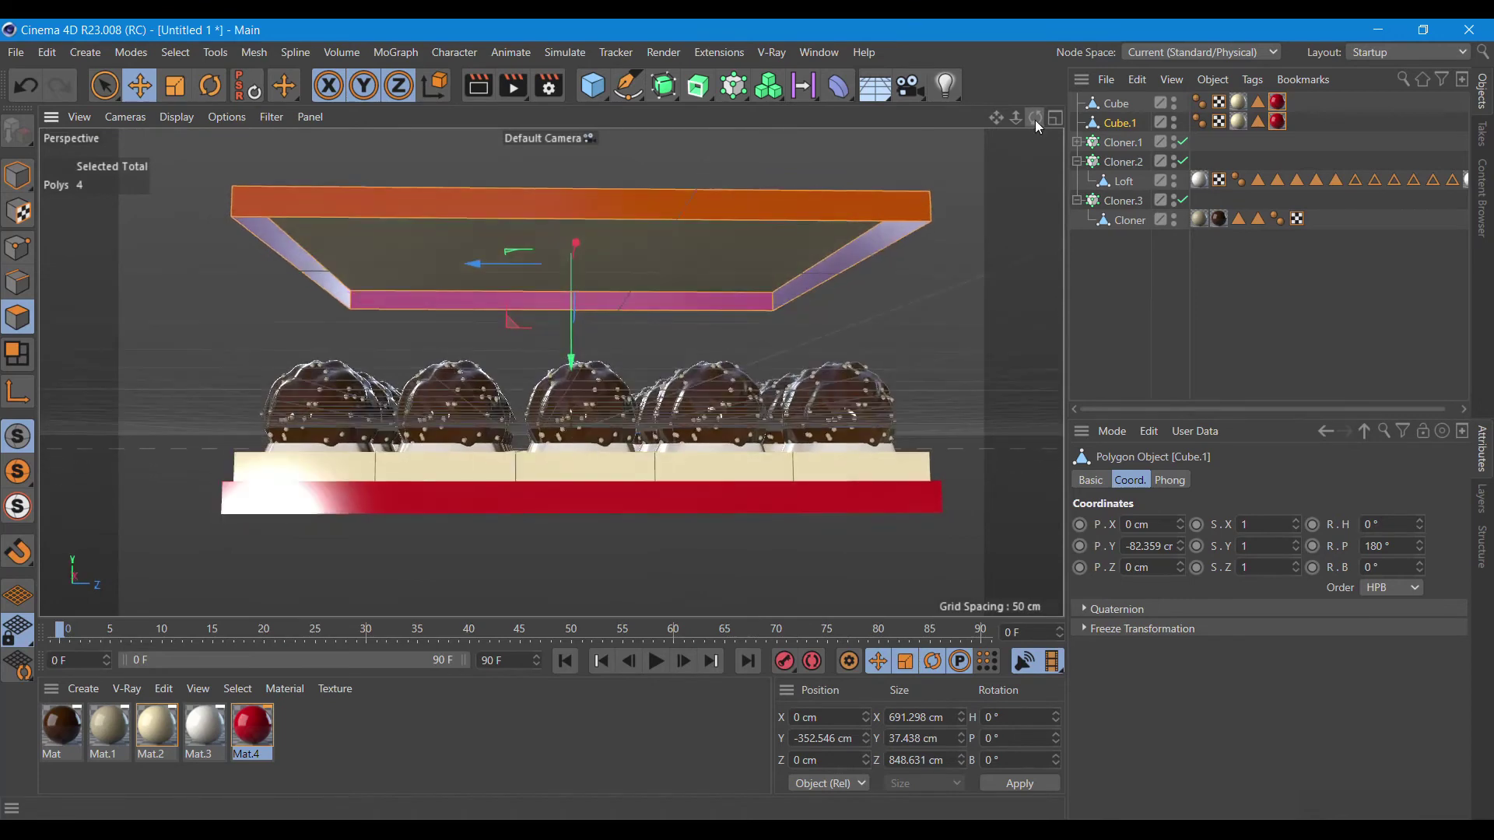
left_click(17, 283)
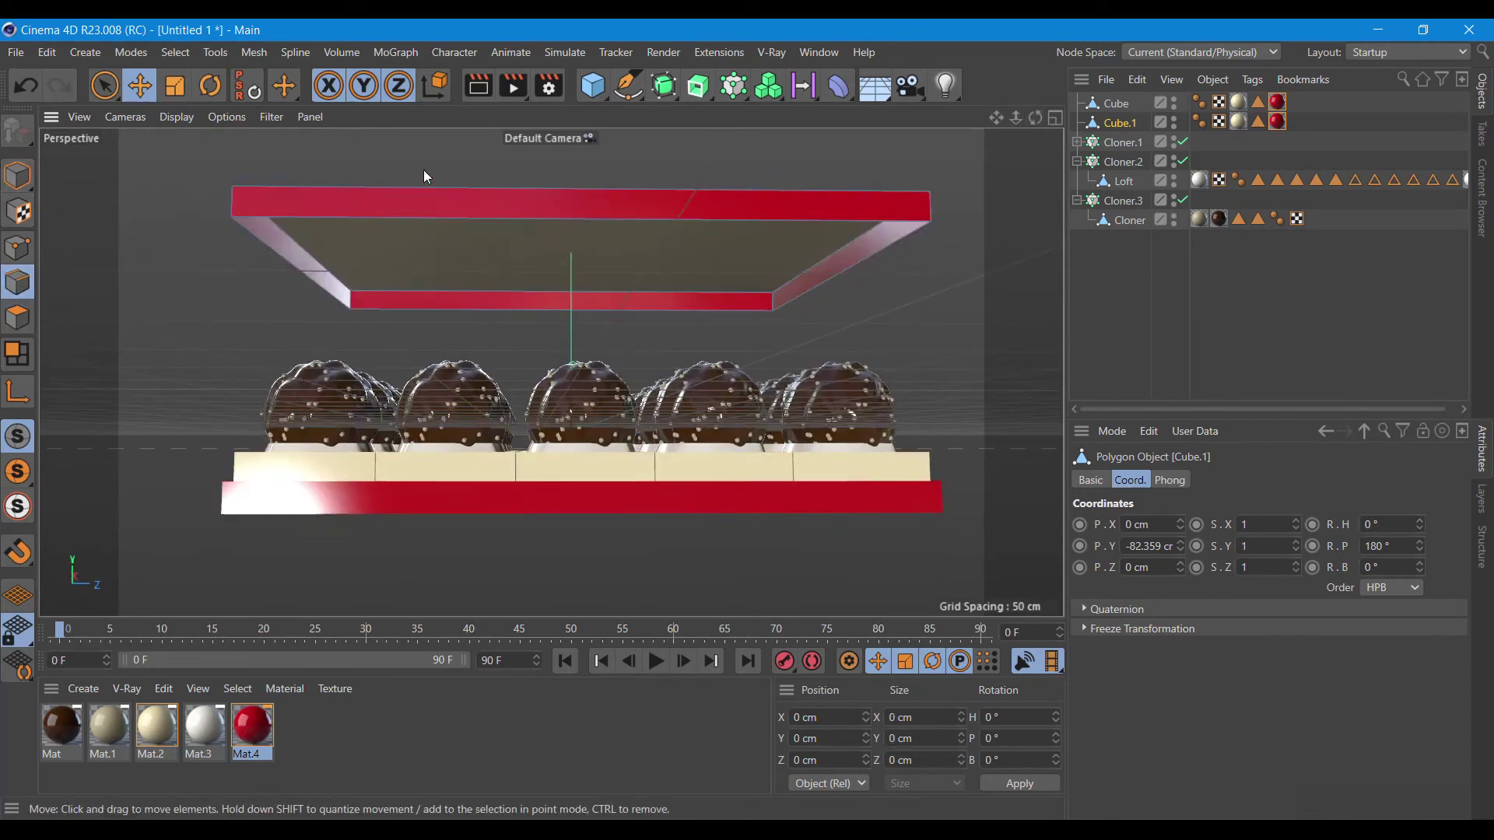
Pull the lid's rim edge loop about 107 cm along Y to form deep side walls.
left_click(177, 53)
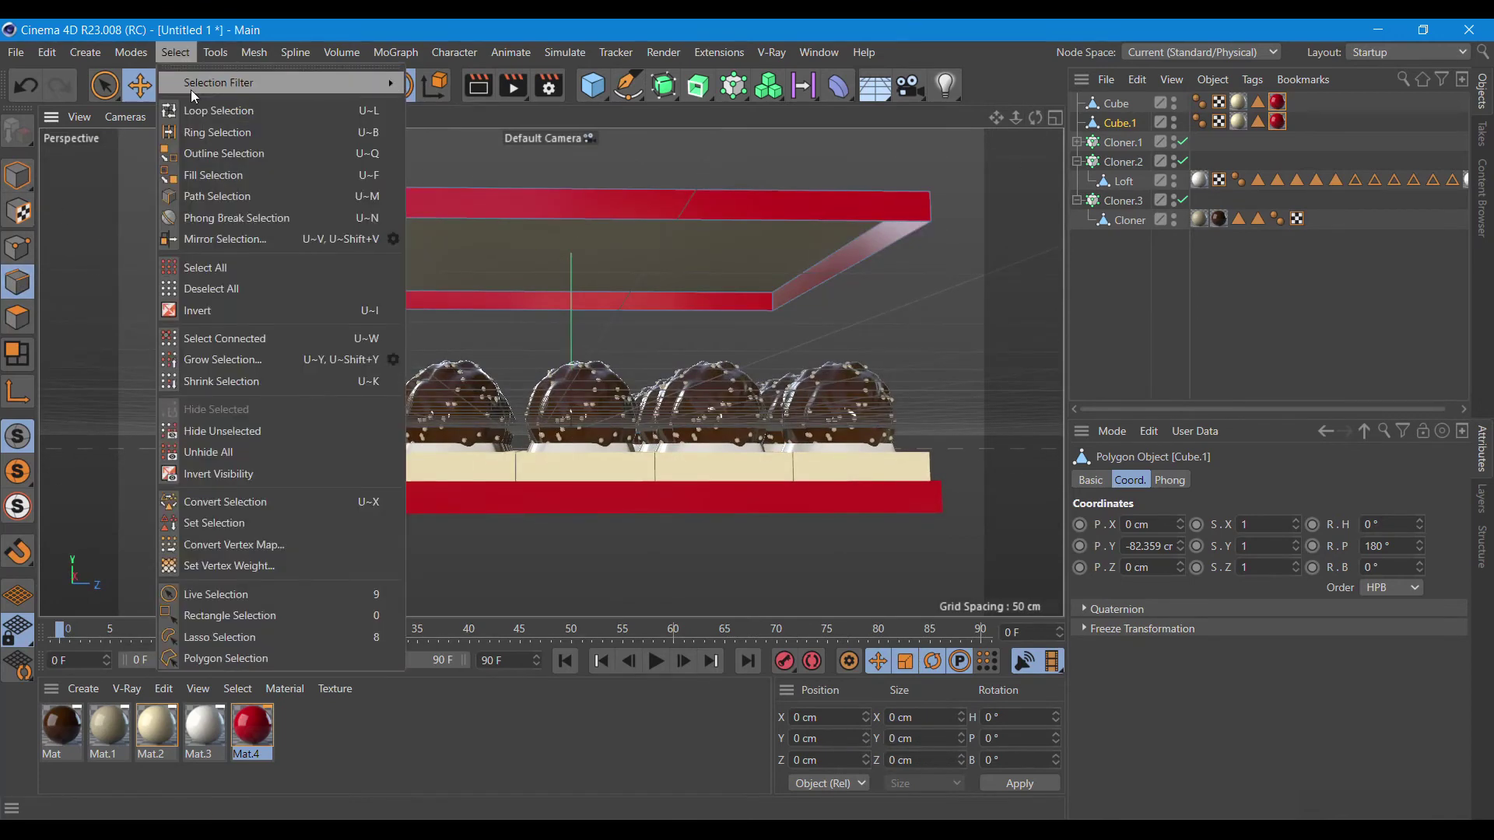
left_click(198, 114)
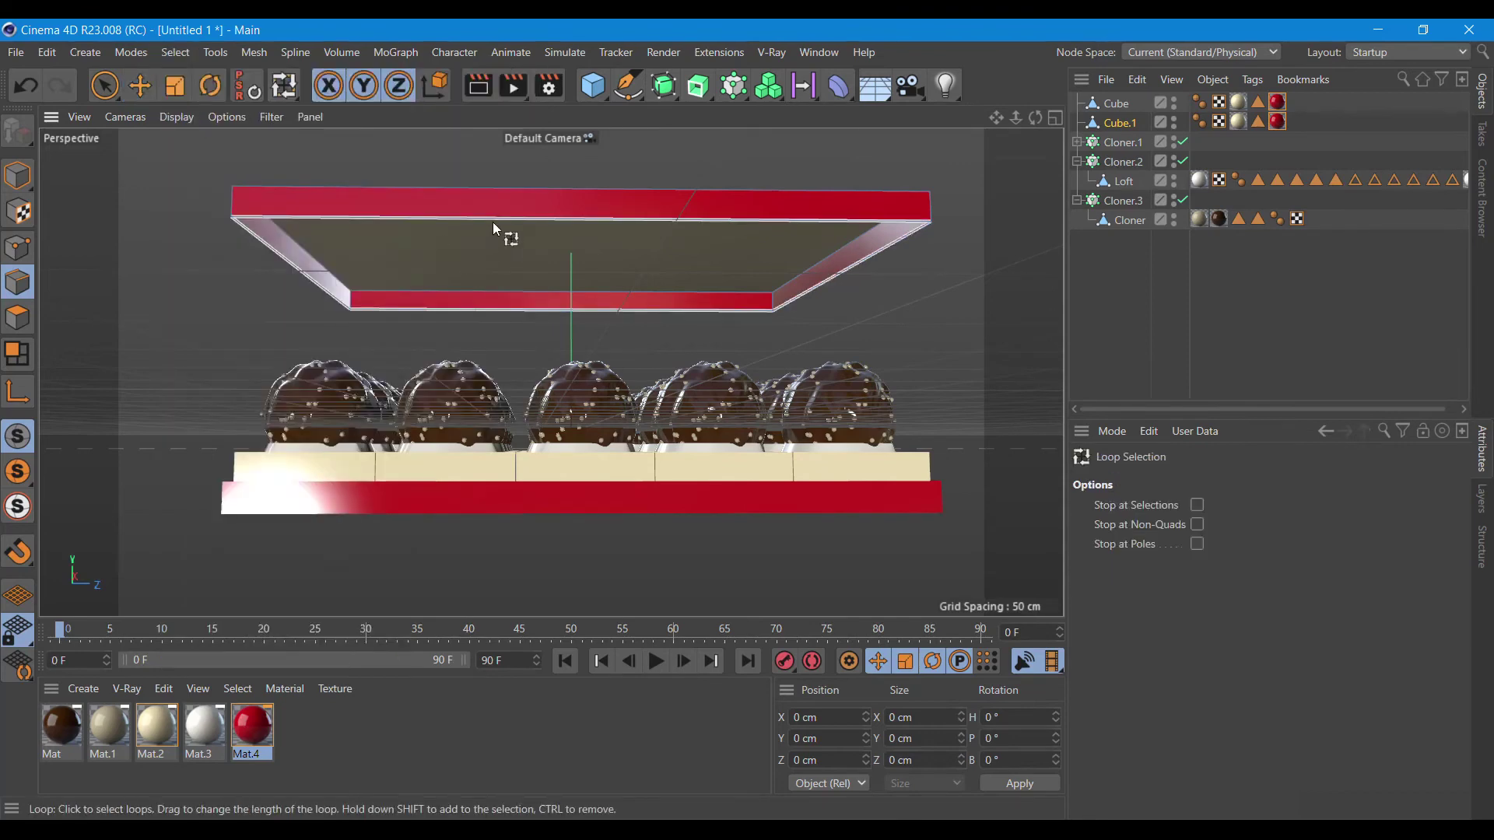
left_click(493, 223)
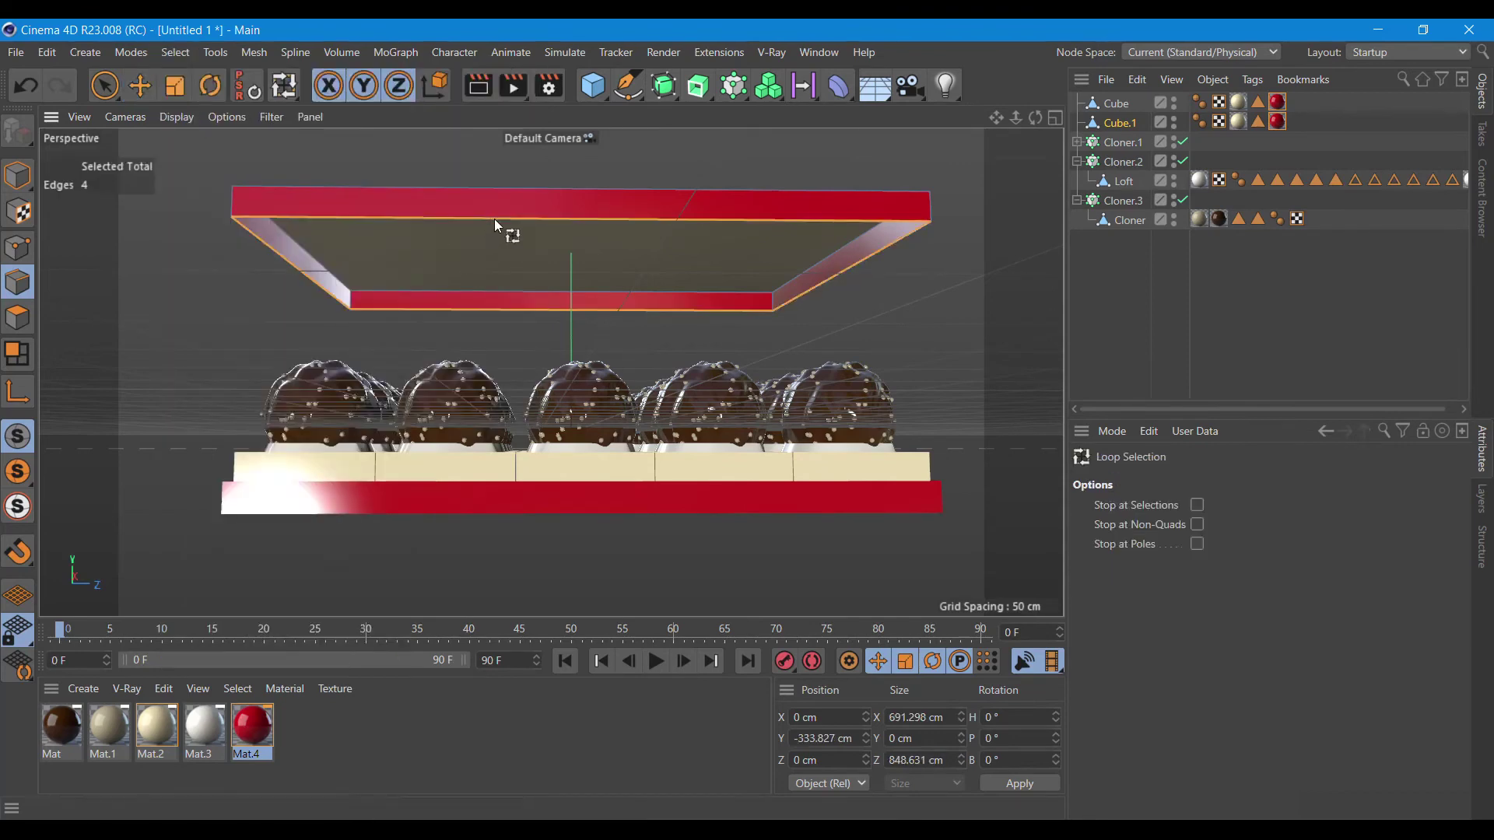
left_click(146, 92)
left_click_drag(574, 362, 593, 400)
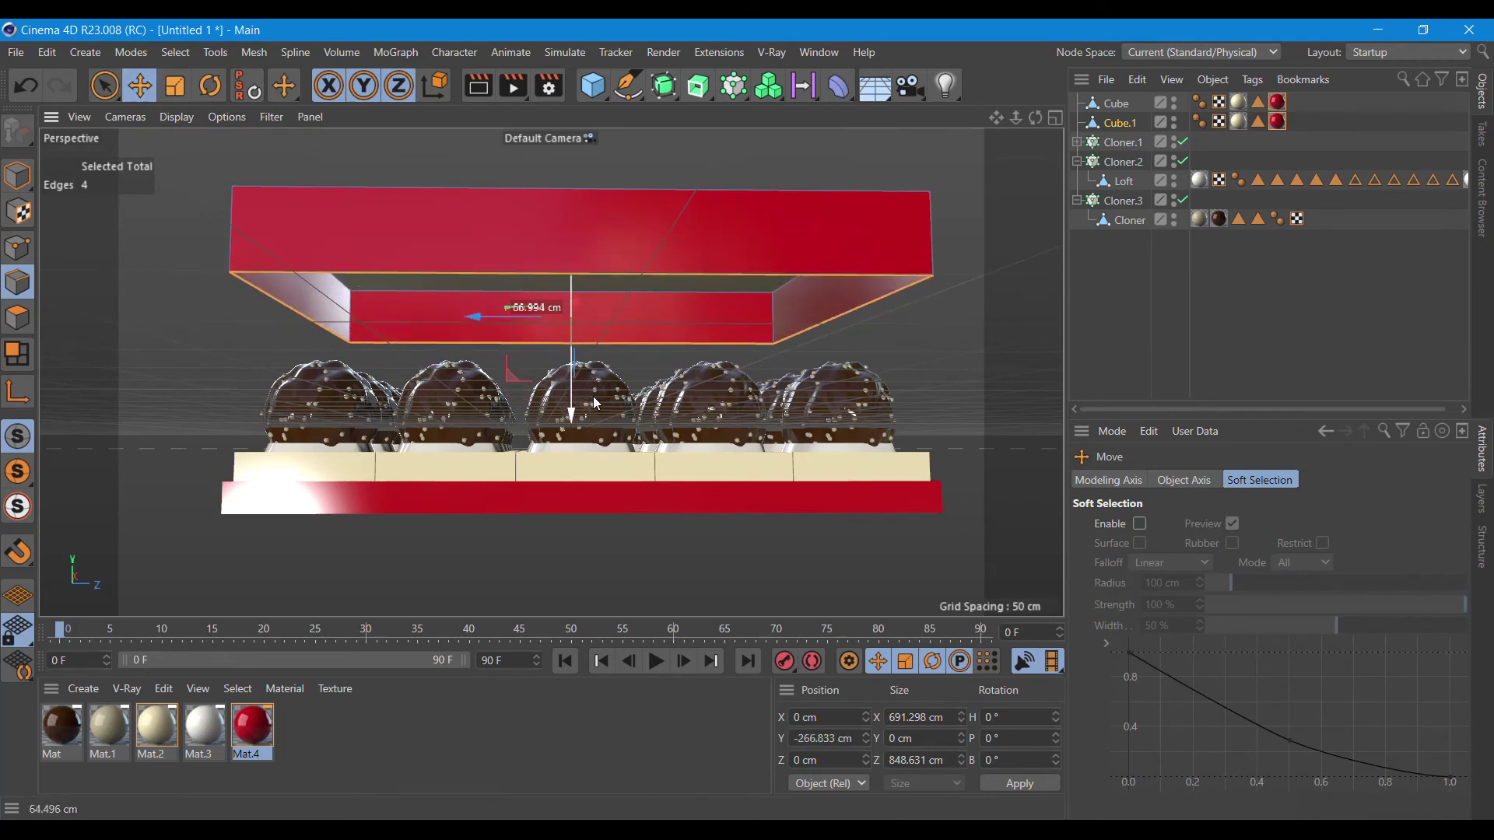
left_click_drag(593, 400, 594, 406)
left_click_drag(1036, 117, 1036, 118)
left_click(17, 318)
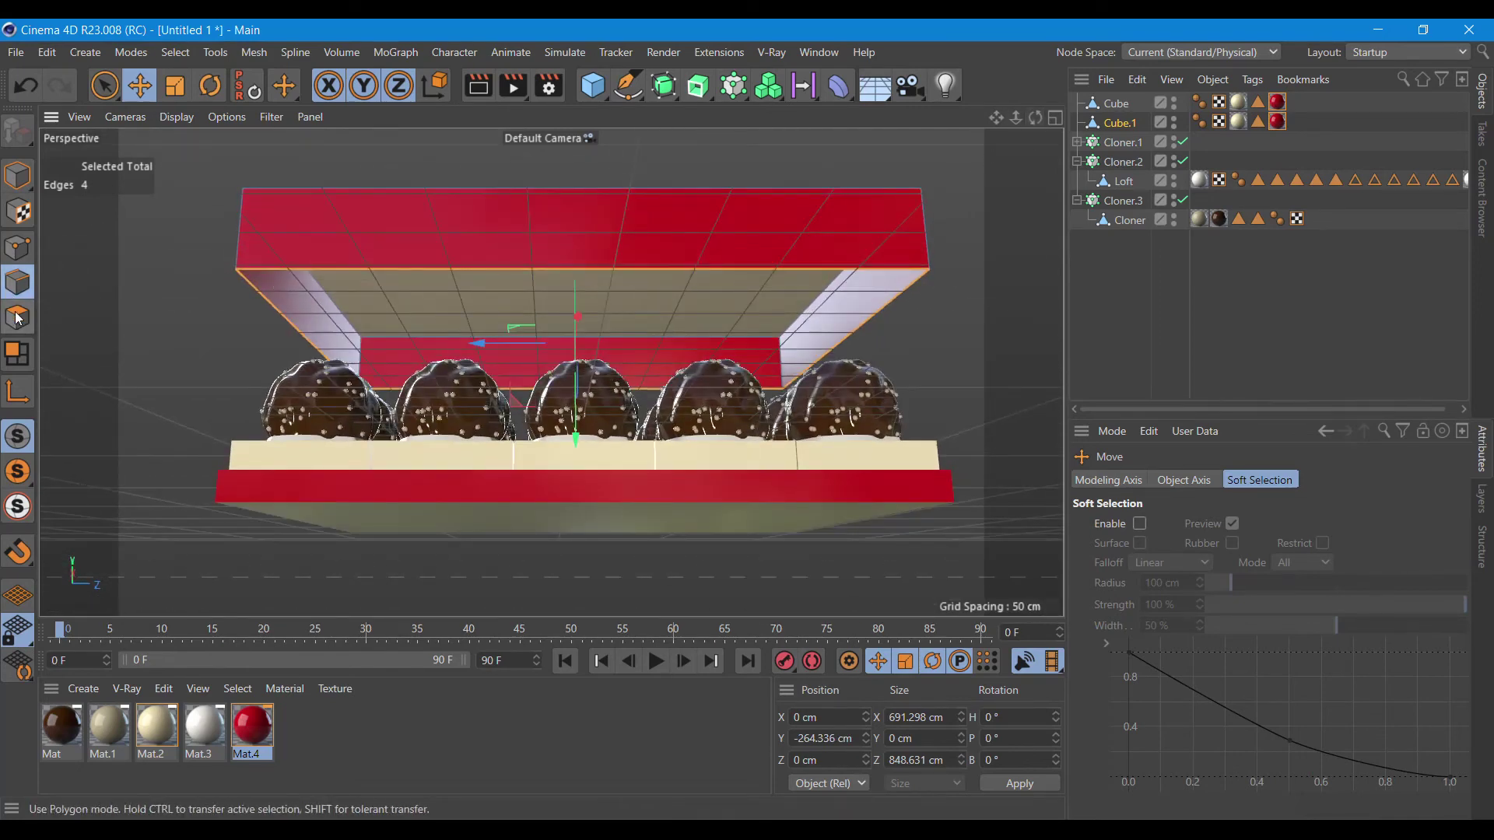
Select all the lid's faces and extrude them with a -5 cm offset.
left_click(176, 55)
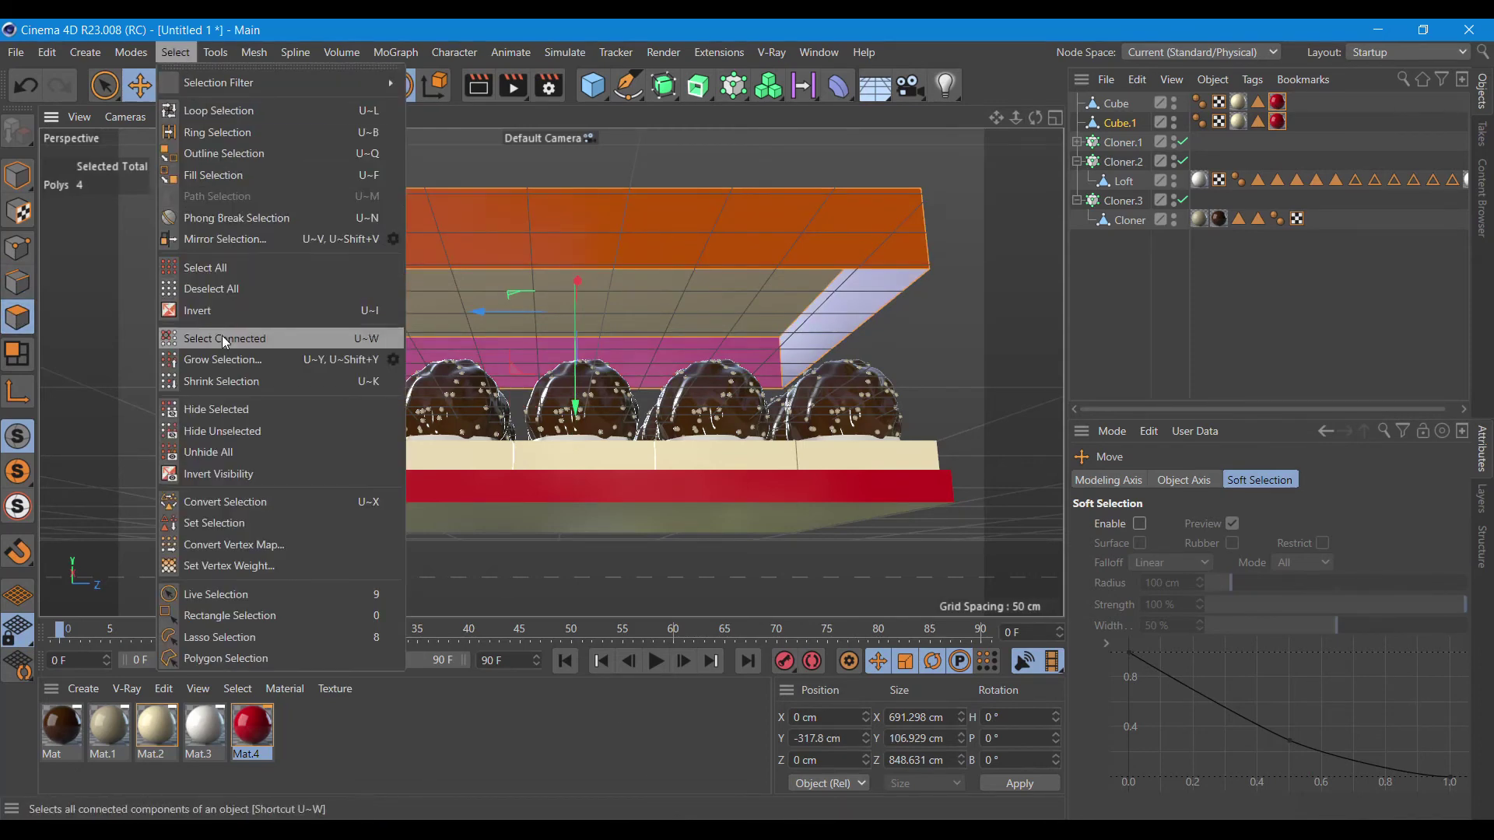
left_click(228, 268)
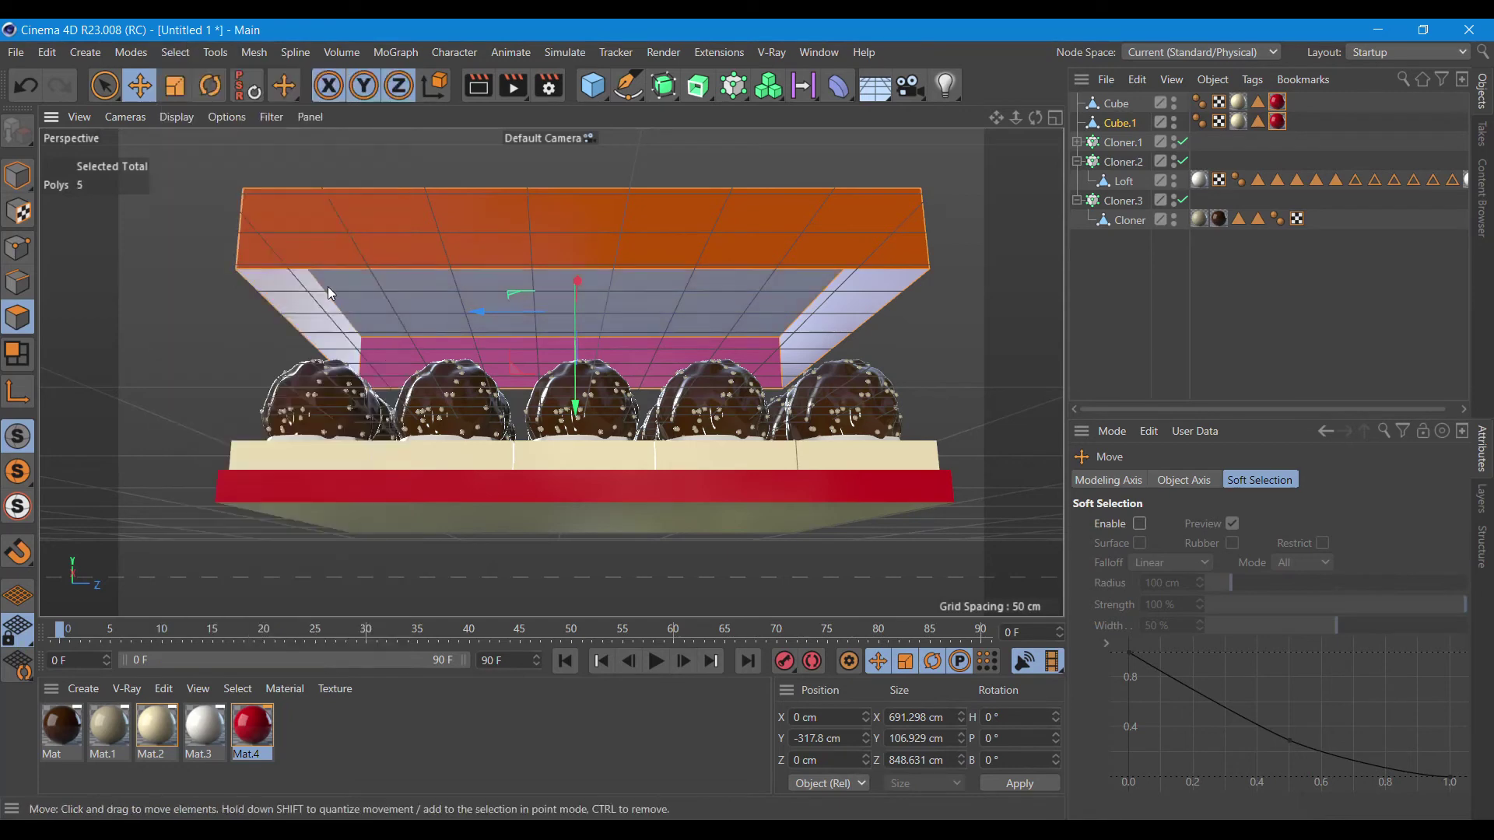
right_click(467, 257)
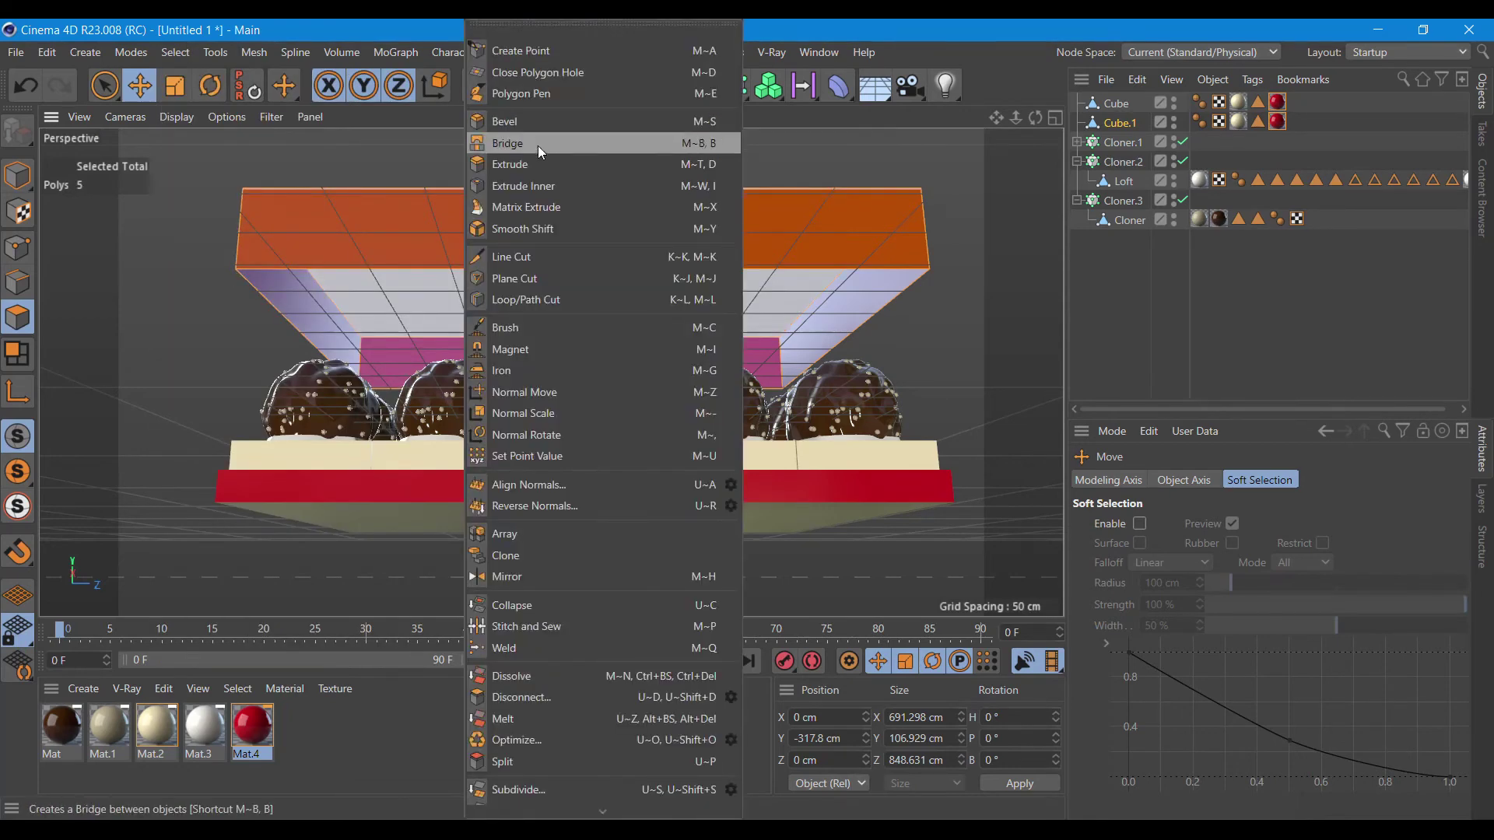
left_click(529, 167)
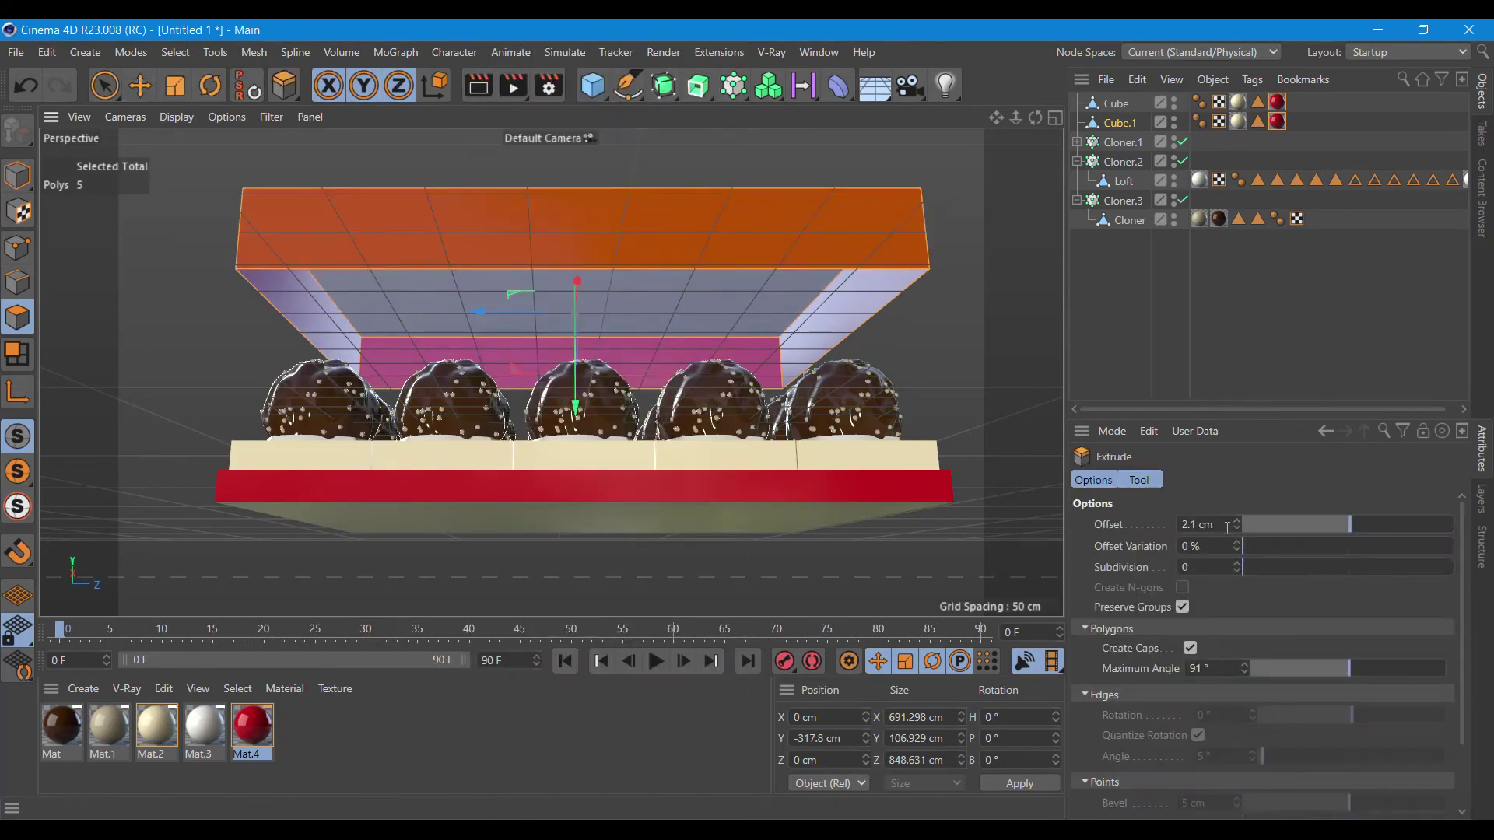
type("-5")
key("Return")
Apply the extrusion and deepen its offset to about -7 cm for solid walls.
scroll(1223, 778, "down", 2)
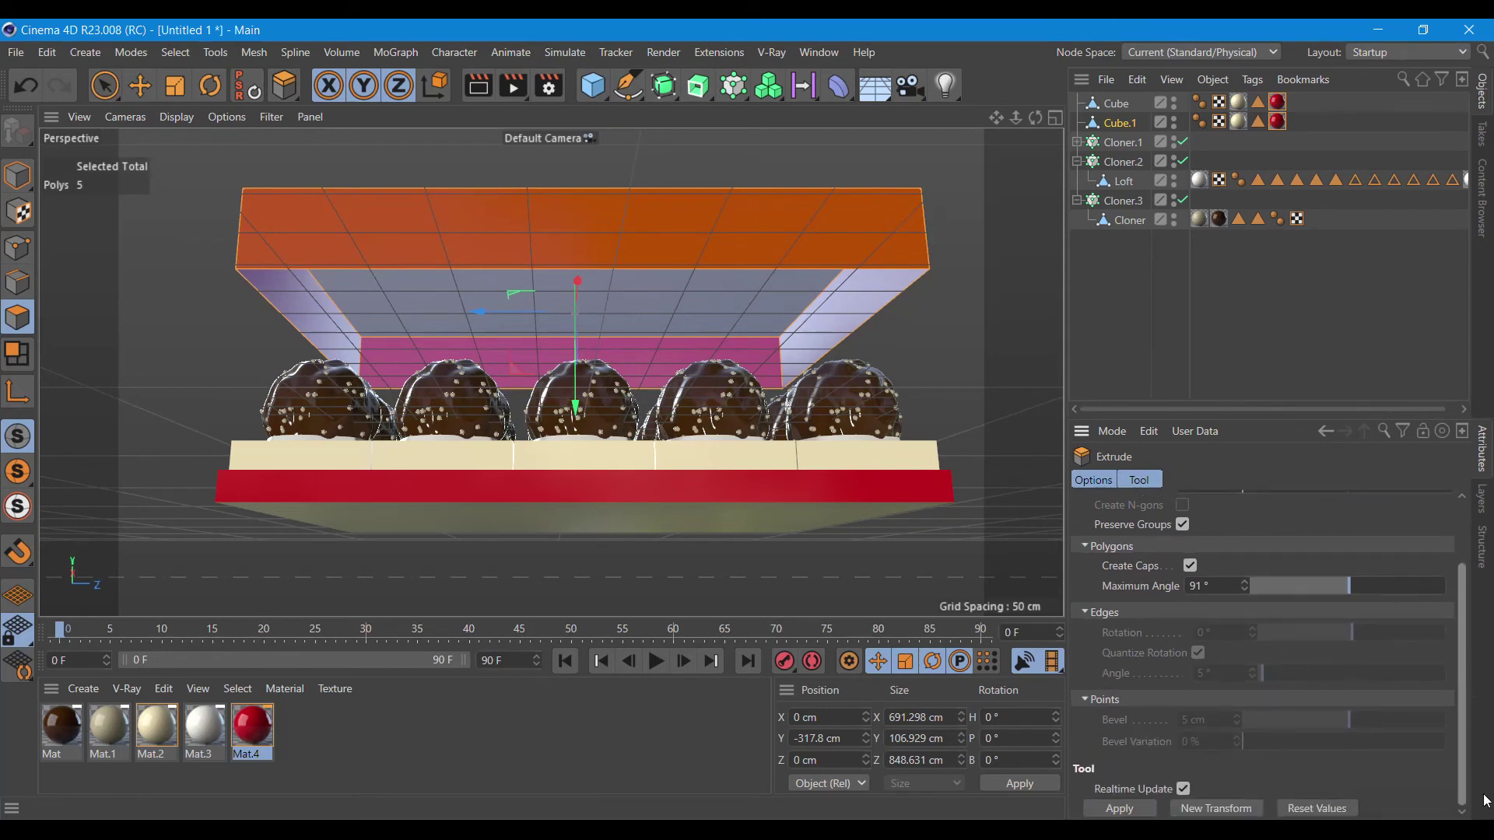
scroll(1223, 777, "up", 1)
scroll(1454, 673, "down", 2)
scroll(1234, 766, "down", 2)
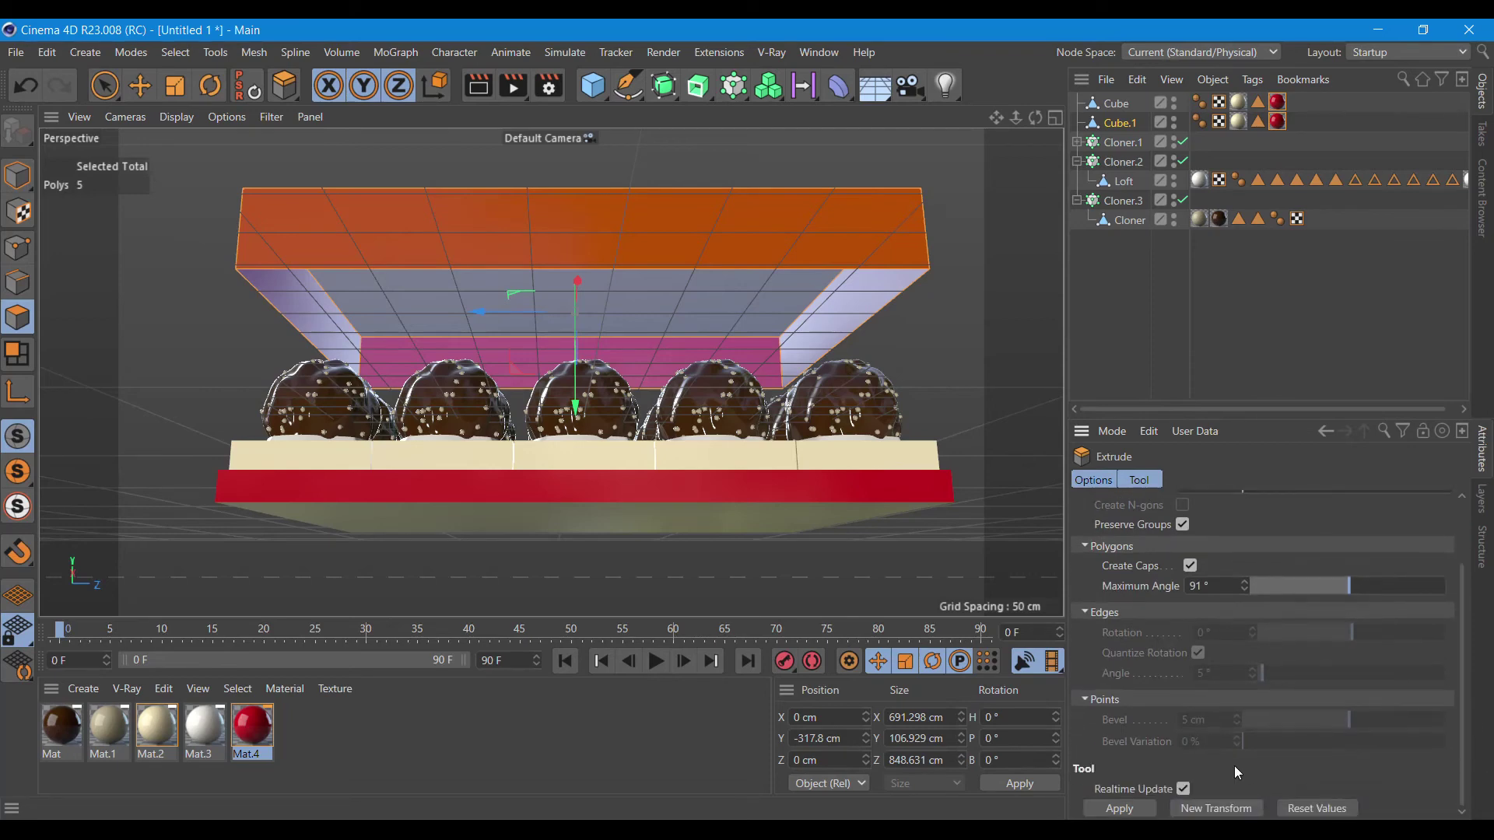
left_click(1121, 810)
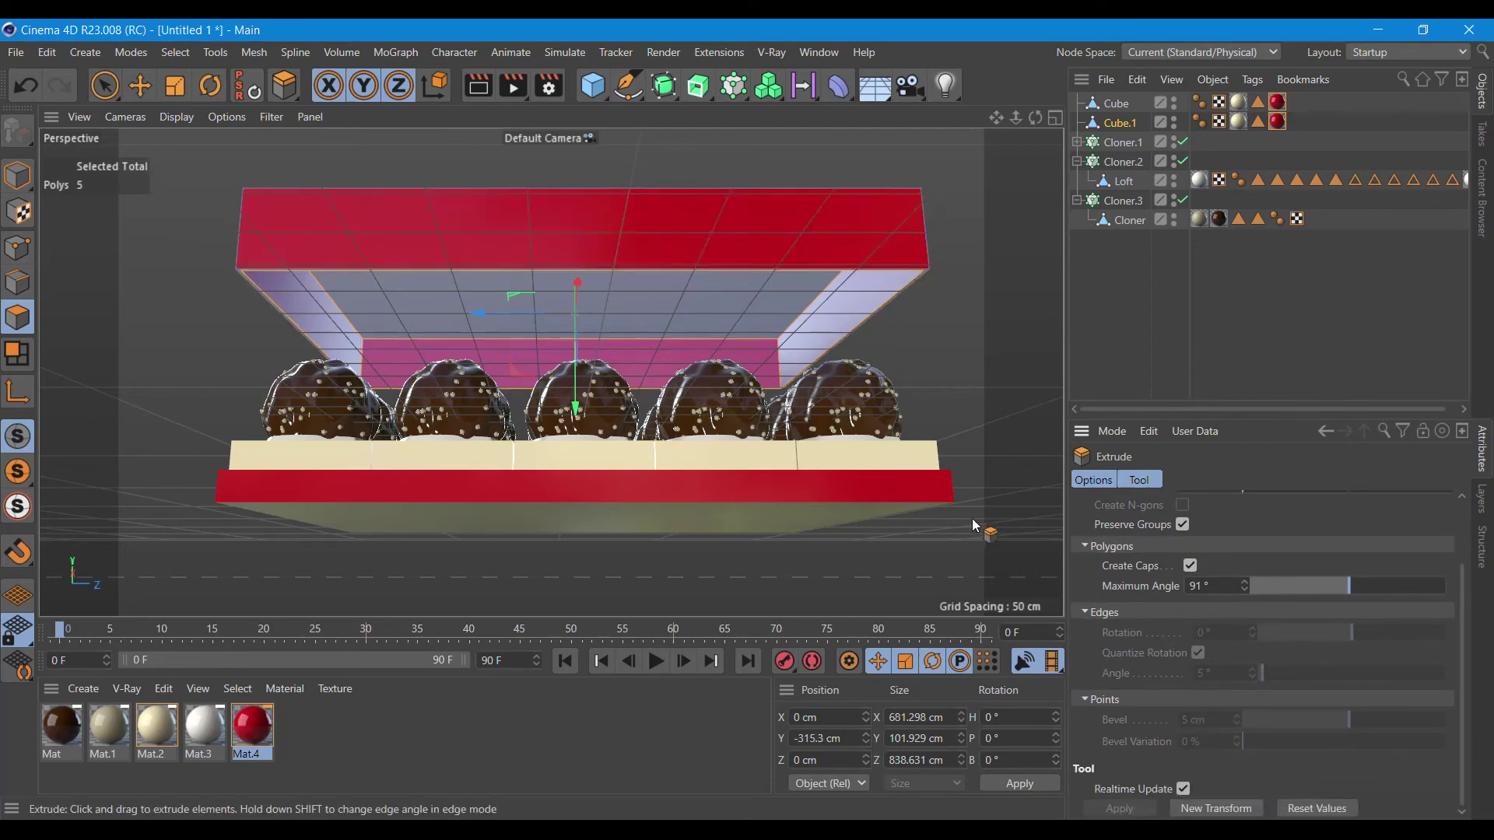
left_click_drag(1463, 652, 1473, 504)
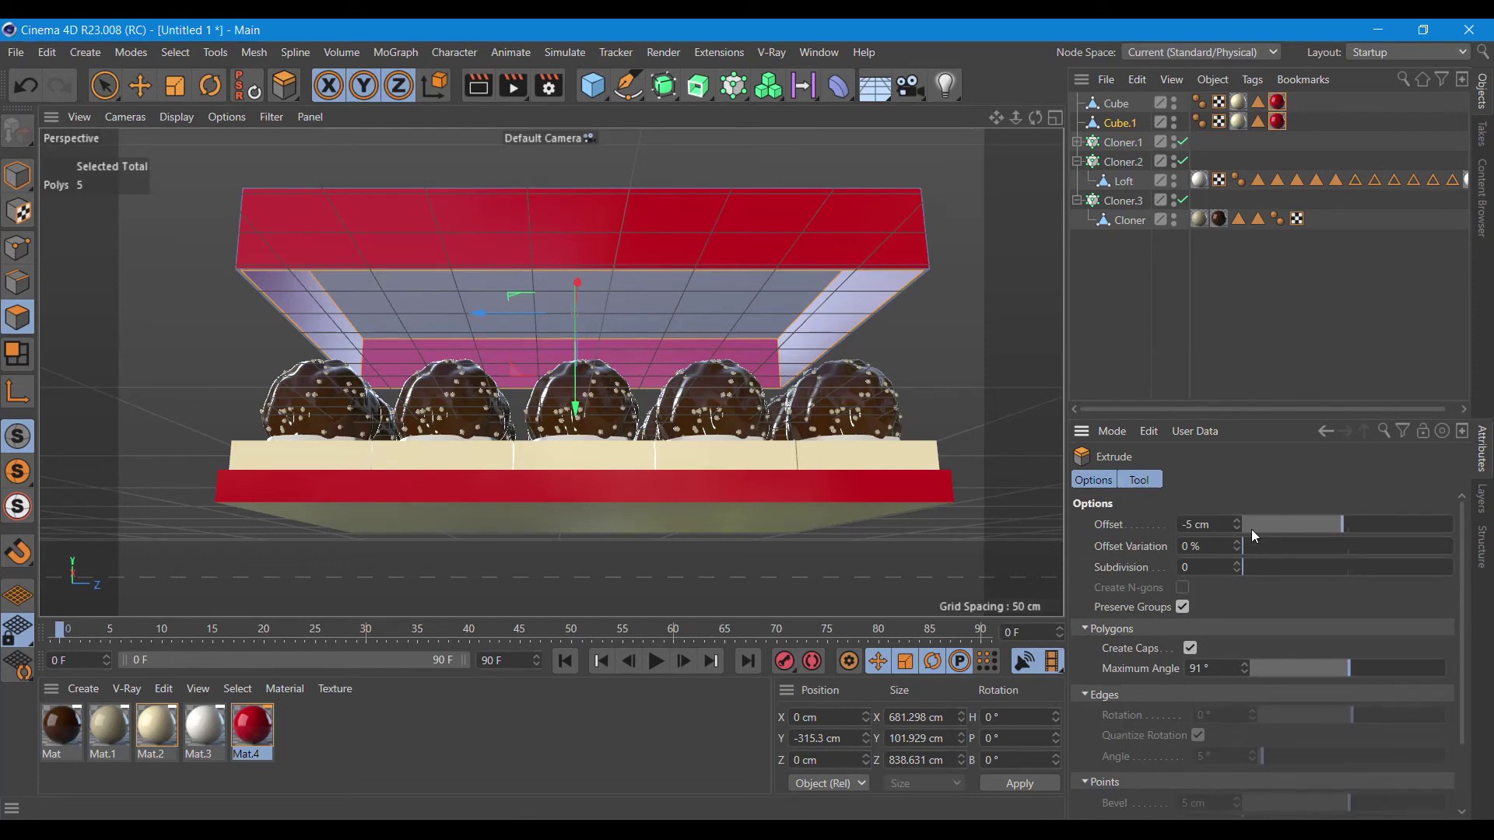
left_click_drag(1236, 523, 1236, 526)
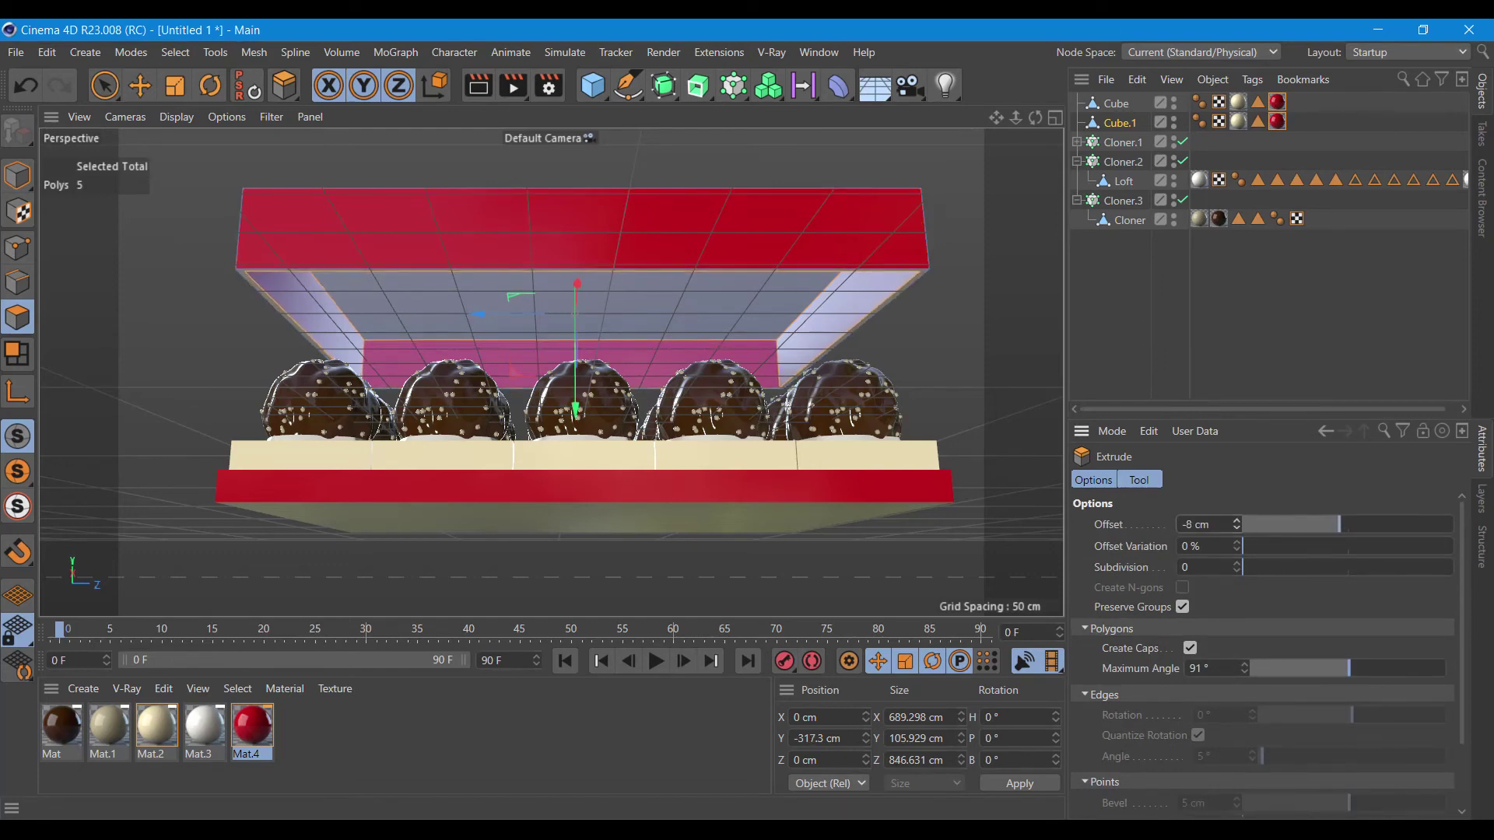
mouse_move(1036, 116)
left_mouse_down()
mouse_move(550, 373)
mouse_move(532, 542)
left_mouse_up()
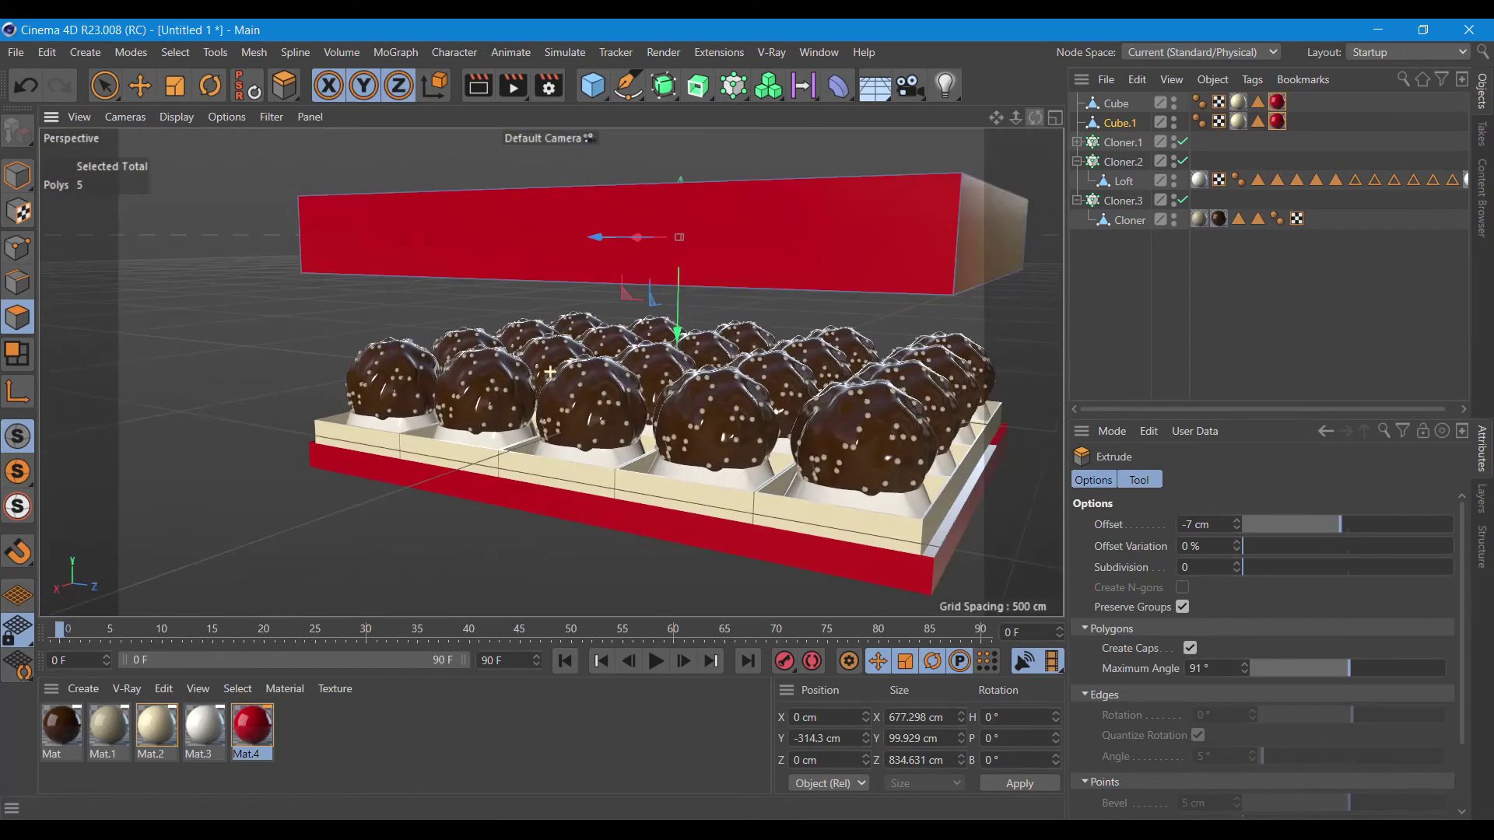
left_click(17, 176)
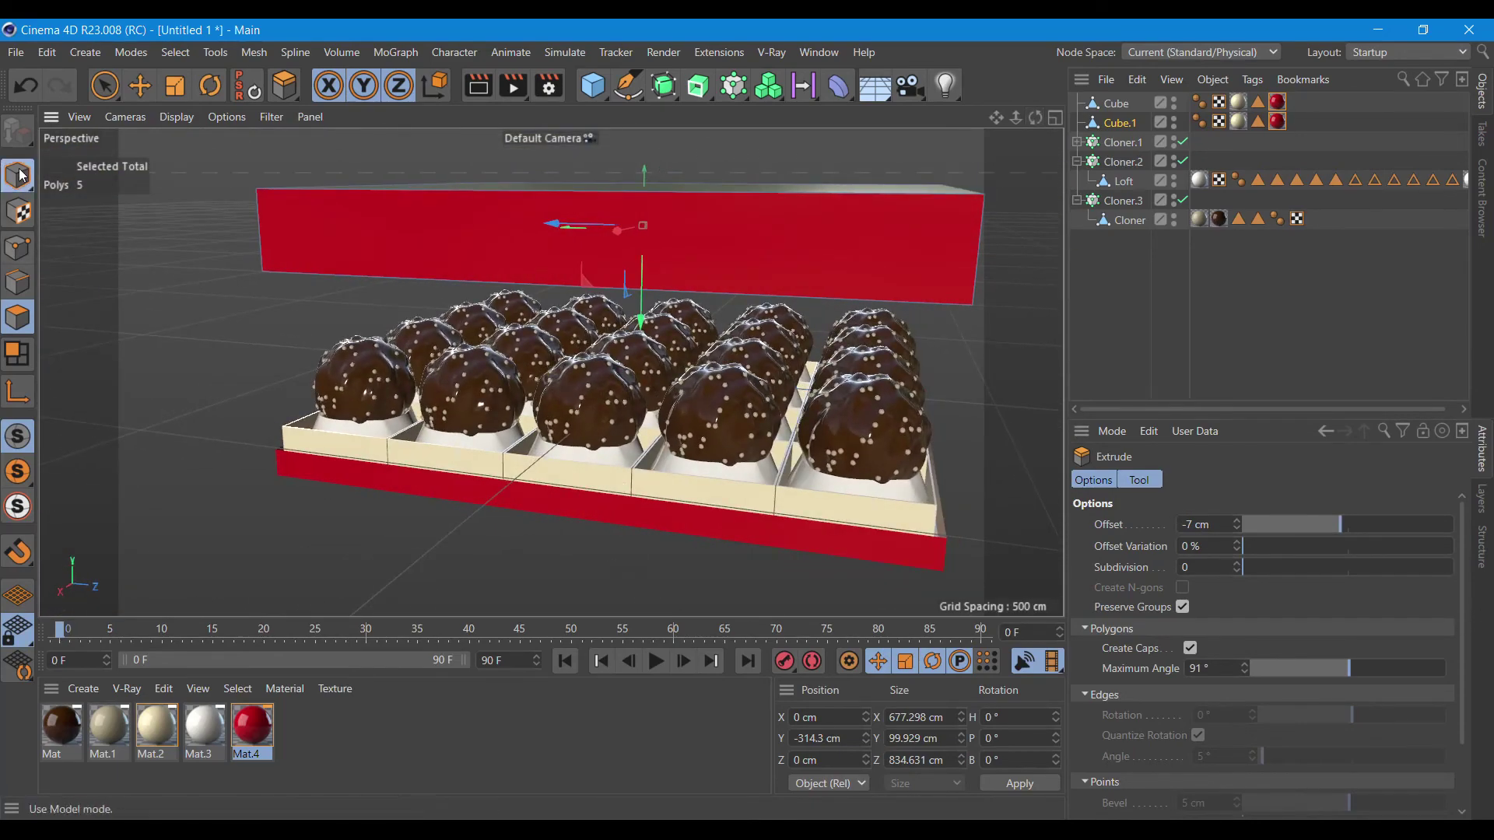
Tilt the lid Cube.1 open to about 45° bank.
key("e")
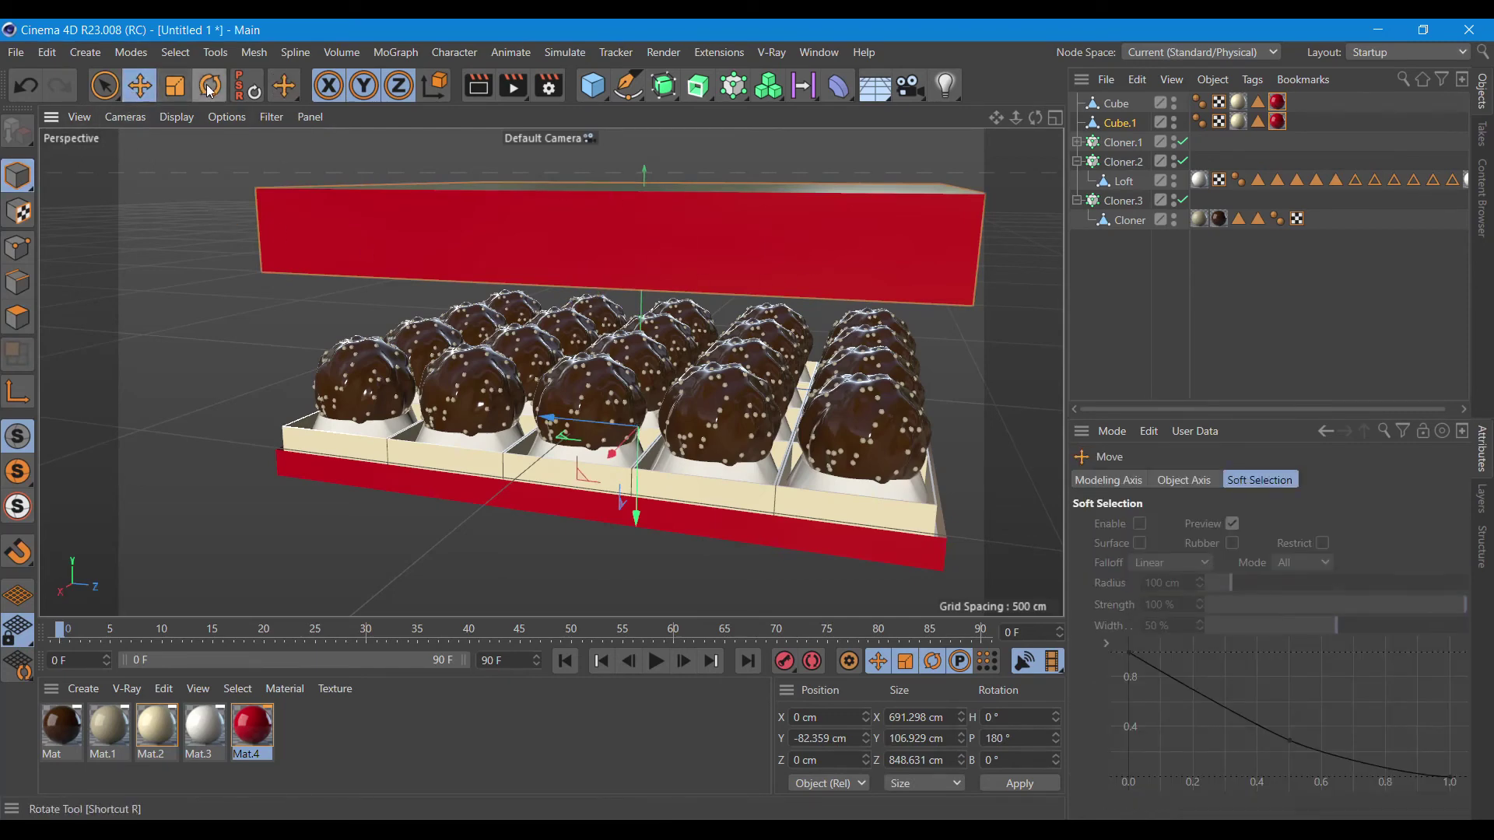
left_click(210, 86)
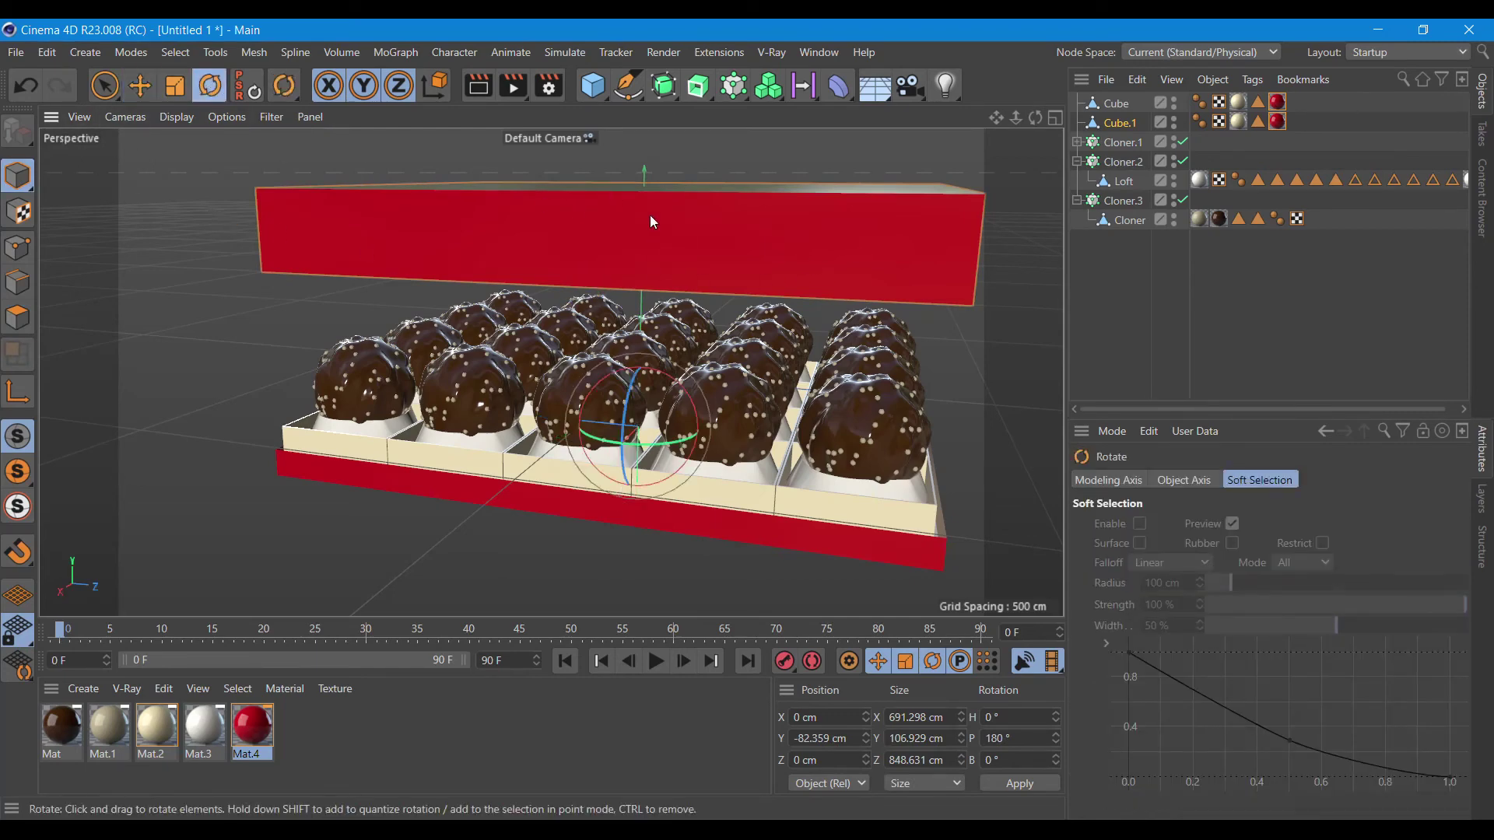
left_click(1127, 126)
left_click(1130, 104)
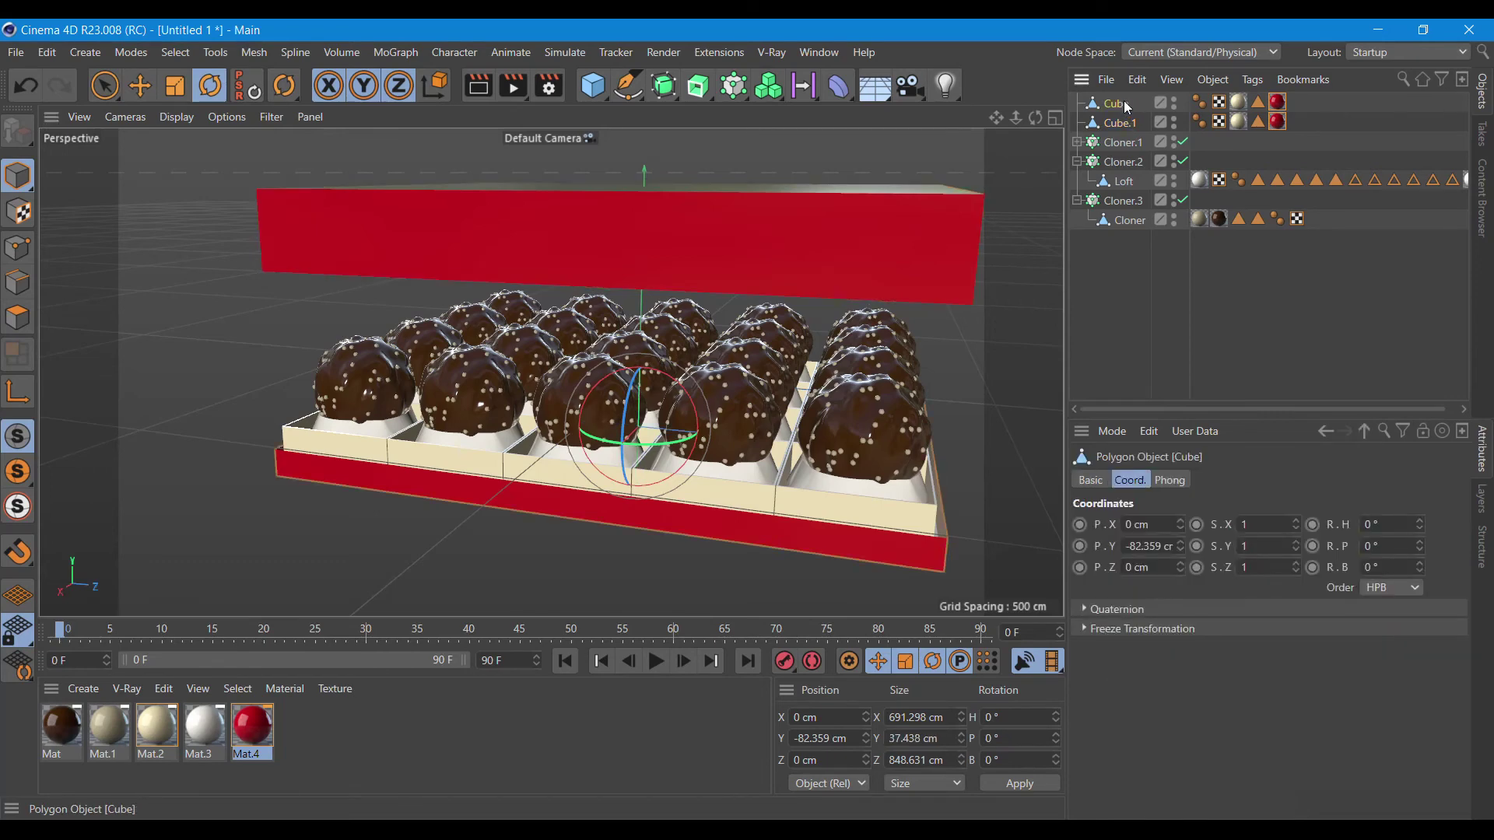
left_click(1127, 123)
left_click_drag(629, 407, 656, 371)
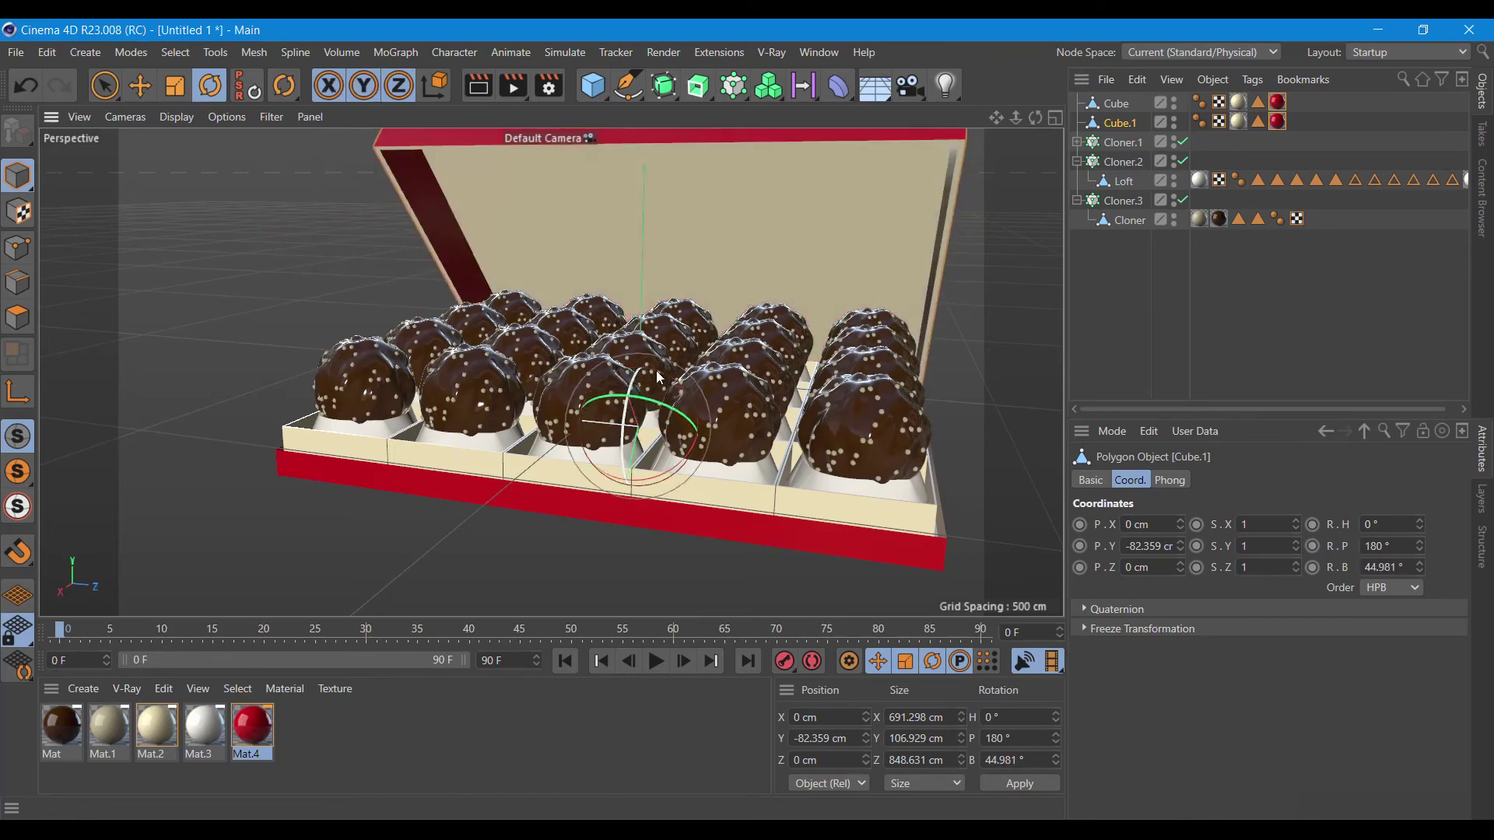
Slide the tilted lid behind the tray to X 51.846 cm, Y −30.548 cm.
mouse_move(1029, 119)
left_mouse_down()
mouse_move(550, 372)
mouse_move(1013, 142)
mouse_move(984, 140)
left_mouse_up()
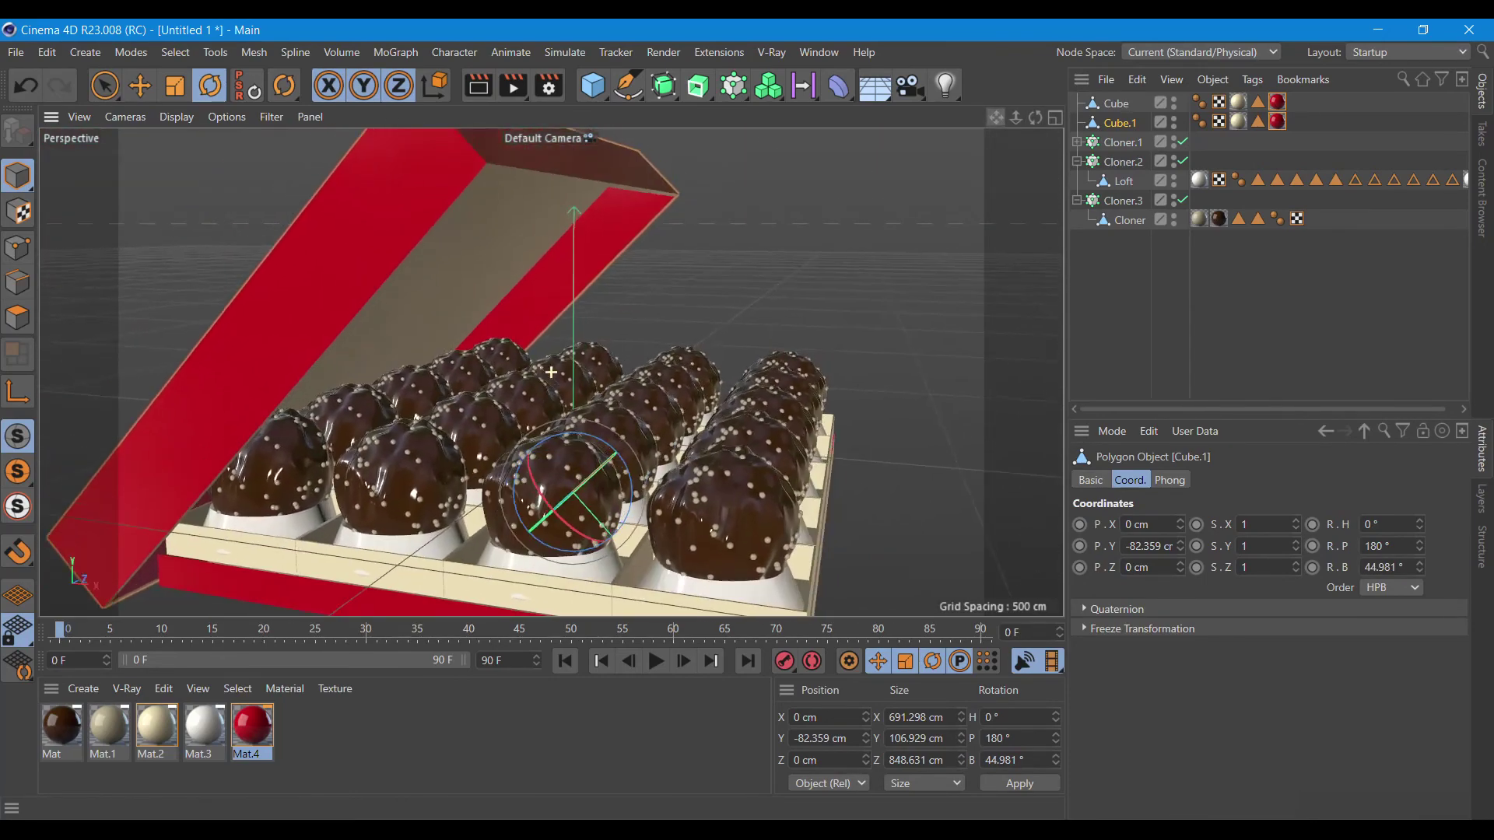
mouse_move(1030, 118)
left_mouse_down()
mouse_move(550, 372)
mouse_move(601, 277)
left_mouse_up()
key("e")
mouse_move(427, 396)
left_mouse_down()
mouse_move(408, 361)
mouse_move(420, 381)
left_mouse_up()
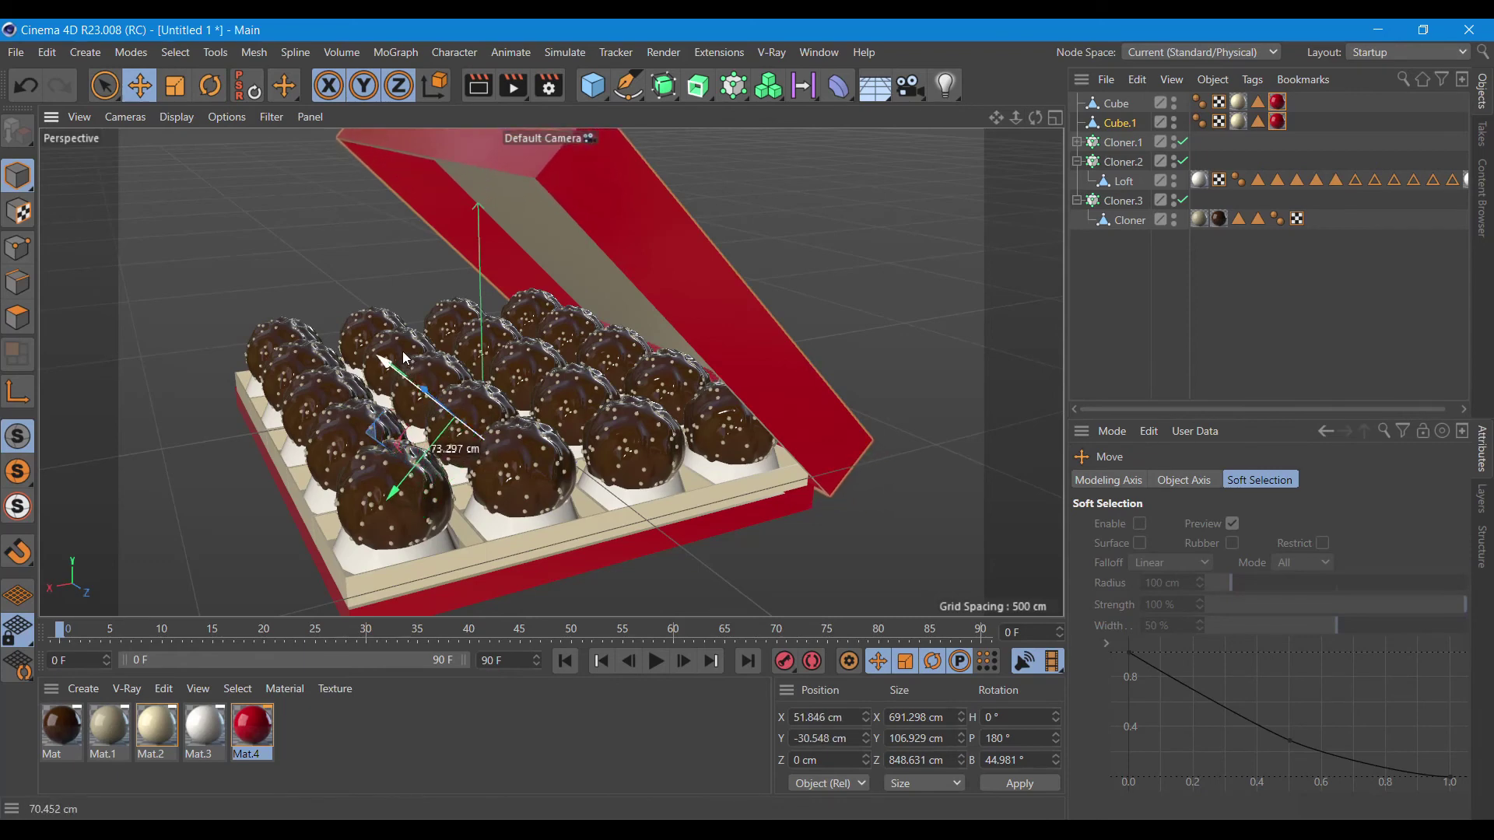
left_click_drag(1035, 118, 1007, 150)
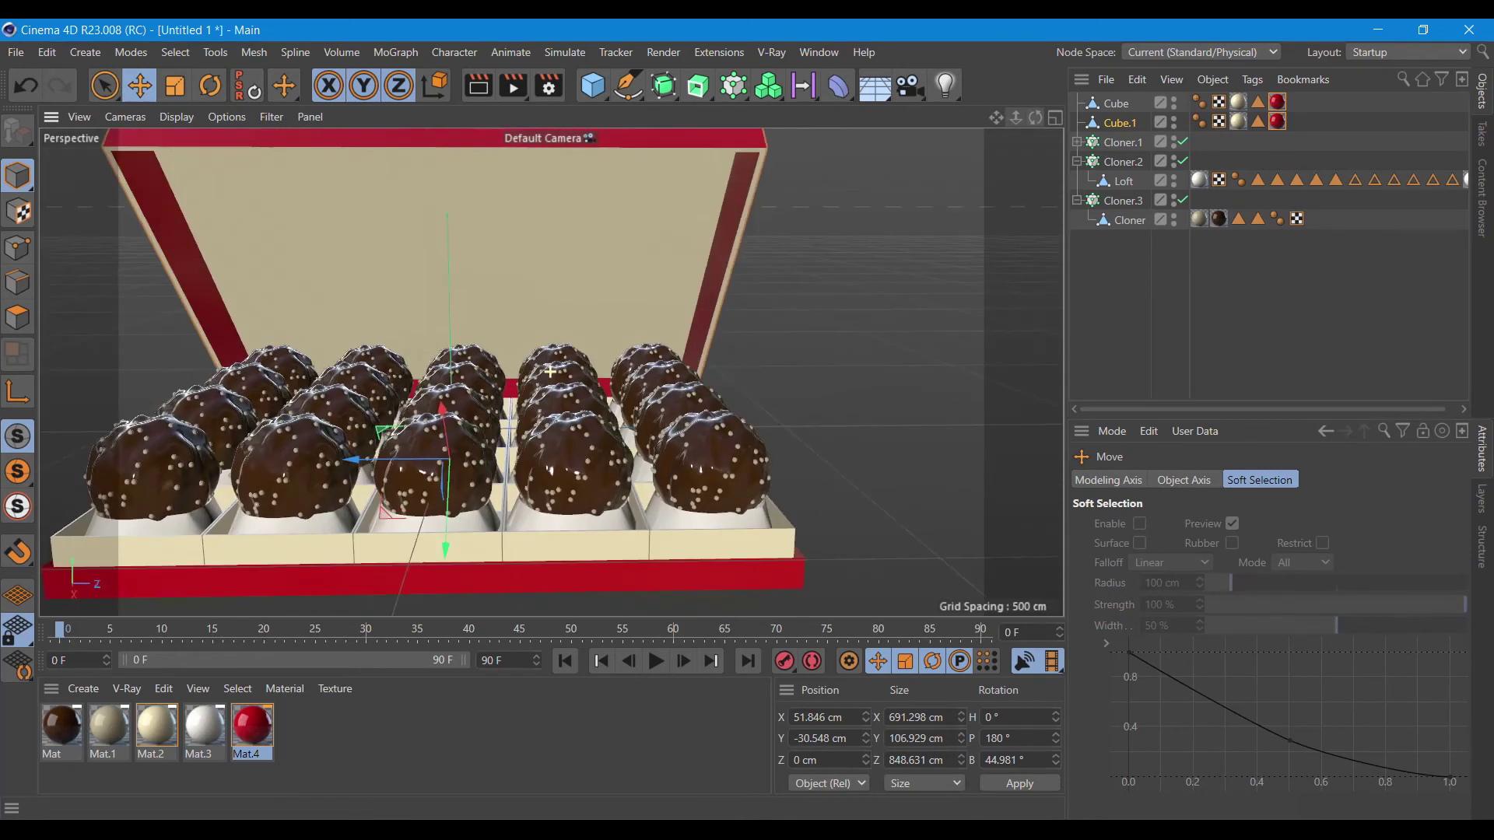
Render the centred open gift box, then render it again from a three-quarter angle.
left_click_drag(996, 117, 598, 376)
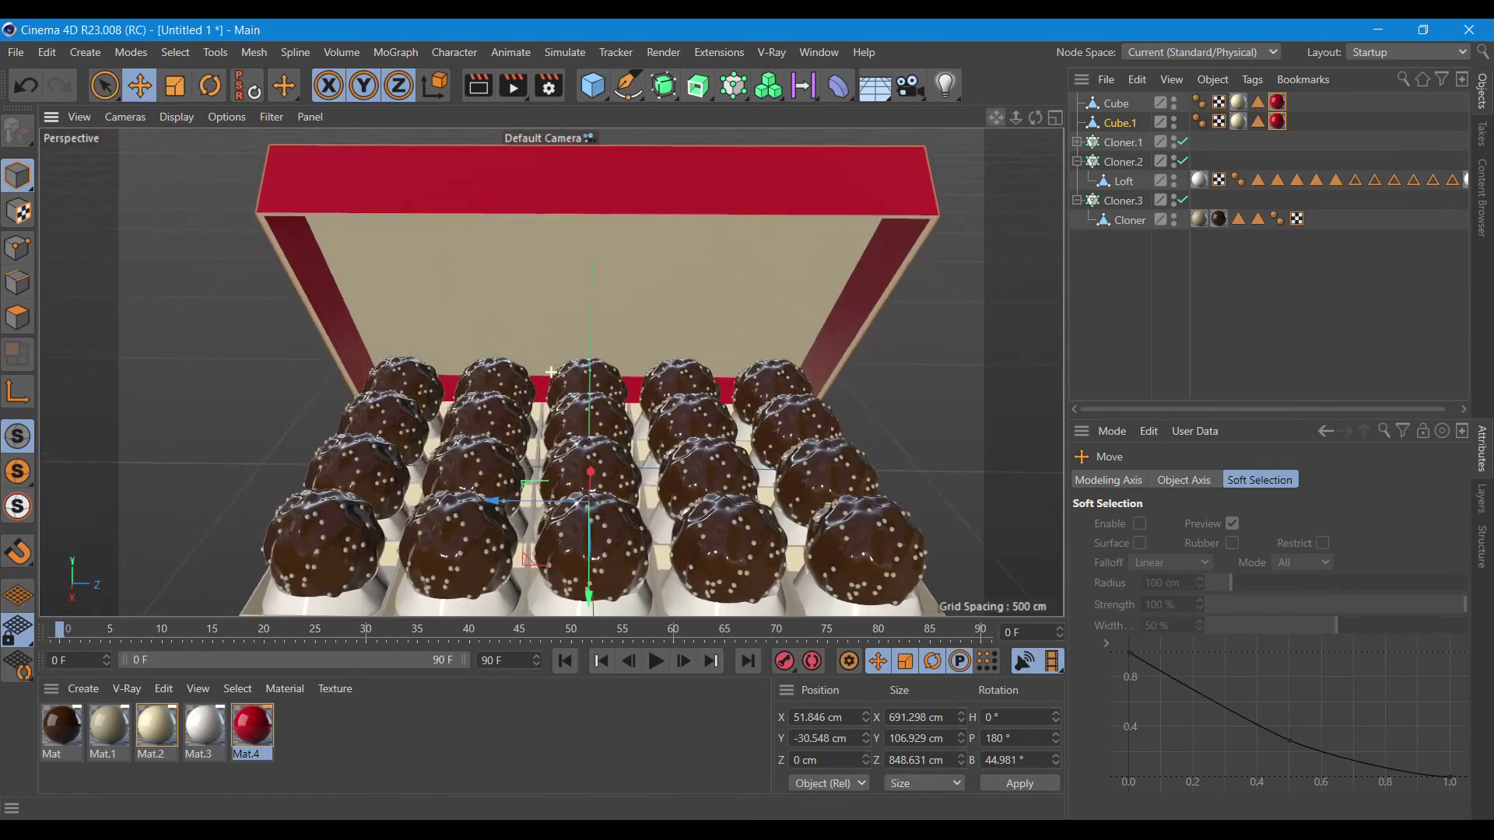
scroll(598, 376, "down", 2)
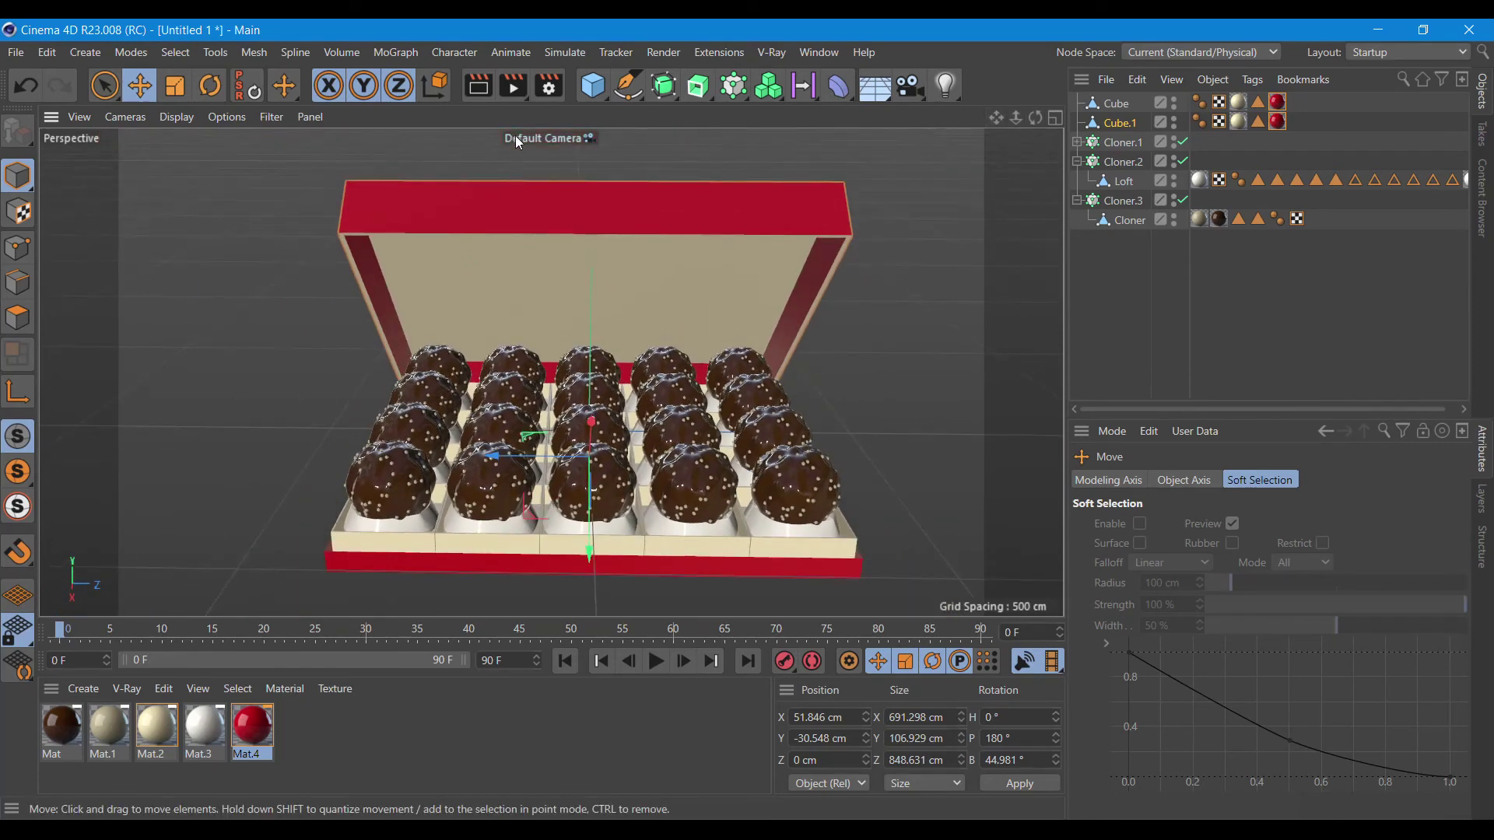
left_click(478, 85)
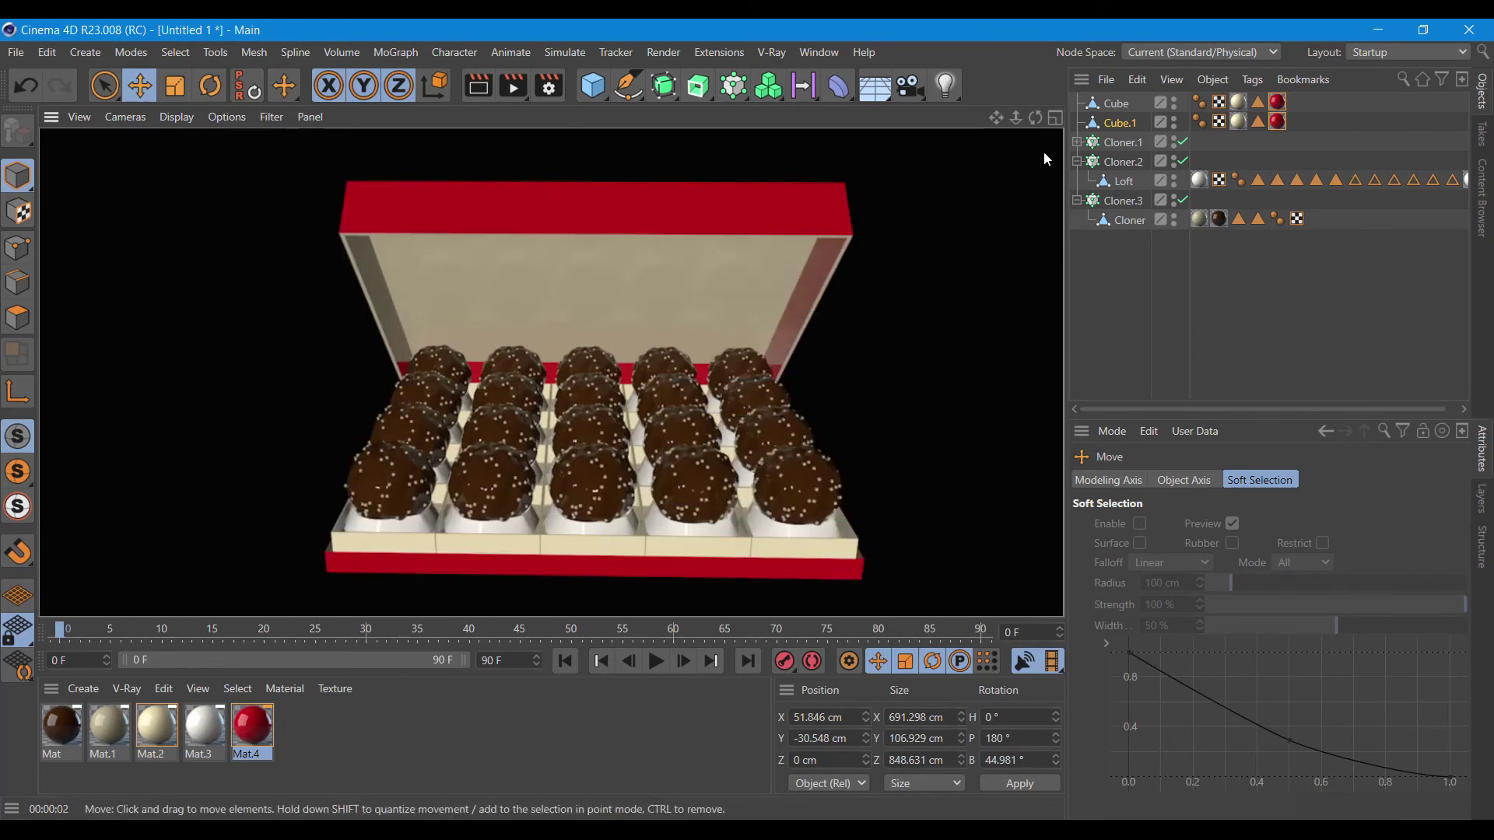
left_click_drag(1035, 117, 1036, 117)
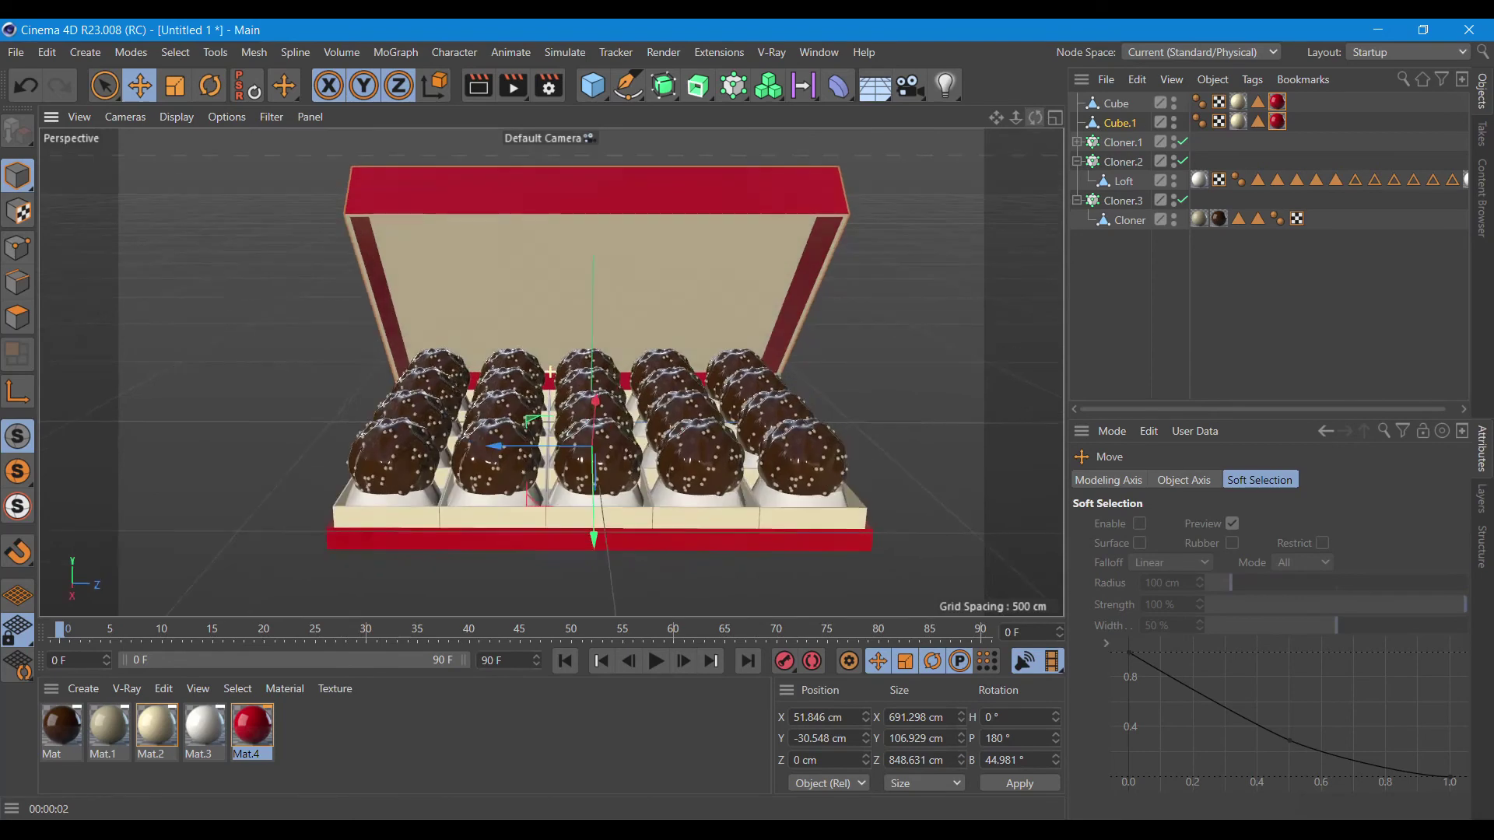
left_click_drag(1036, 117, 963, 325)
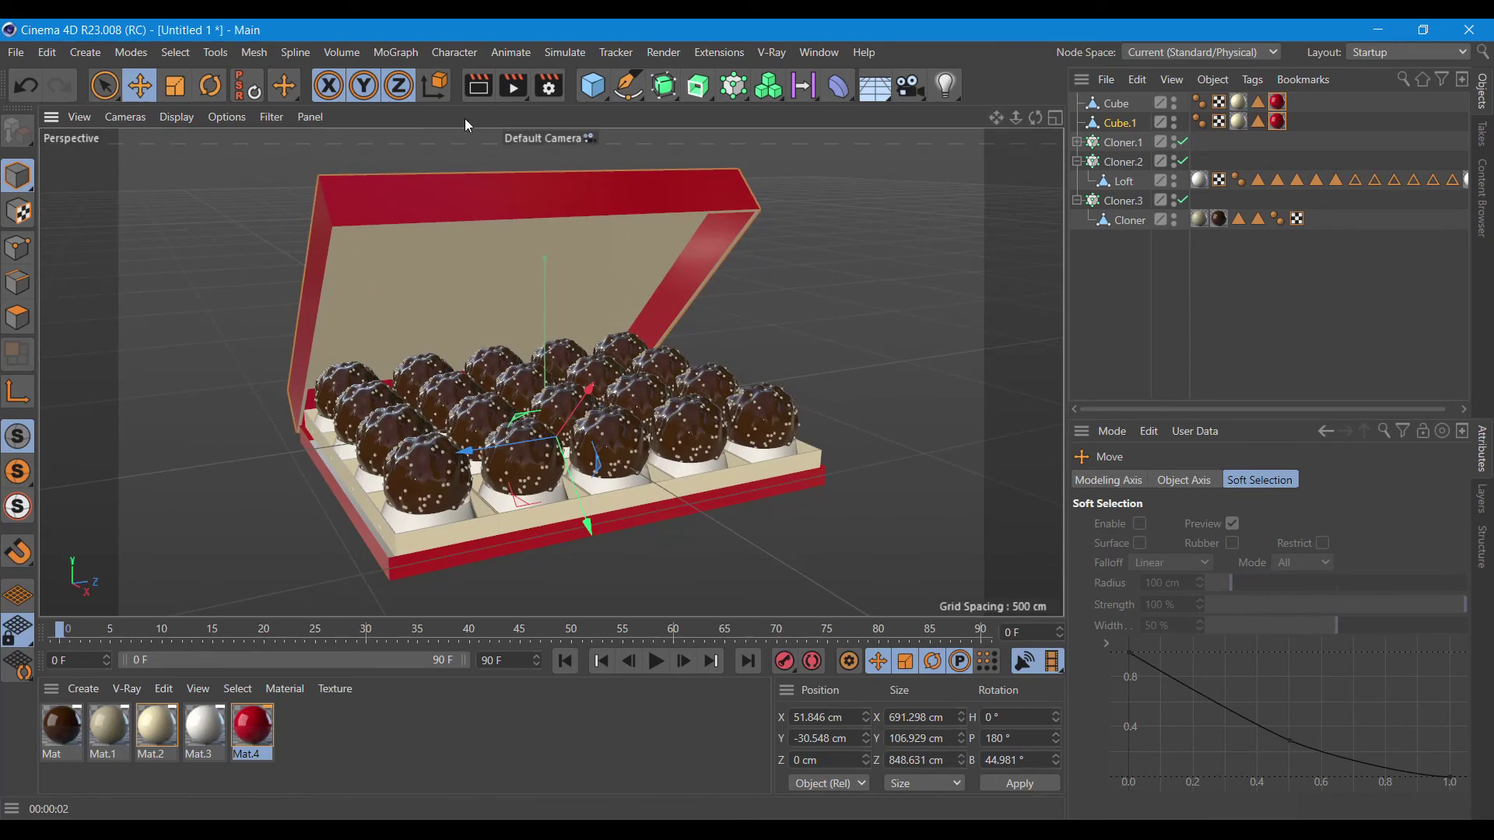
left_click(478, 85)
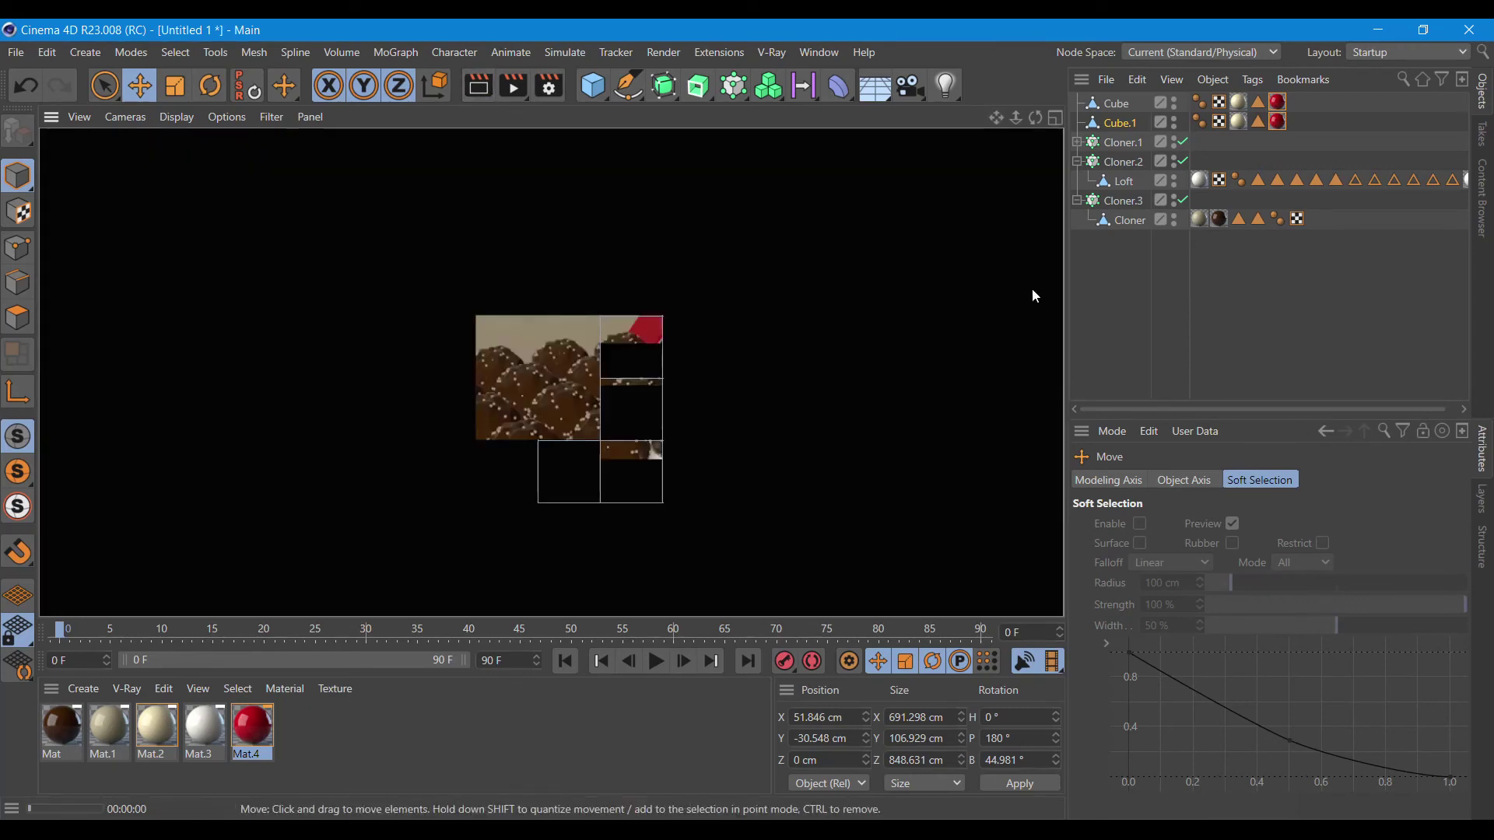
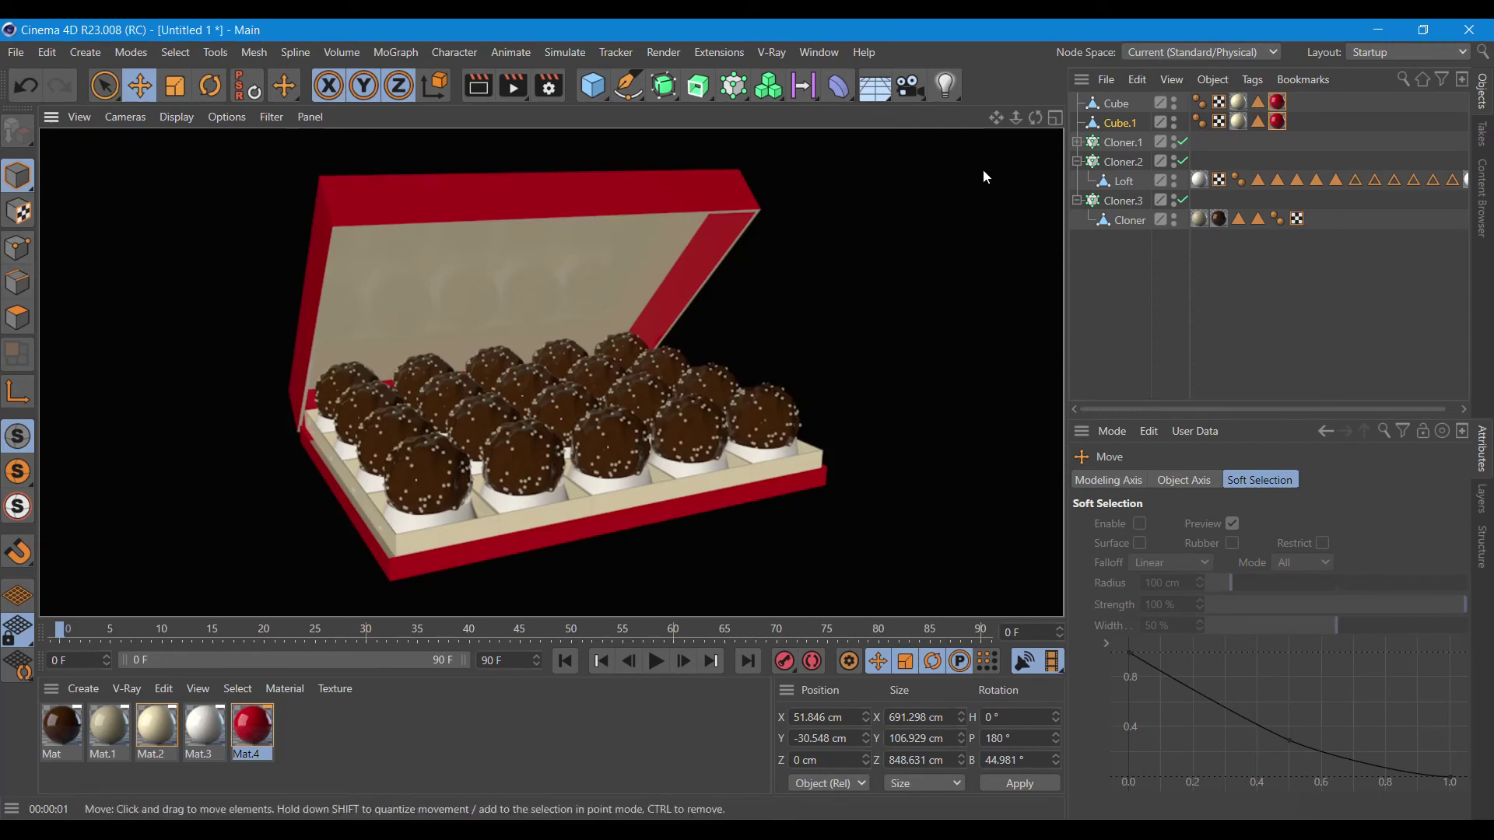
Apply Mat.3 to the inner lid polygon of Cube.1.
left_click(1121, 123)
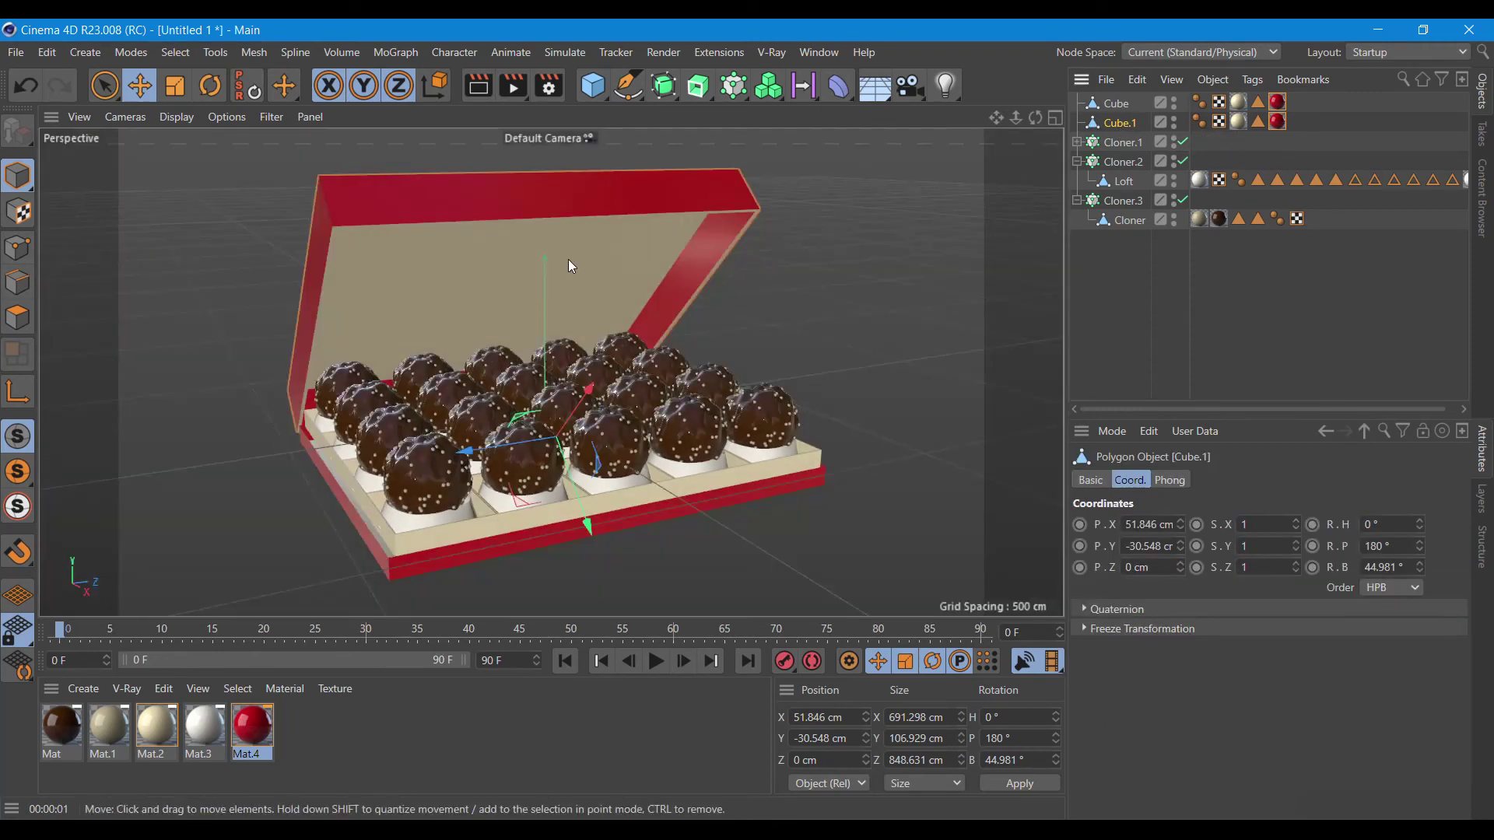
left_click(18, 318)
left_click(409, 297)
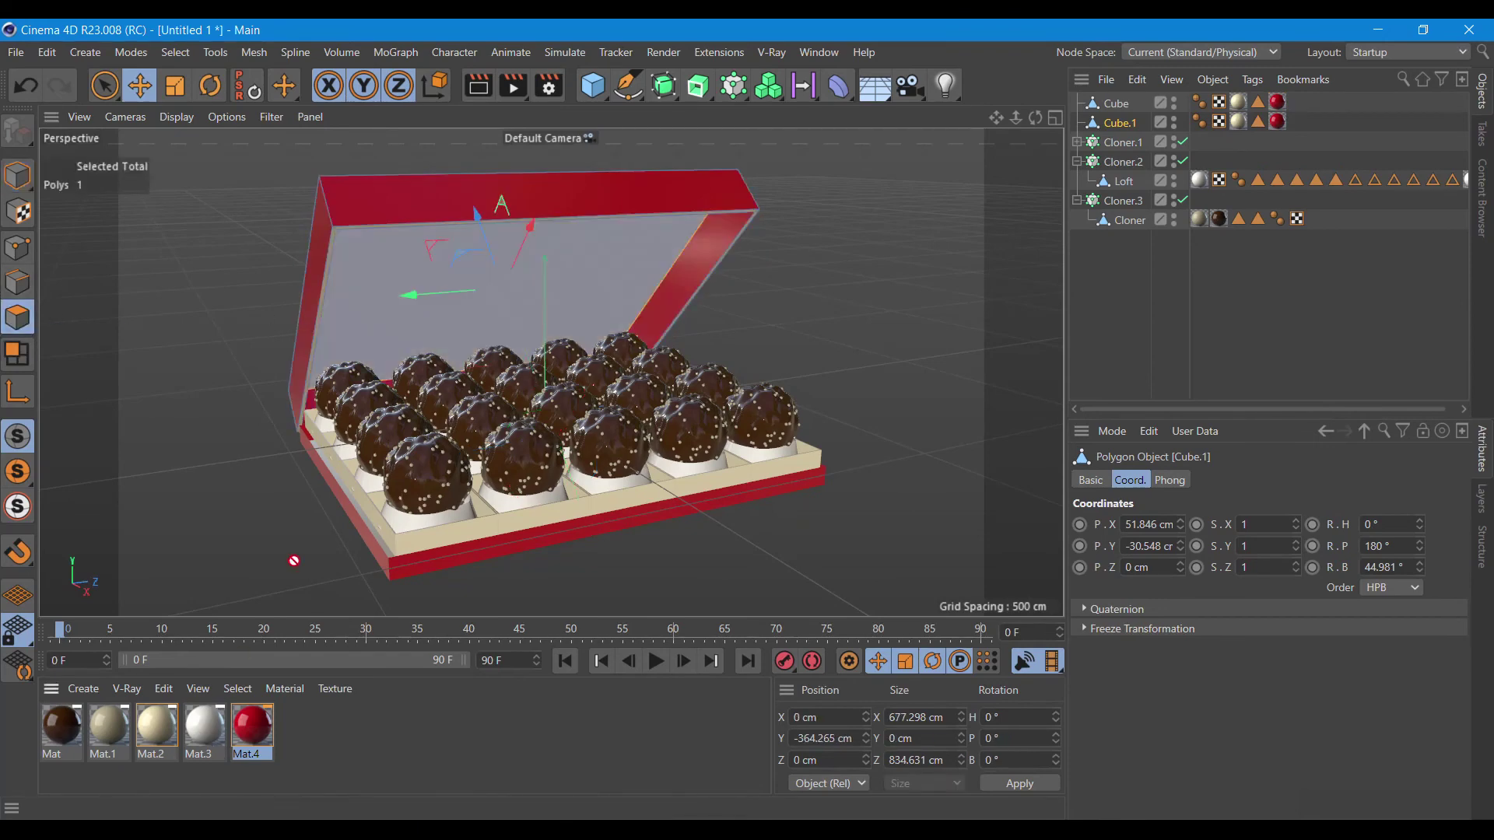
left_click_drag(400, 303, 362, 279)
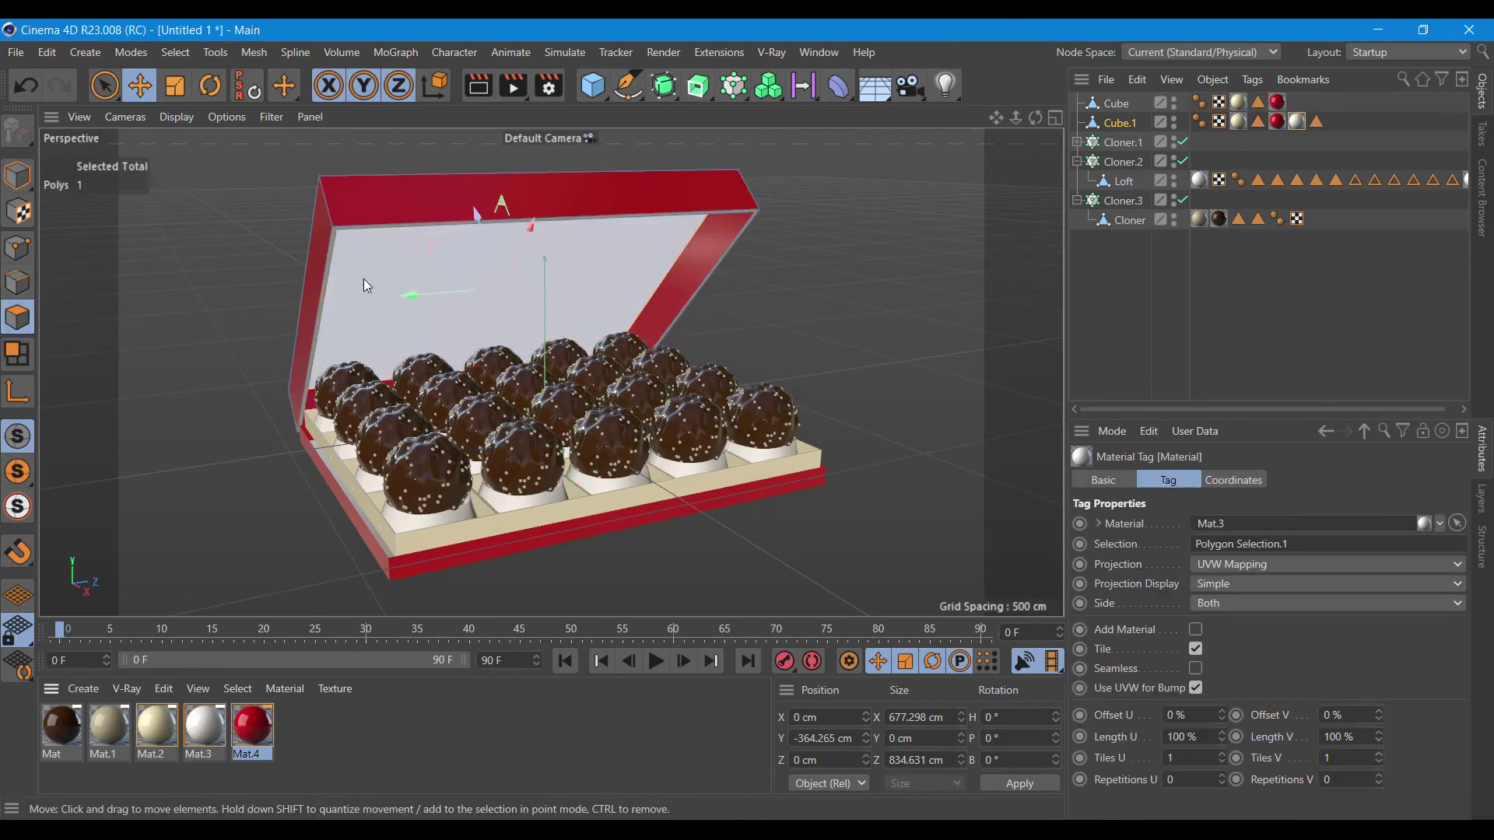
Render a viewport preview of the truffle box, then add a Light object.
left_click(496, 104)
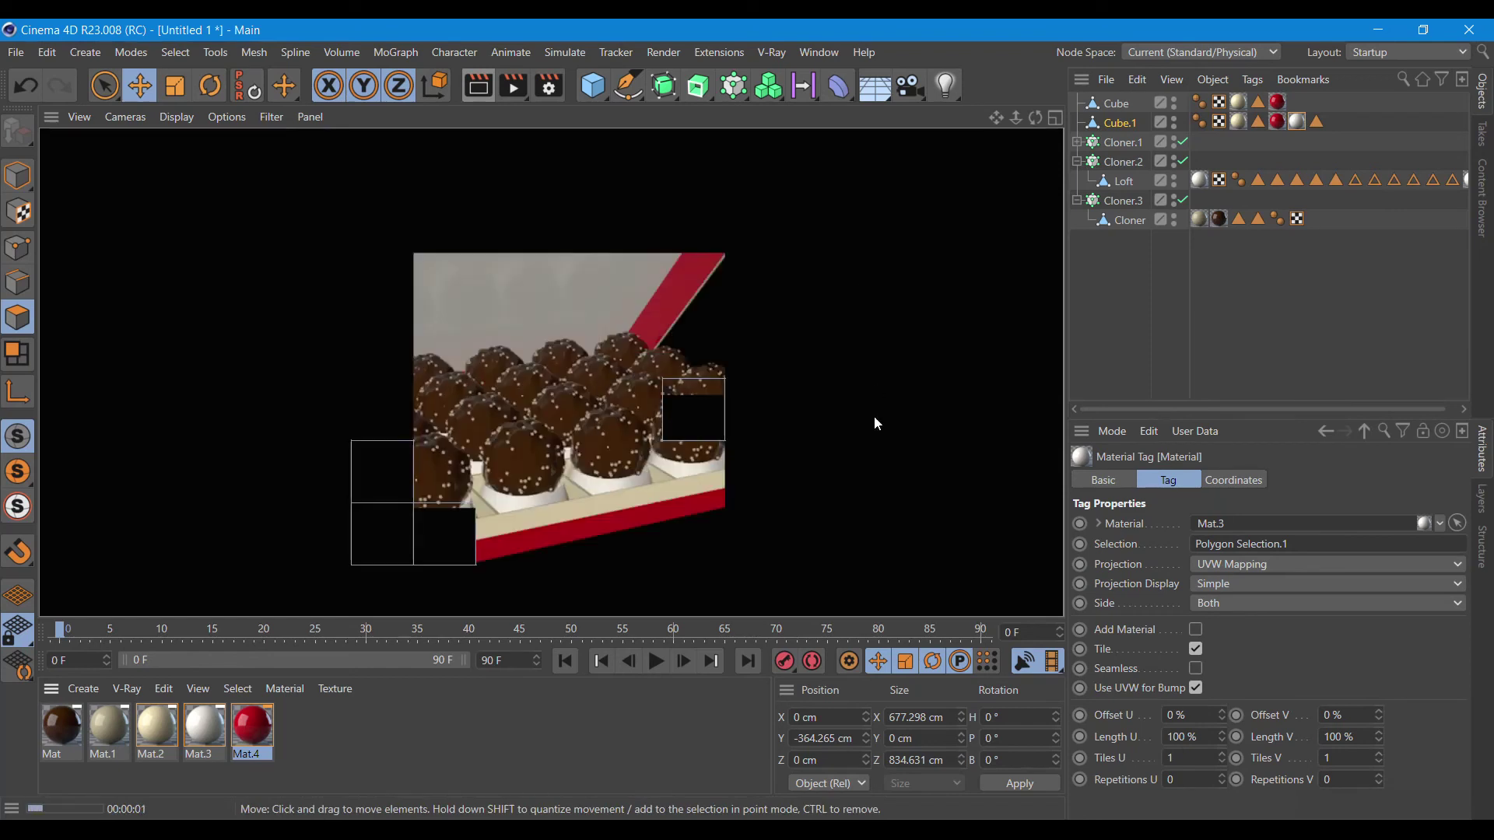
left_click(1013, 405)
key("ctrl+r")
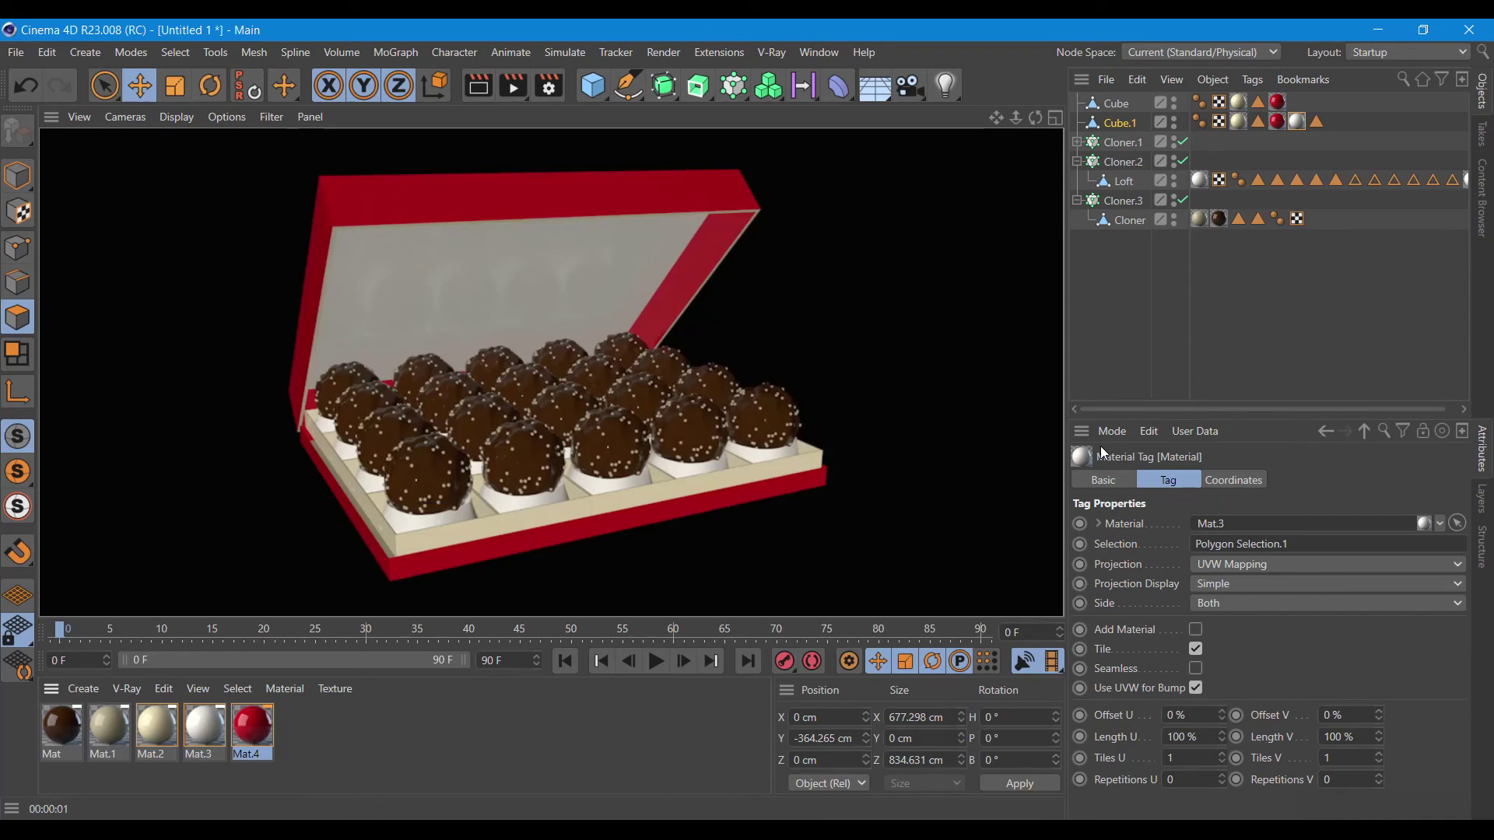
left_click(697, 193)
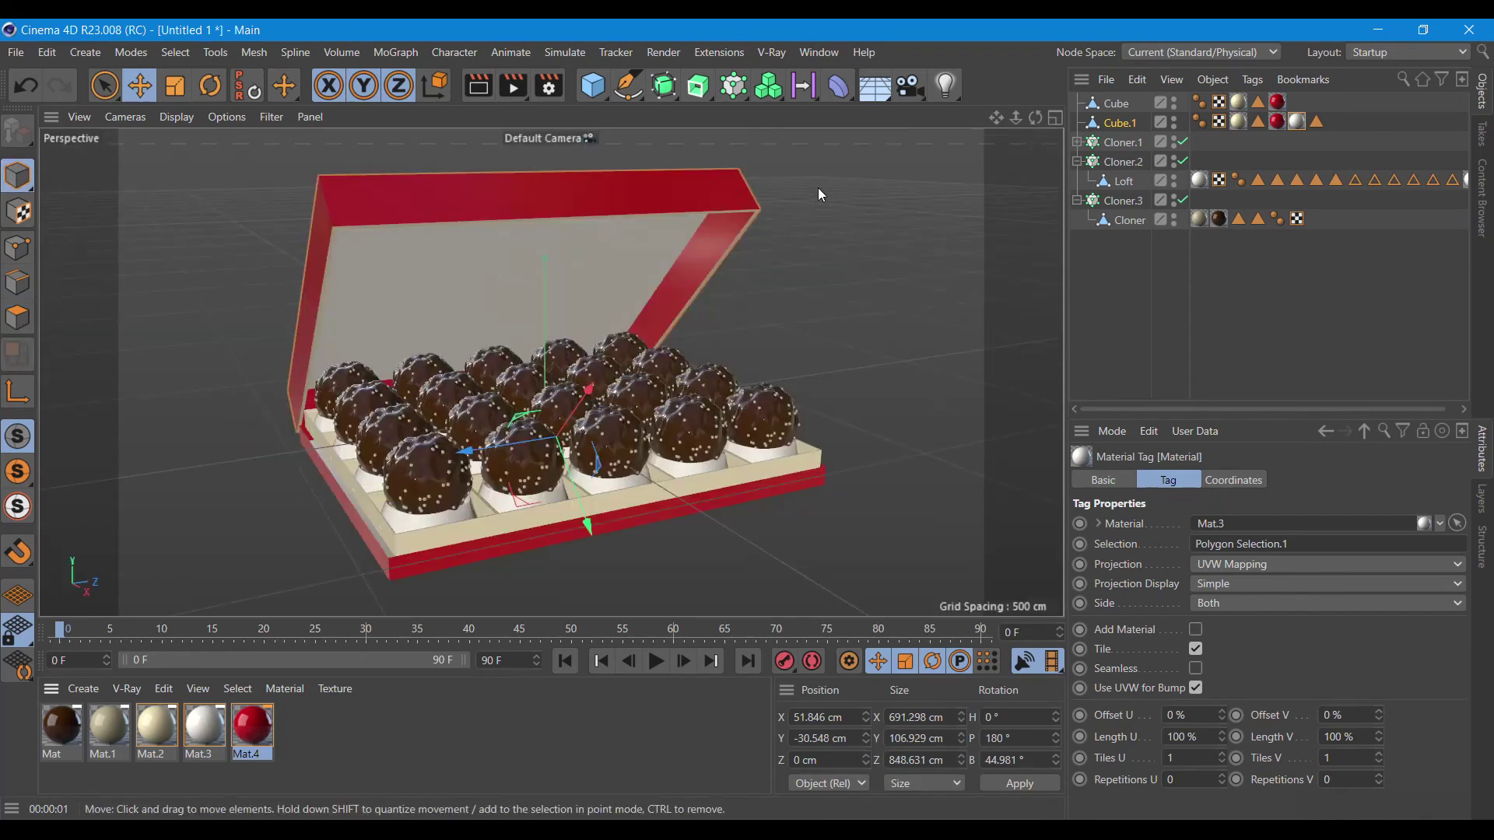
left_click(945, 86)
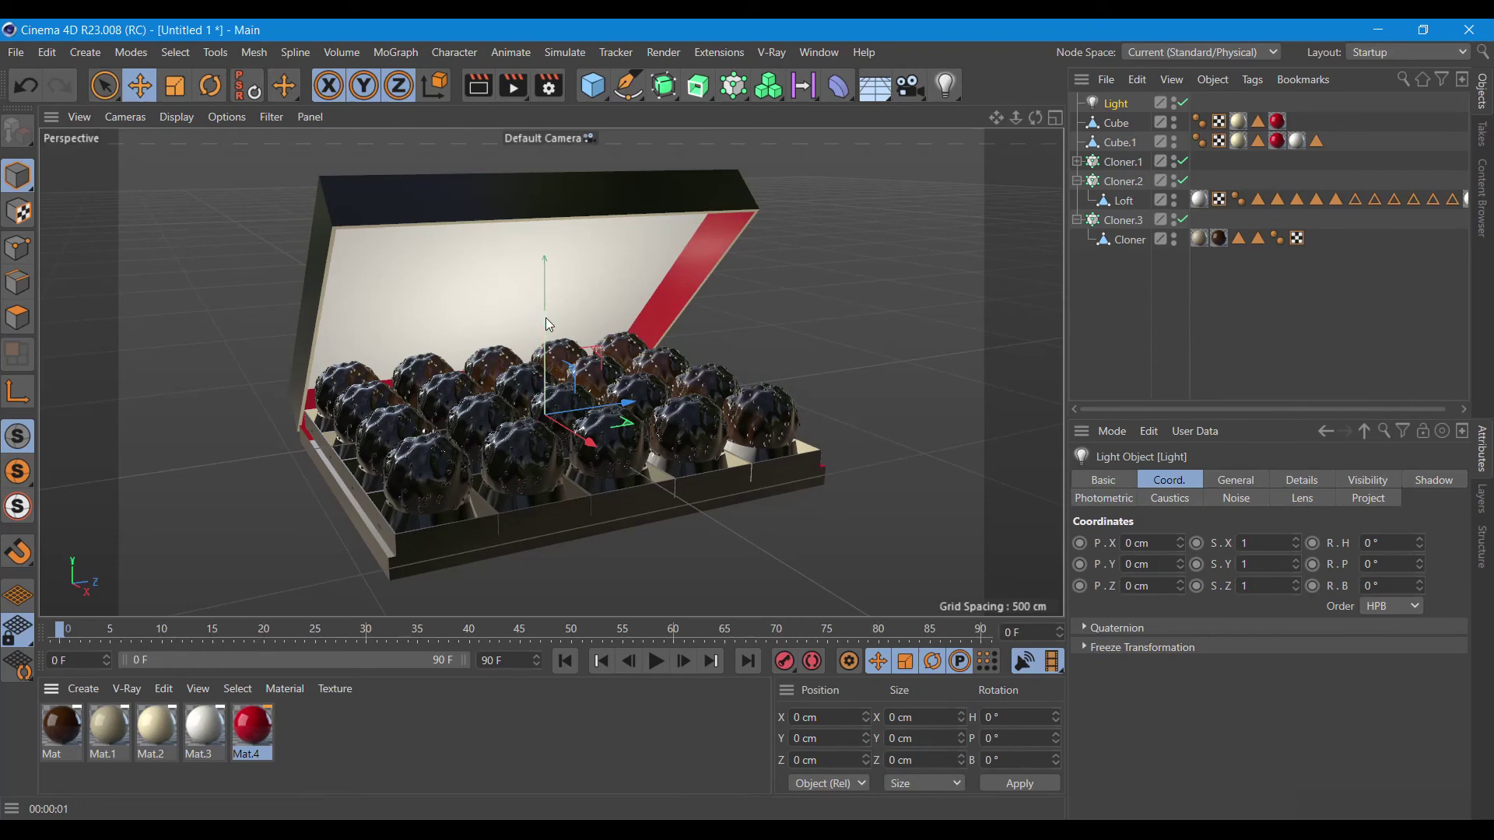
Raise the first light above the box to Y 340.125 cm and test-render.
left_click_drag(544, 321, 545, 132)
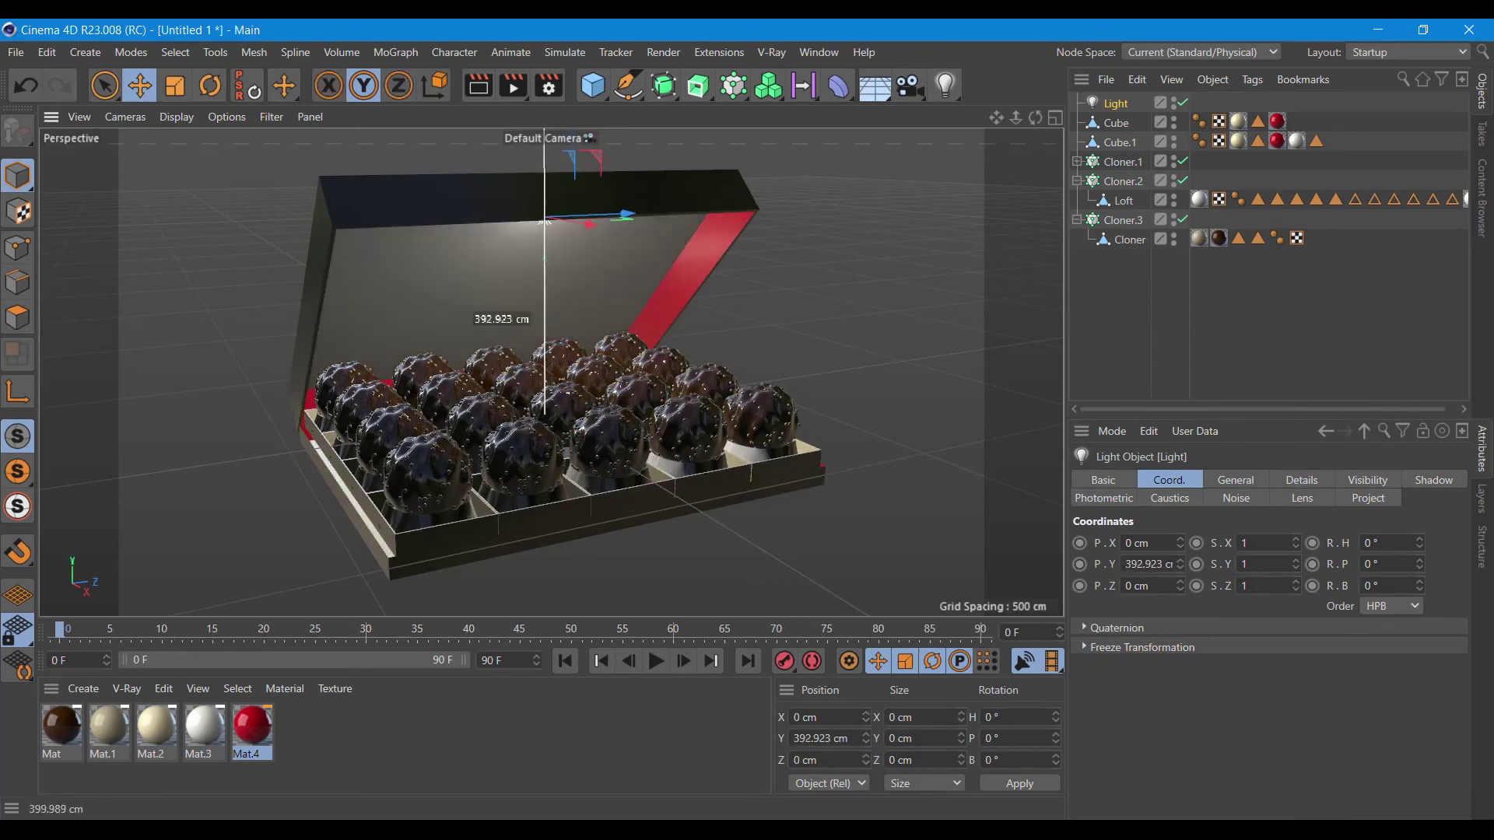
left_click_drag(545, 222, 545, 246)
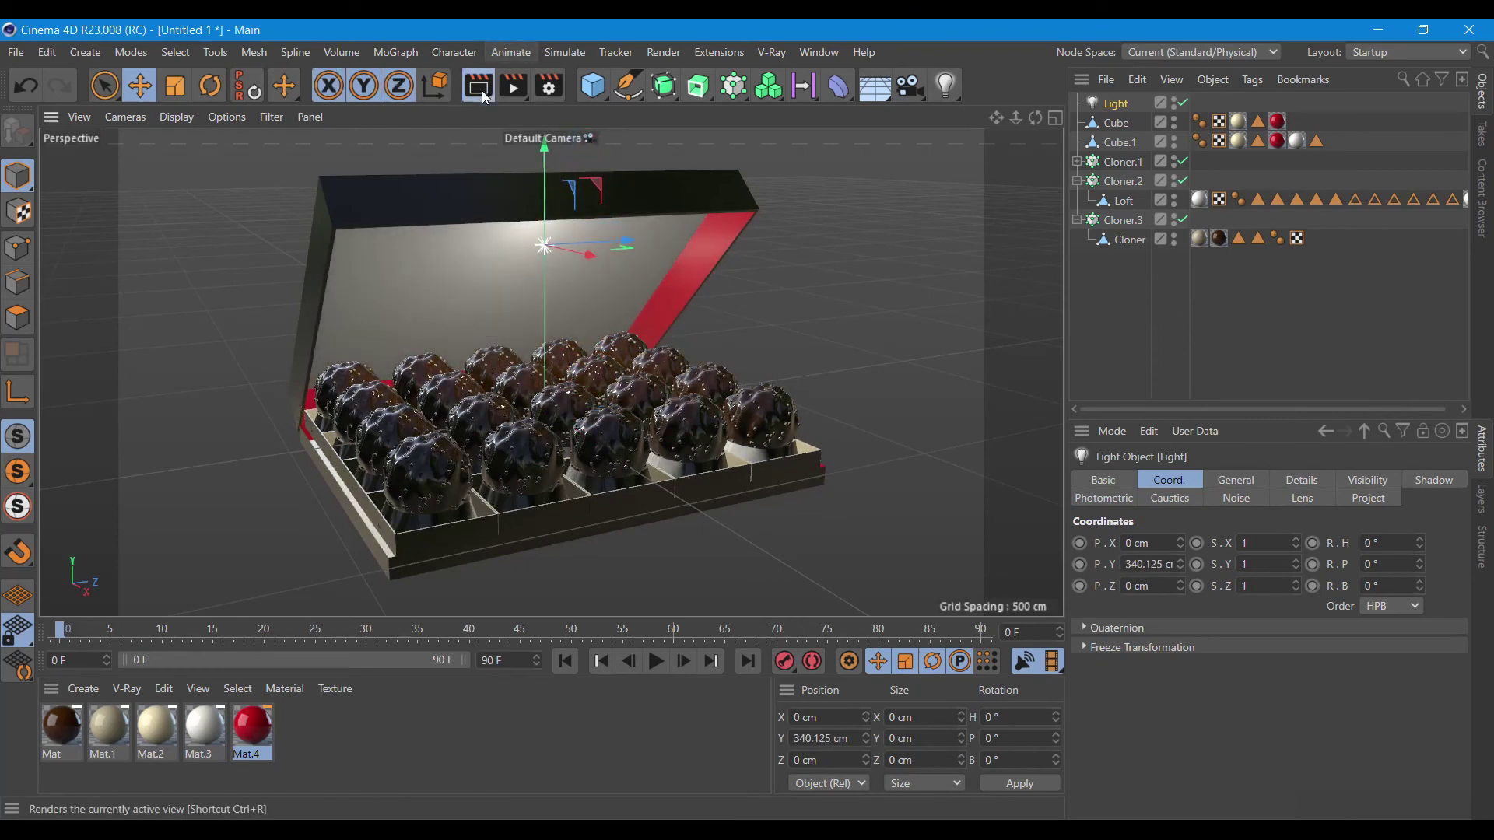
left_click(484, 95)
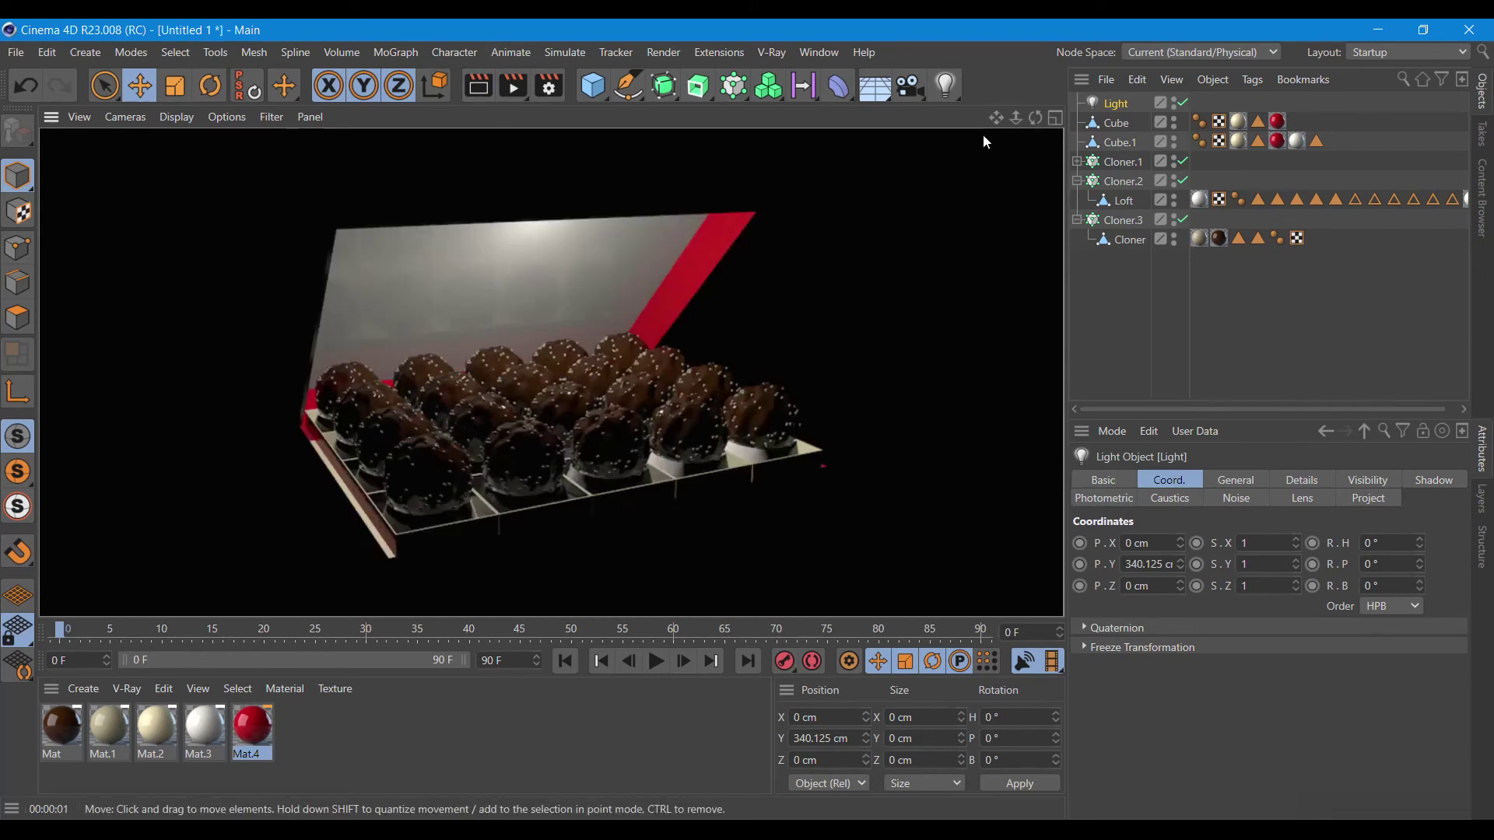
Add Light.1 and Light.2 on opposite sides along Z and render.
left_click(945, 84)
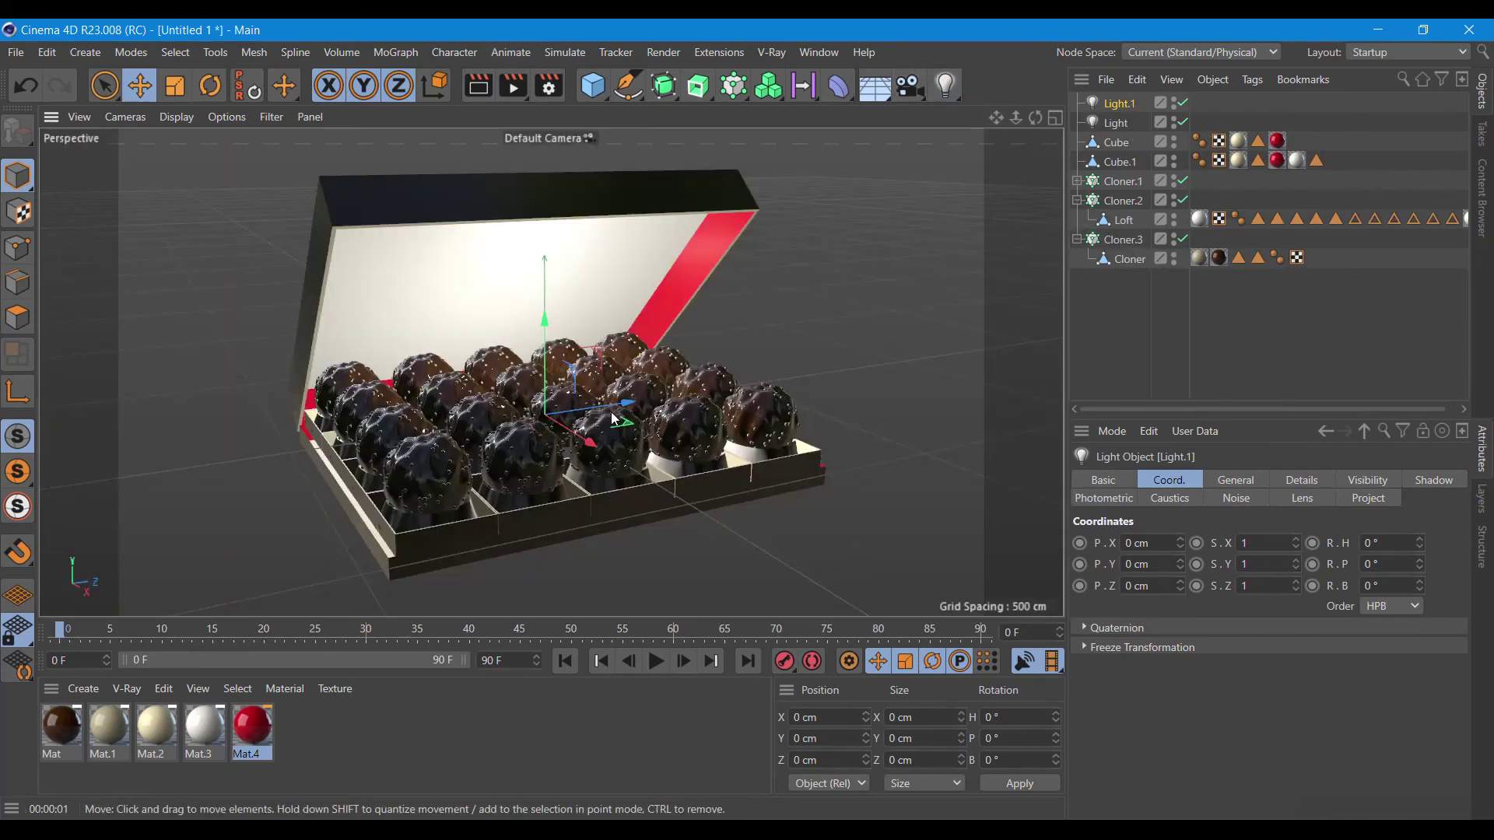
left_click_drag(615, 420, 1010, 369)
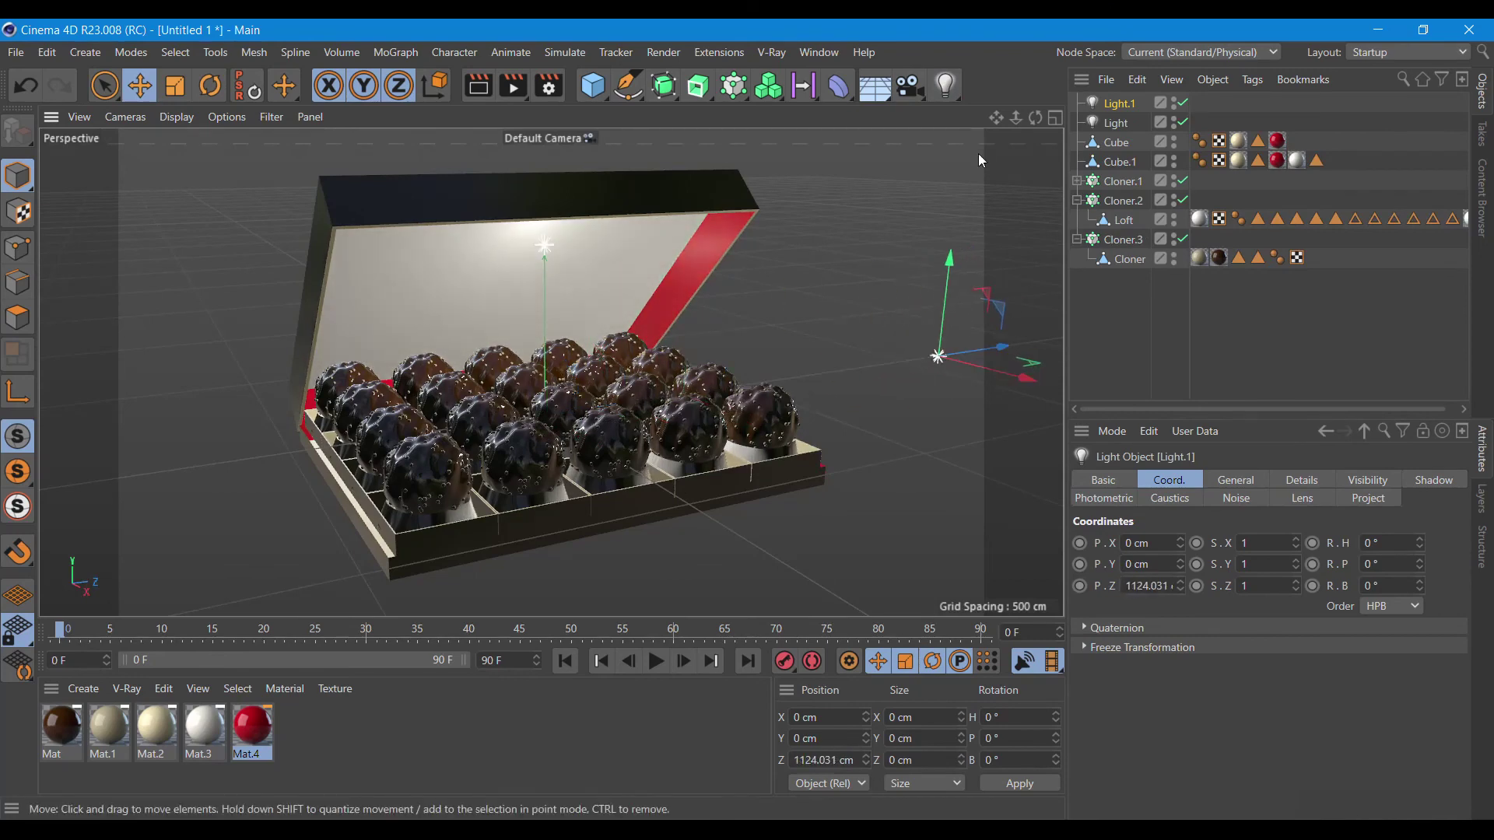
left_click(945, 85)
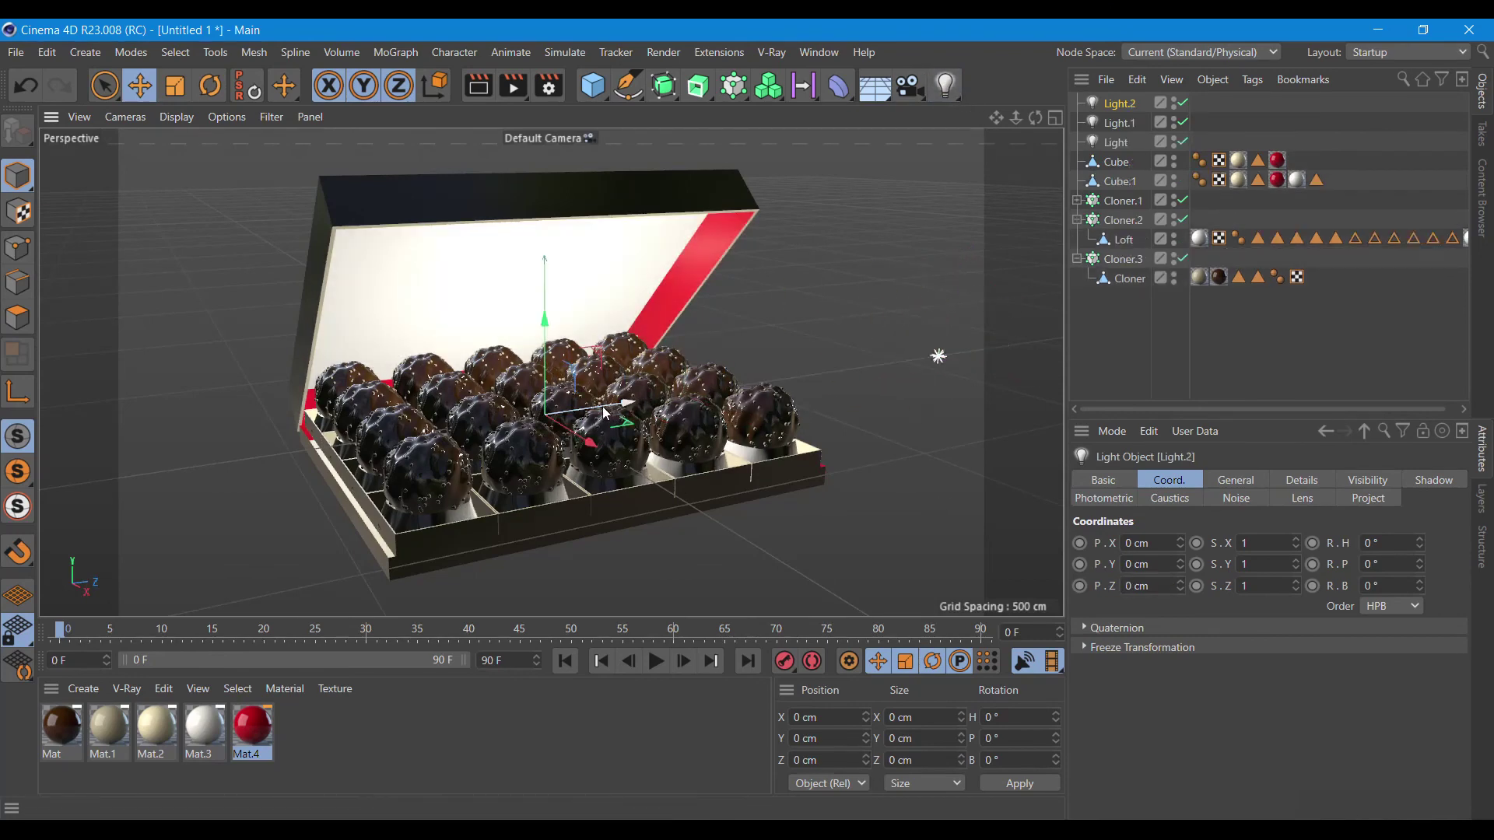
left_click_drag(626, 404, 191, 583)
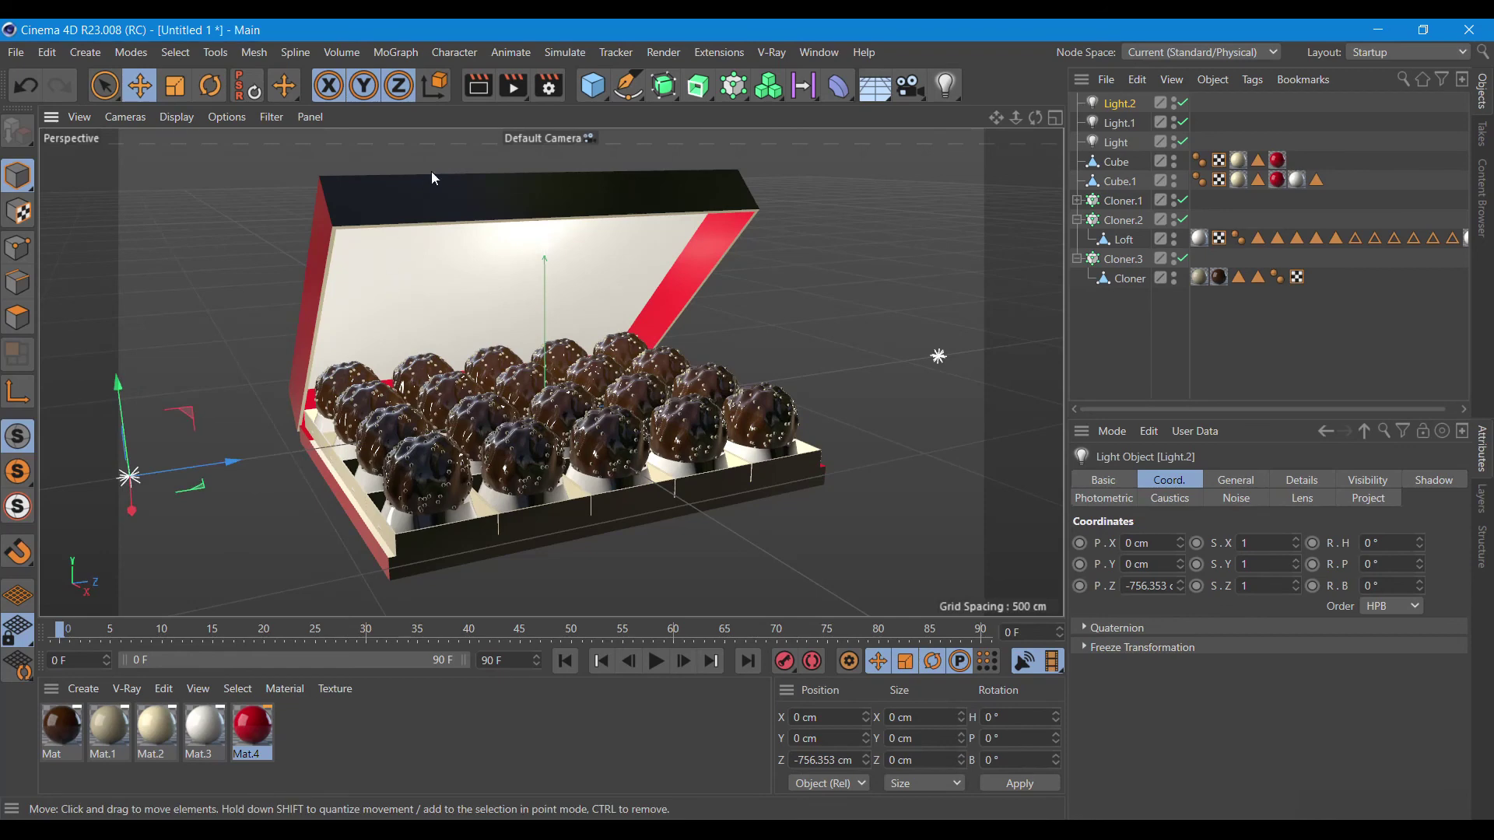
left_click(478, 86)
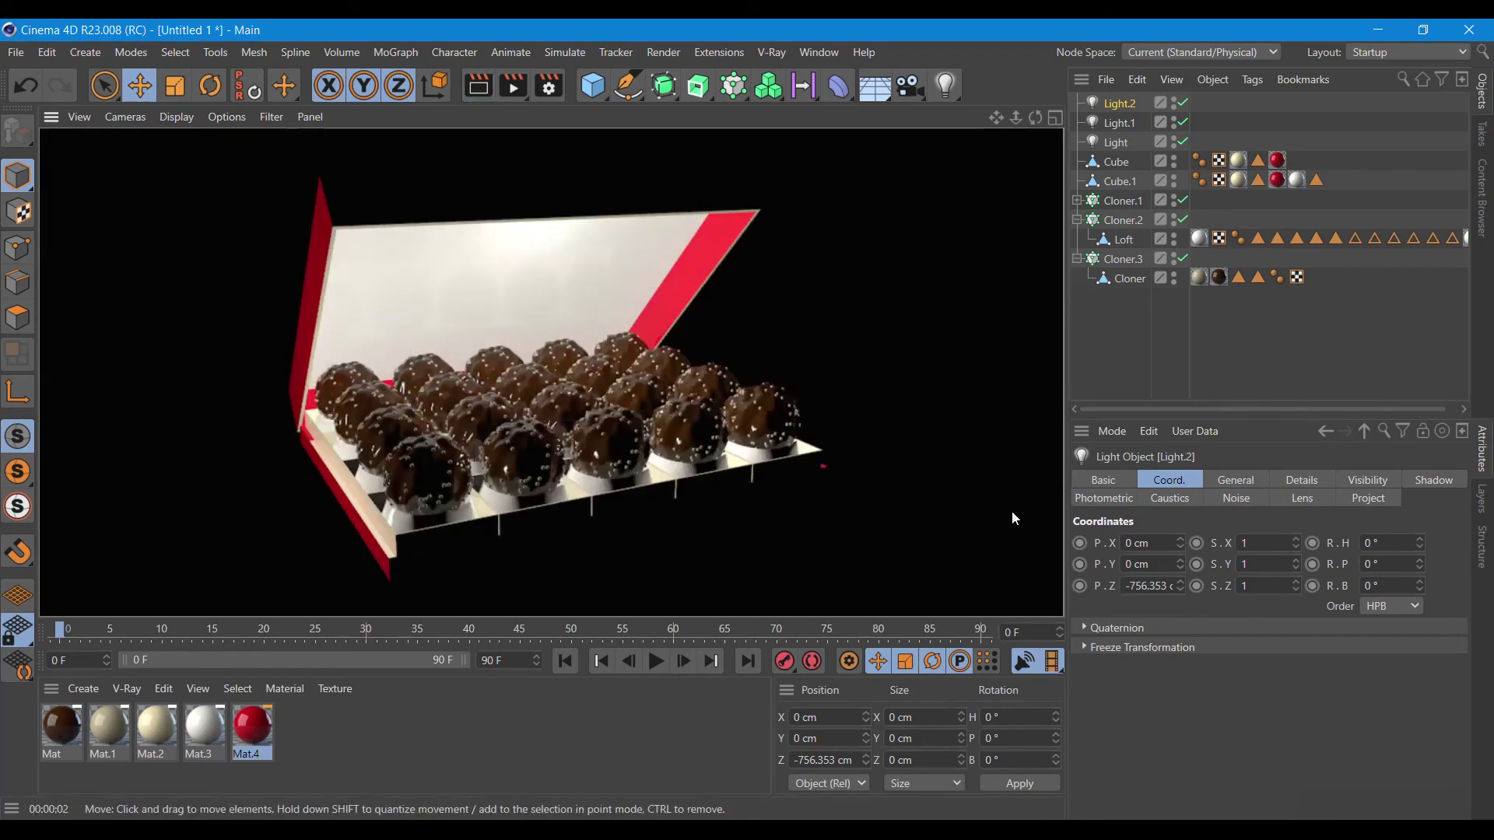
Add a Floor at Y -272.427 cm and create new standard material Mat.5 for editing.
left_click(881, 95)
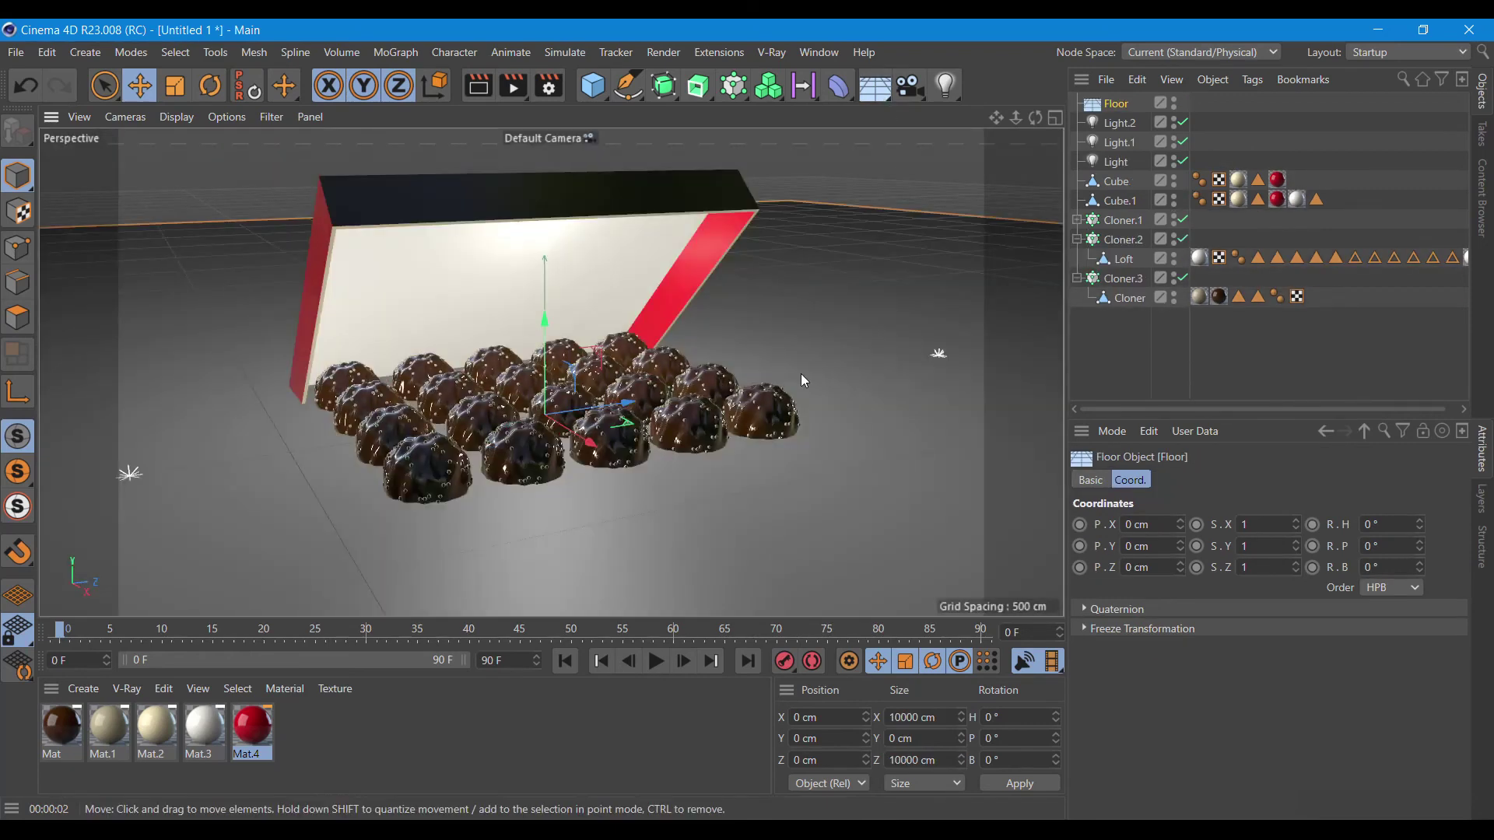
left_click_drag(544, 325, 549, 455)
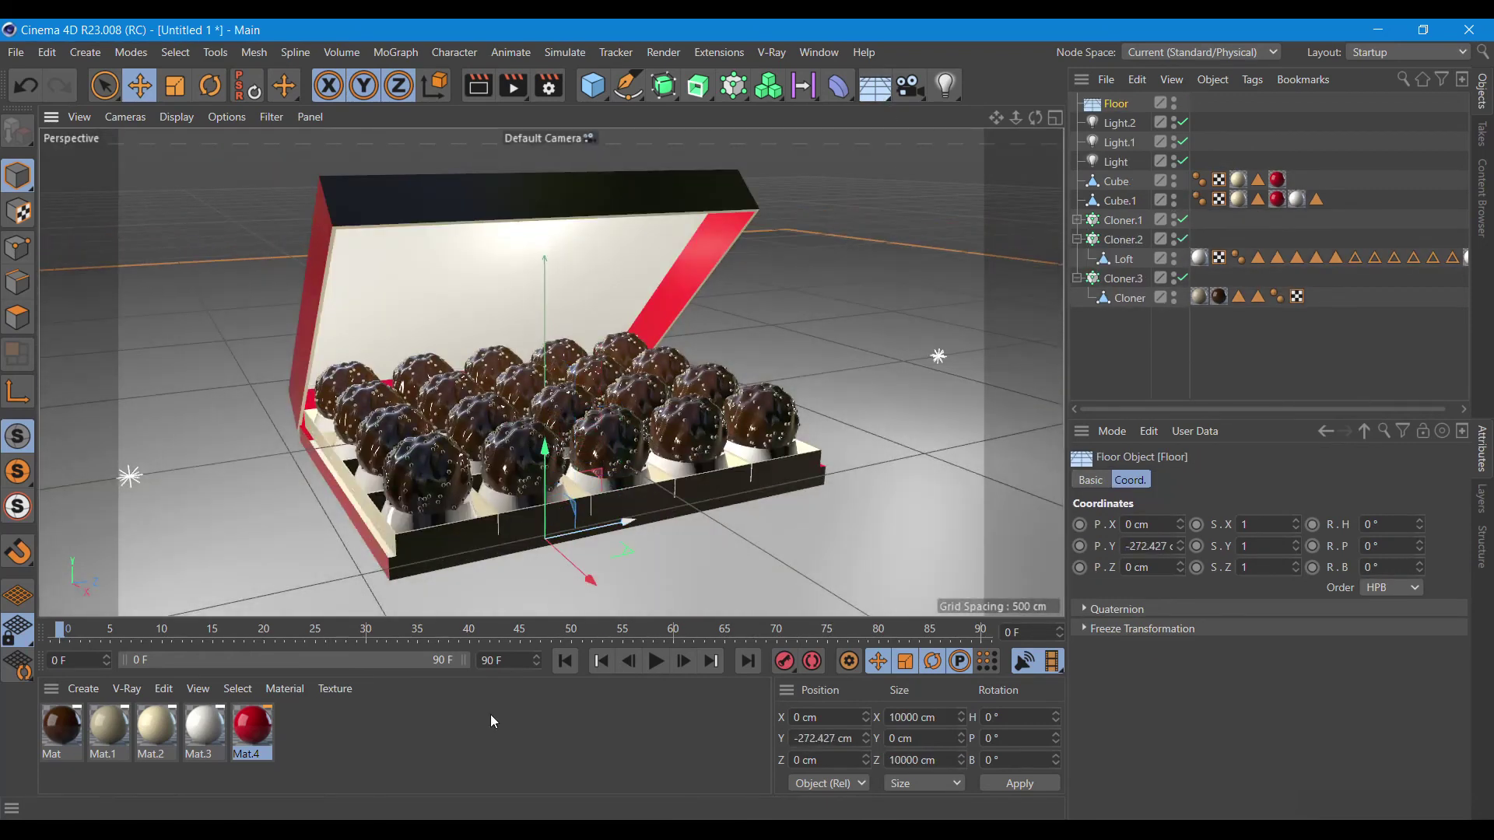
left_click(84, 689)
mouse_move(112, 493)
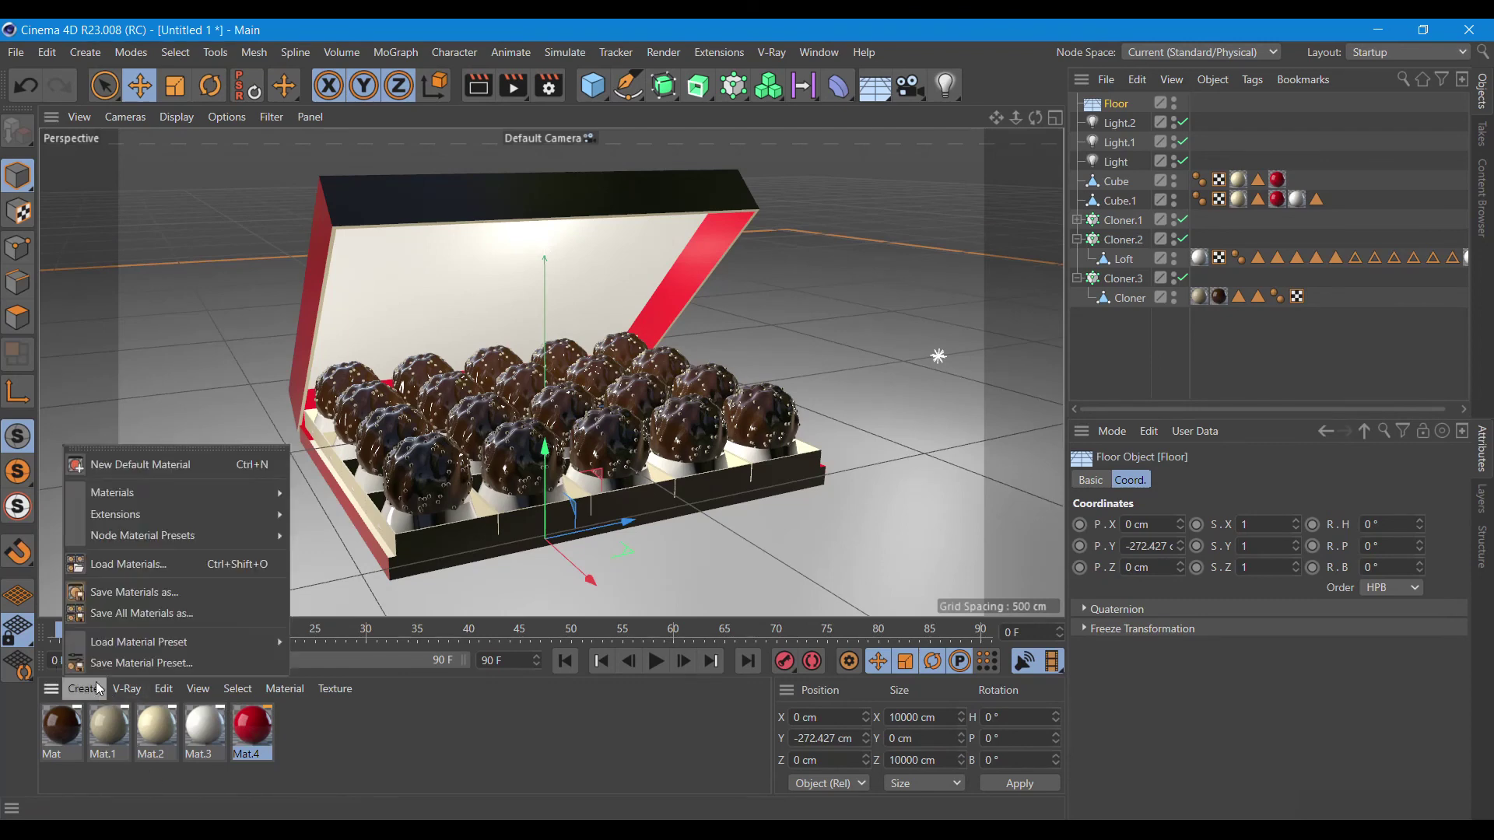
left_click(369, 523)
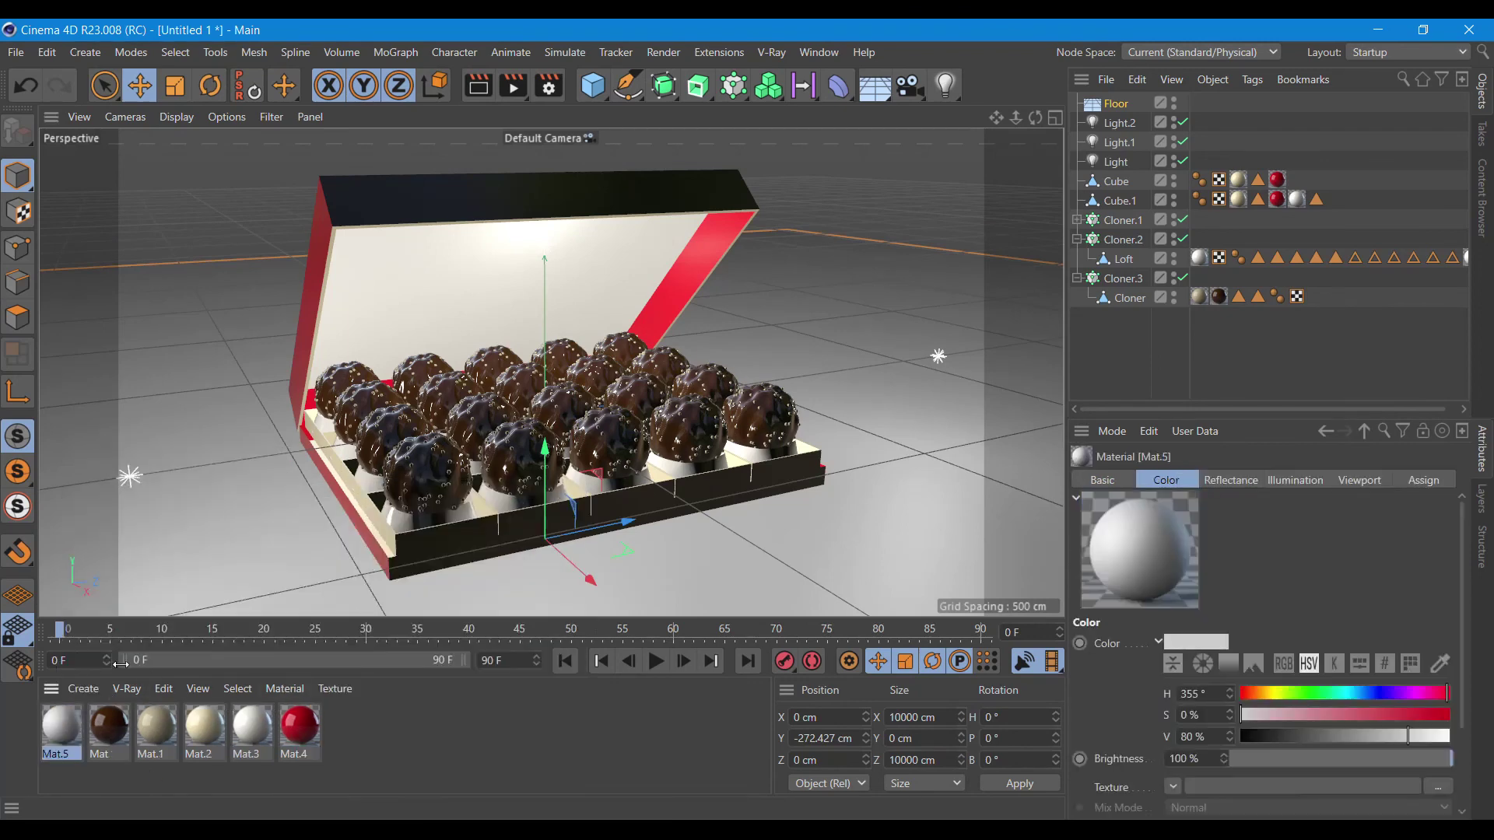
double_click(66, 731)
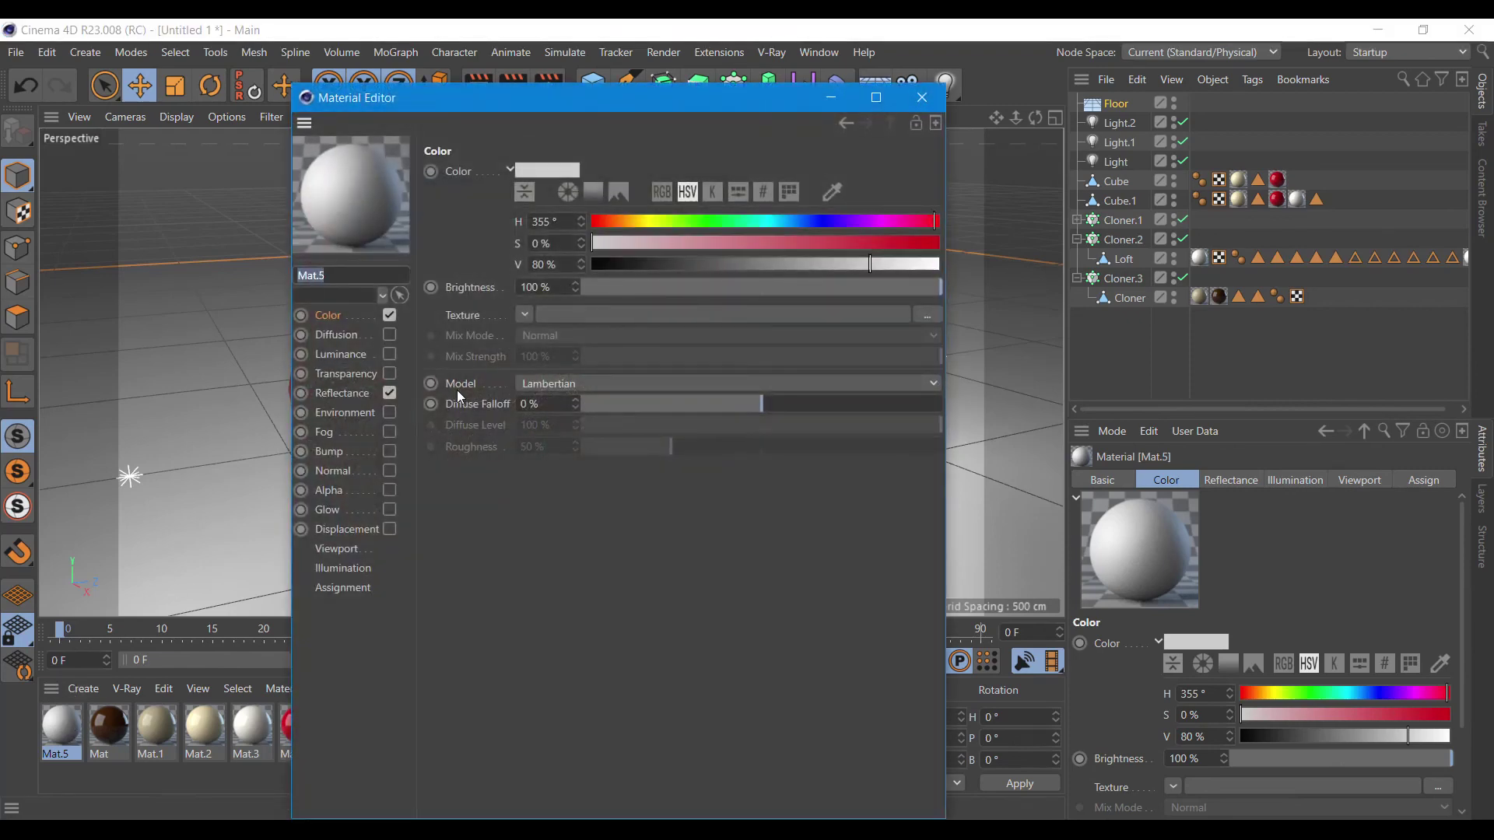
Turn off Mat.5's colour and replace its reflectance with a teal GGX layer (H175, S44).
left_click(389, 315)
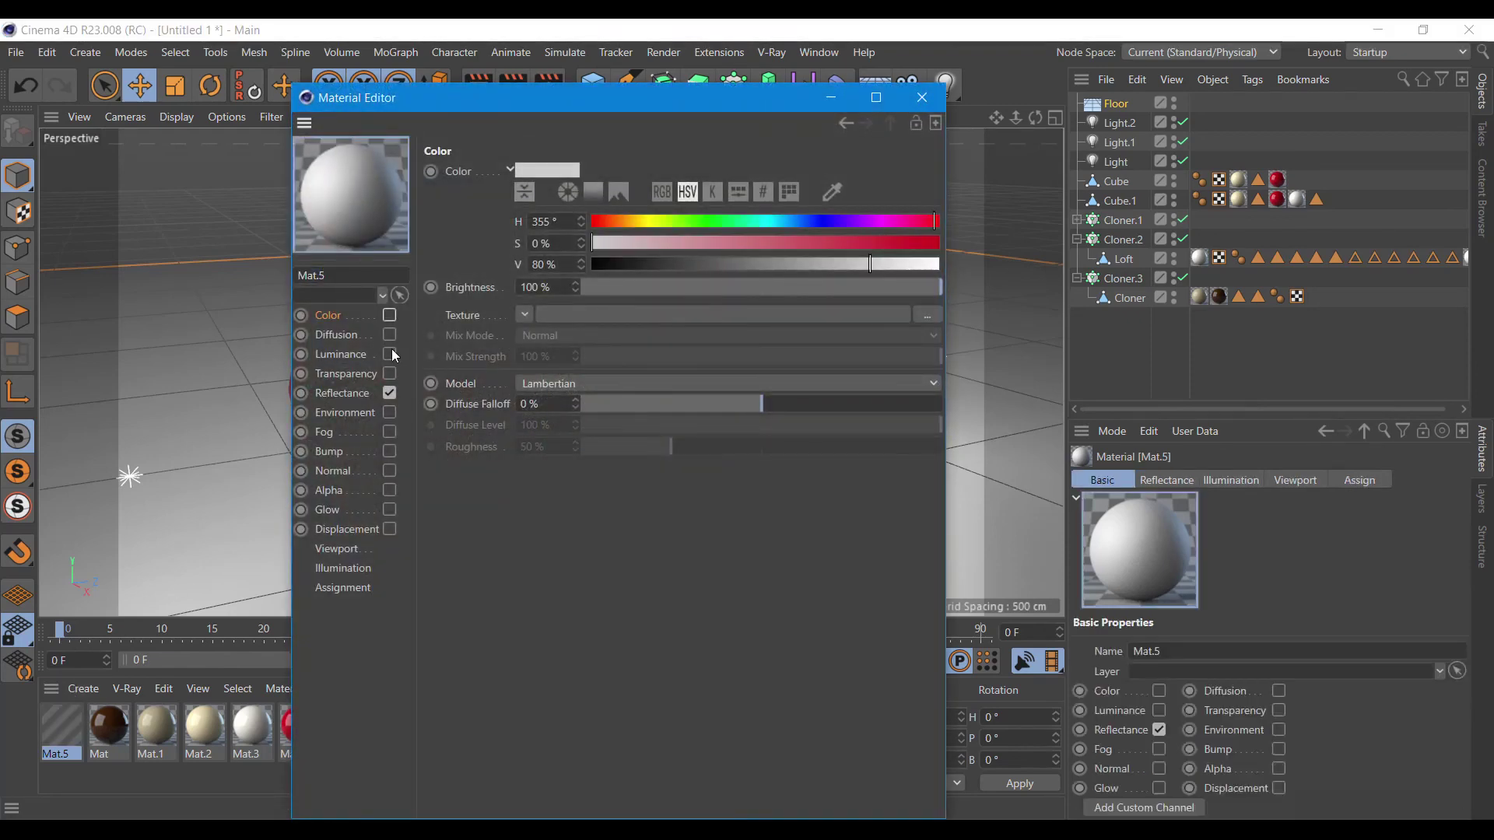
left_click(338, 395)
left_click(496, 219)
left_click(438, 216)
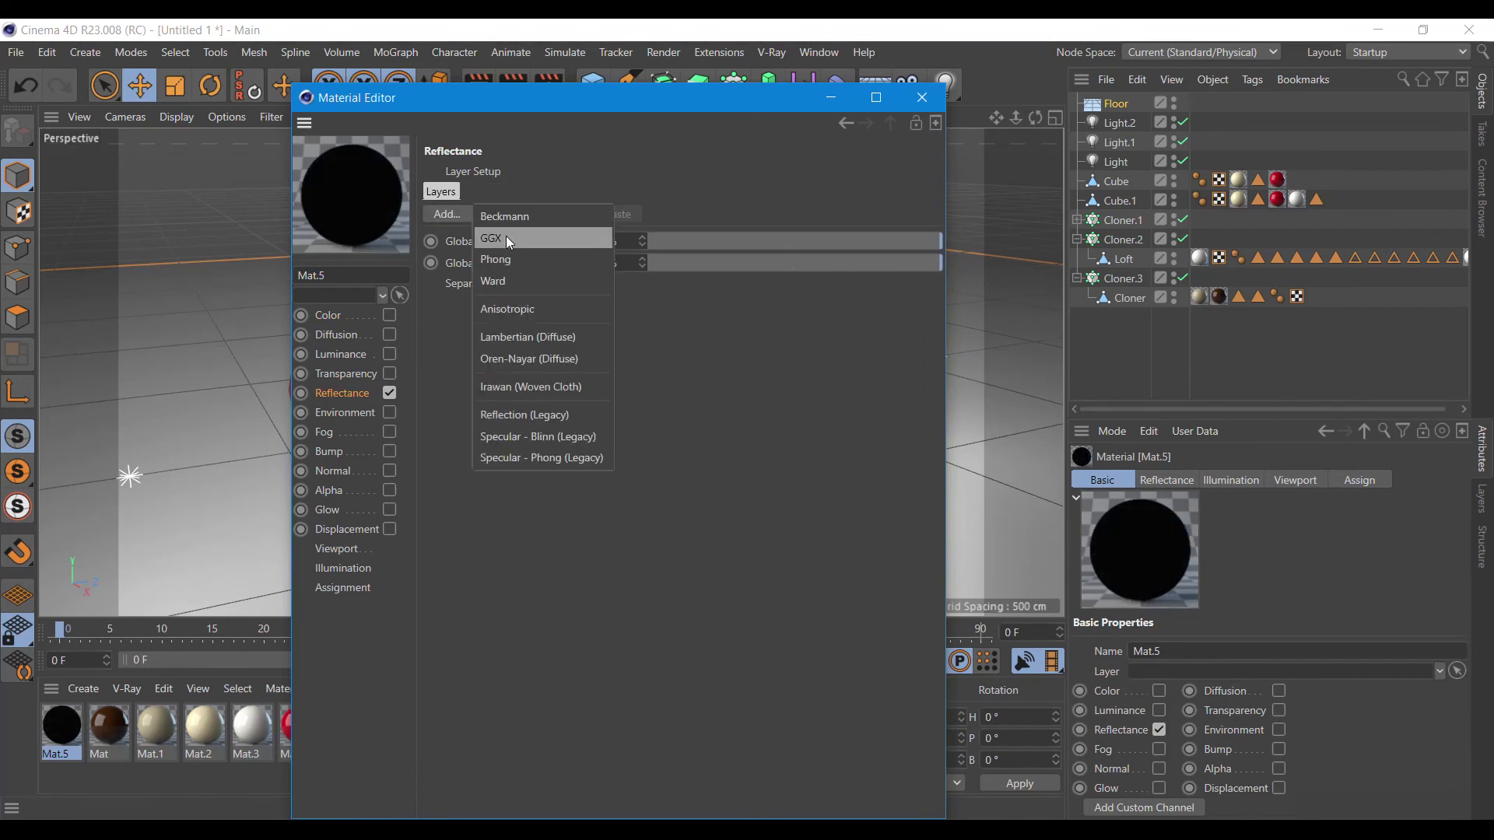
left_click(506, 237)
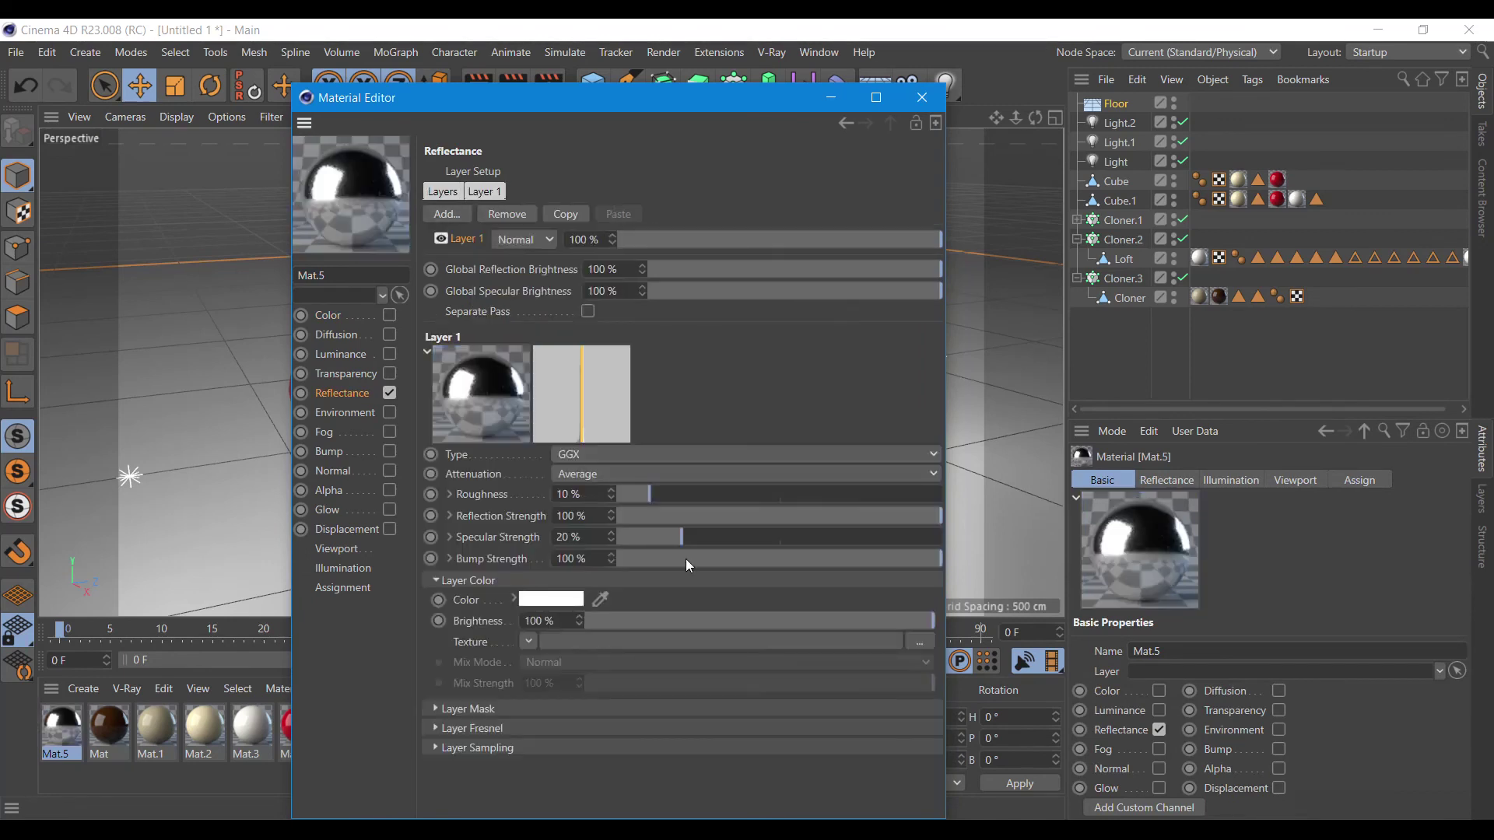
left_click(557, 598)
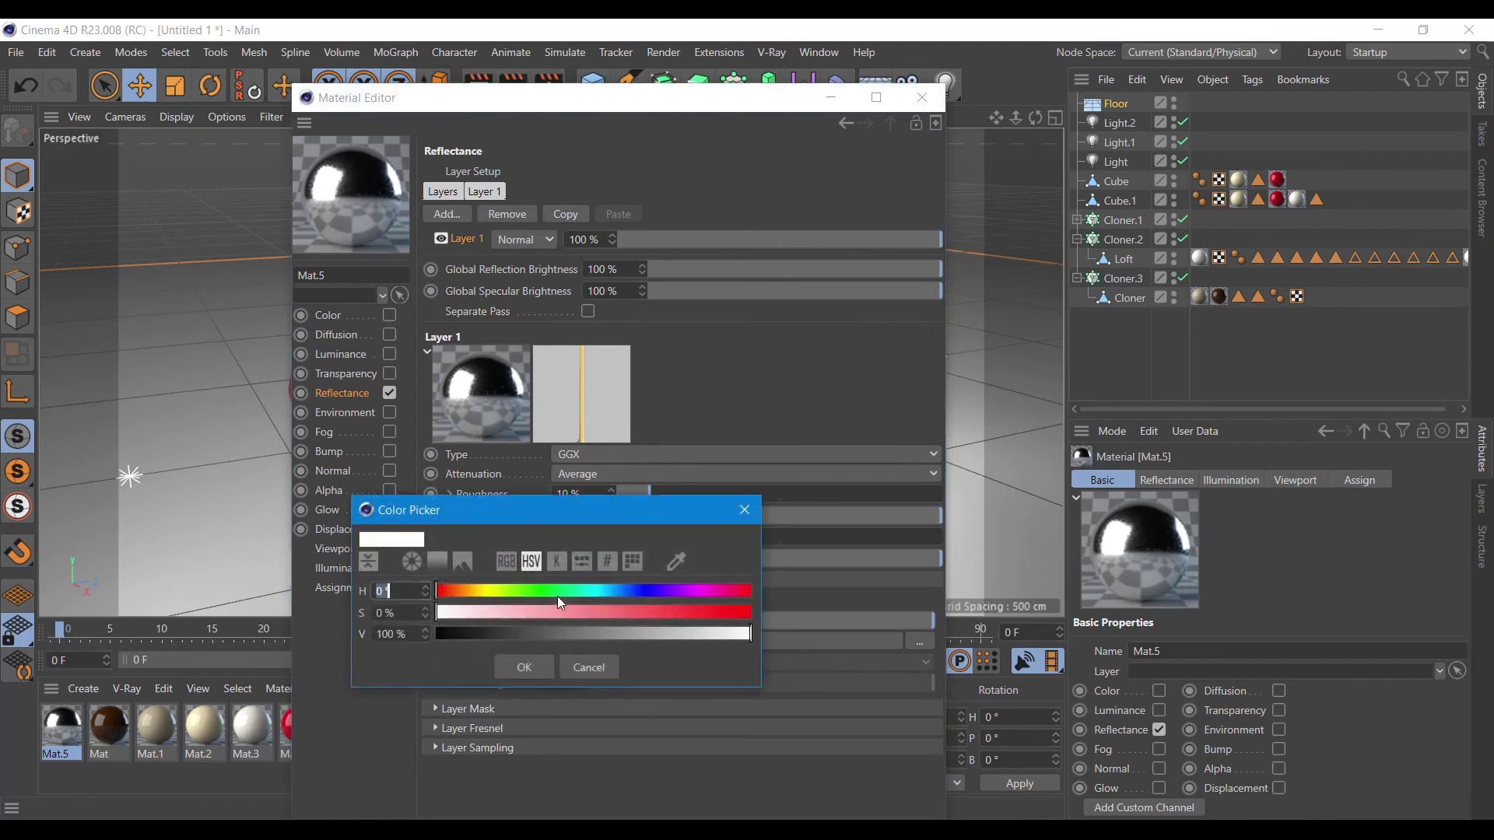
left_click(589, 591)
left_click(574, 611)
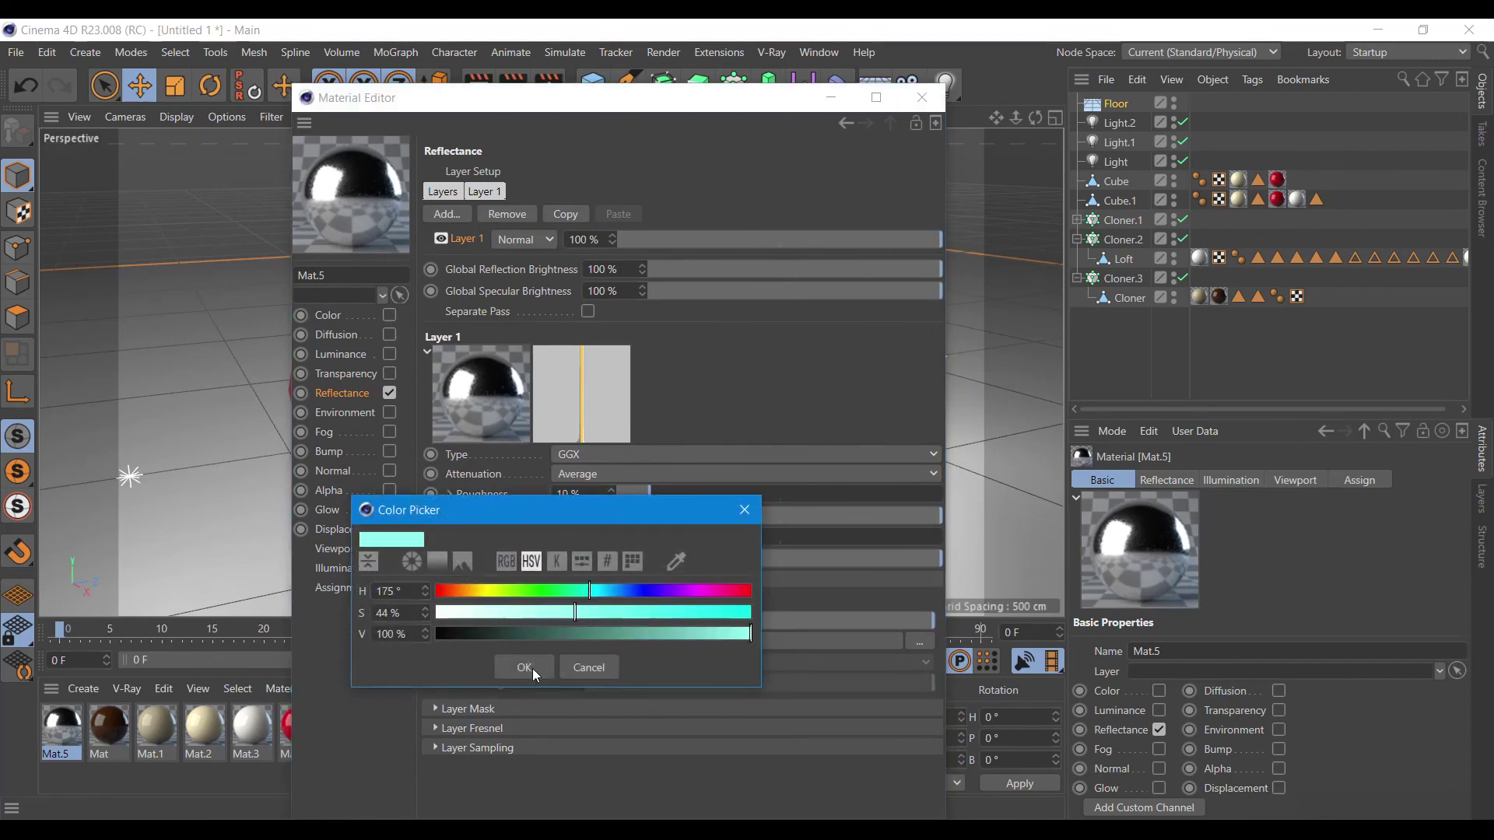
left_click(535, 667)
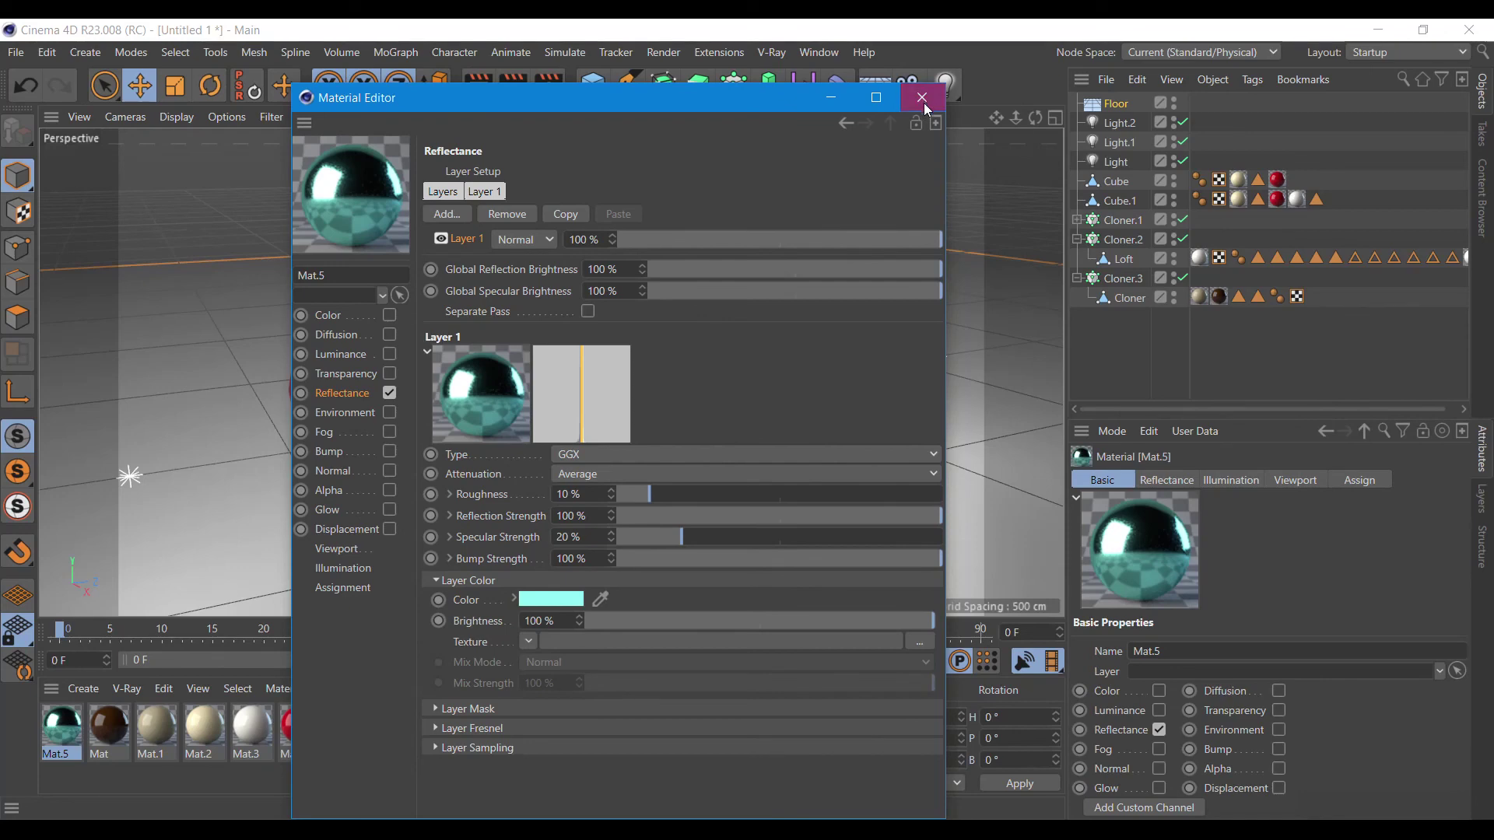
Apply Mat.5 to the Floor and preview-render the scene.
left_click(923, 99)
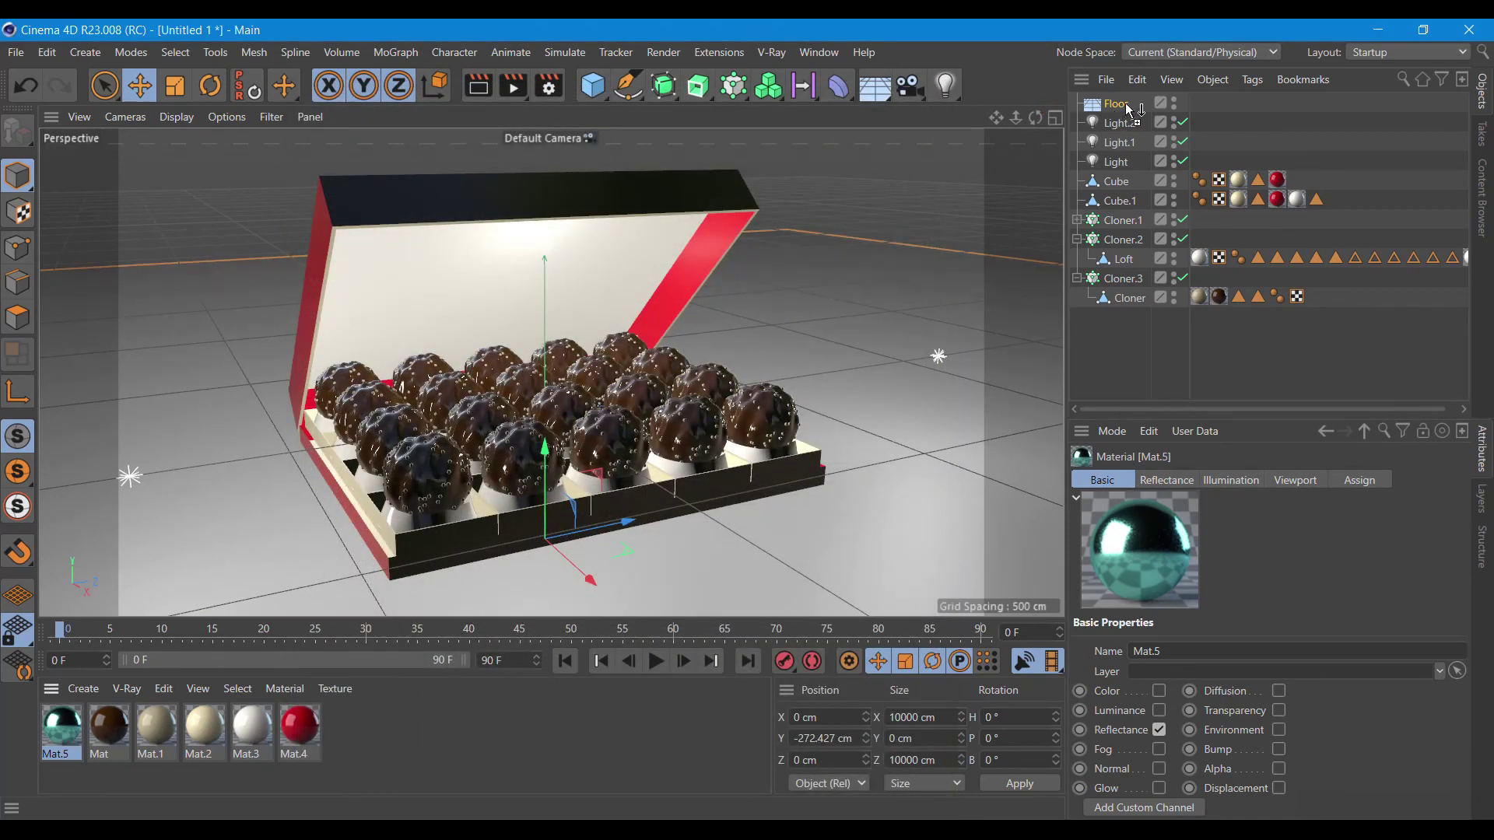
left_click_drag(1129, 109, 1126, 106)
left_click(479, 85)
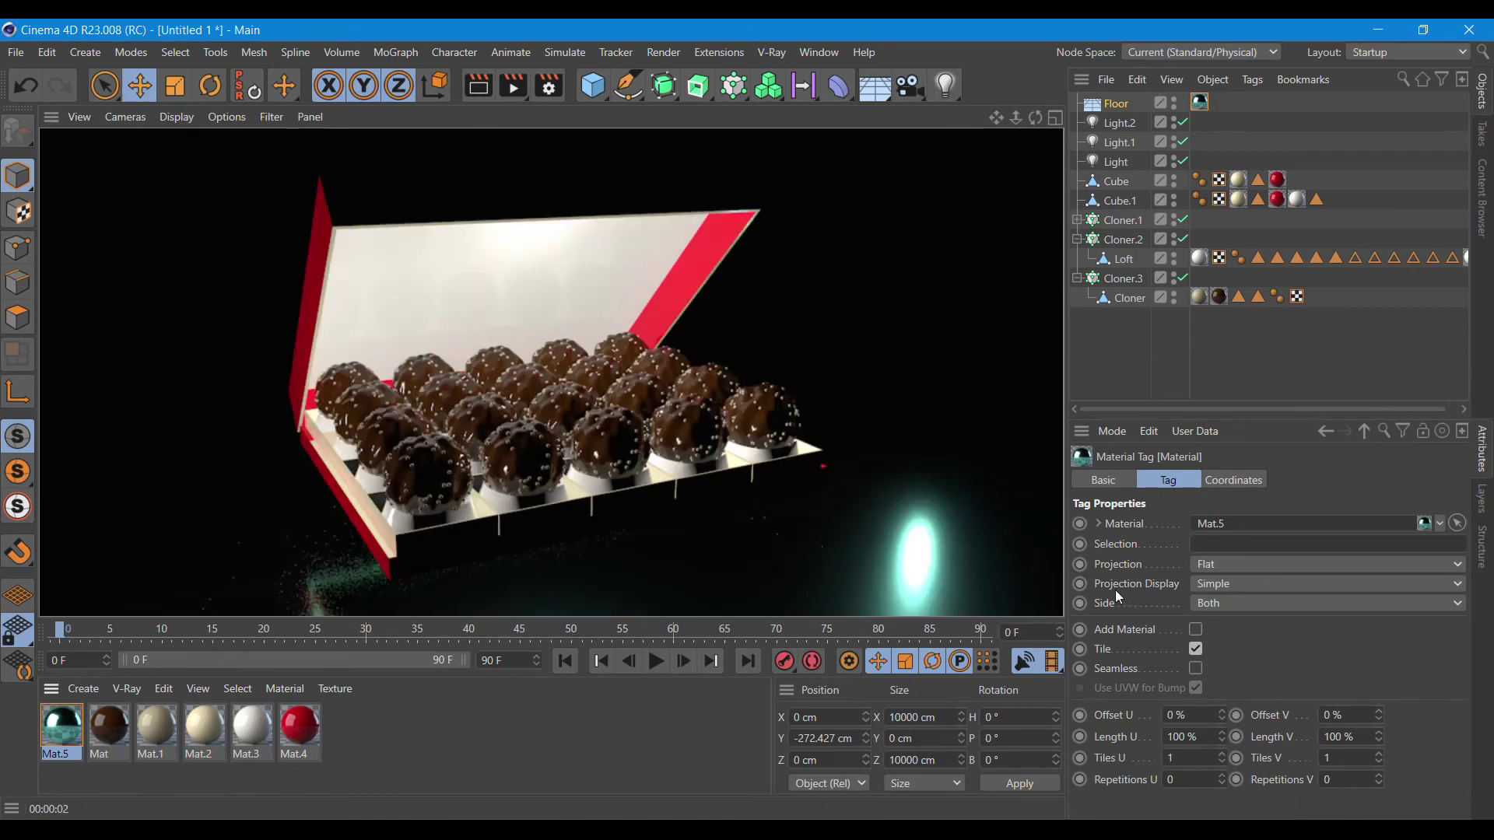
Set Mat.5's reflection layer Fresnel to Dielectric and re-render the view.
double_click(62, 730)
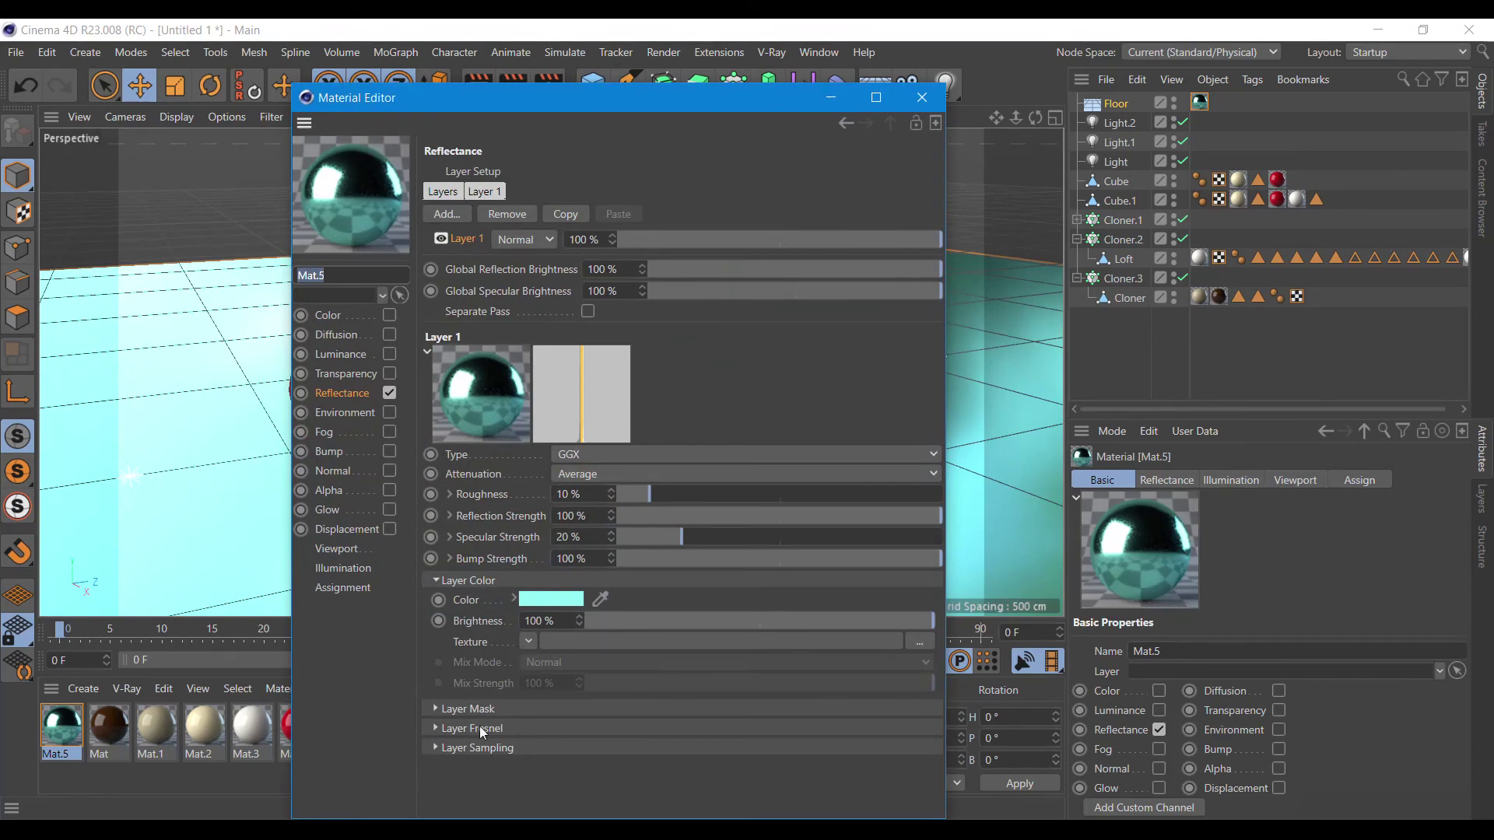
left_click(432, 728)
left_click(550, 748)
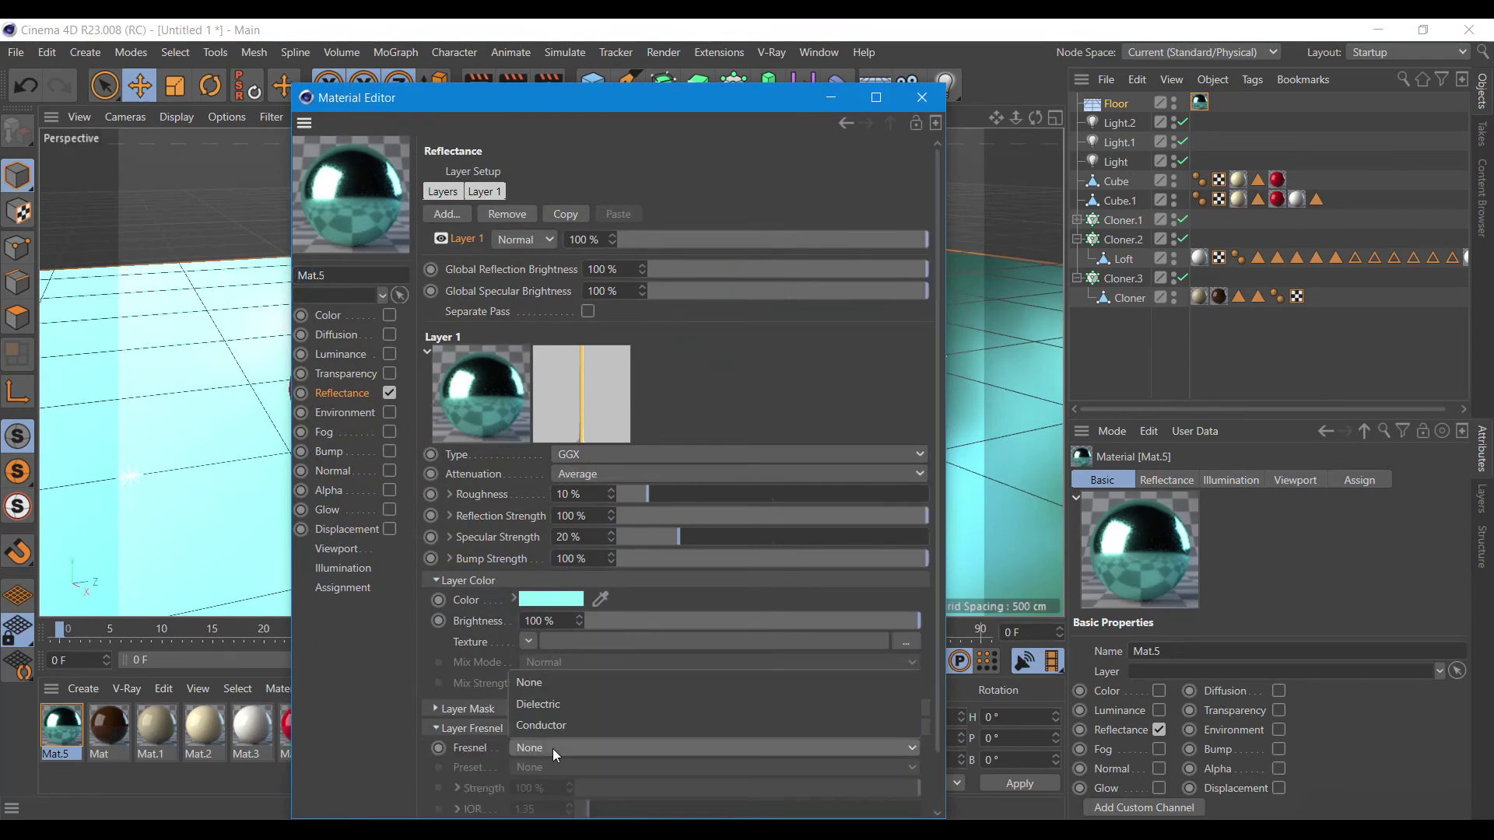
left_click(555, 706)
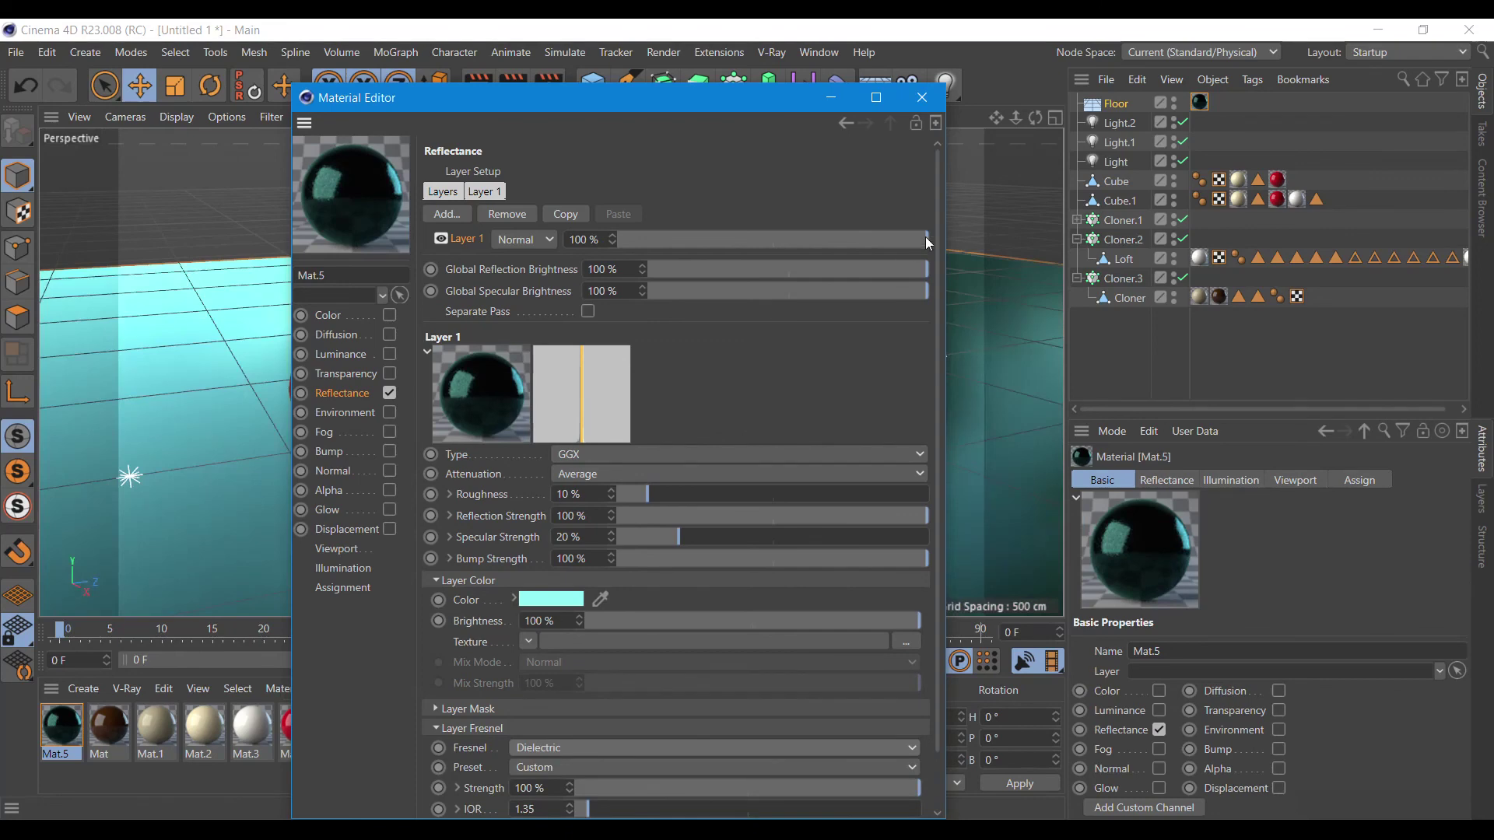
left_click(921, 98)
left_click(478, 87)
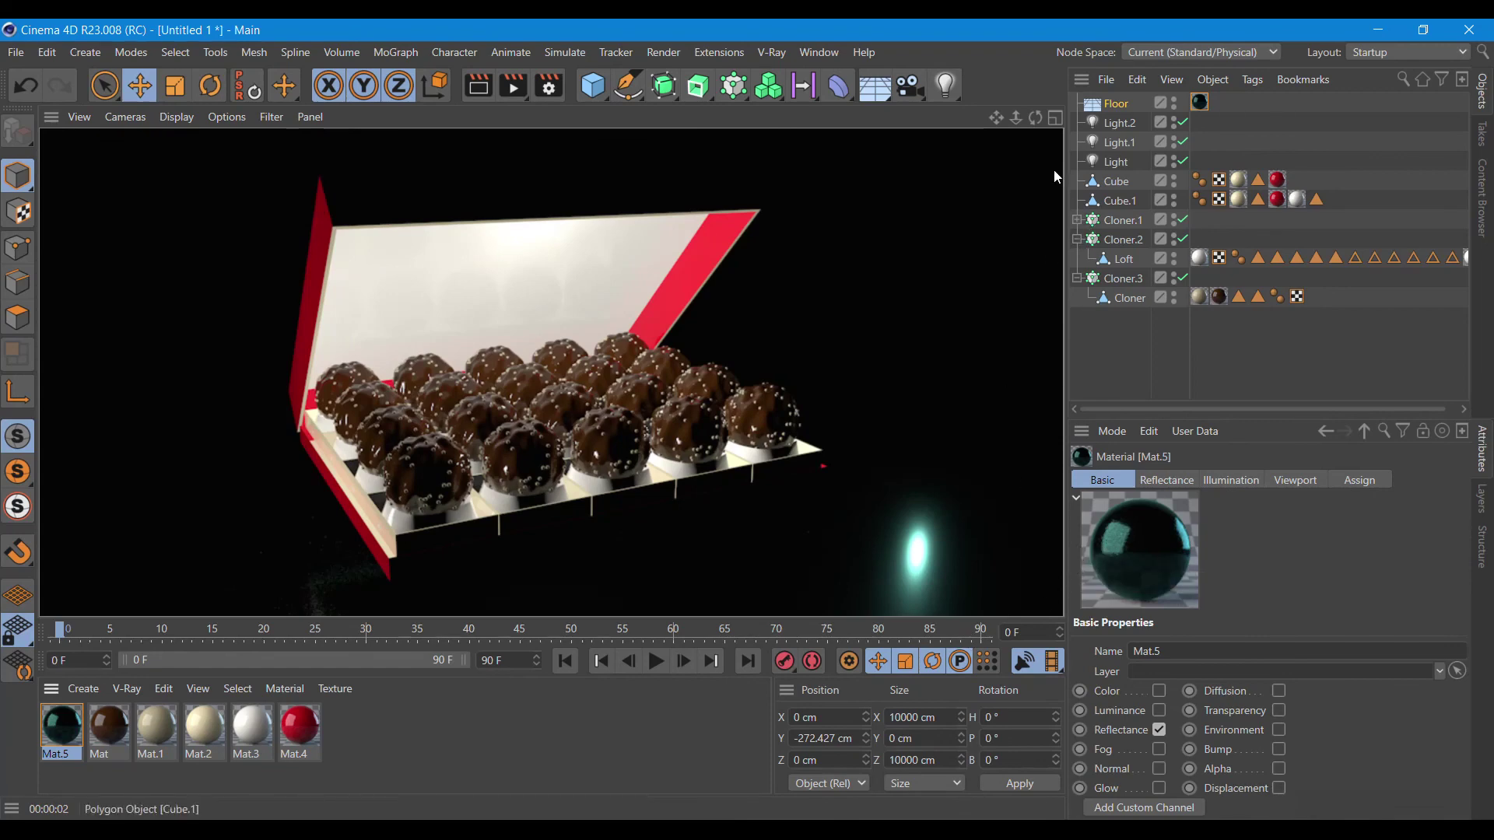
Add a Physical Sky, render the scene, and switch to the four-view layout.
left_click(887, 97)
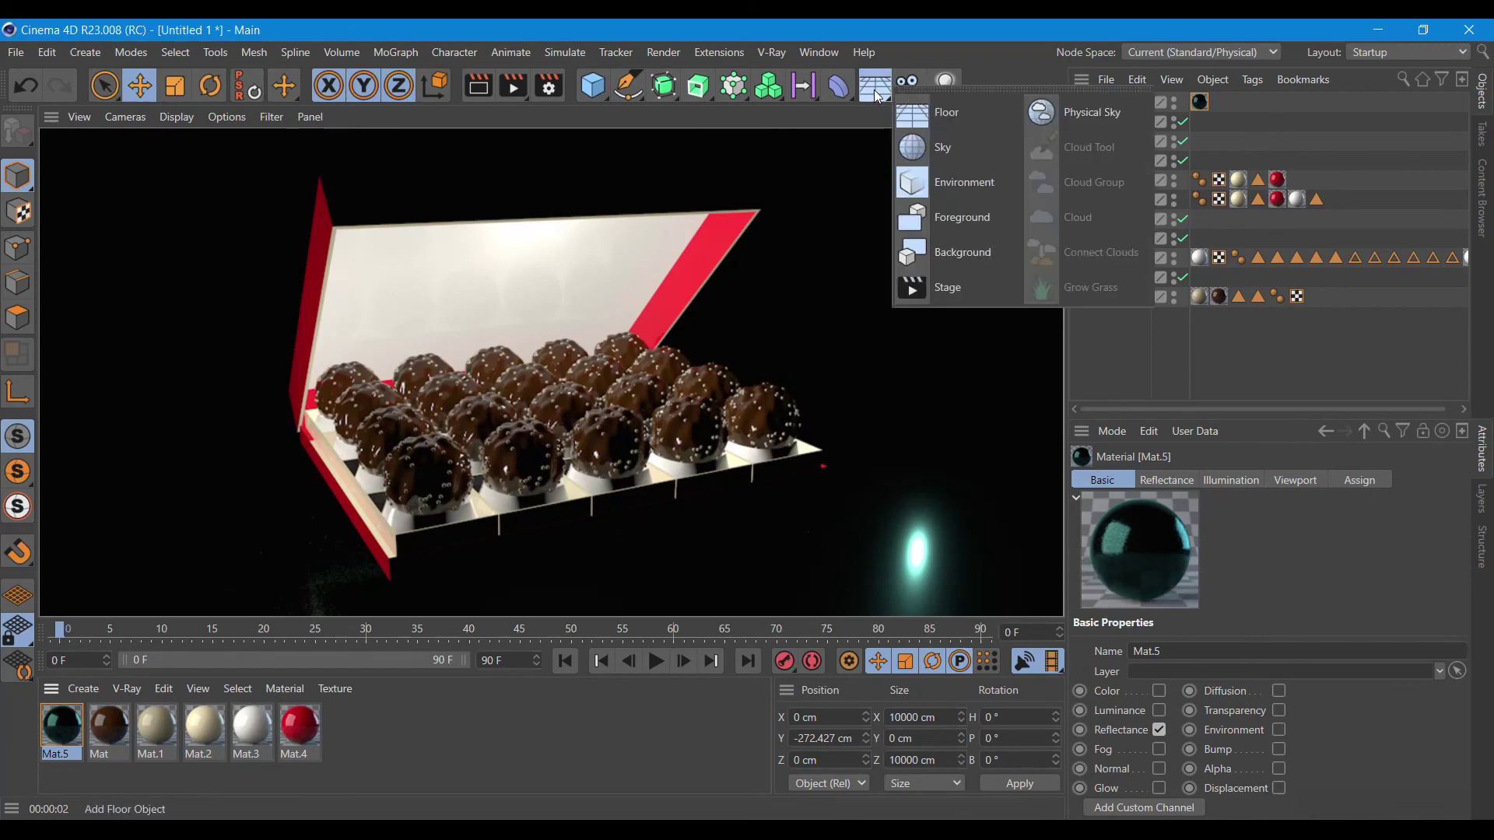
left_click(1039, 105)
left_click(1104, 660)
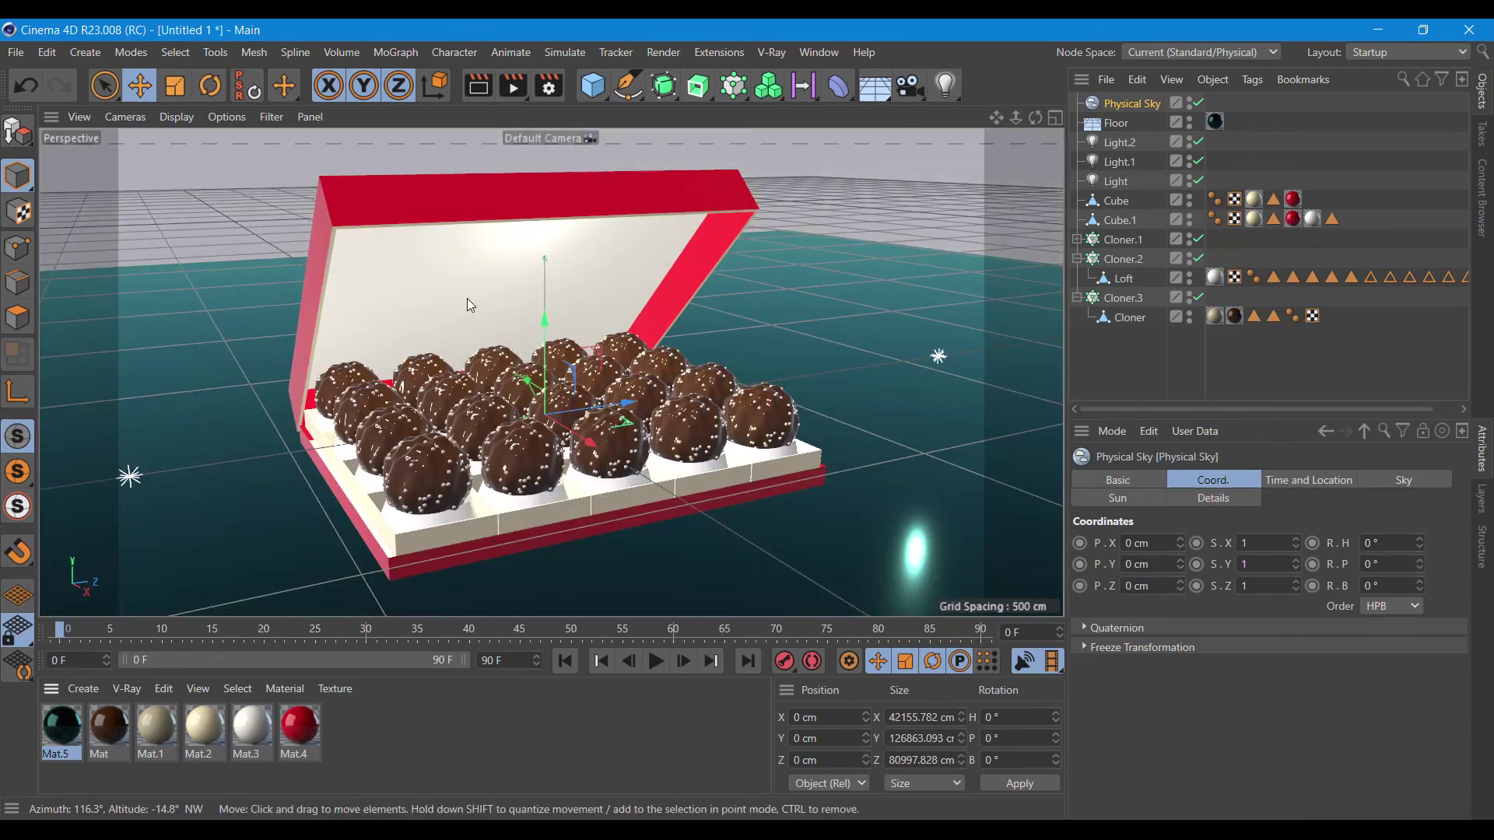
left_click(472, 93)
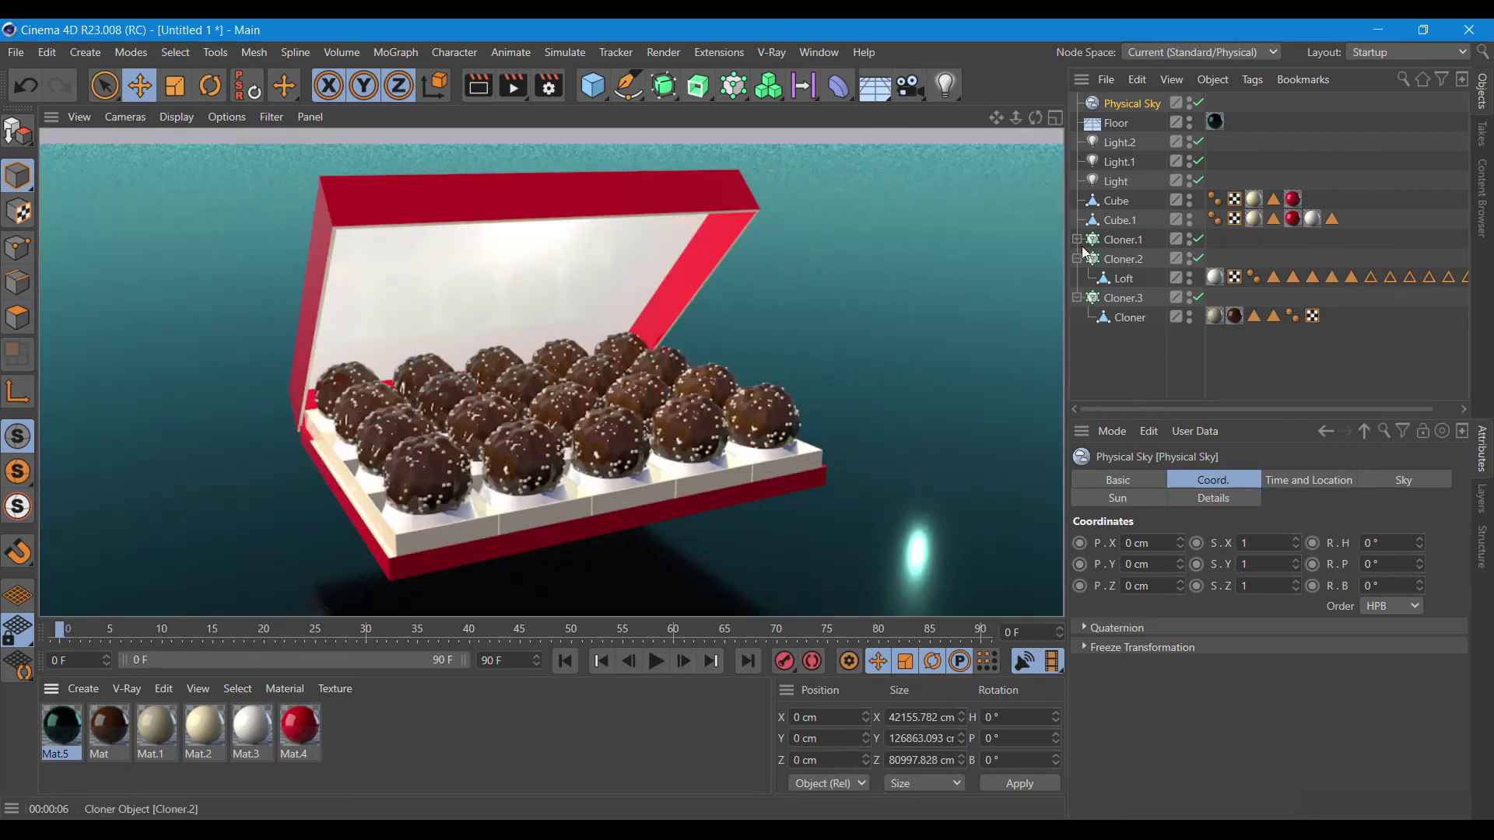
left_click(1050, 119)
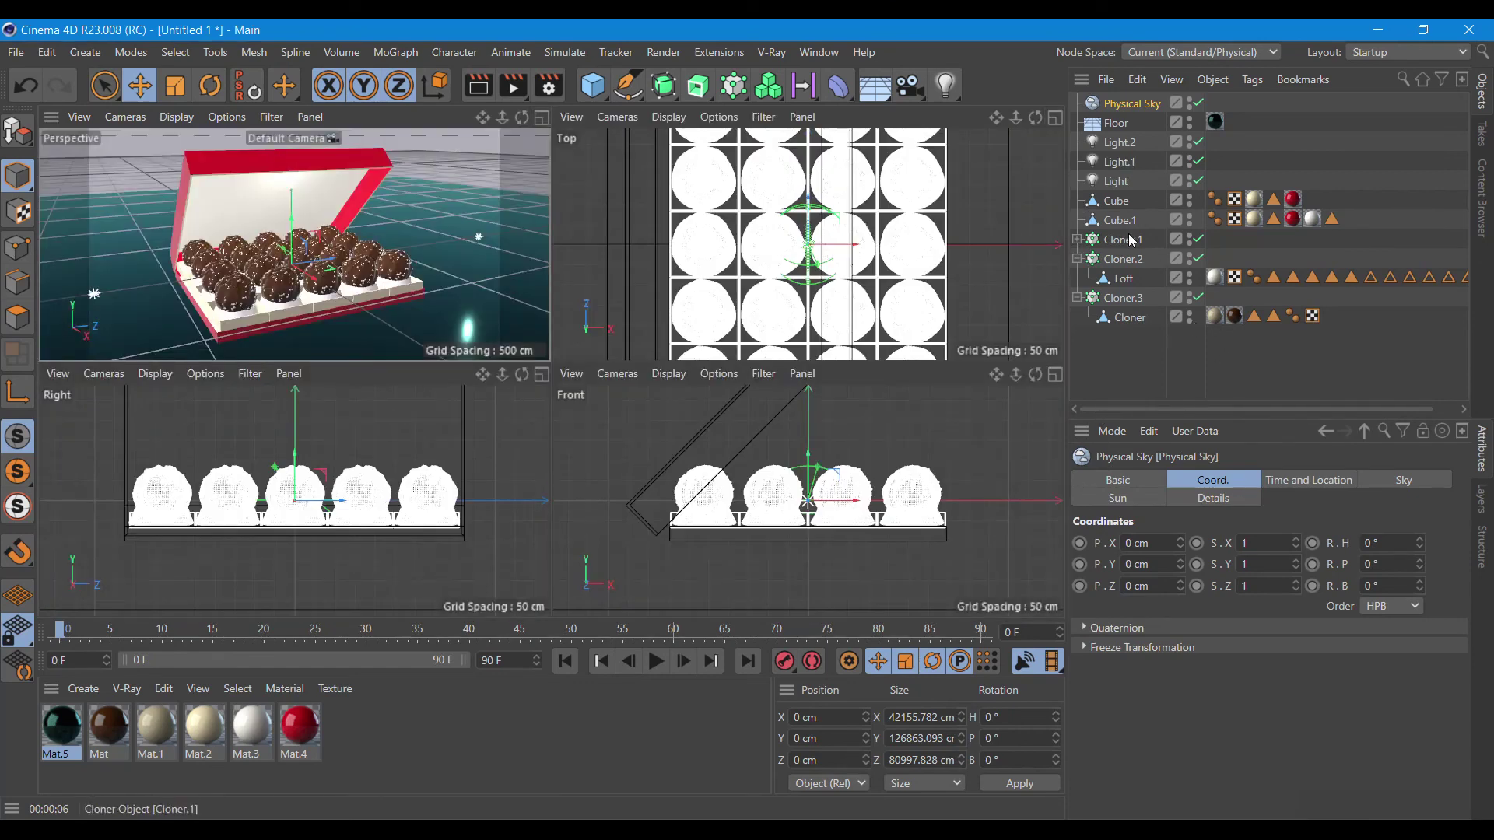
Raise the Cube through Cloner objects to Y 71.165 cm above the floor.
left_click(1111, 204)
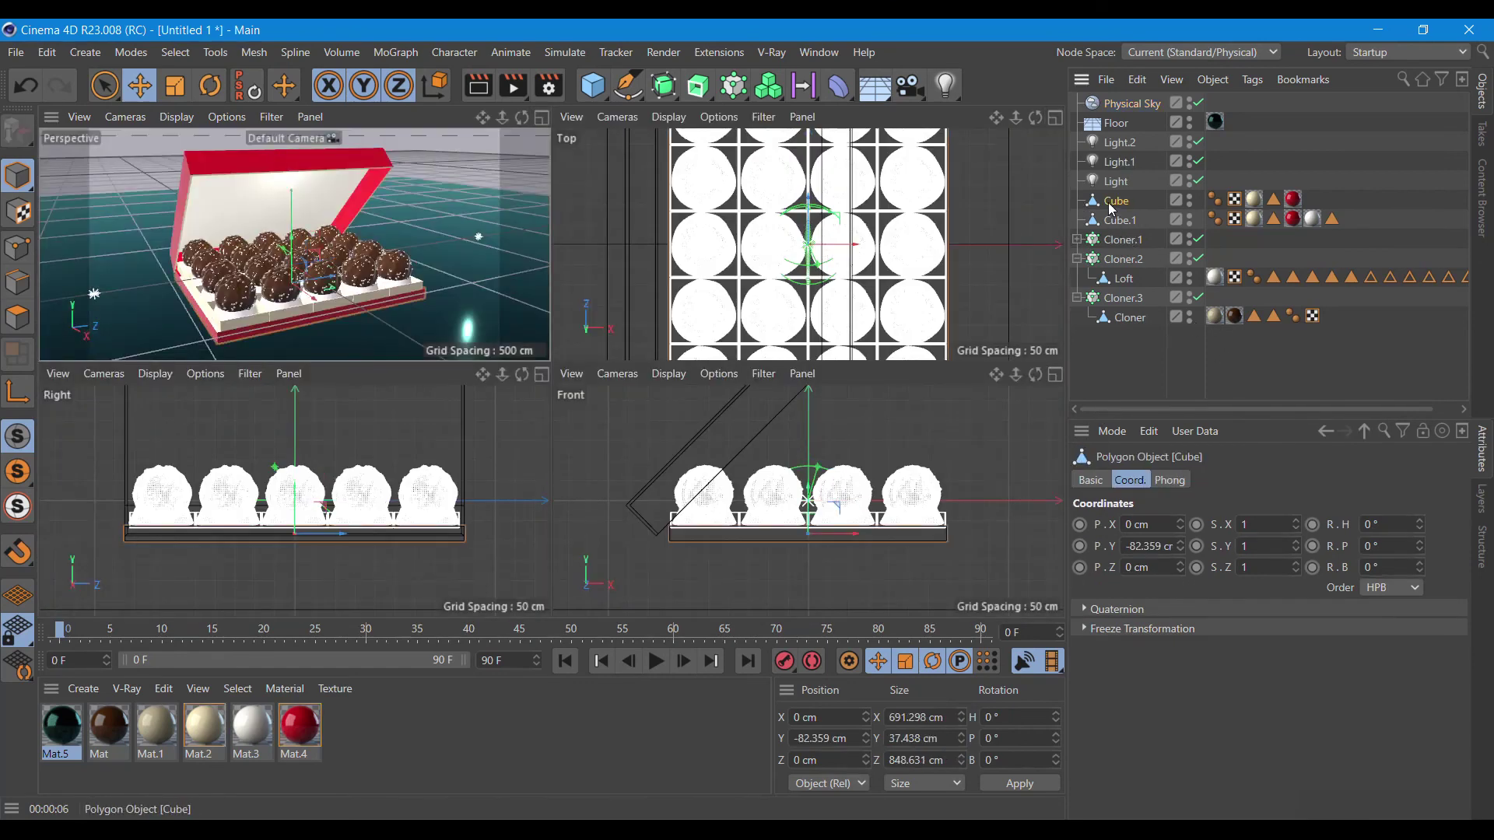
left_click(1129, 321, "shift")
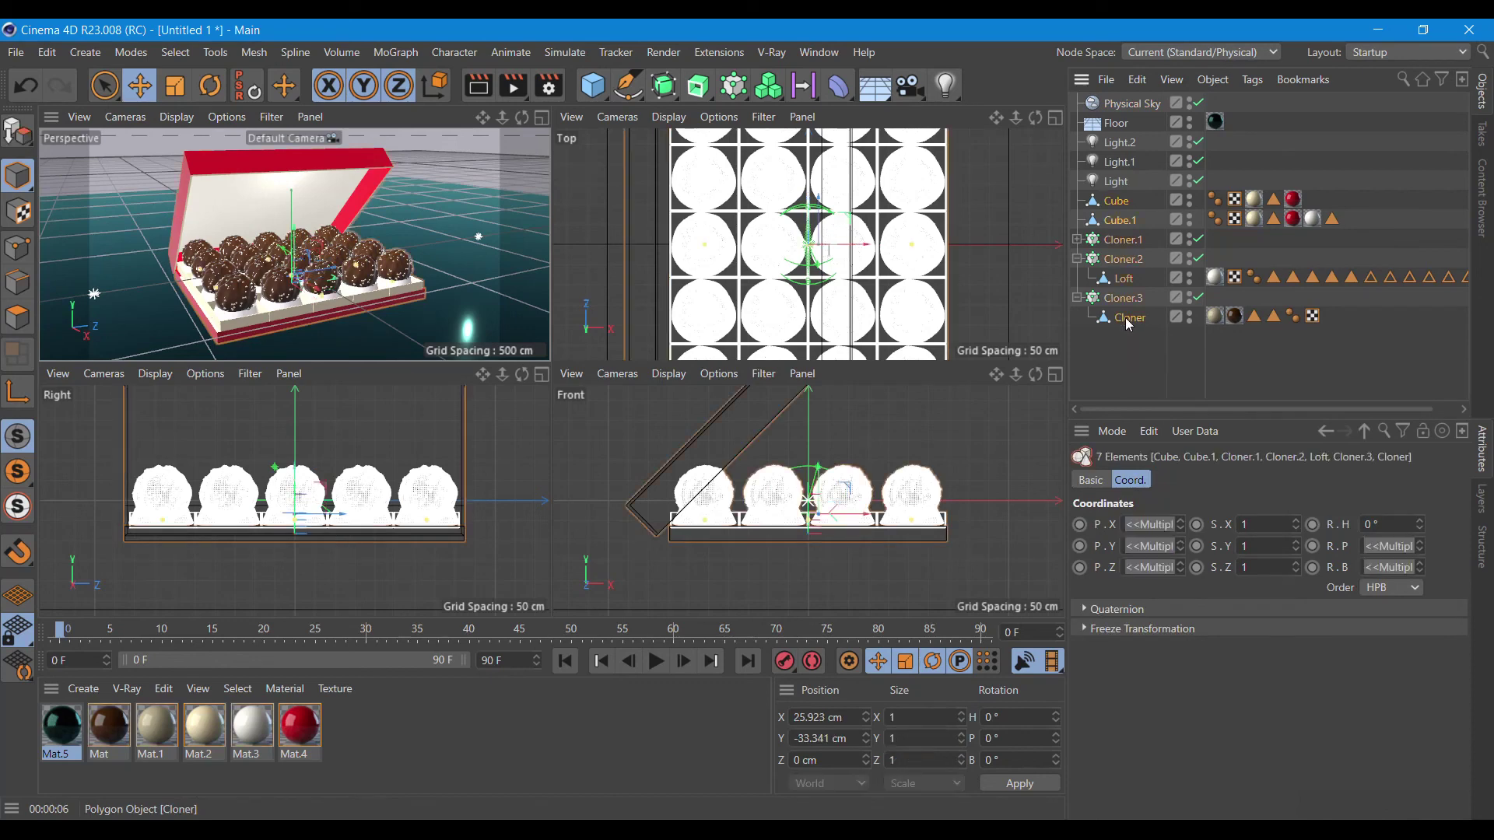
left_click_drag(809, 472, 814, 432)
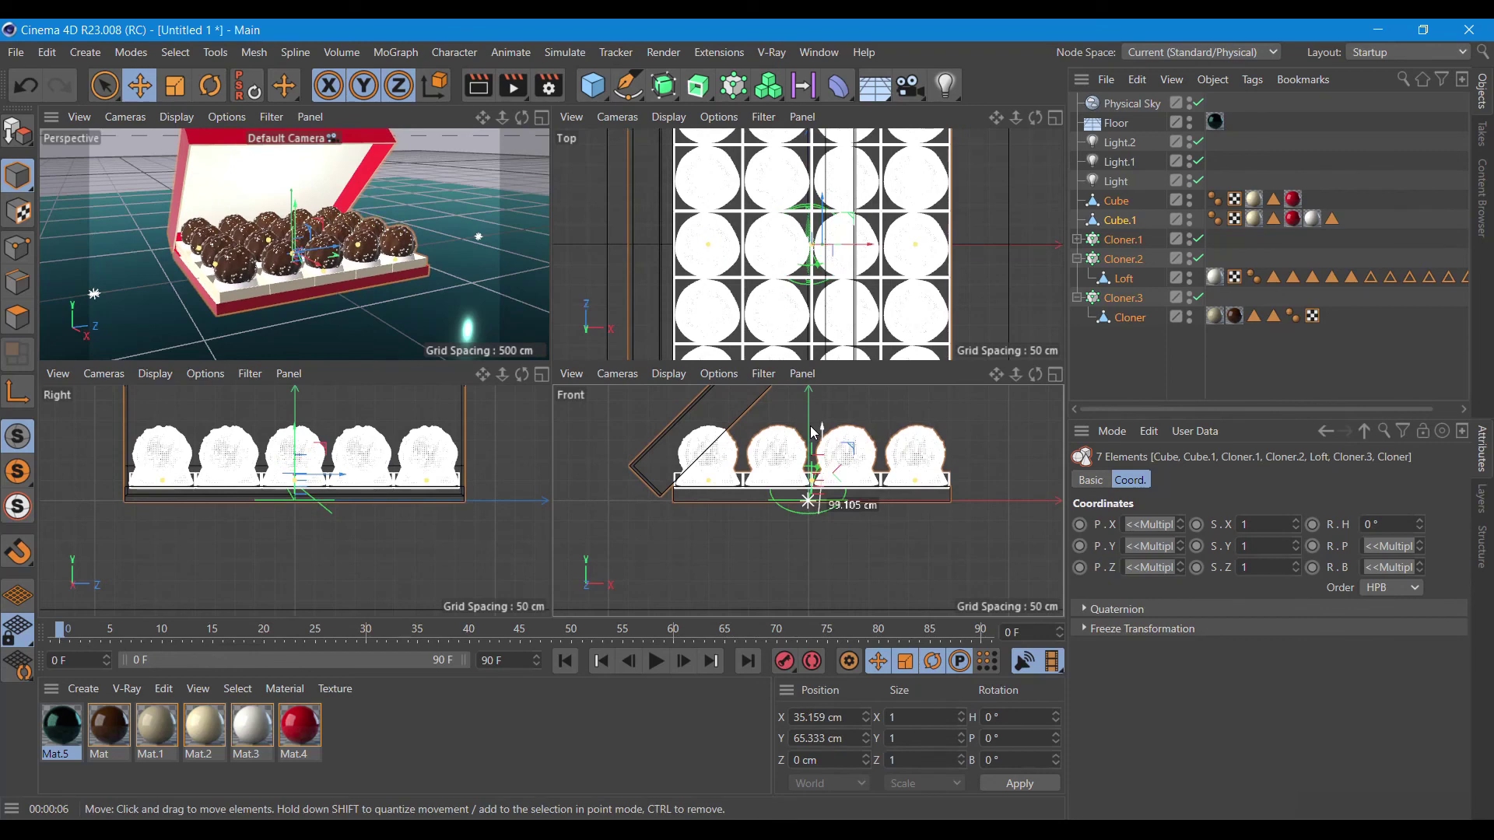
left_click_drag(814, 433, 817, 429)
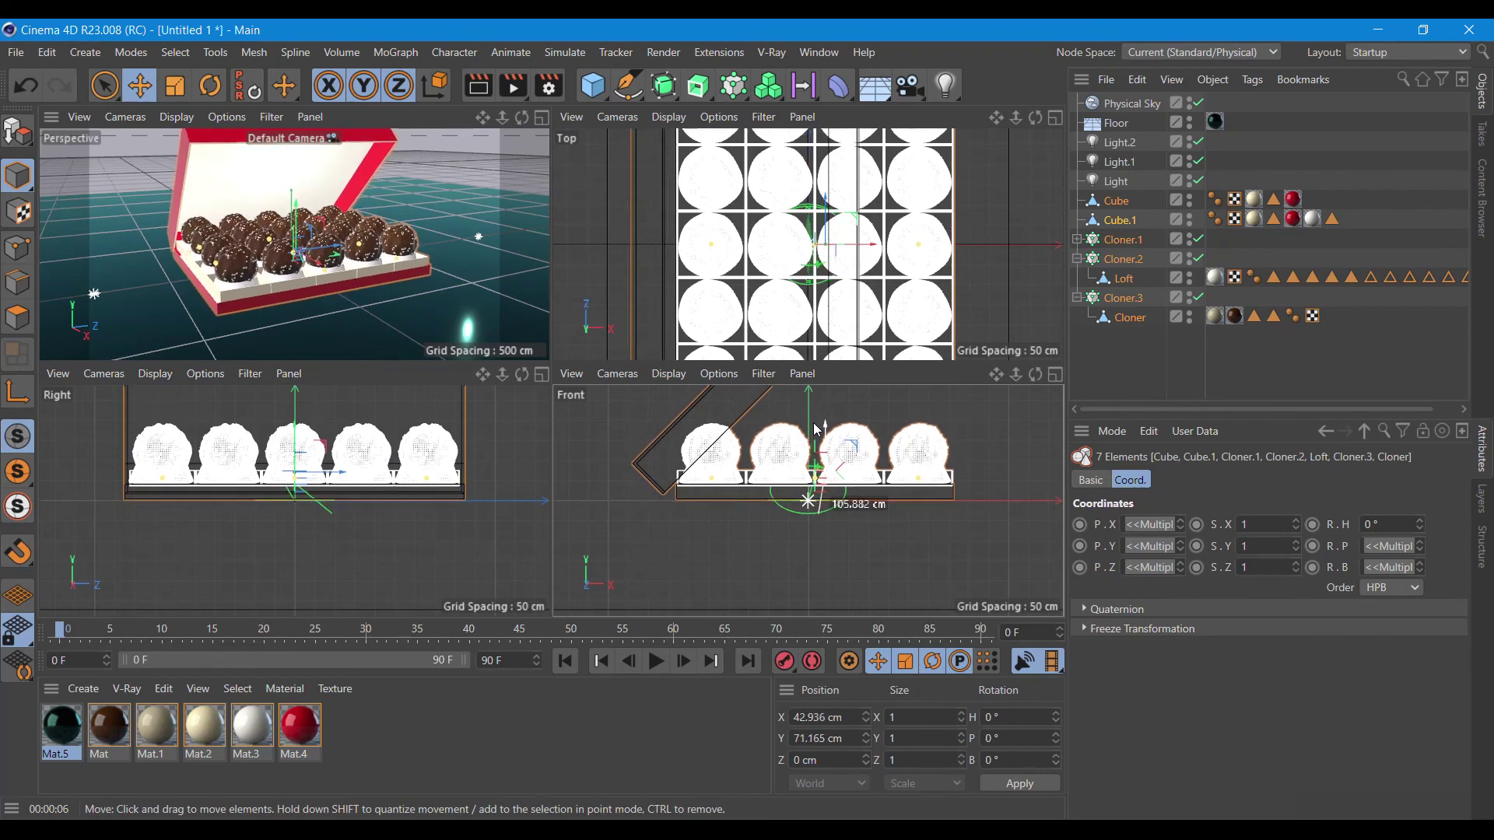
Maximize the Perspective view, orbit to face the box front, and render.
left_click(542, 117)
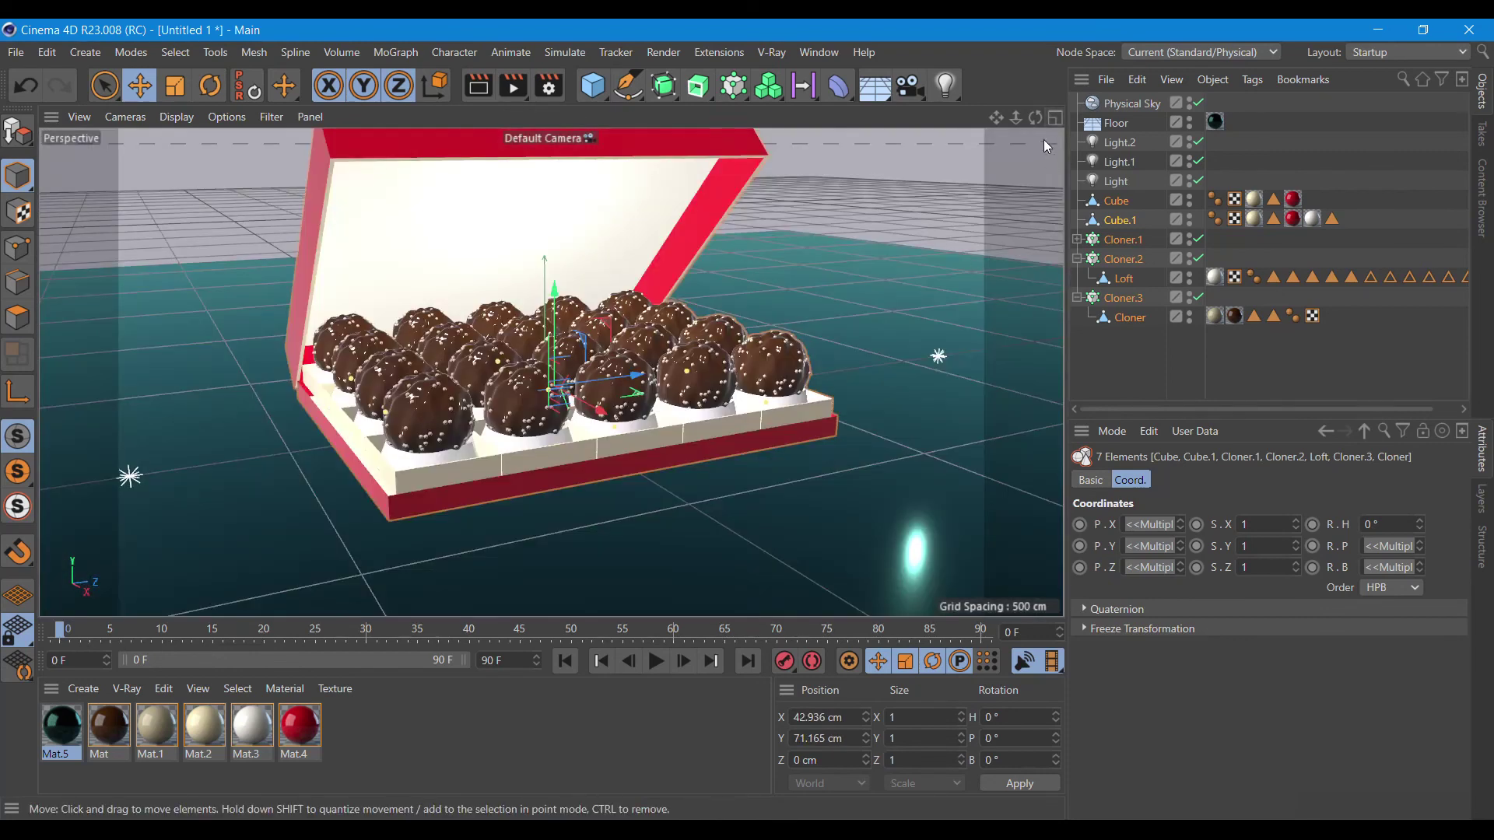
left_click_drag(1033, 119, 906, 274)
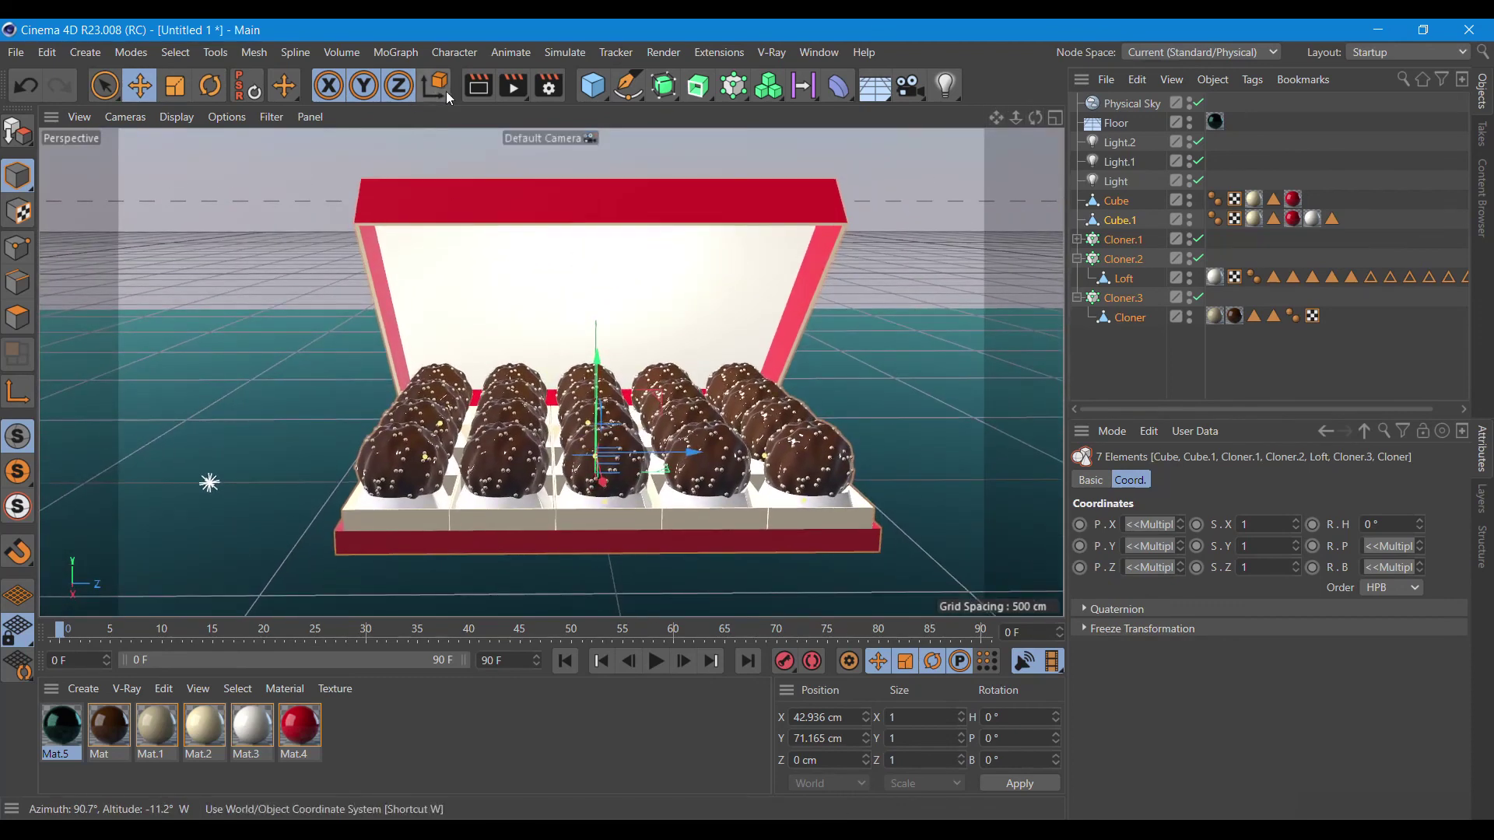
left_click(471, 92)
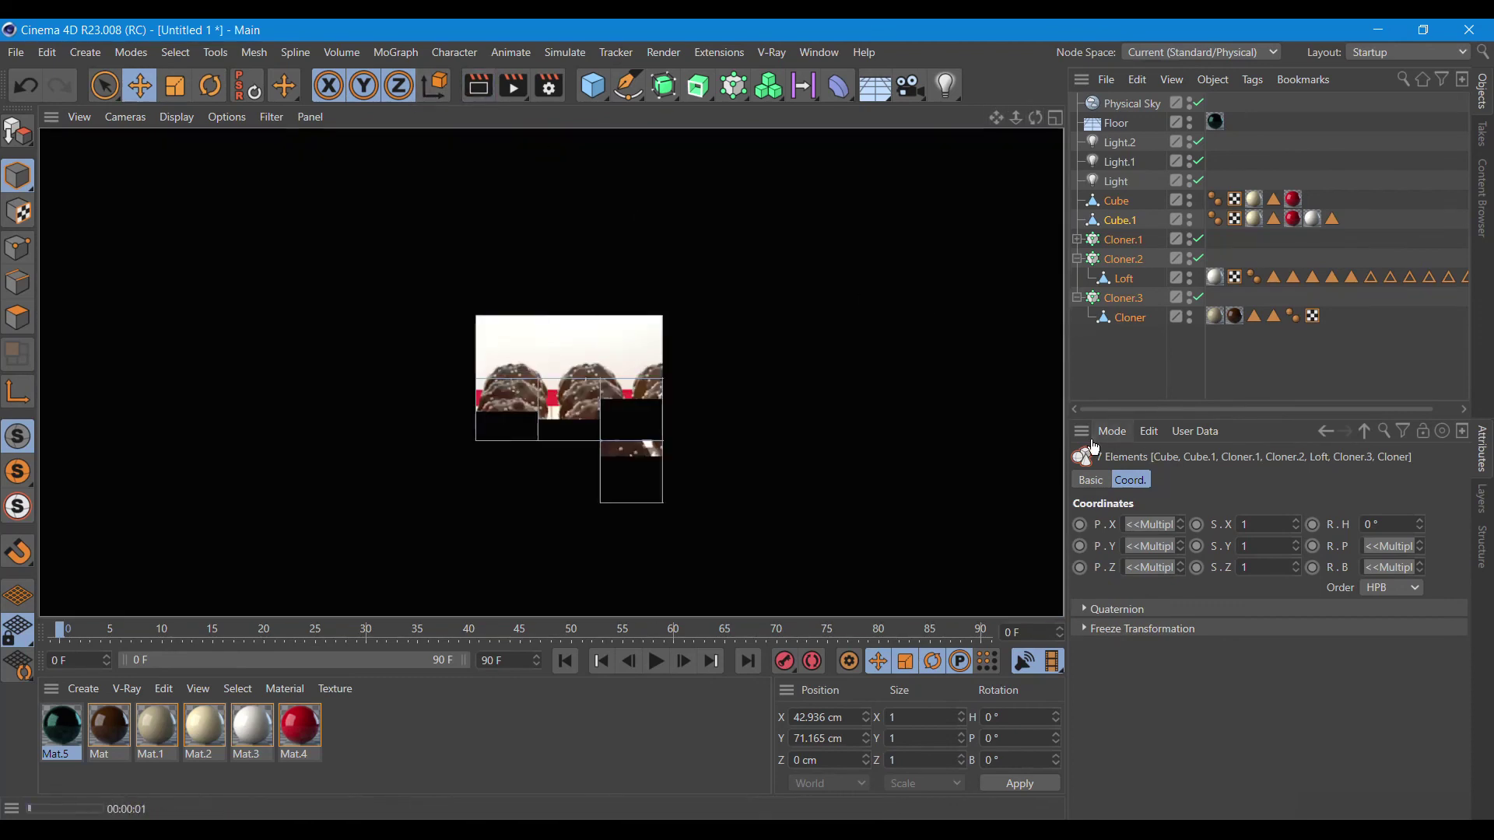